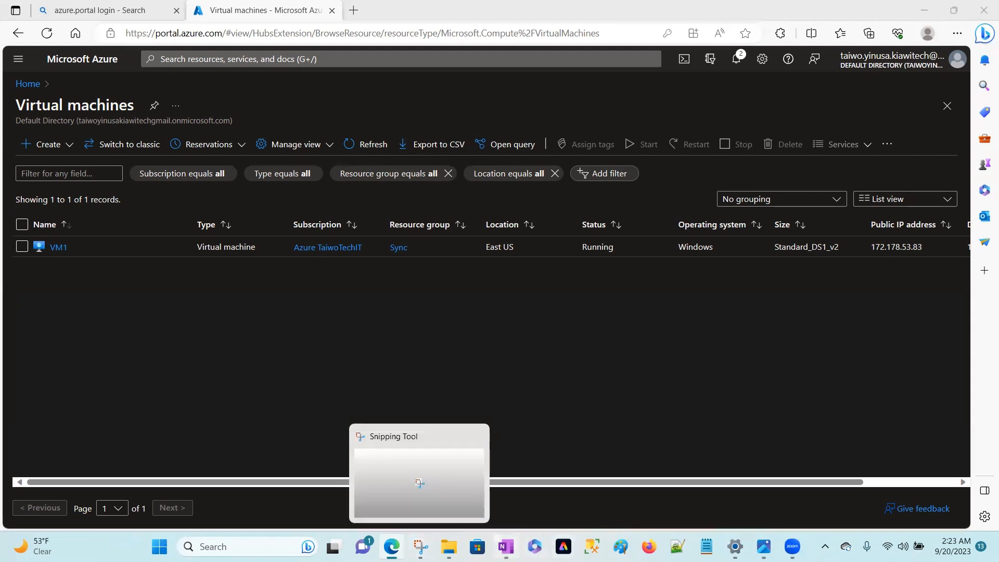
- Switch from the Azure portal's virtual machines list to the blank untitled Paint canvas
mouse_move(505, 547)
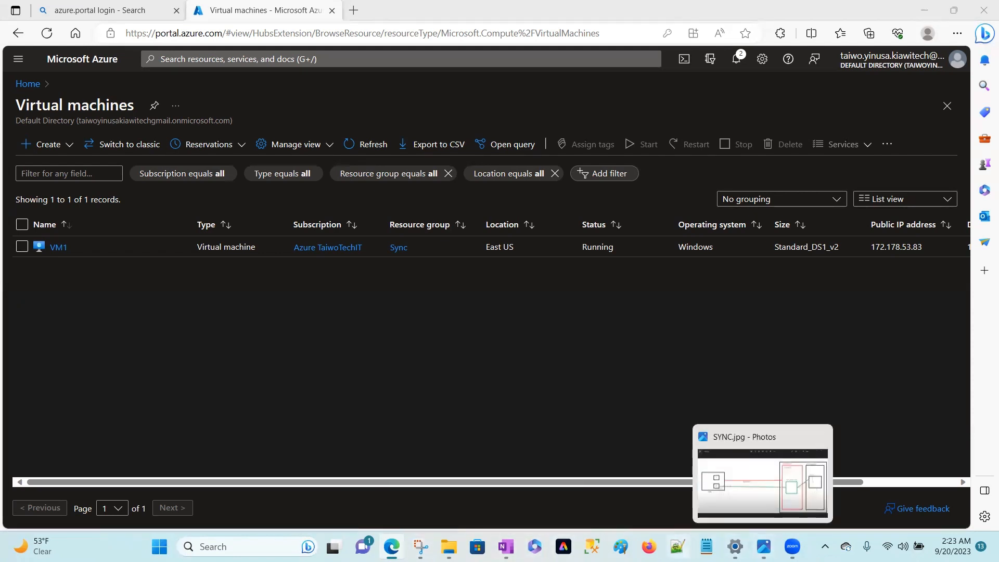
click(621, 546)
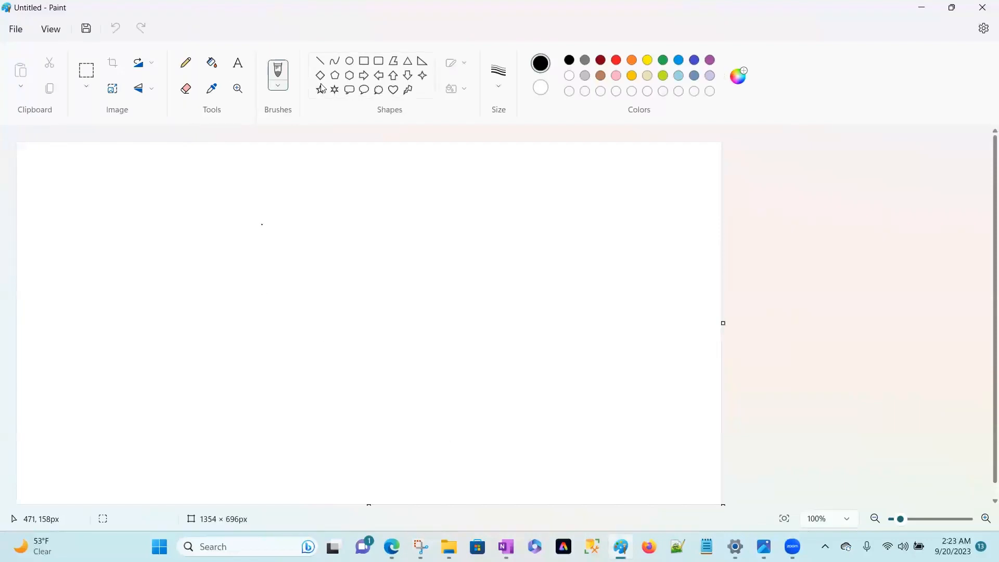
- Draw a large rectangle on the left and label it VM underneath
click(366, 64)
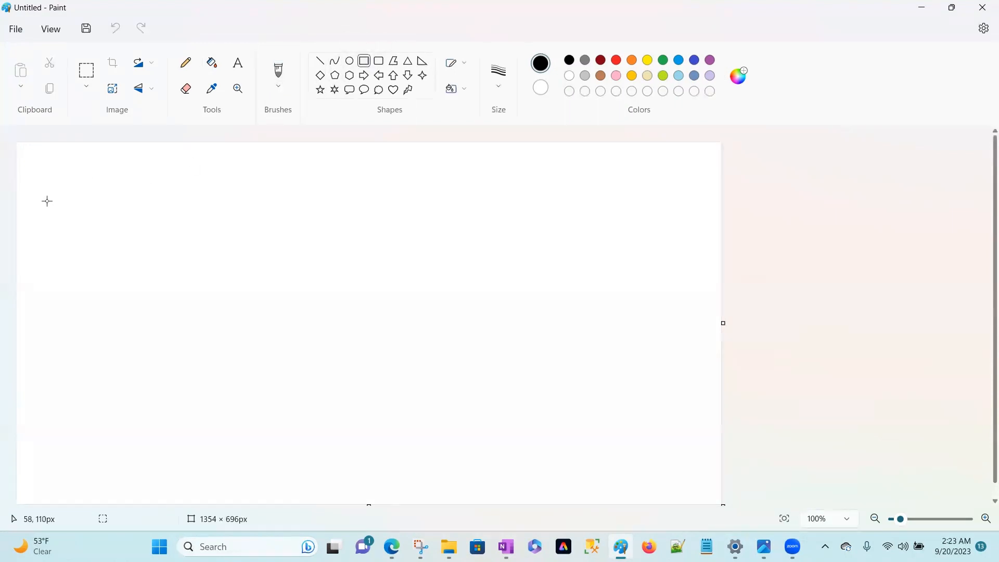
mouse_move(46, 233)
mouse_down()
mouse_move(196, 248)
mouse_move(185, 322)
mouse_move(204, 355)
mouse_up()
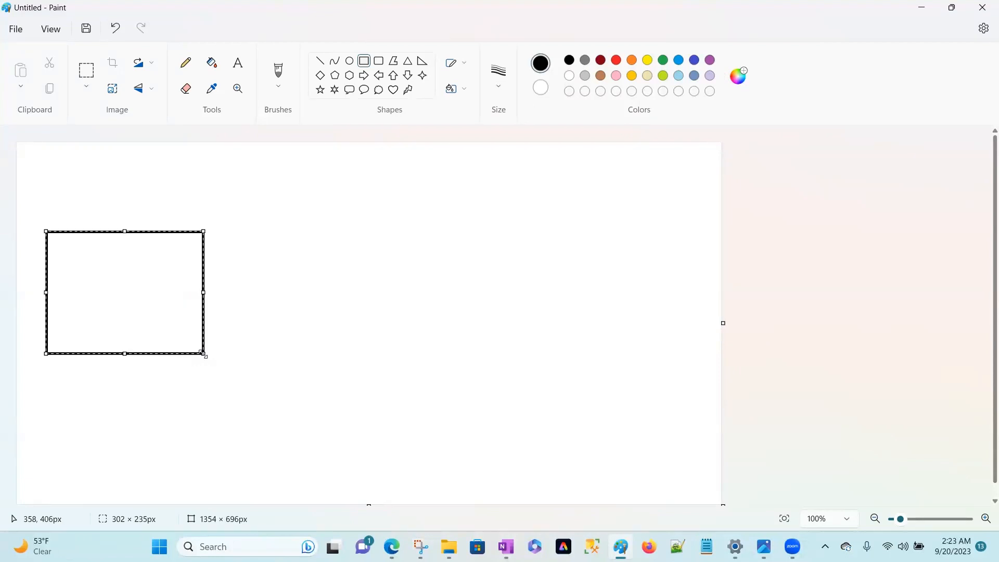
click(237, 65)
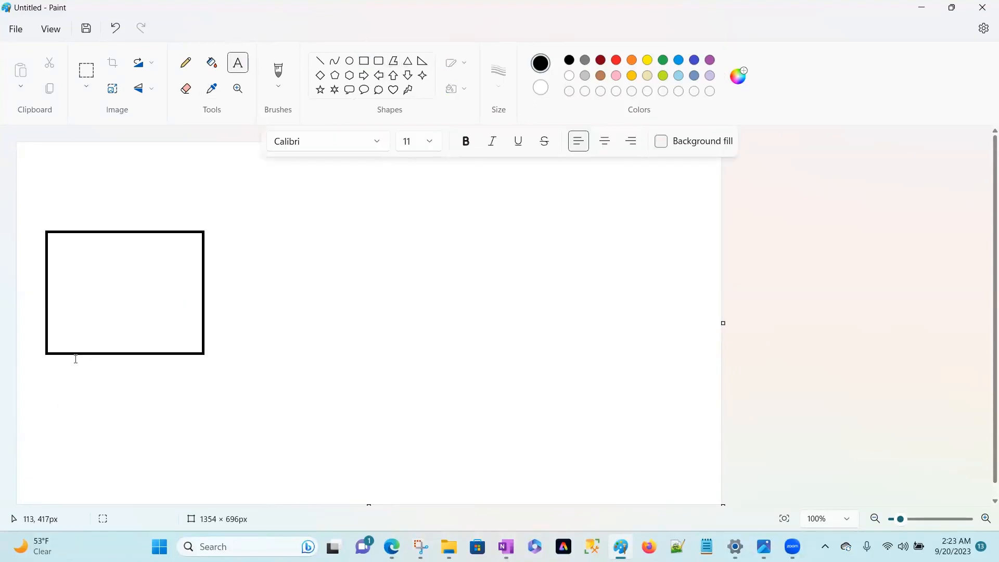
drag(77, 359, 164, 384)
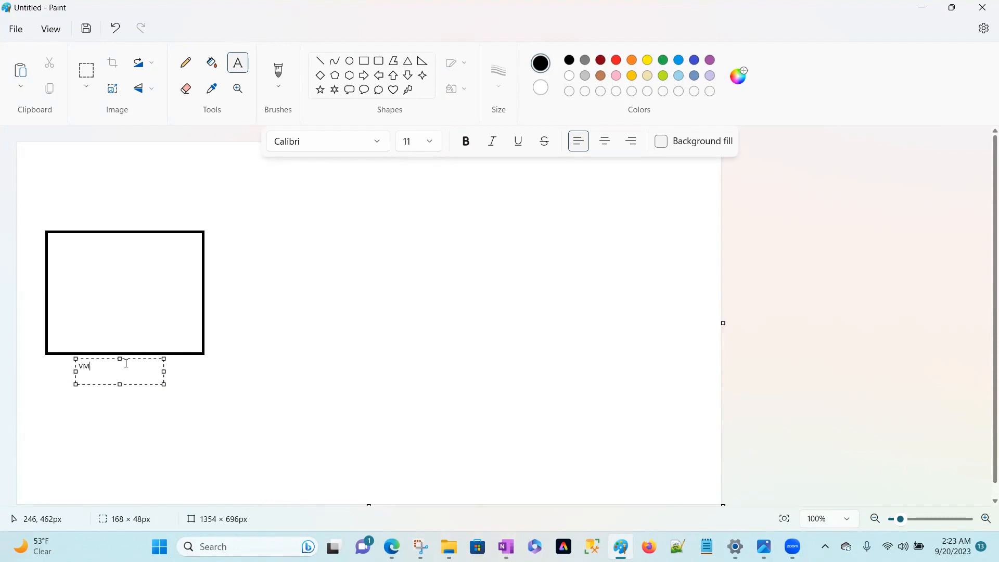
click(209, 359)
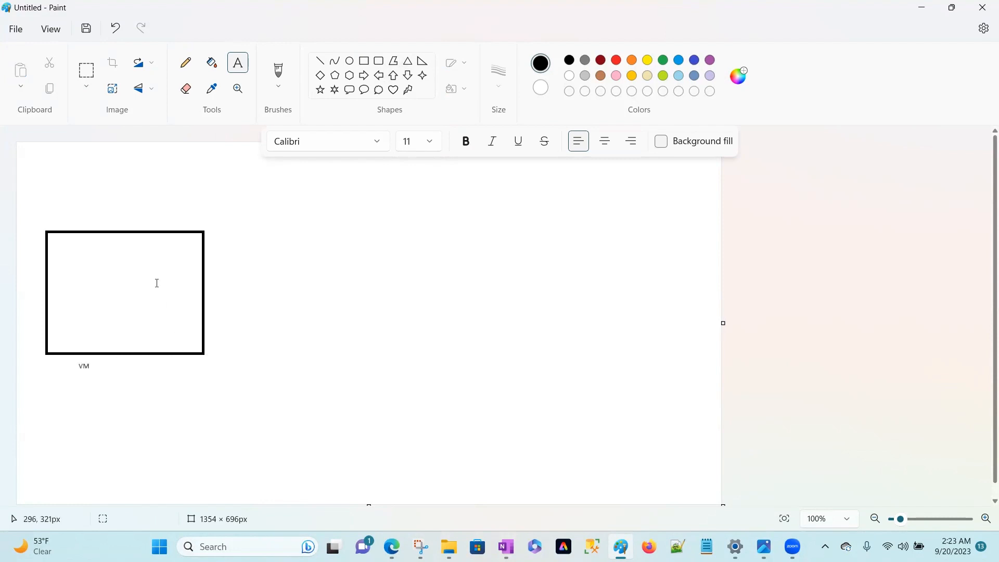
- Draw a small box inside the VM rectangle and label it c
click(367, 63)
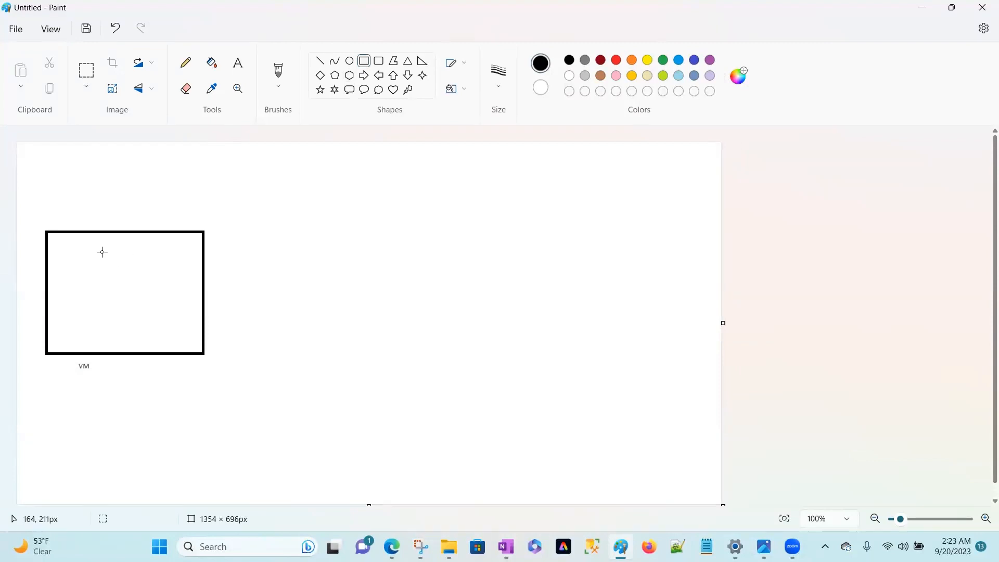
drag(87, 239, 135, 281)
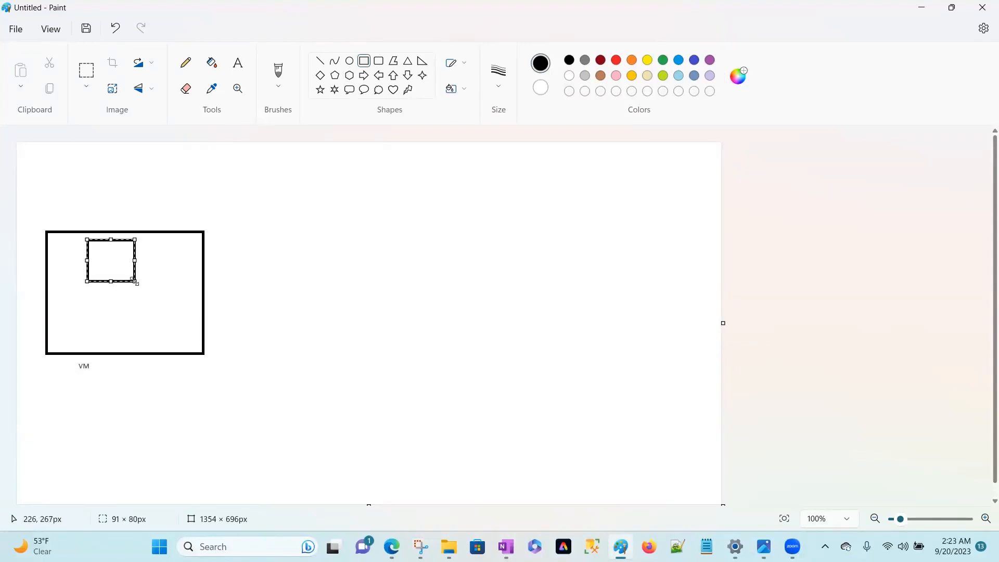
click(300, 192)
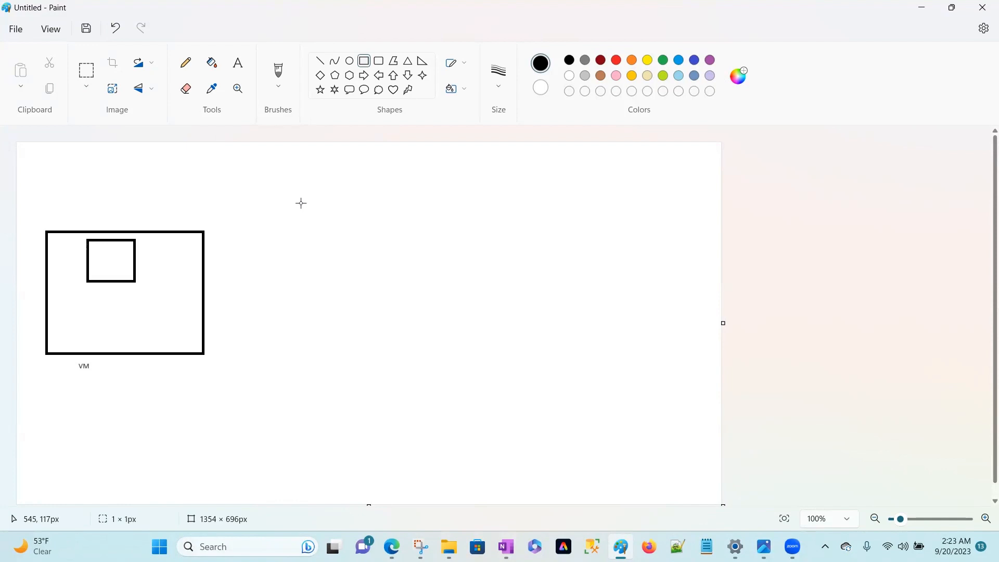
click(238, 62)
drag(99, 254, 120, 266)
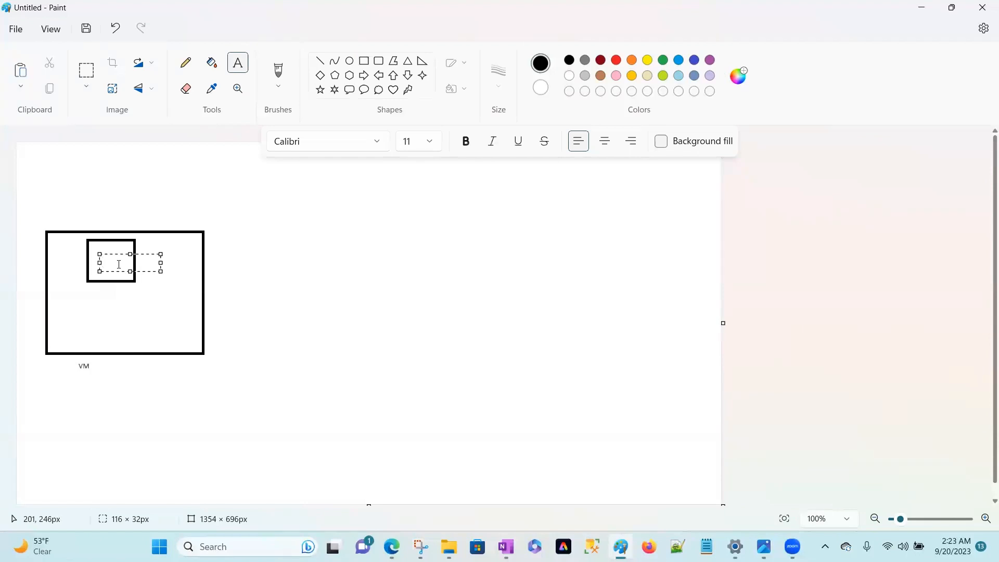
click(266, 276)
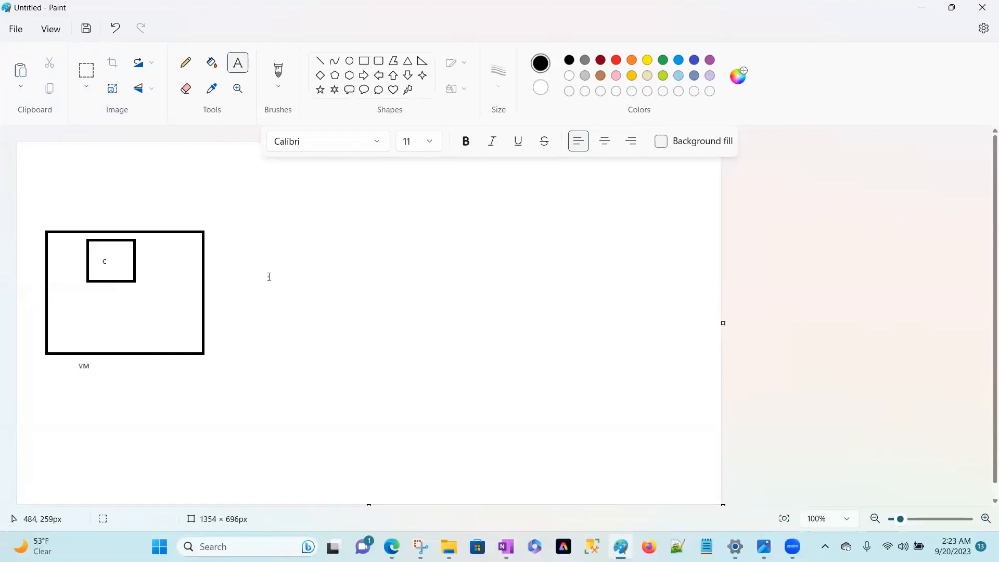
click(366, 64)
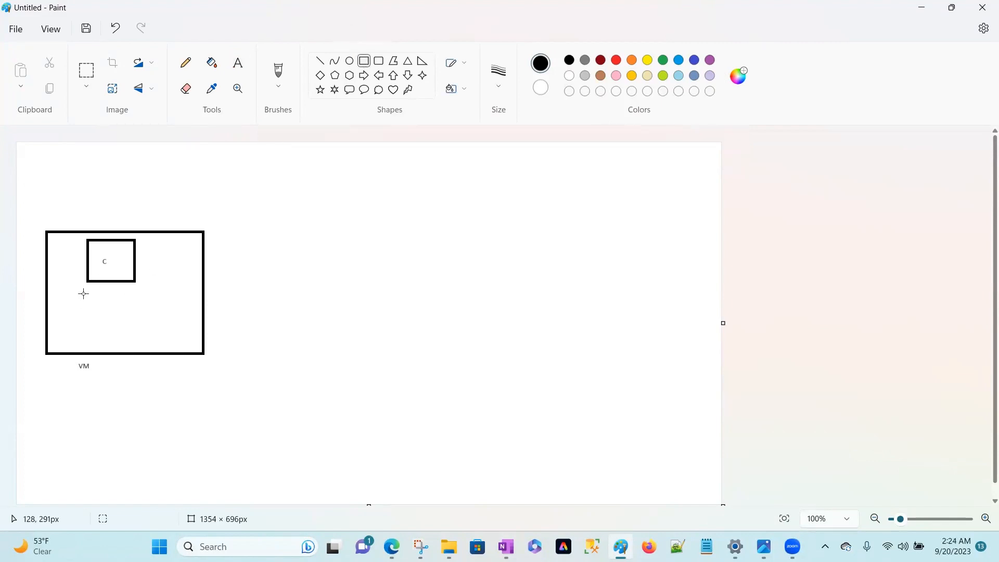
- Draw a second small box below the c box inside the VM rectangle and label it G
drag(86, 295, 130, 334)
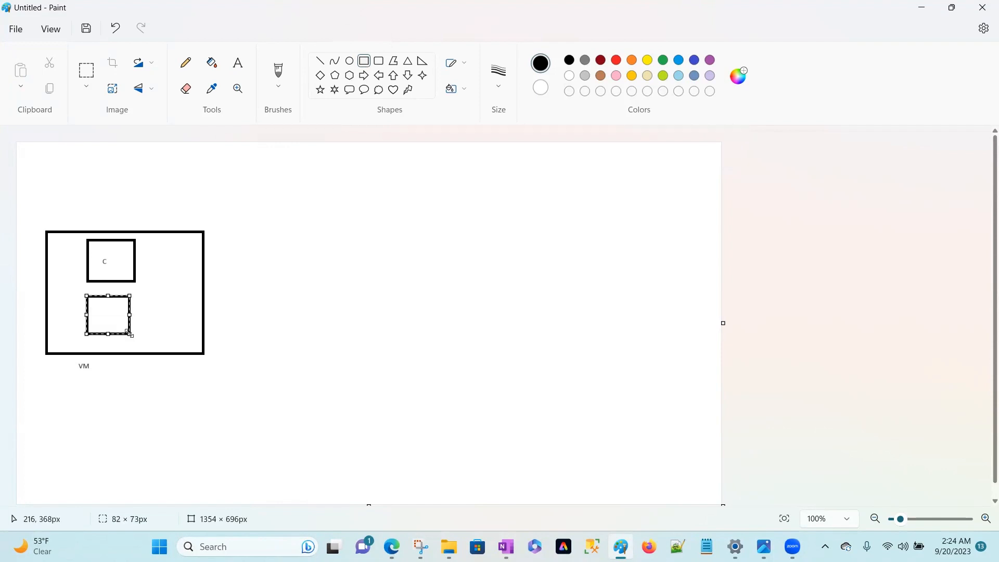
click(306, 226)
click(238, 62)
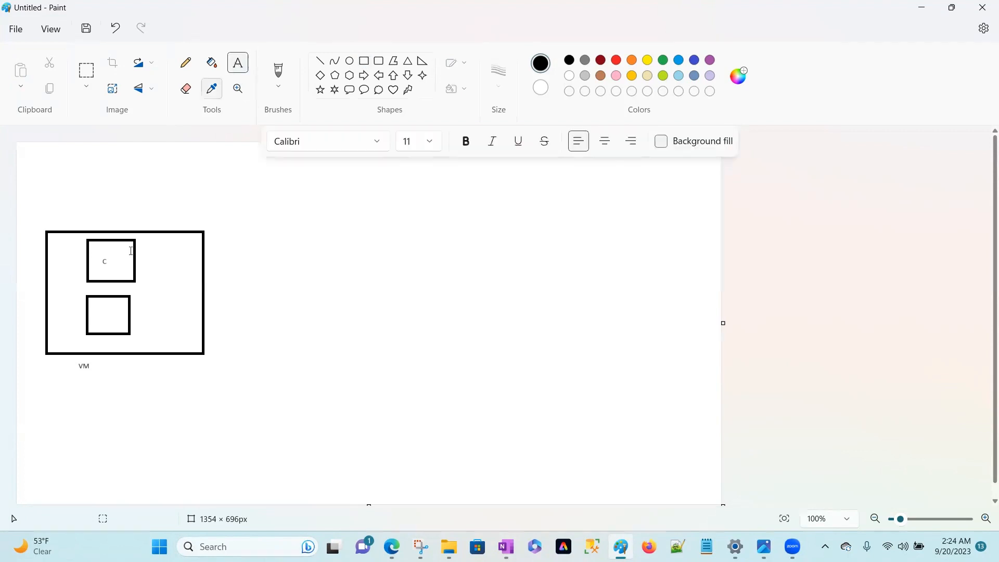
drag(94, 309, 124, 326)
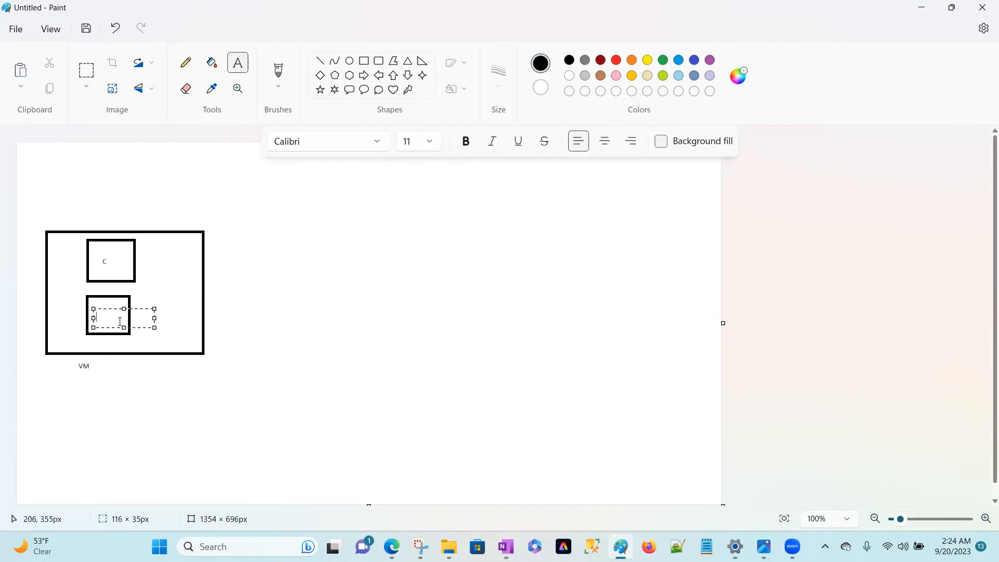
click(299, 293)
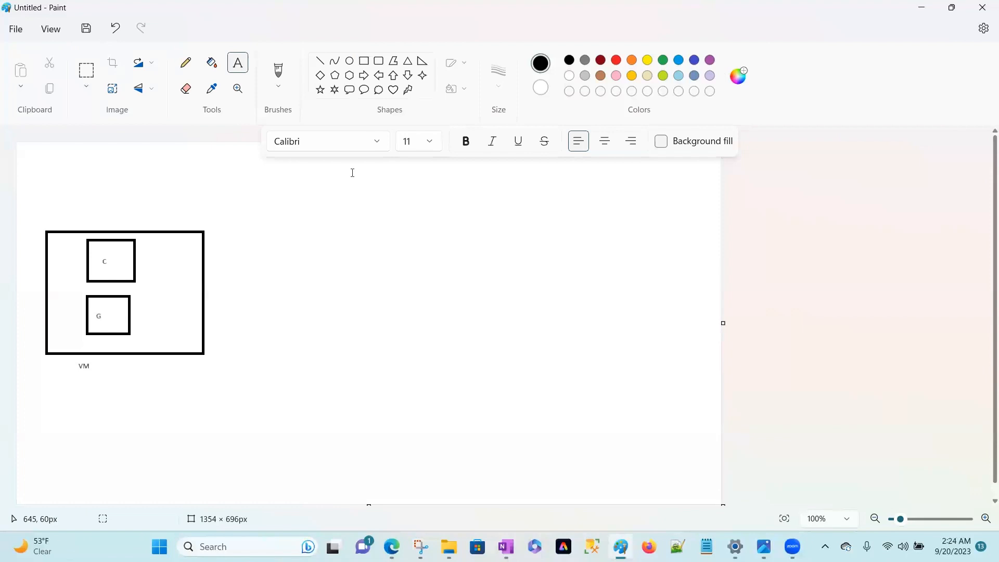
- Mark out a large area on the right of the canvas and pick red with the rectangle shapes
drag(352, 173, 701, 499)
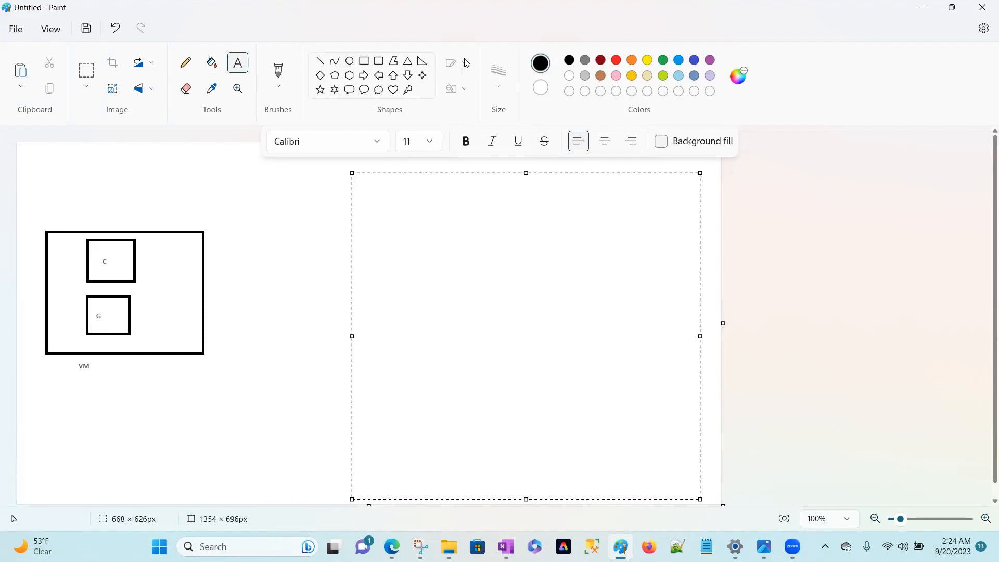
click(616, 62)
click(383, 65)
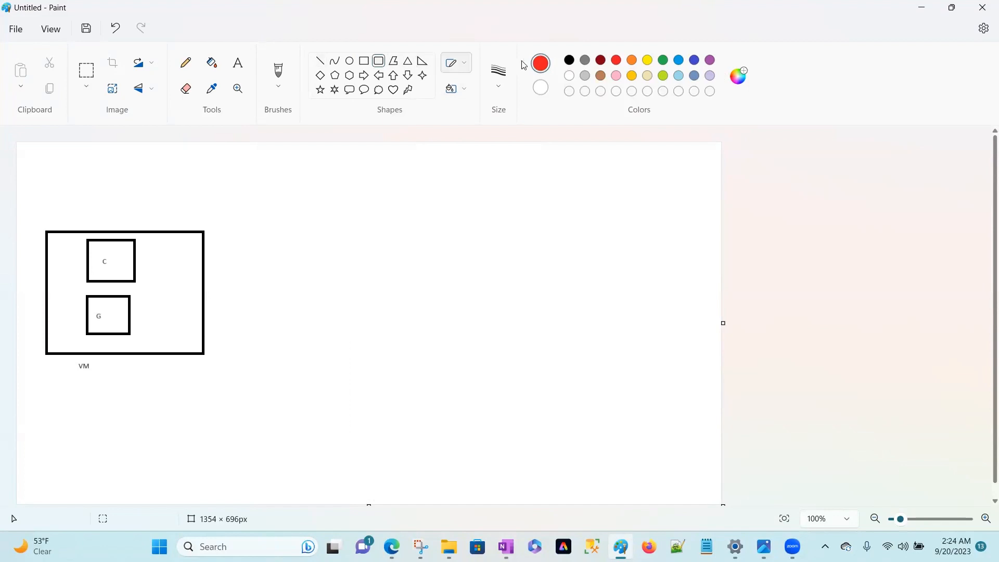
click(364, 62)
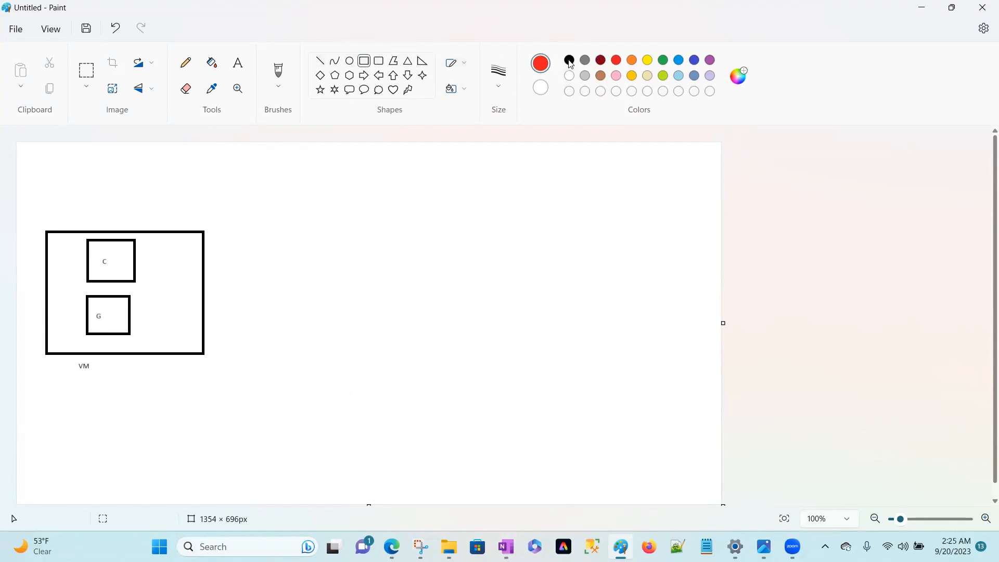
- Draw a large black rectangle frame on the right side of the canvas
click(569, 61)
drag(426, 178, 706, 492)
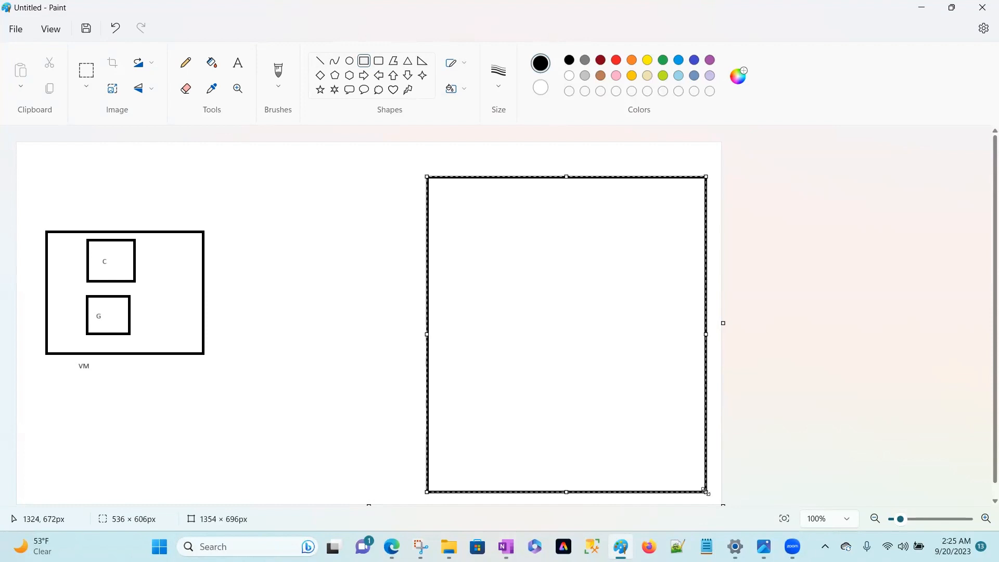
click(344, 248)
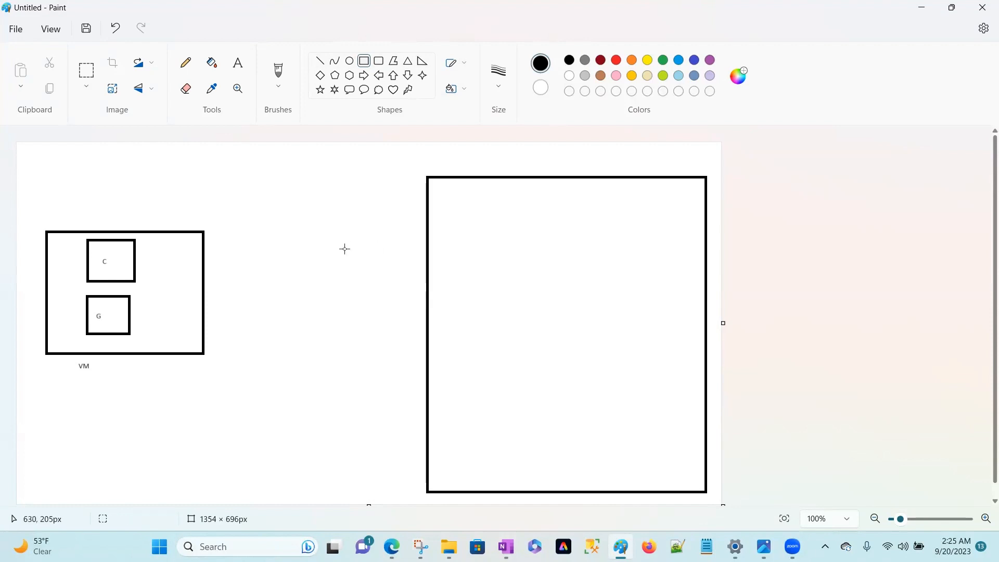
- Inside the frame, draw a tall red rounded rectangle and a tall black rectangle side by side
click(379, 61)
click(616, 61)
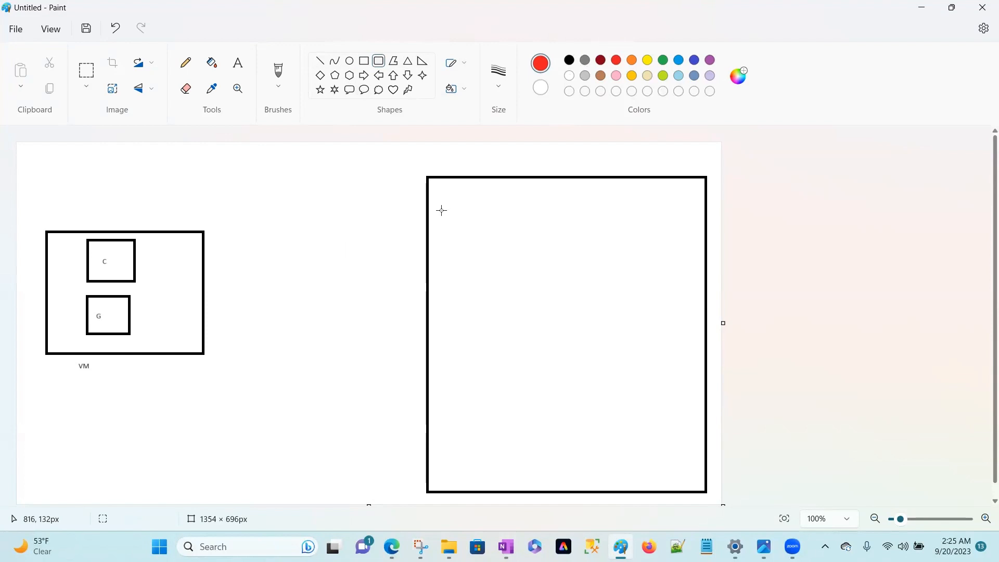
drag(442, 210, 571, 469)
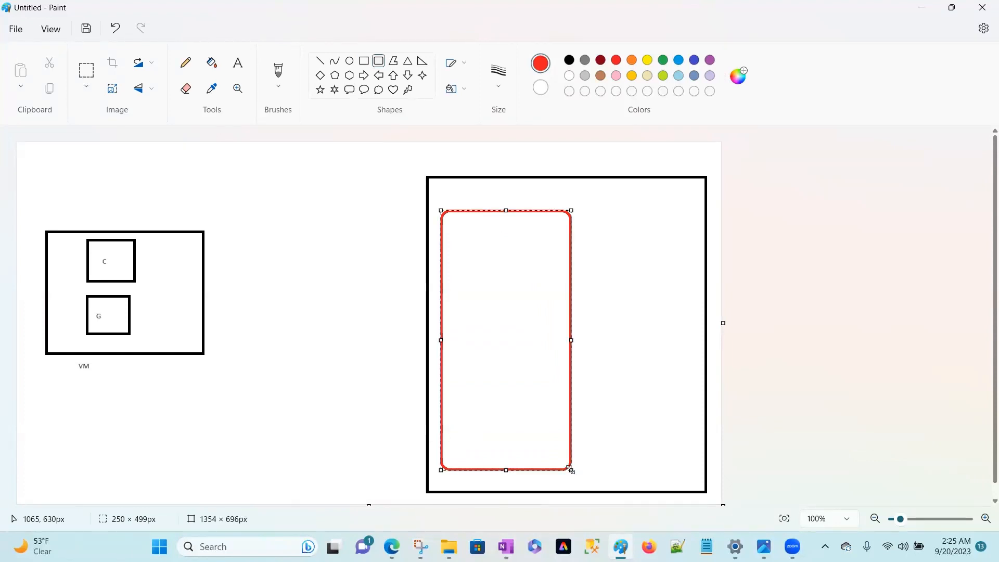
click(369, 217)
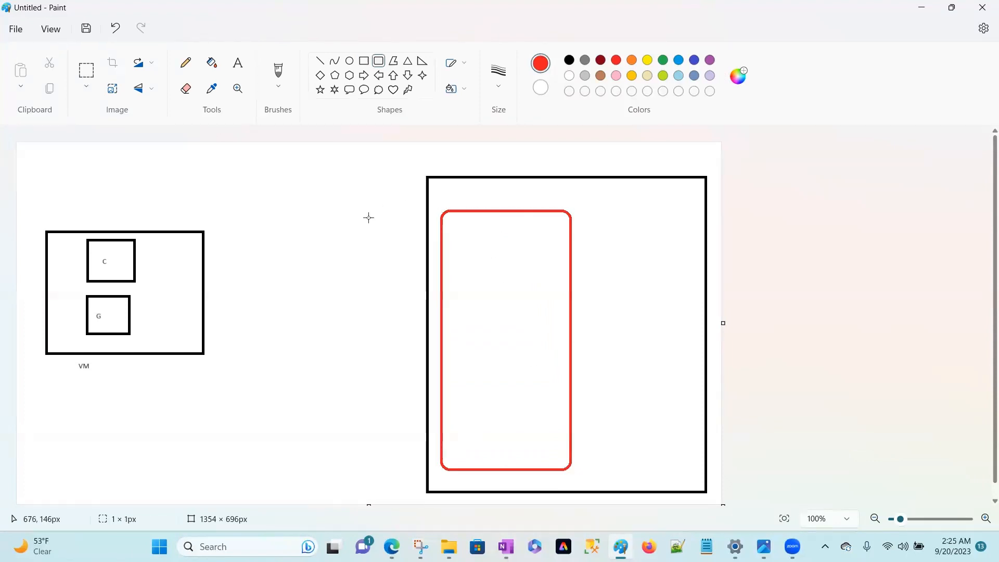
click(365, 62)
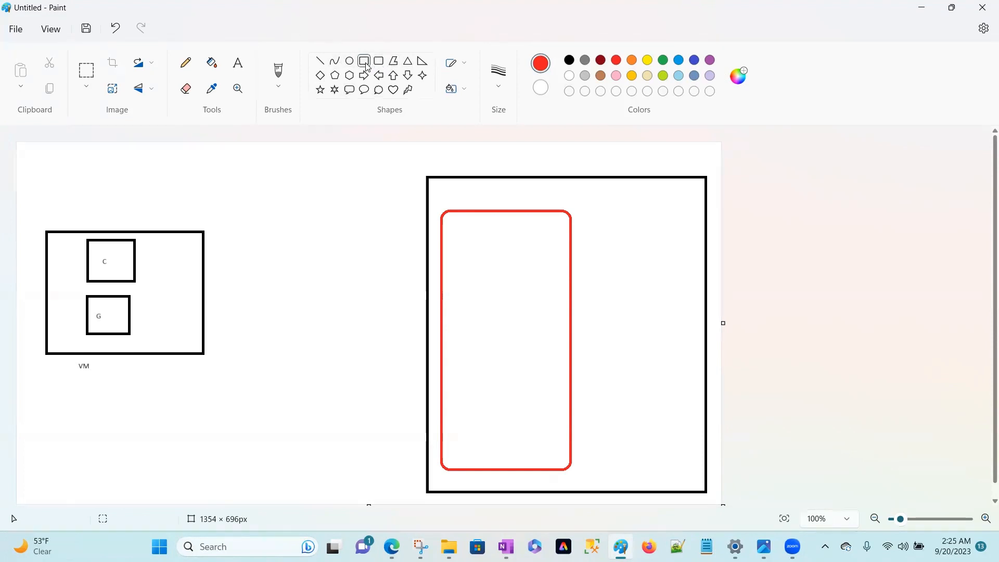
click(570, 60)
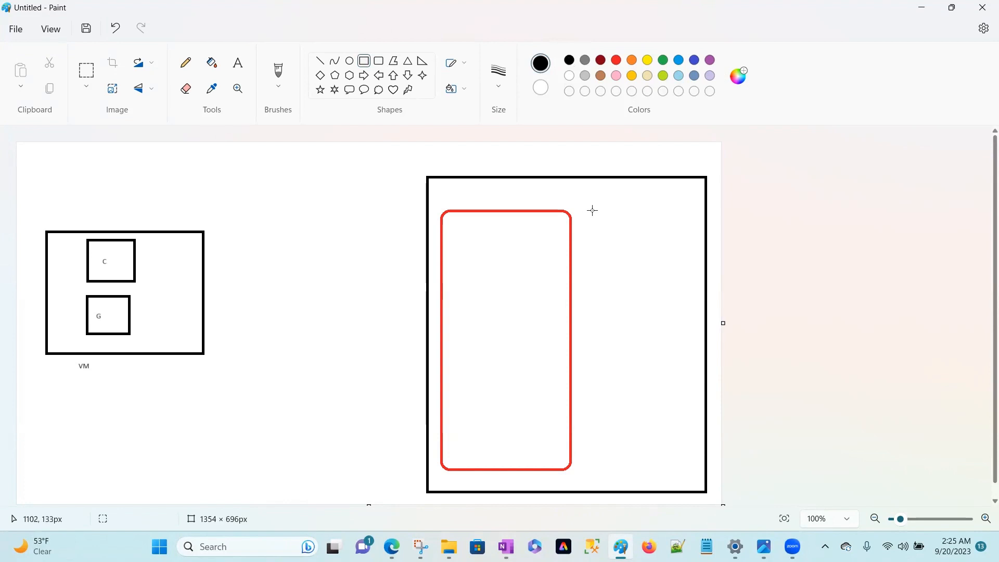
mouse_move(592, 211)
mouse_down()
mouse_move(667, 232)
mouse_move(693, 335)
mouse_move(700, 470)
mouse_up()
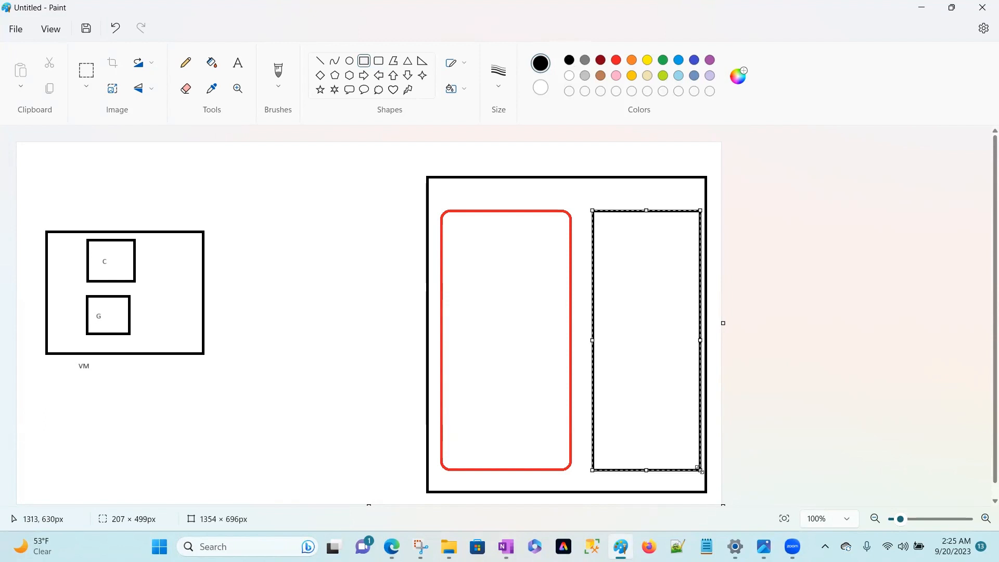
- Add the label AZURE FILE SYNC just above the red rounded rectangle
click(359, 163)
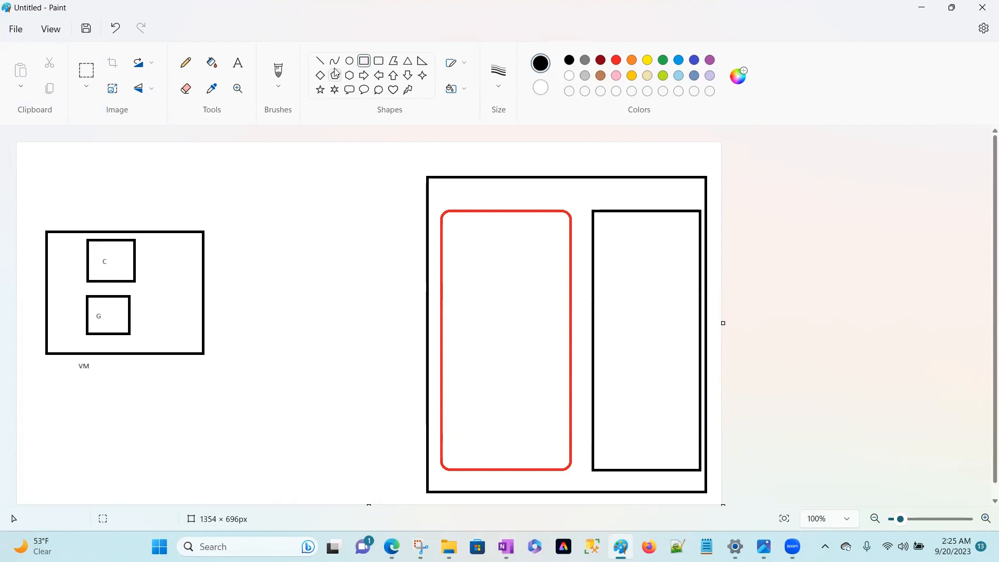
click(239, 64)
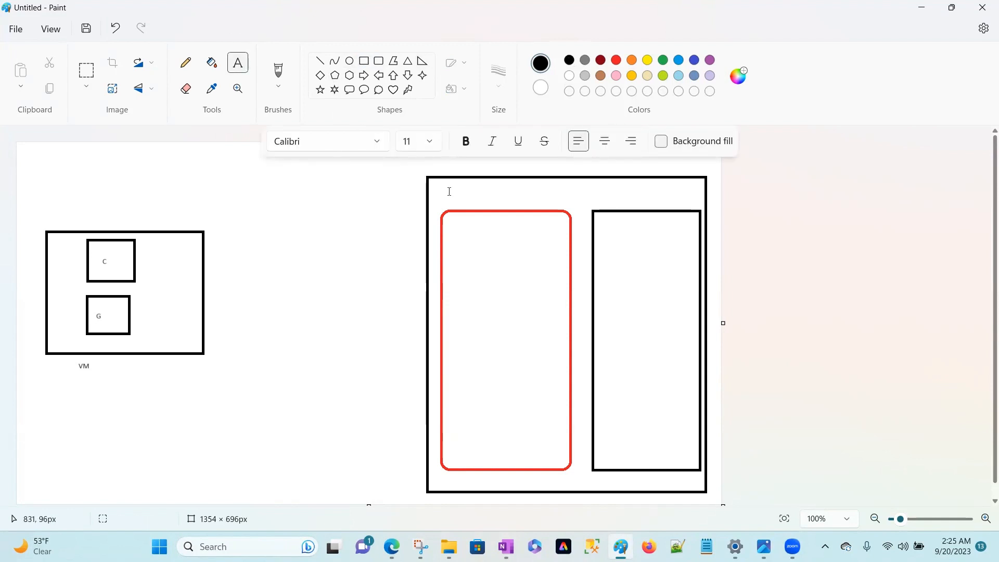
drag(445, 193, 562, 197)
drag(561, 202, 561, 207)
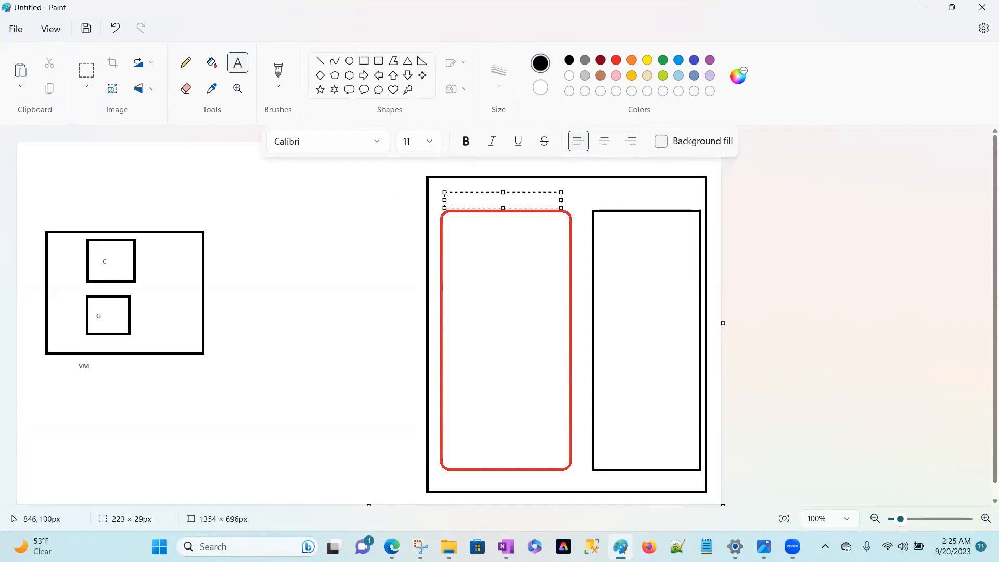
text(AZURE FILE SYNC)
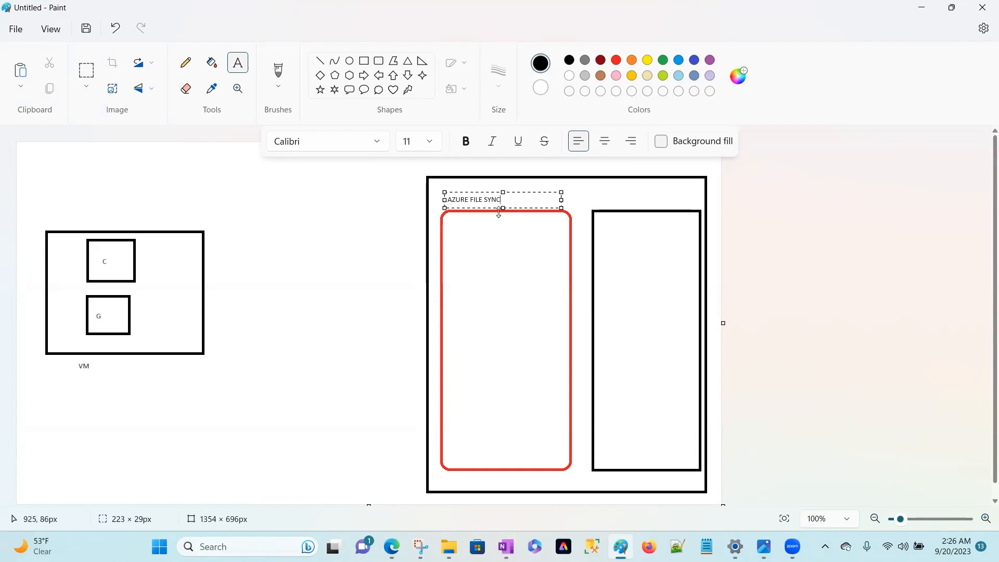
click(514, 242)
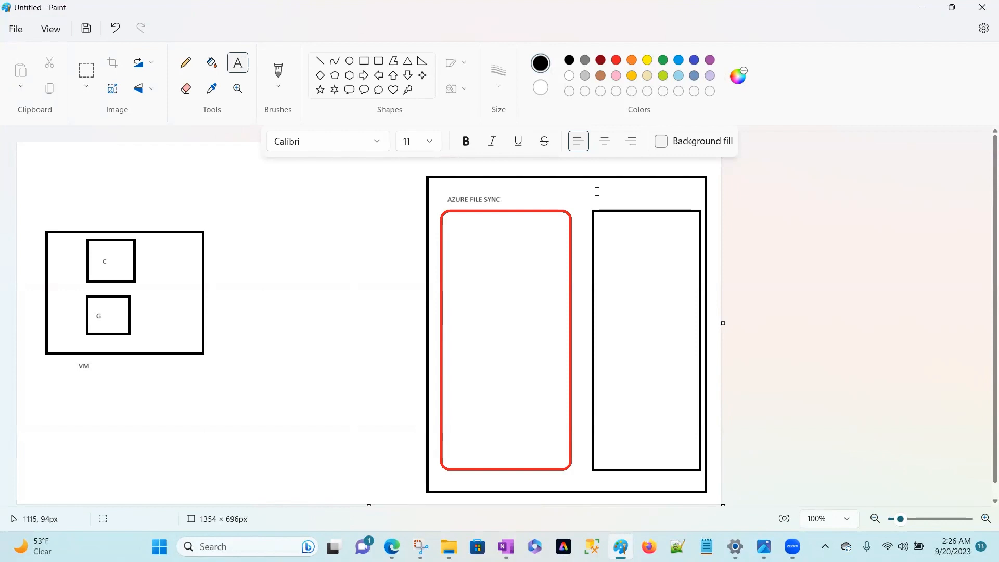
- Look up the storage accounts list in the Azure portal to find 12demostorage, then return to Paint
mouse_move(392, 547)
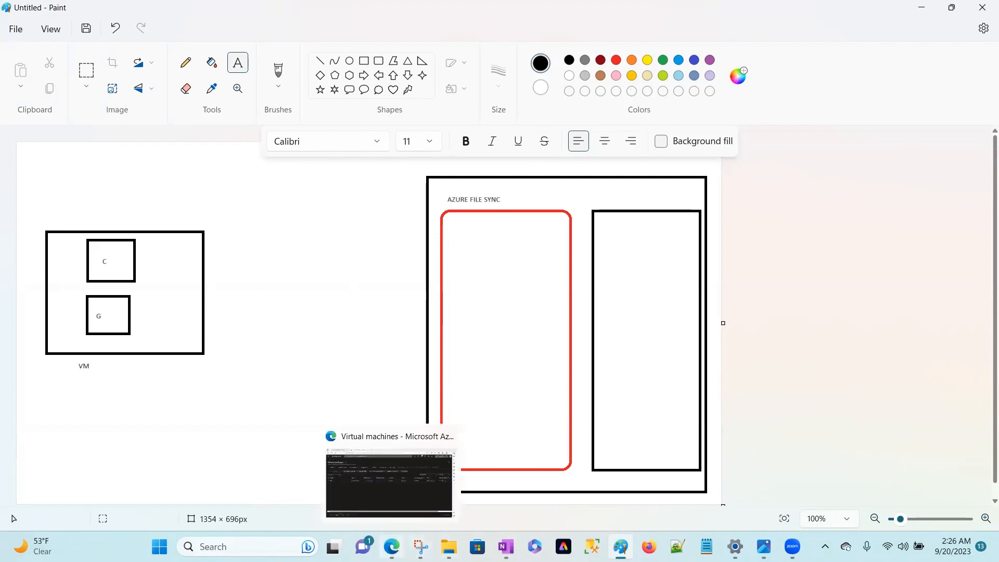
click(403, 498)
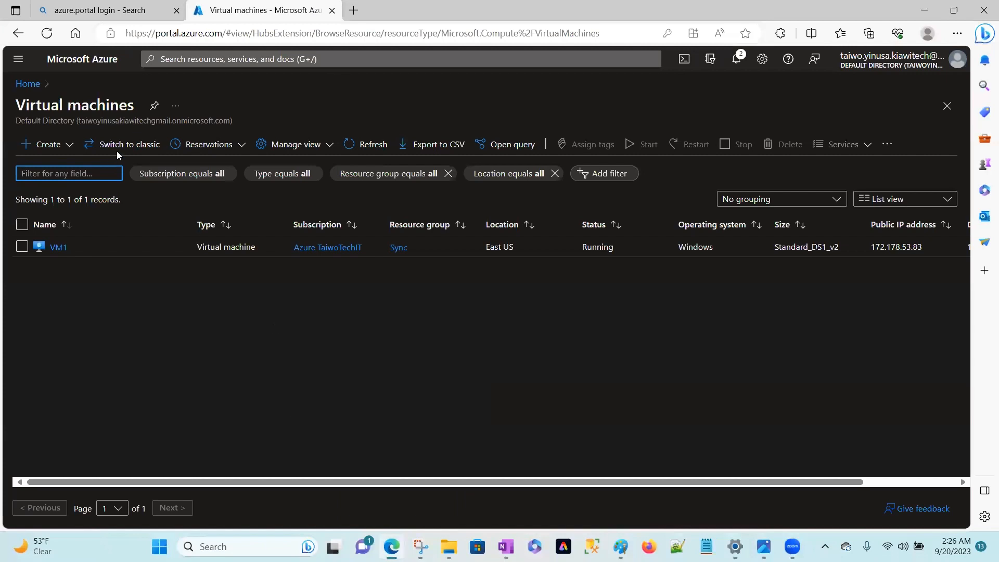
click(199, 57)
text(STIR)
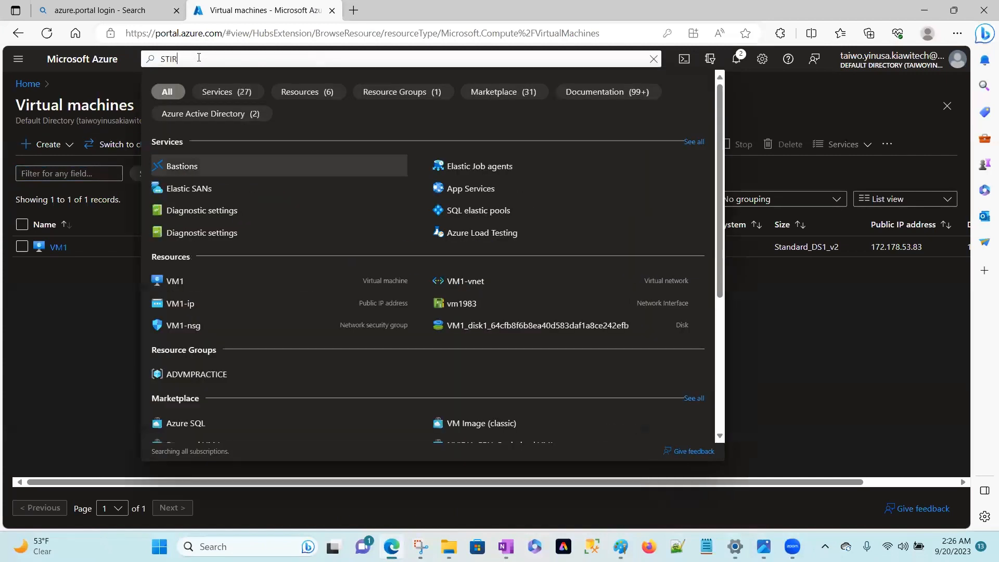
click(188, 165)
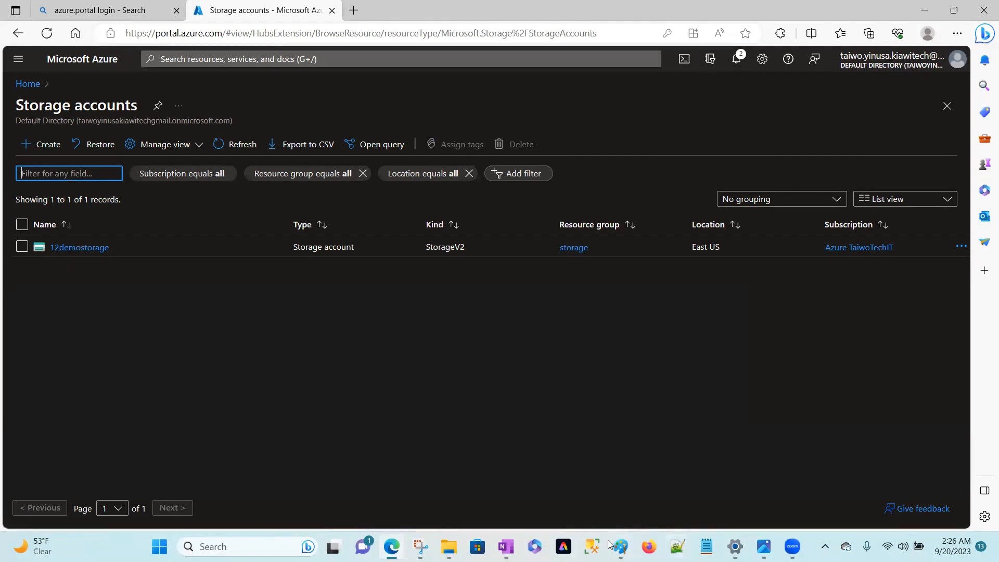
mouse_move(619, 544)
click(631, 490)
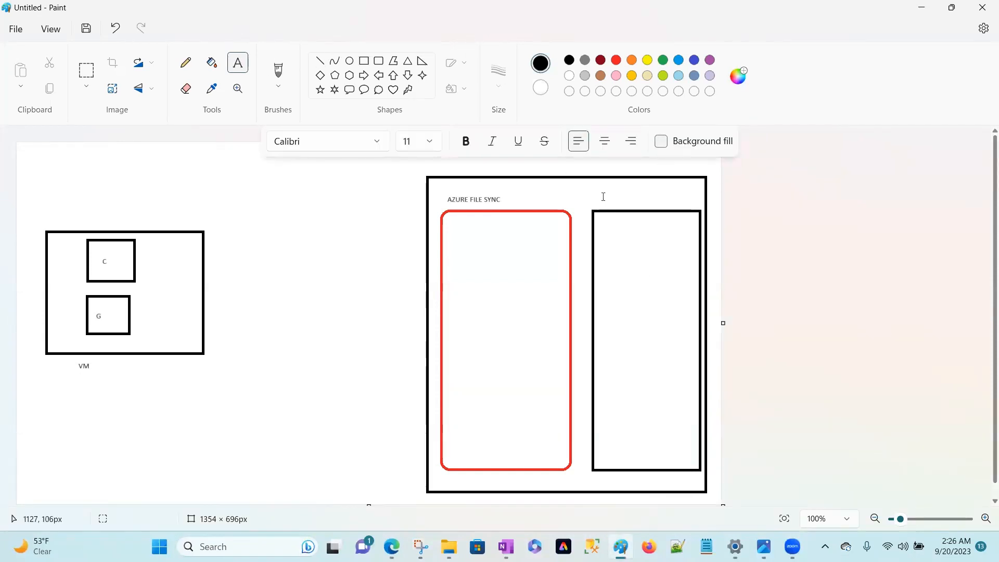
- Label the right-hand black box 12DEMOSTORAGE
drag(603, 197, 694, 212)
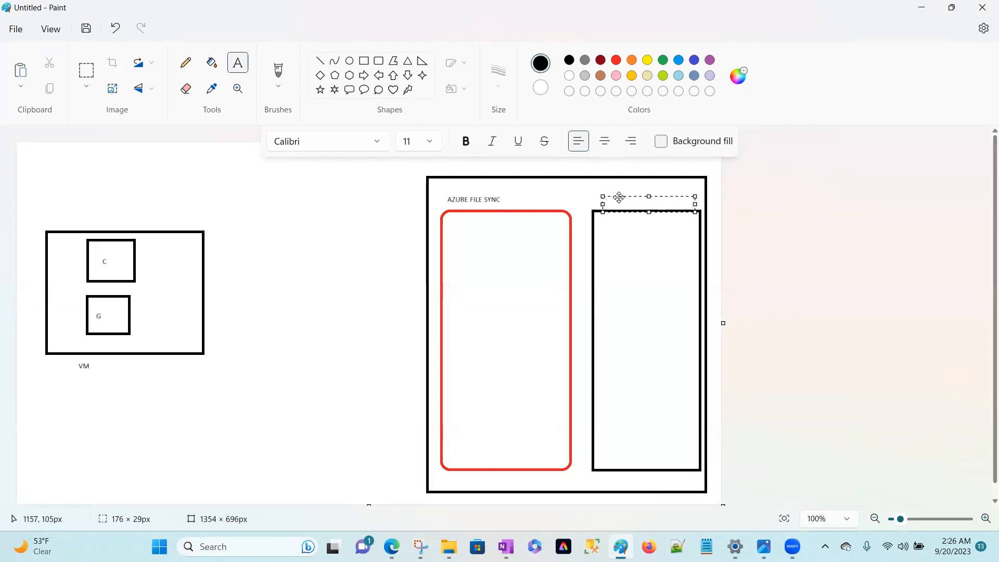
text(12DEMOSTORAGE)
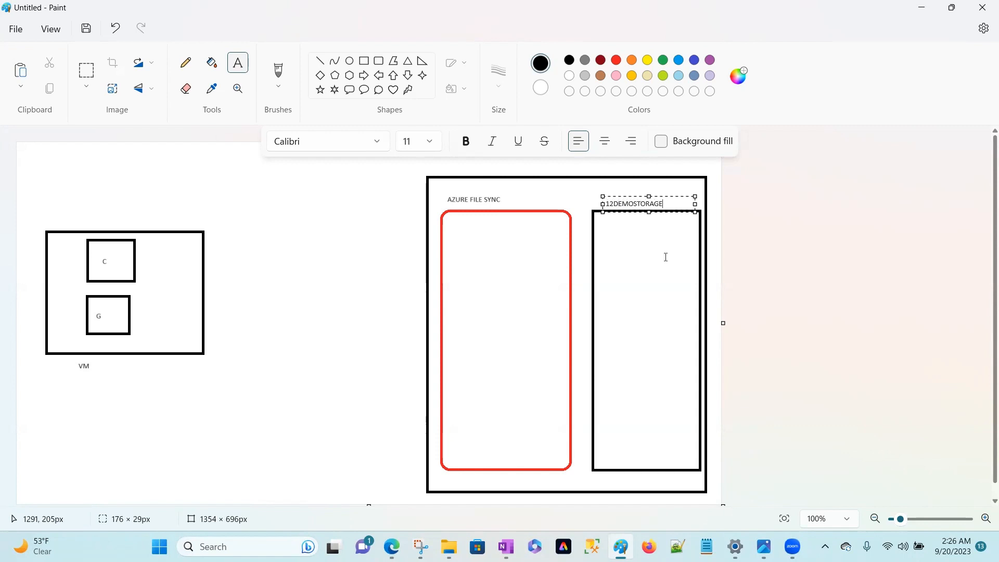
click(633, 251)
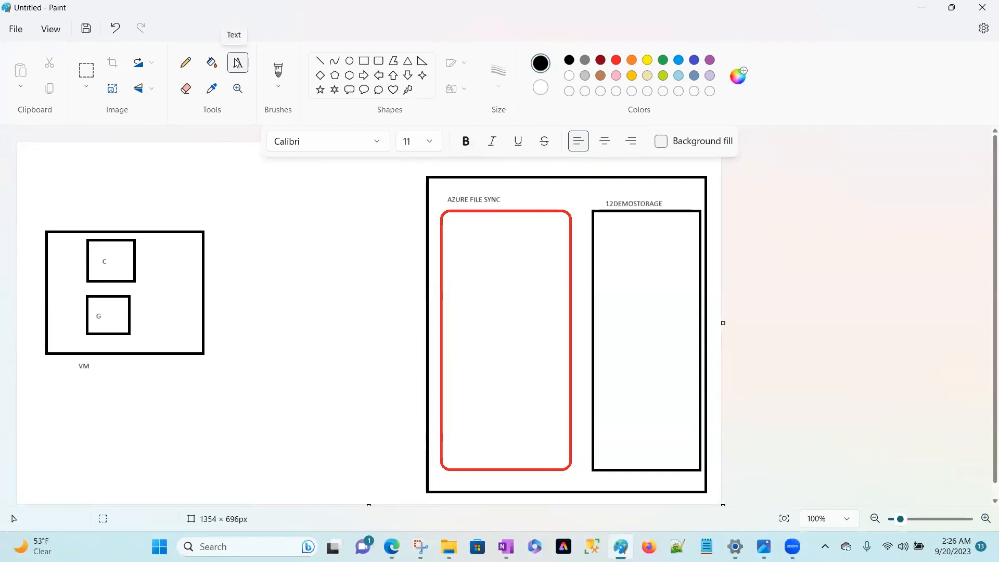
- Draw a smaller box inside the 12DEMOSTORAGE box and label it Demo
click(363, 63)
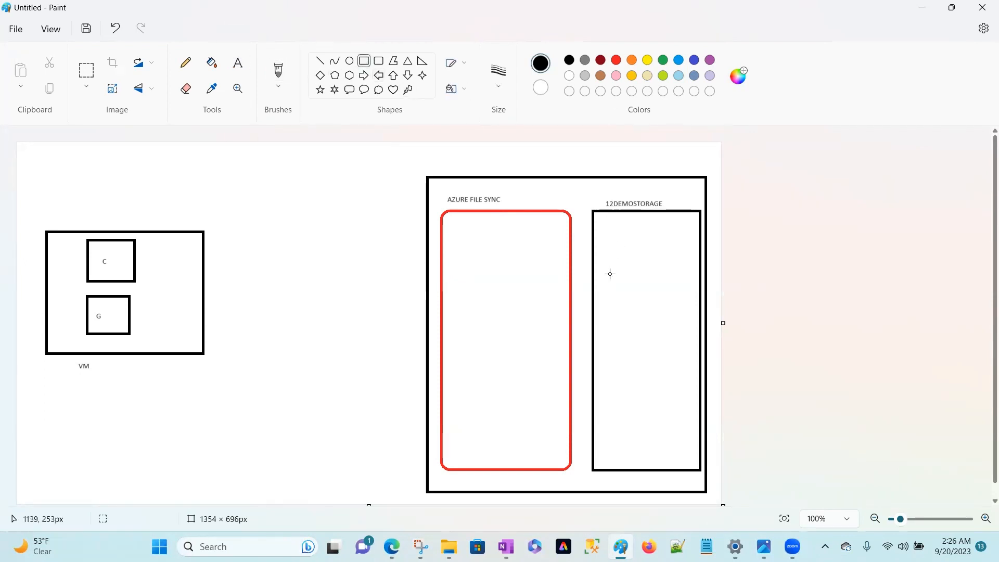
drag(610, 274, 691, 379)
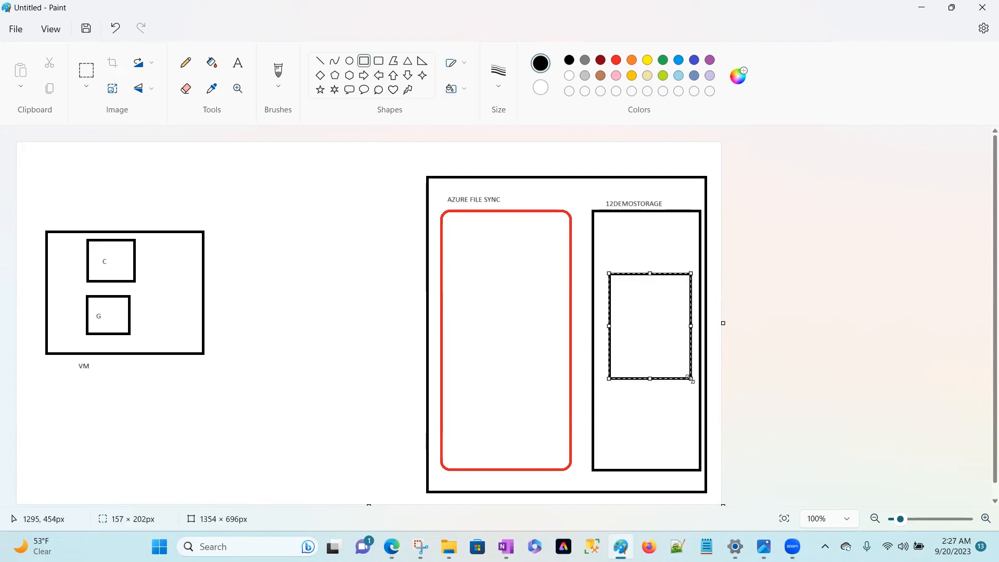
click(236, 64)
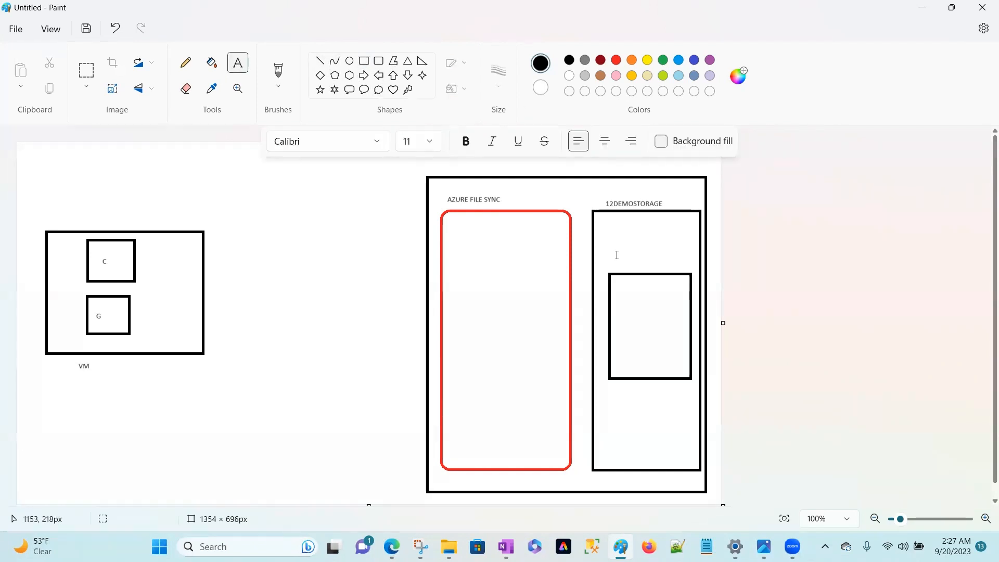
drag(617, 255, 683, 270)
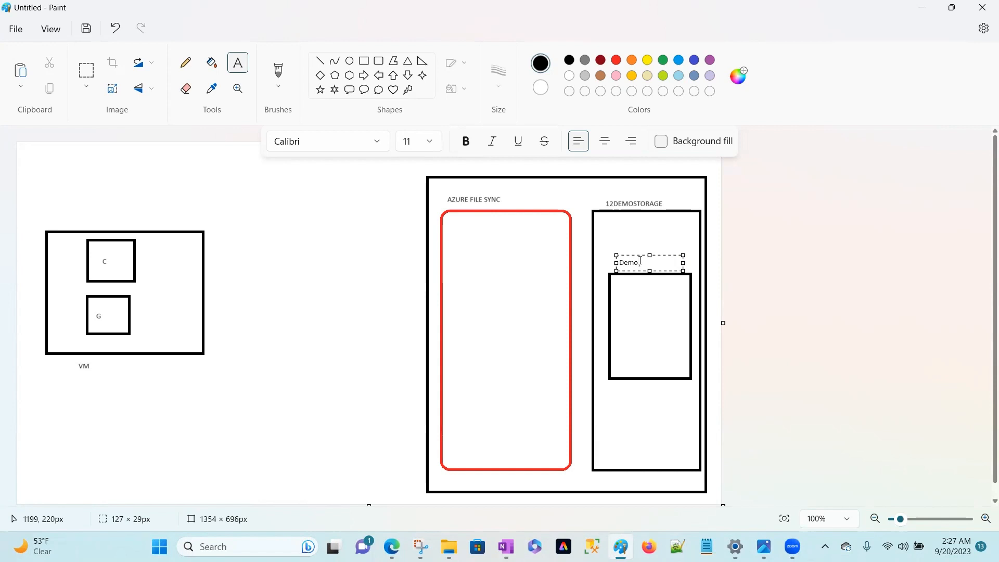
click(533, 272)
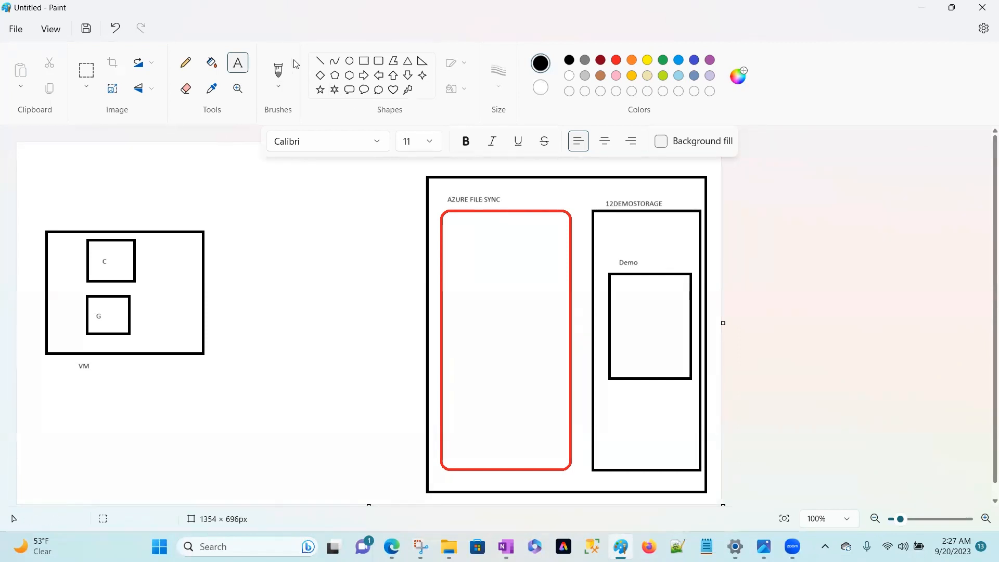
click(365, 61)
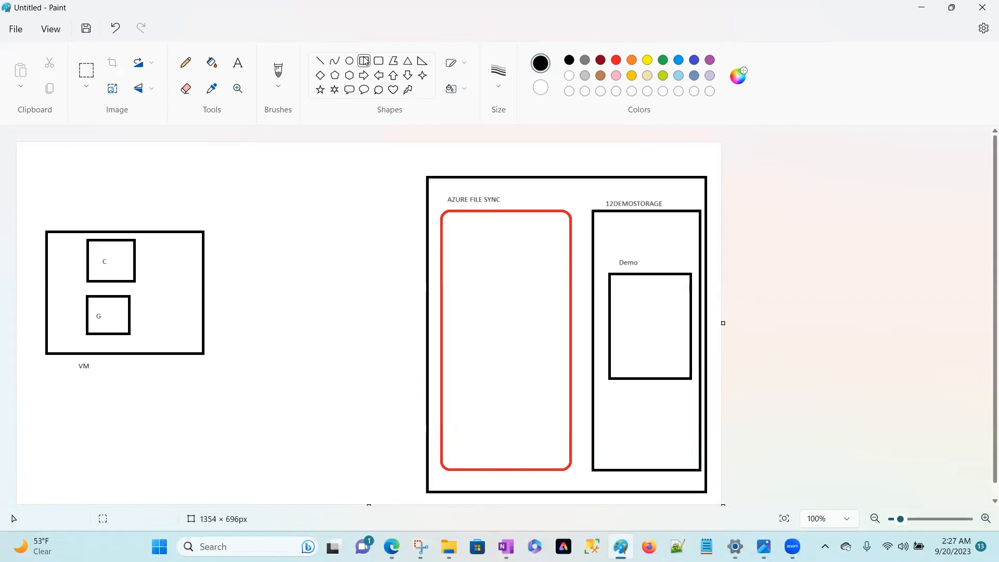
- Draw a red box inside the rounded box with a green 'sync group: SG1' label above it
click(616, 59)
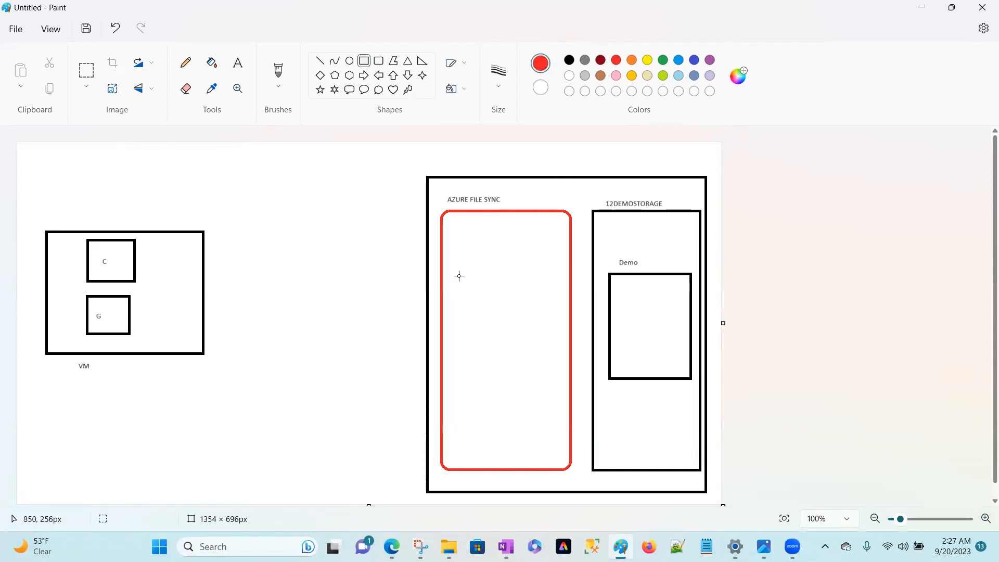
drag(459, 276, 553, 396)
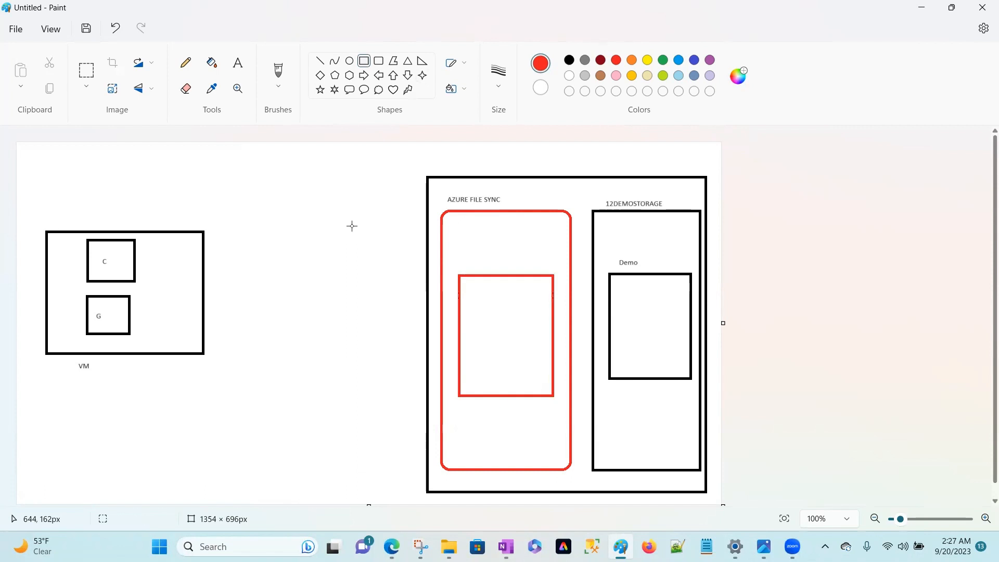
click(237, 67)
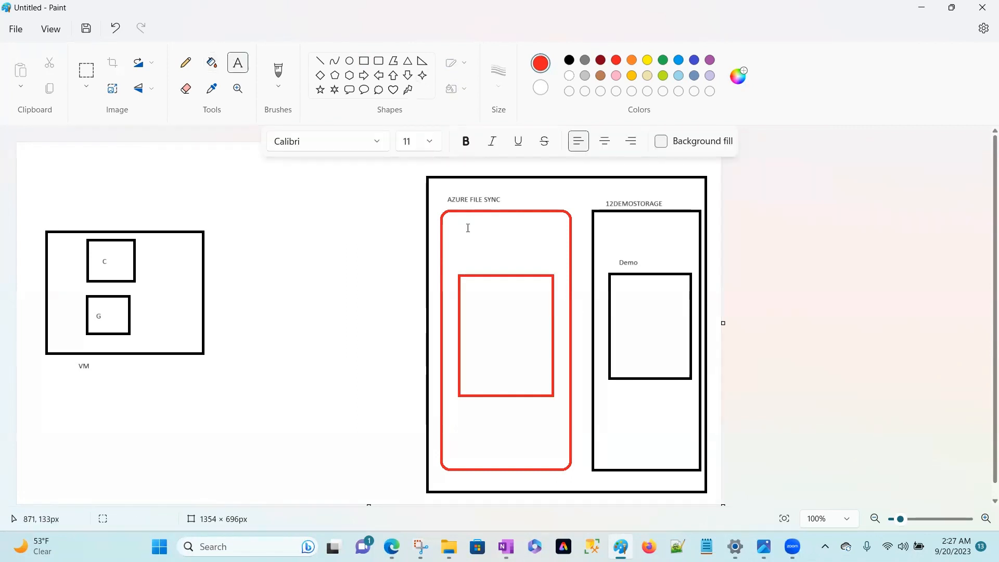
drag(459, 254, 553, 271)
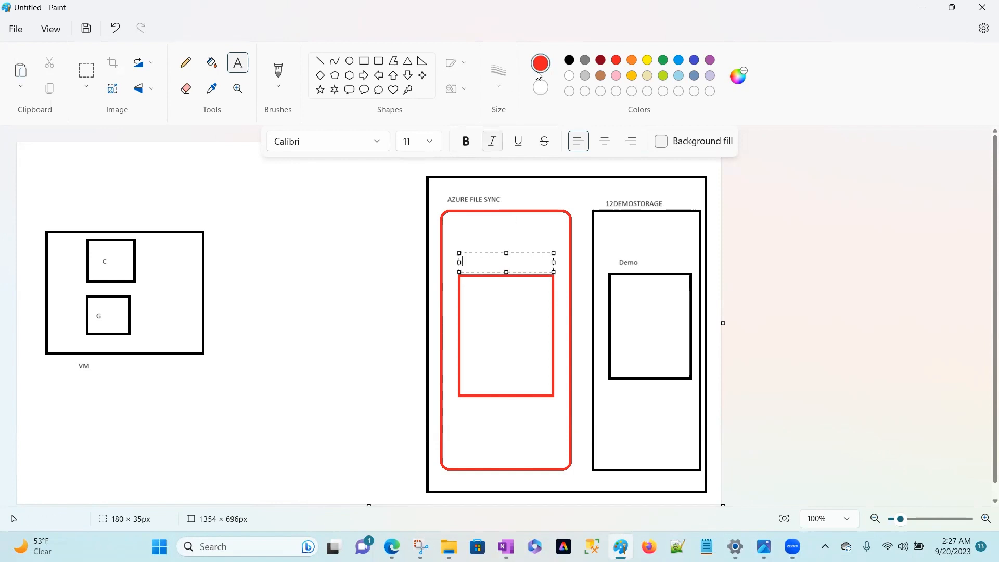
click(663, 61)
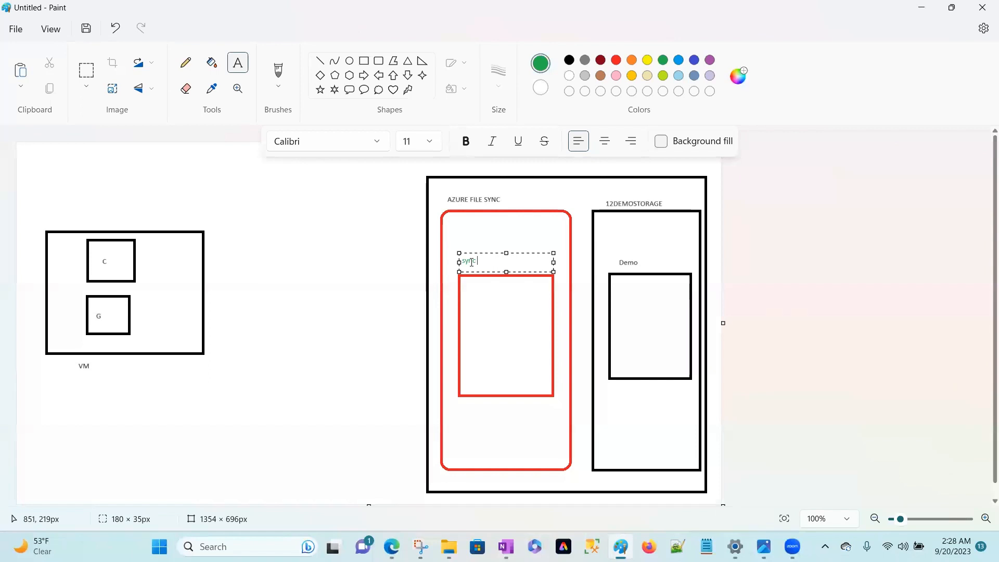
text(u)
key(BackSpace)
key(BackSpace)
click(493, 322)
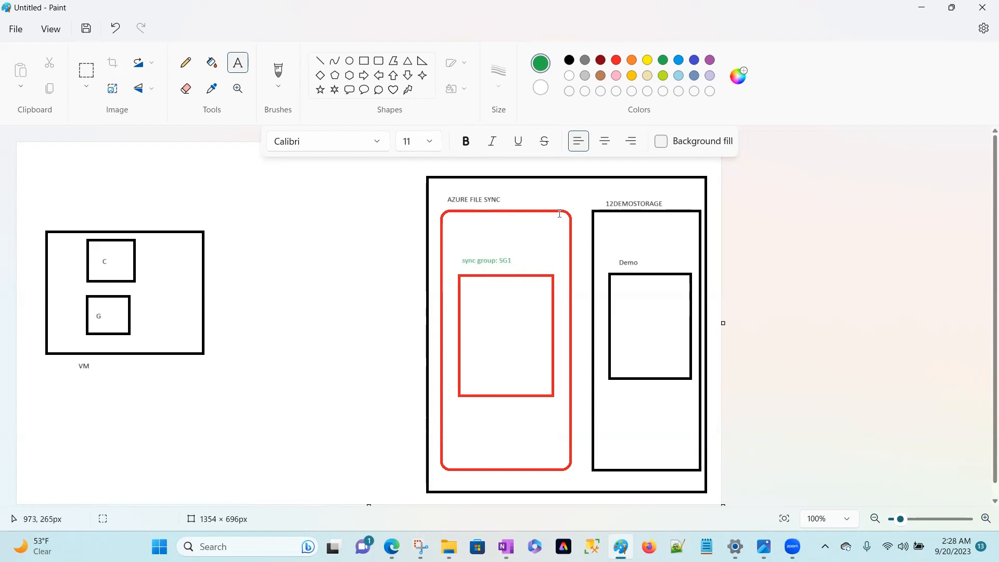
- Draw a red line from the sync group box to the VM box
click(322, 62)
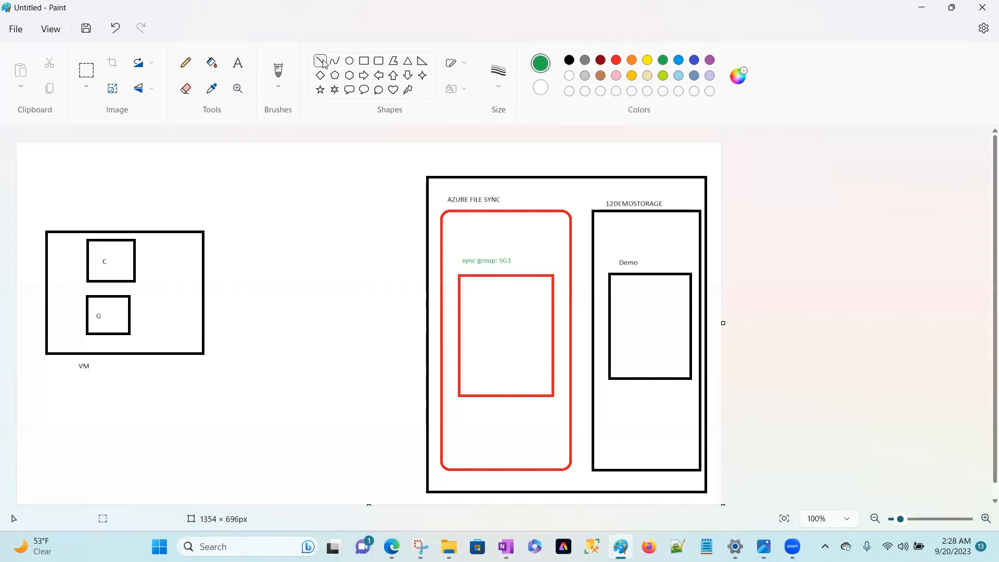
click(616, 60)
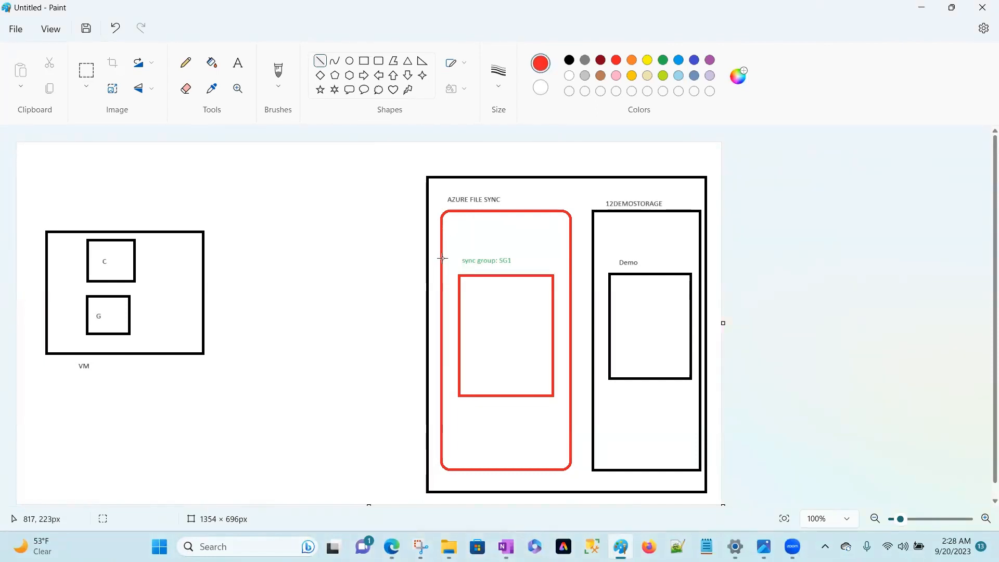
drag(443, 258, 203, 285)
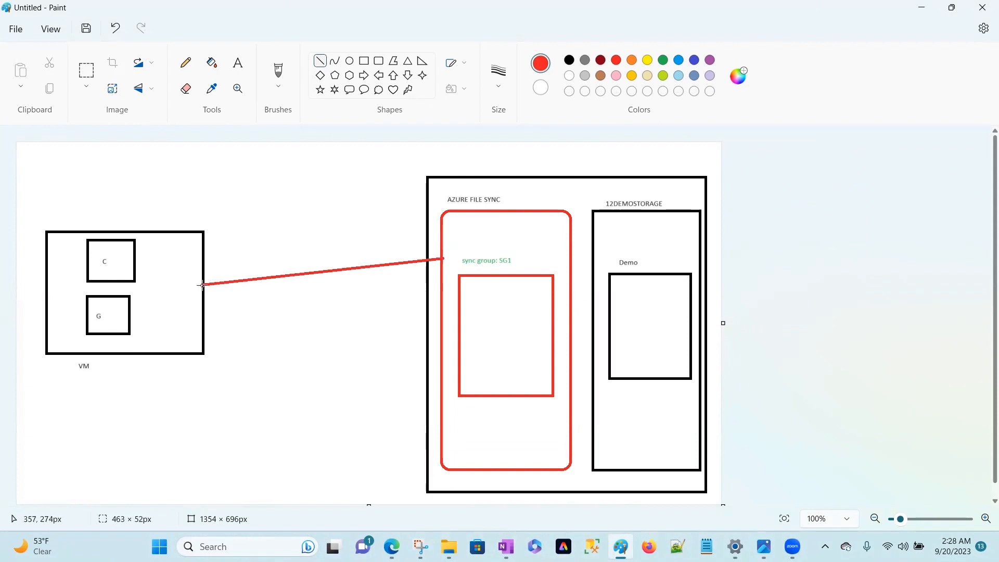
drag(203, 284, 202, 286)
- Label the red line REGISTRATION in red just below it
click(234, 71)
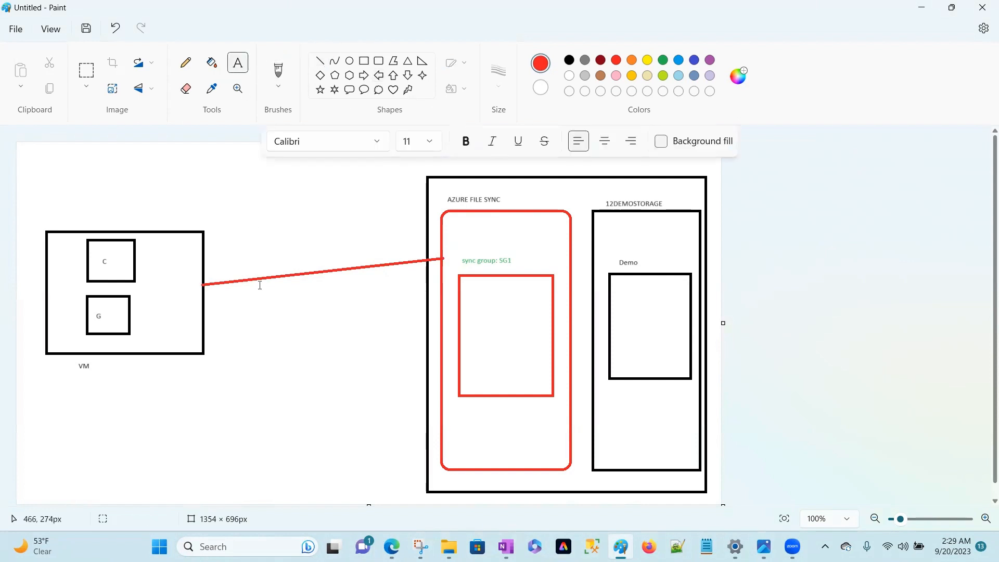
drag(258, 285, 374, 305)
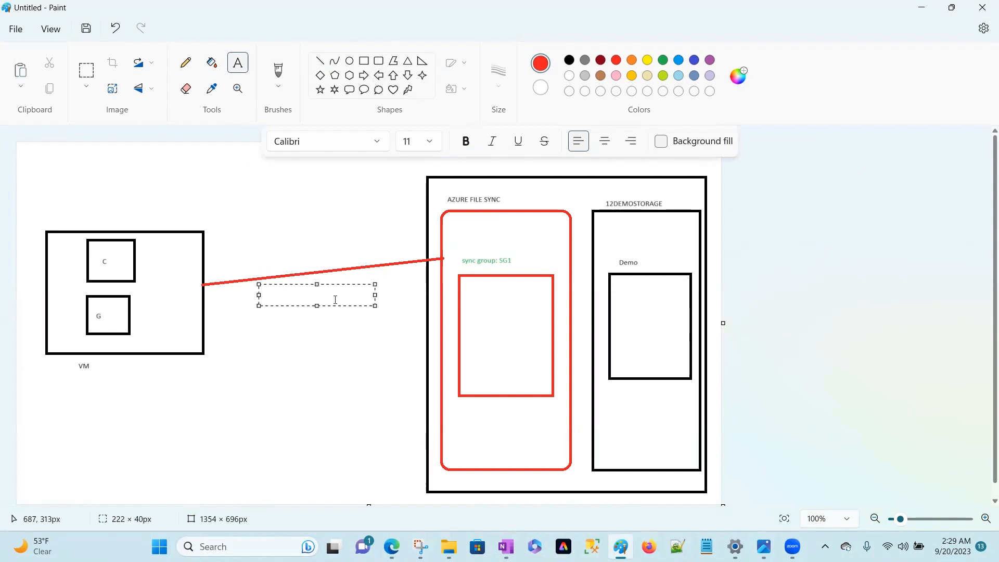
text(REGISTRATION)
click(116, 323)
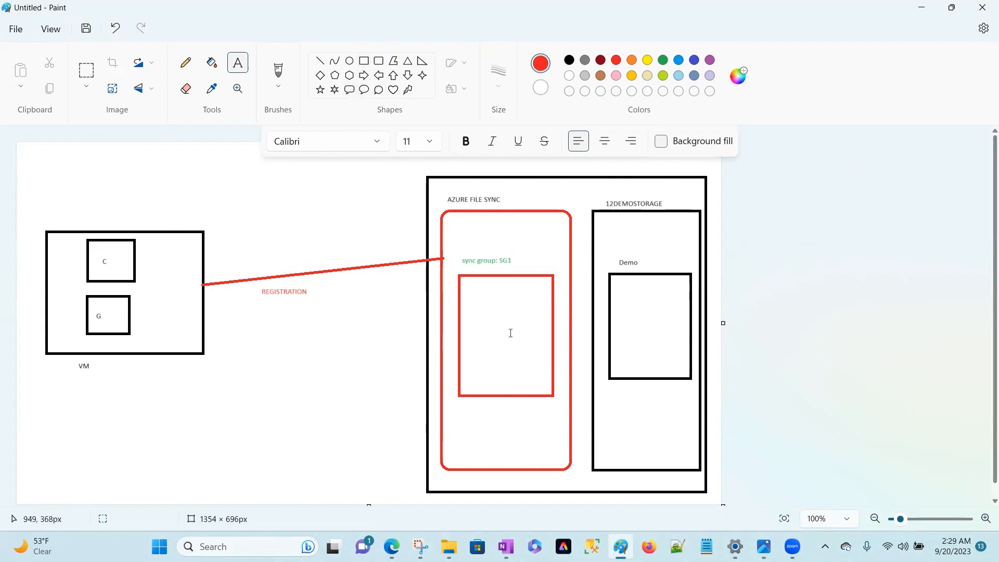
click(321, 62)
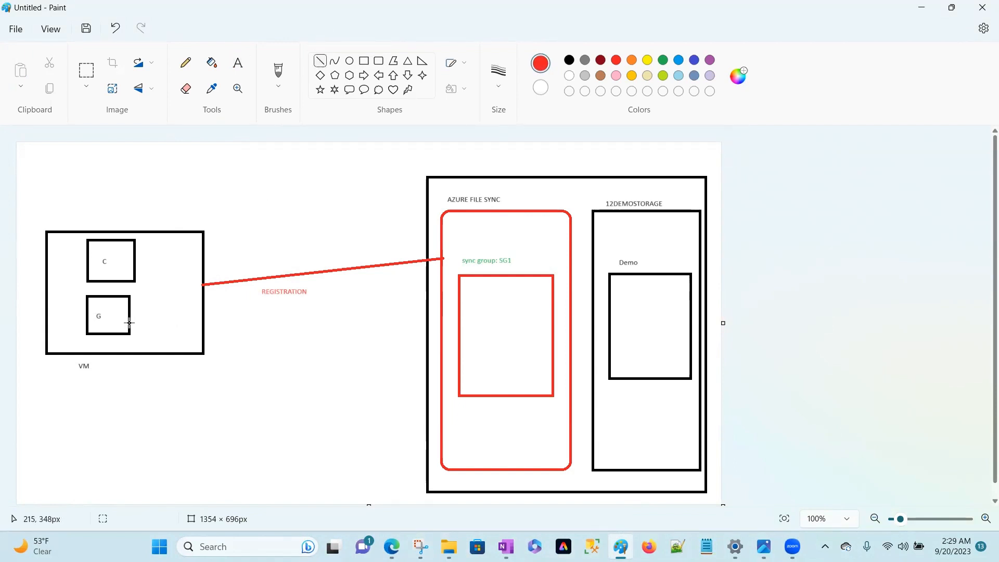
- Draw a second red line from the G box to the sync group and label it SERVER END
drag(129, 324, 463, 343)
click(313, 363)
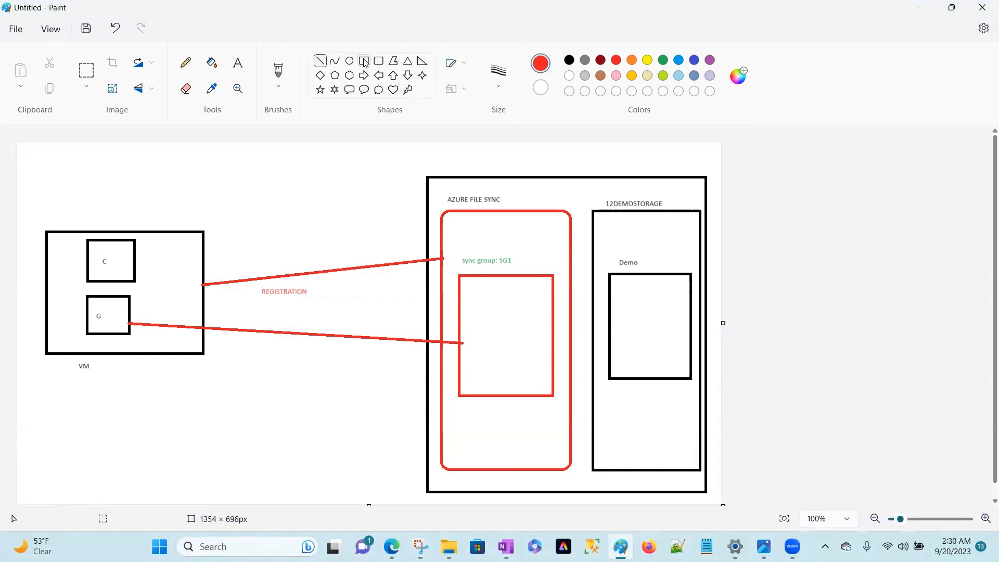
click(238, 63)
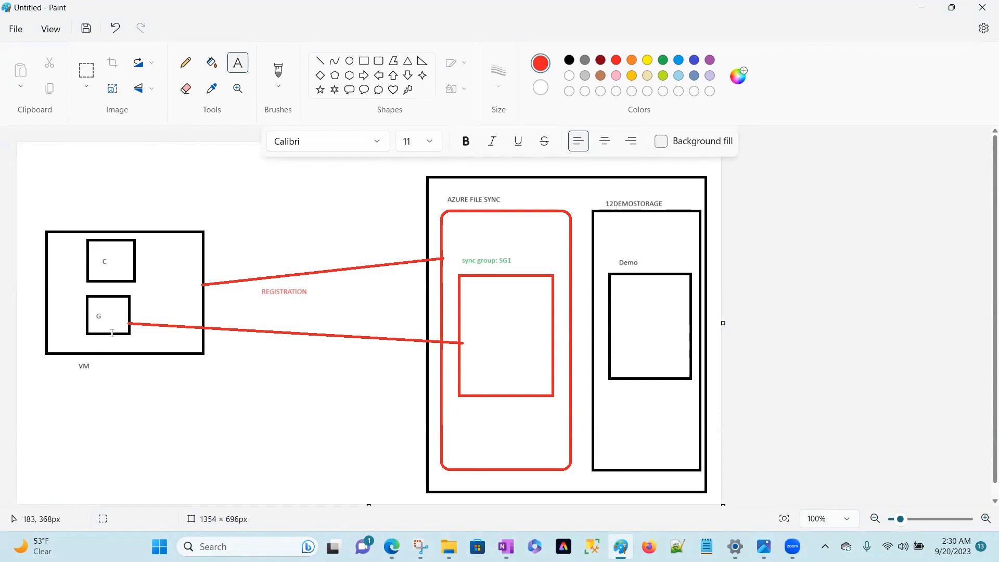
drag(112, 333, 172, 381)
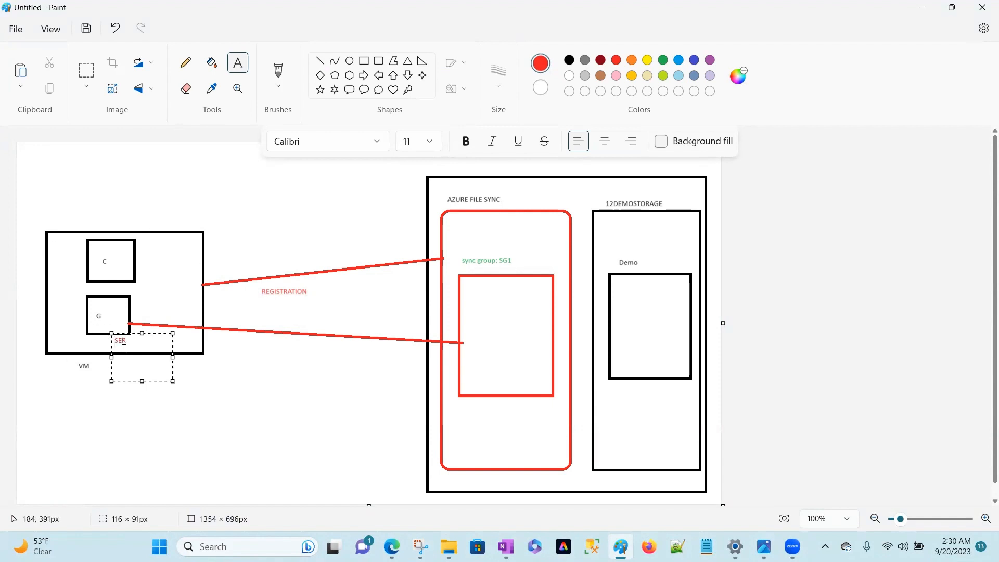
text(SERVER END)
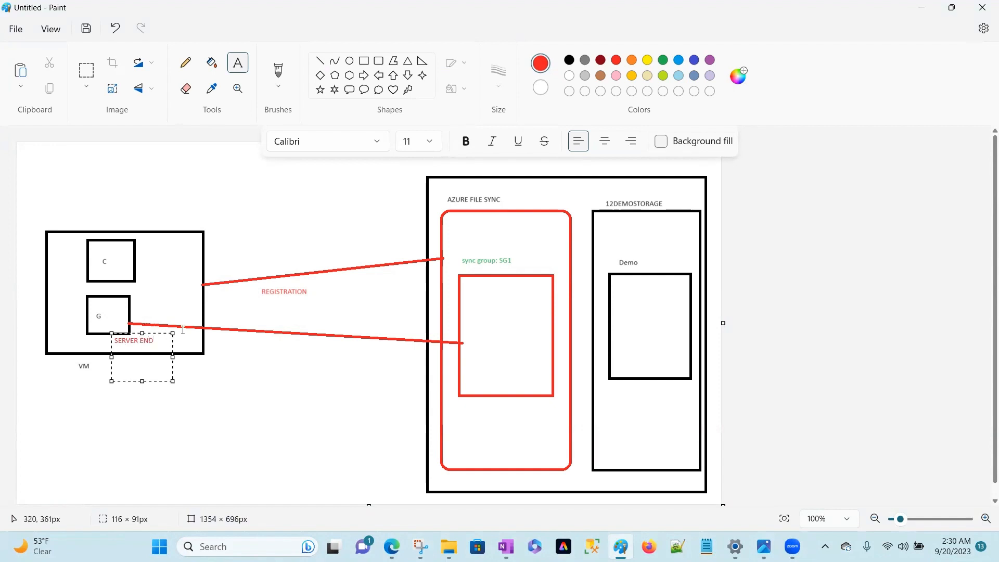
click(236, 406)
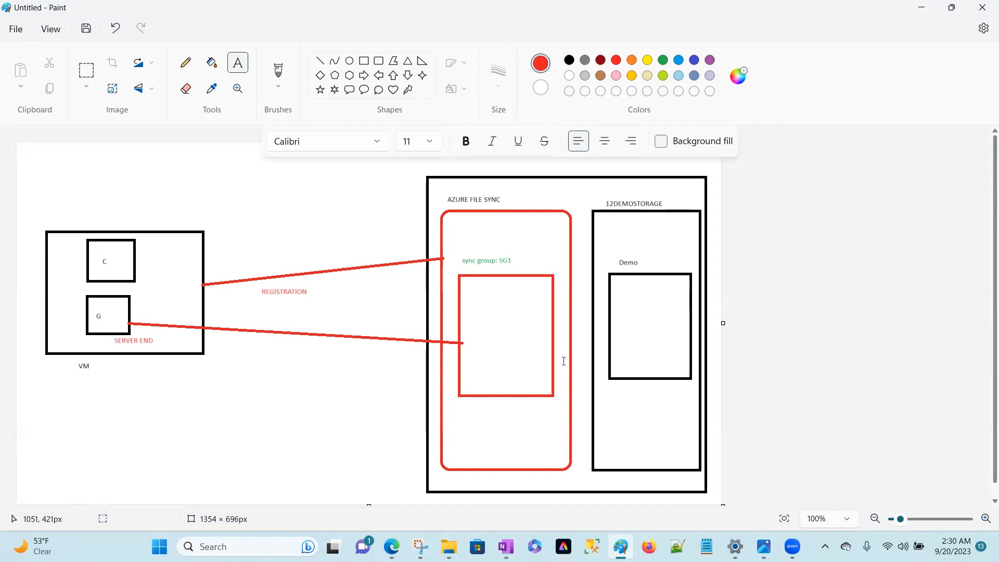
- Add a CLOUD END text label beside the Demo box
drag(564, 361, 677, 451)
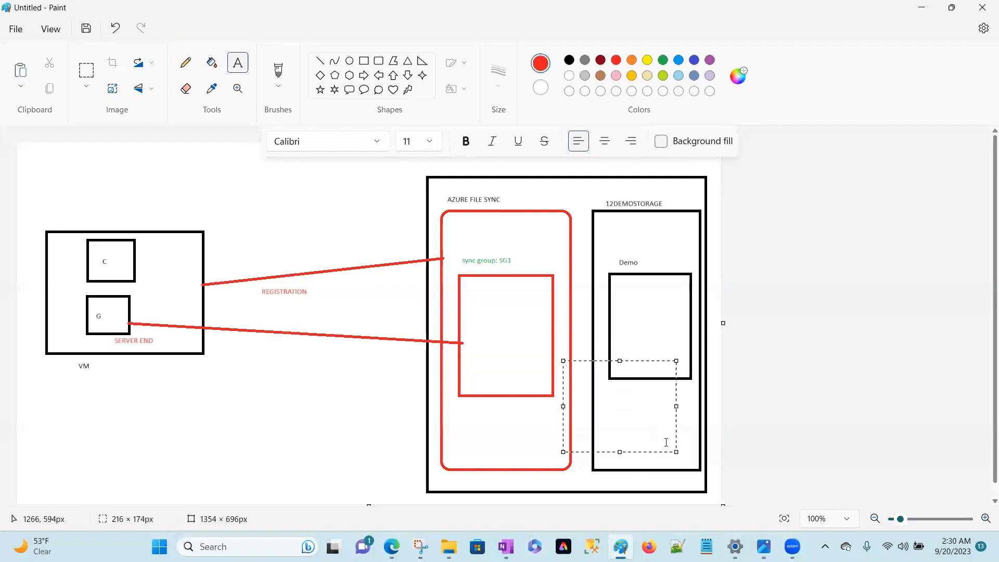
text(CLOUDE END)
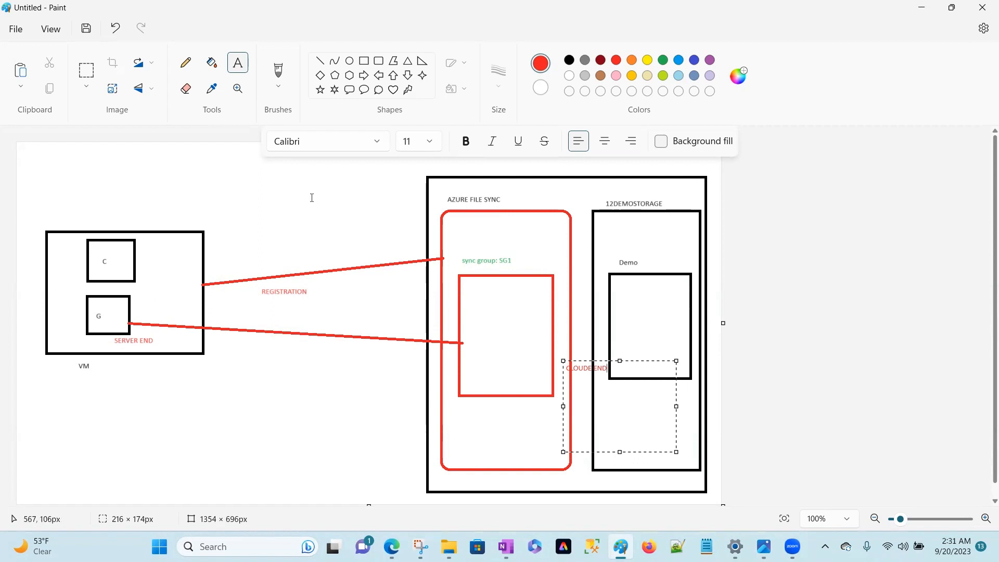
click(300, 228)
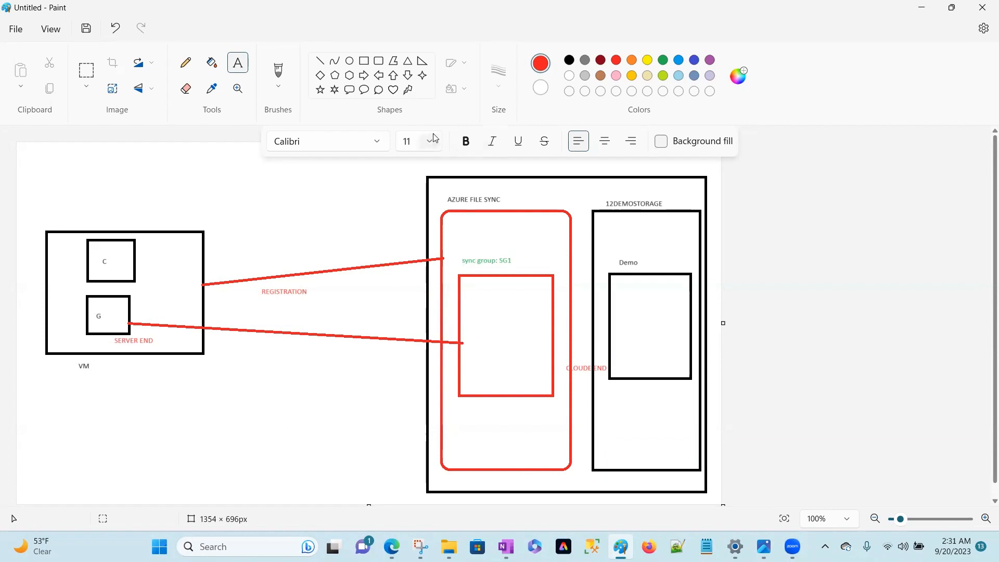
- Draw a green straight line from the sync group box to the Demo box
click(320, 62)
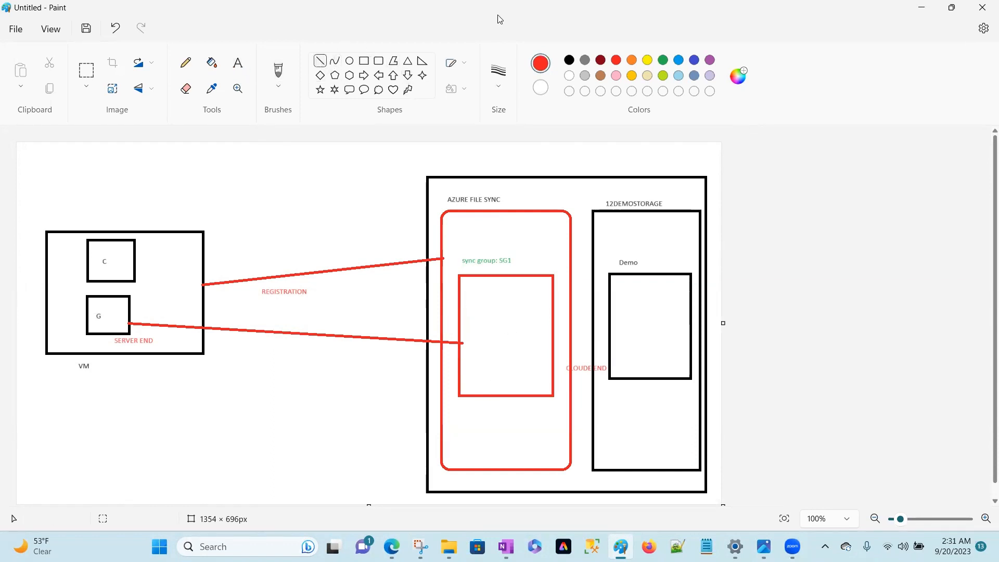
click(662, 61)
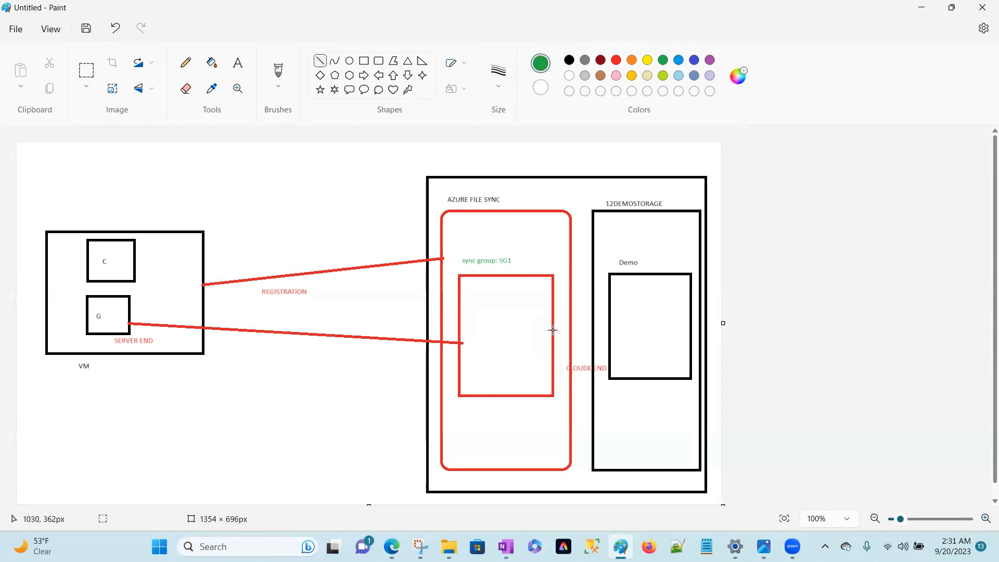
drag(553, 330, 628, 297)
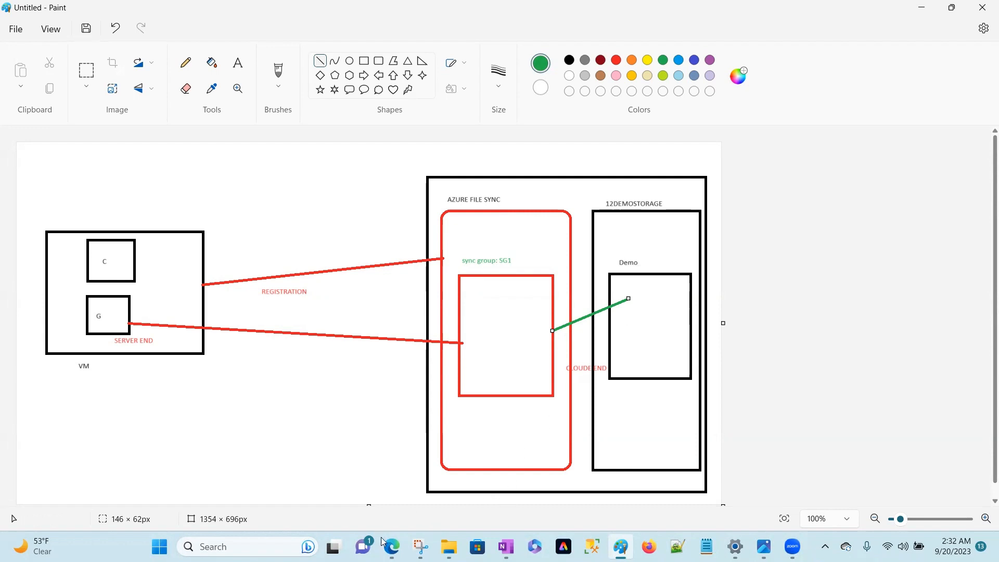
- Find VM1 through a portal search for VM and open its Disks page
mouse_move(388, 545)
click(398, 512)
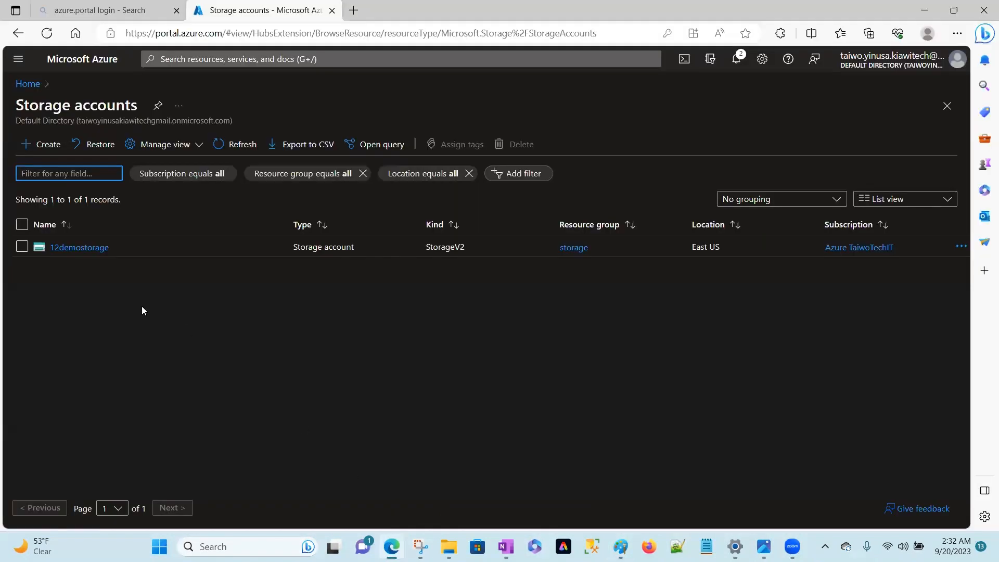
click(214, 60)
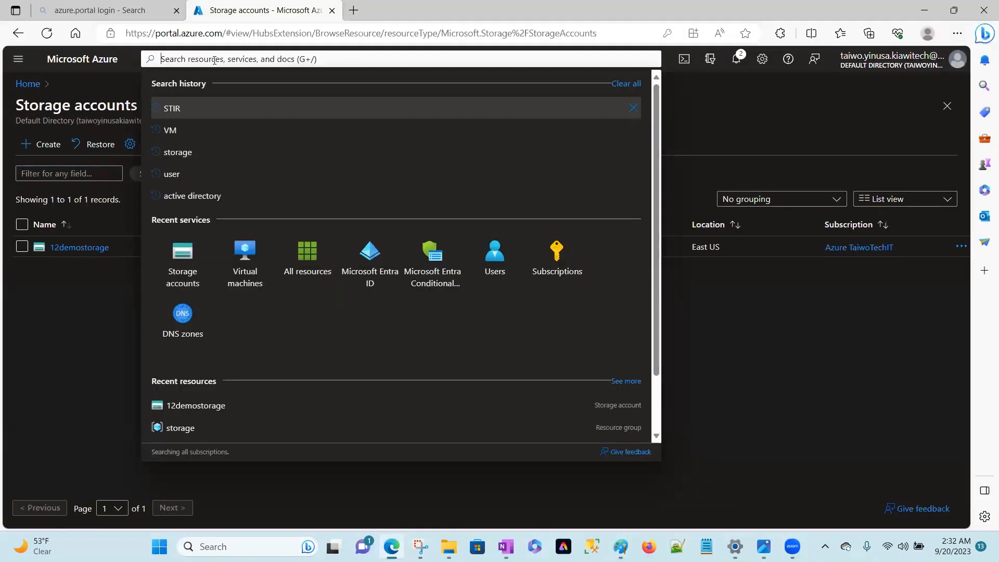
text(VM)
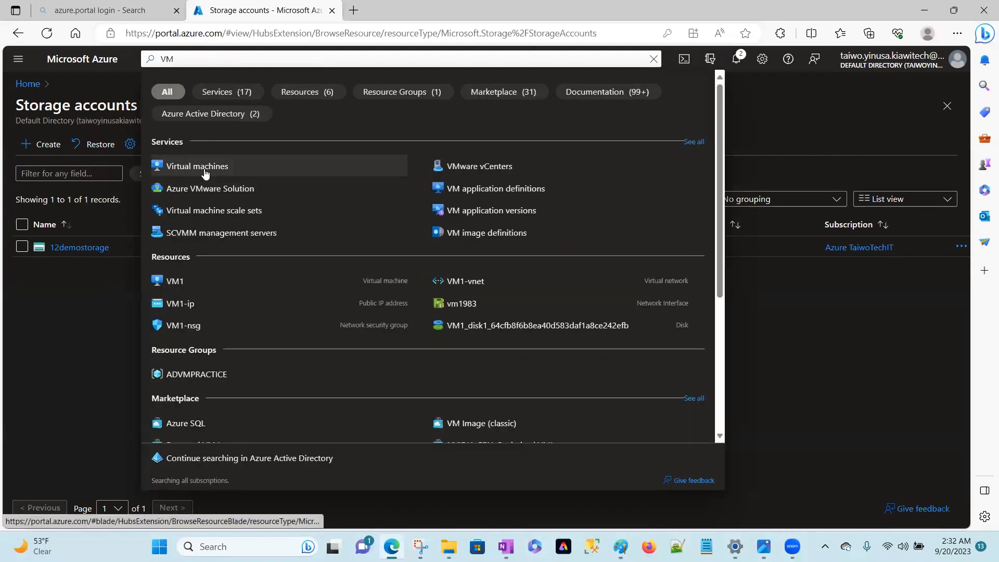
click(204, 167)
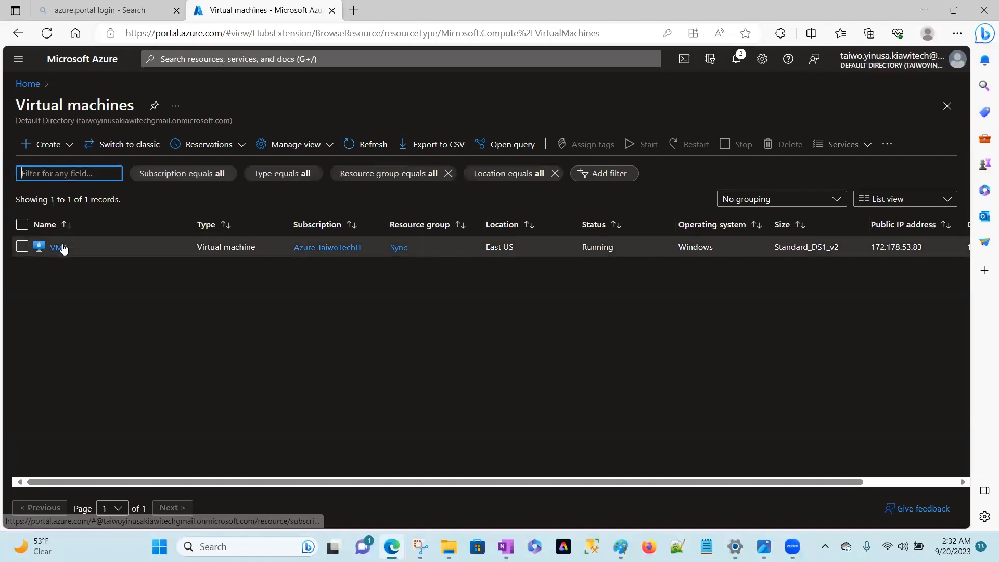
click(62, 248)
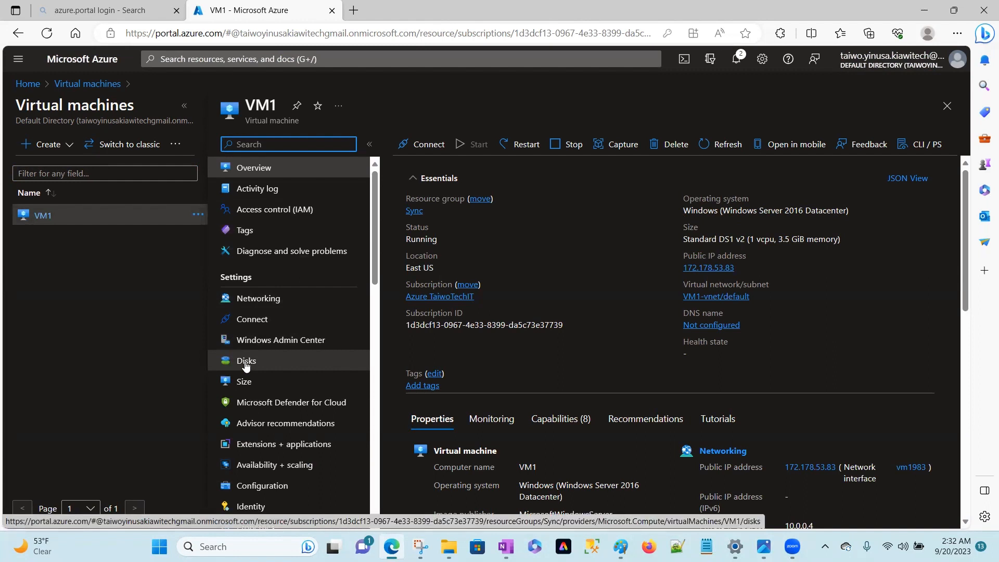
click(246, 361)
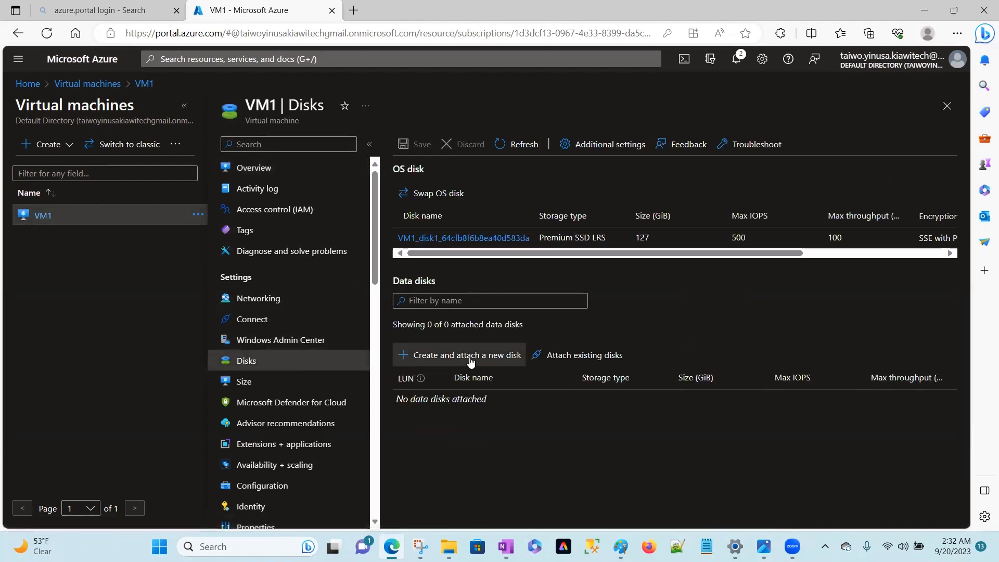
- Create and attach a new 5 GiB data disk named DICK2 to VM1, then save
click(407, 358)
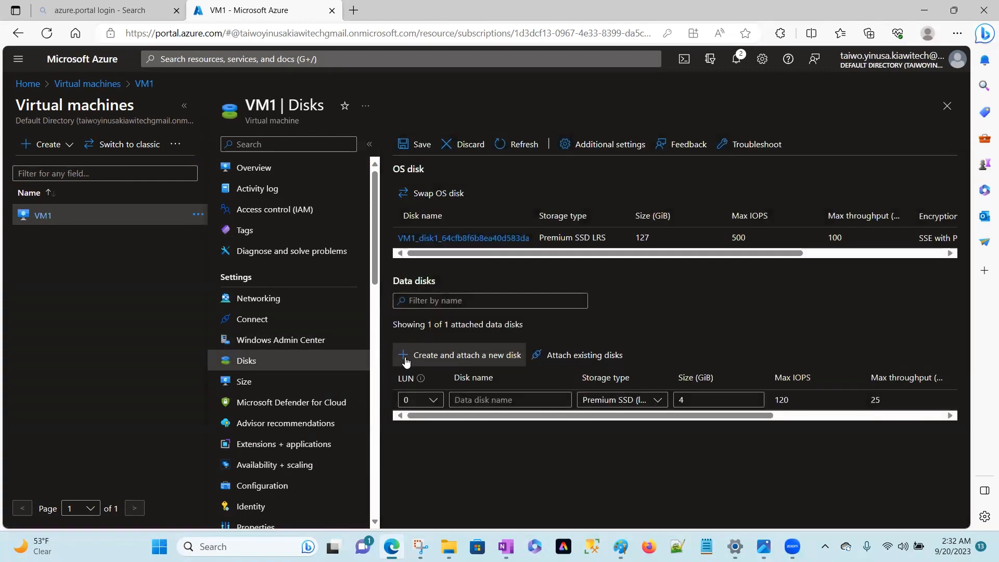
click(508, 398)
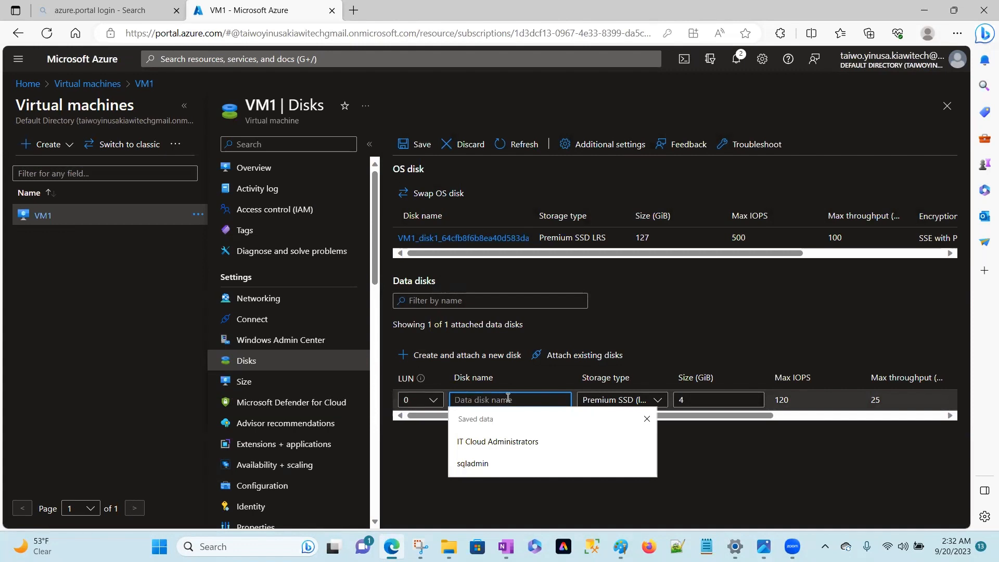
text(DIC)
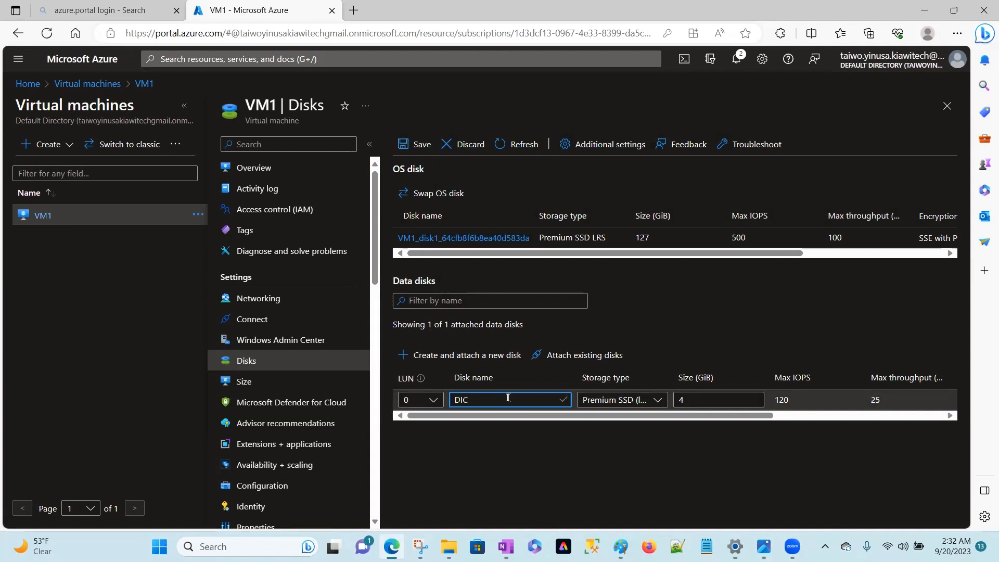
text(K2)
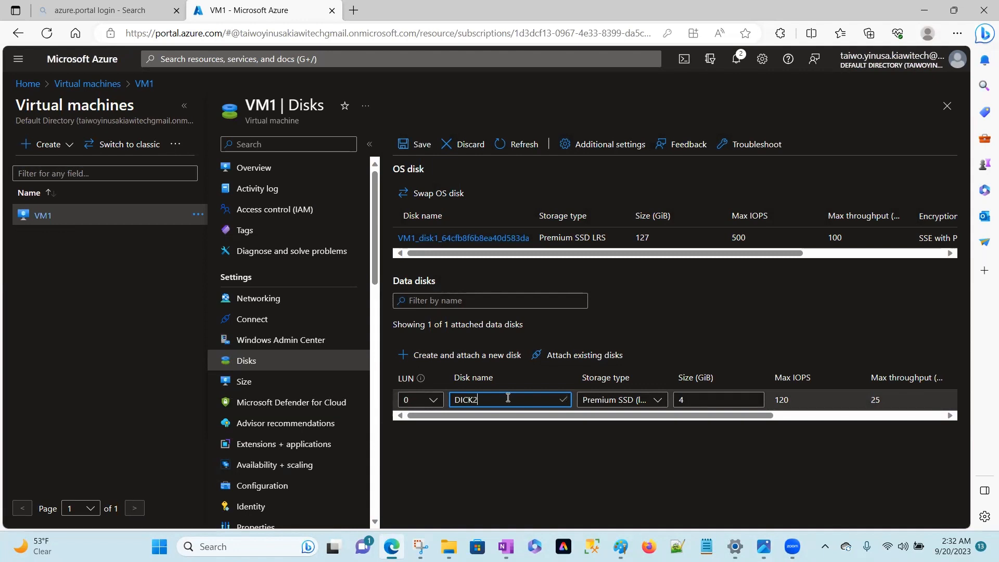
click(688, 399)
text(5)
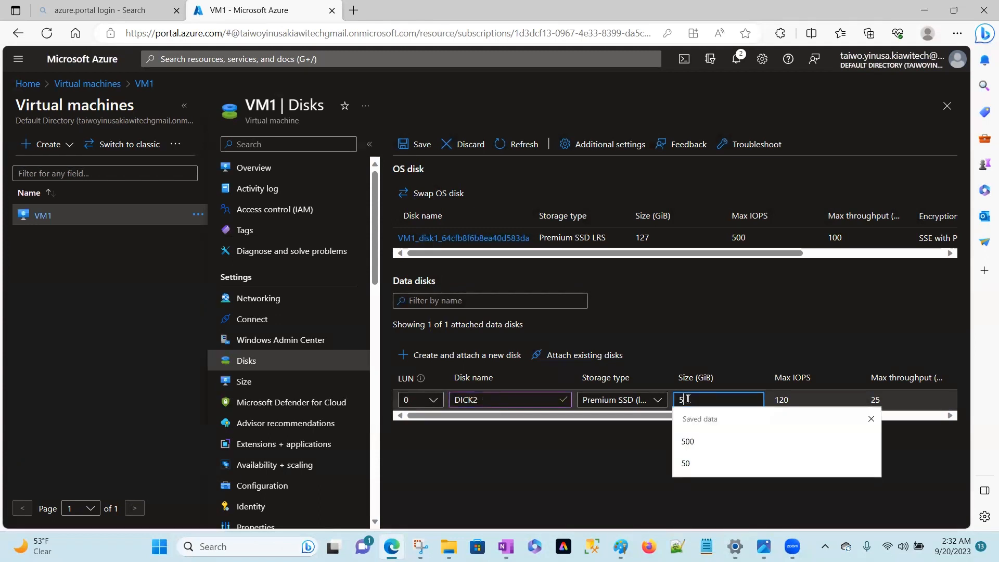
click(506, 493)
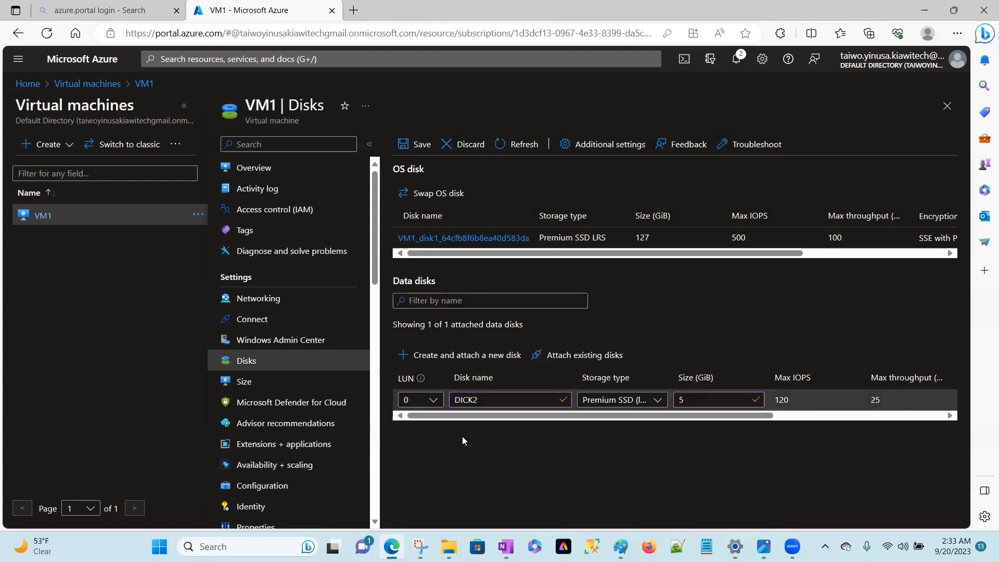
click(418, 143)
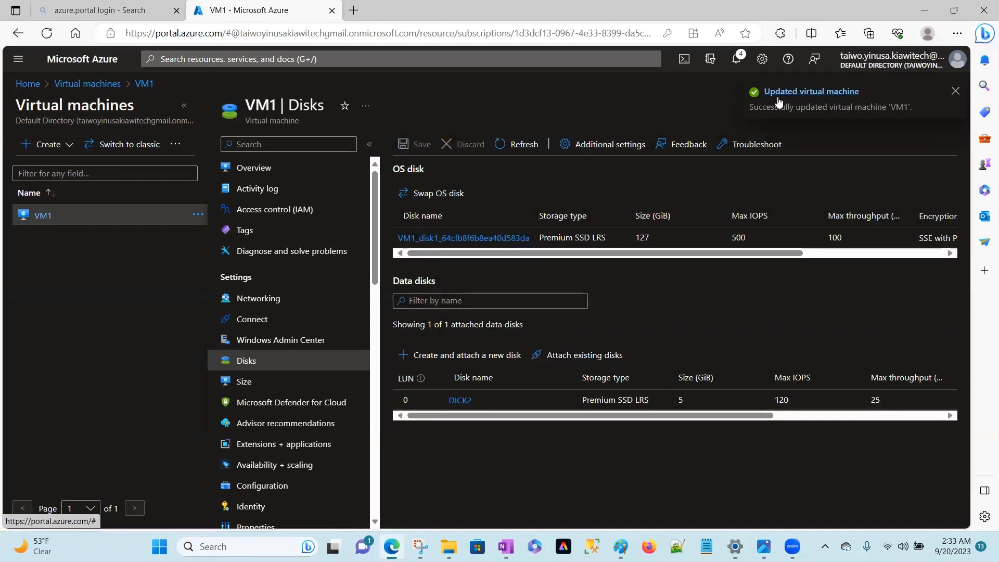
click(245, 60)
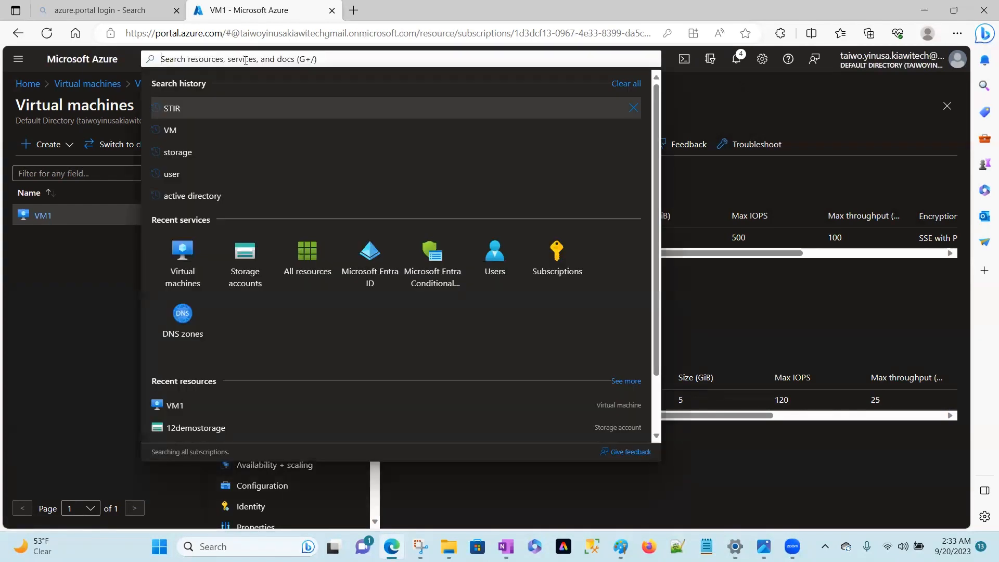
- Go to Storage accounts, select 12demostorage, and show its File shares page
click(181, 151)
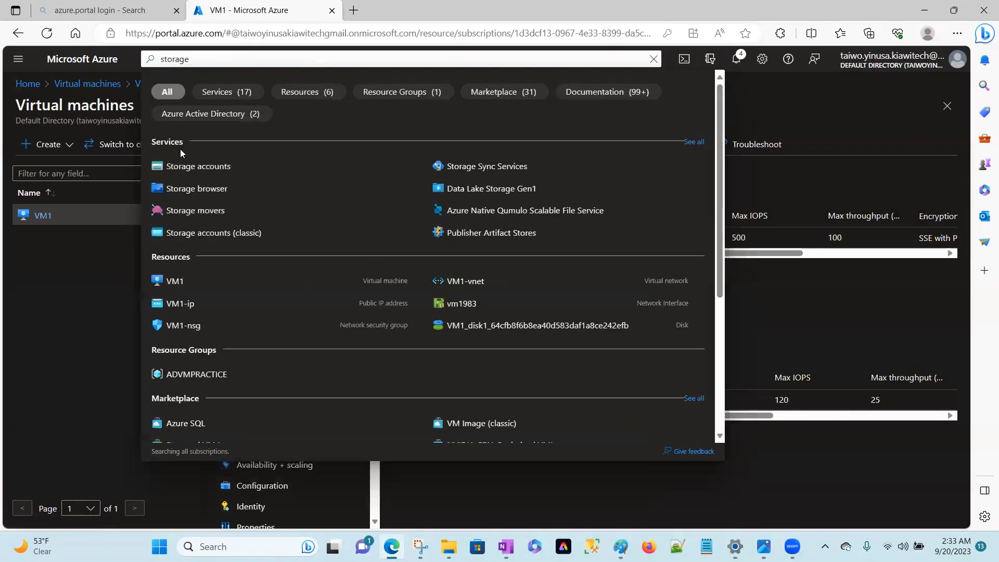
click(185, 163)
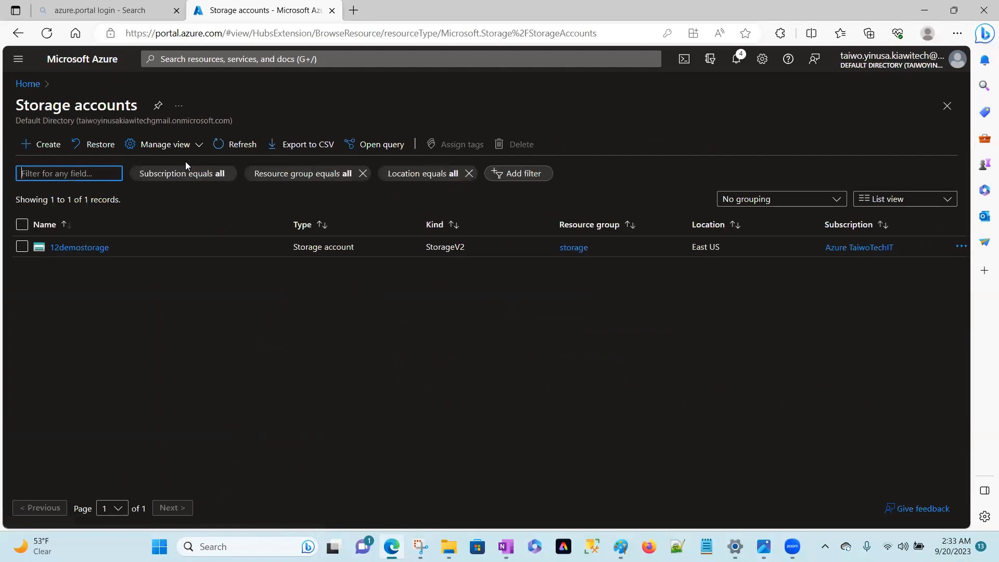
click(82, 247)
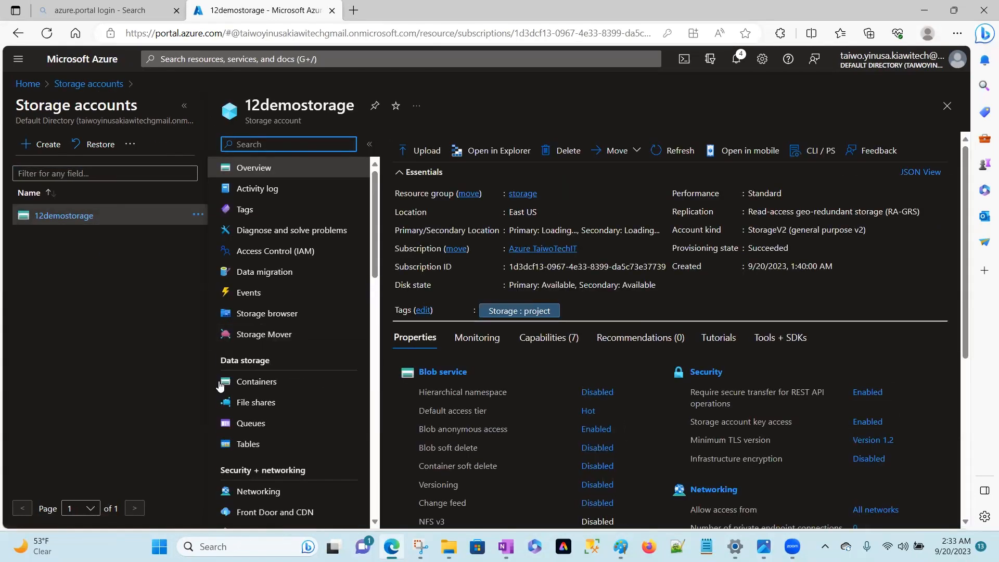
click(265, 409)
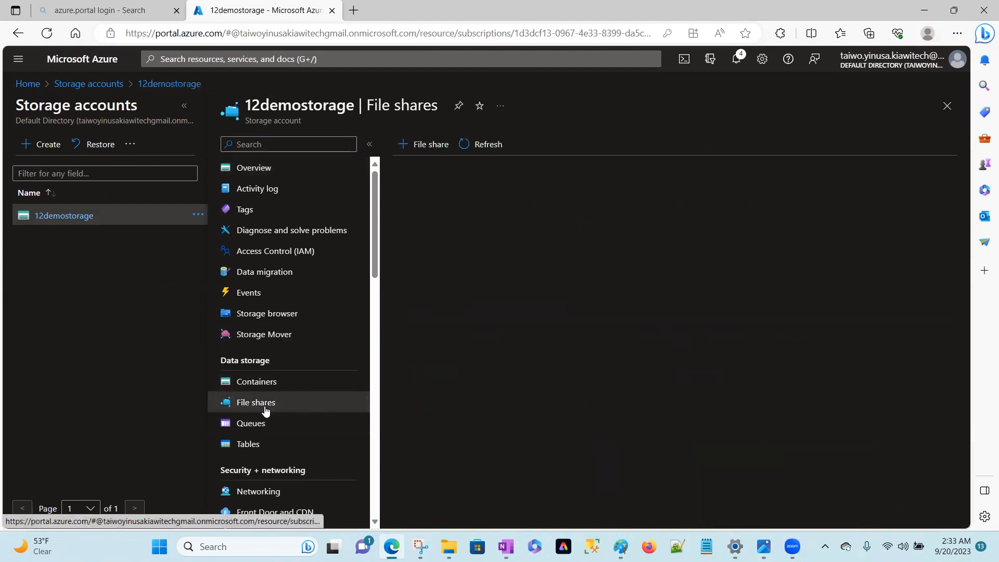
- Create a new file share named 'demo' through Review + create
click(436, 147)
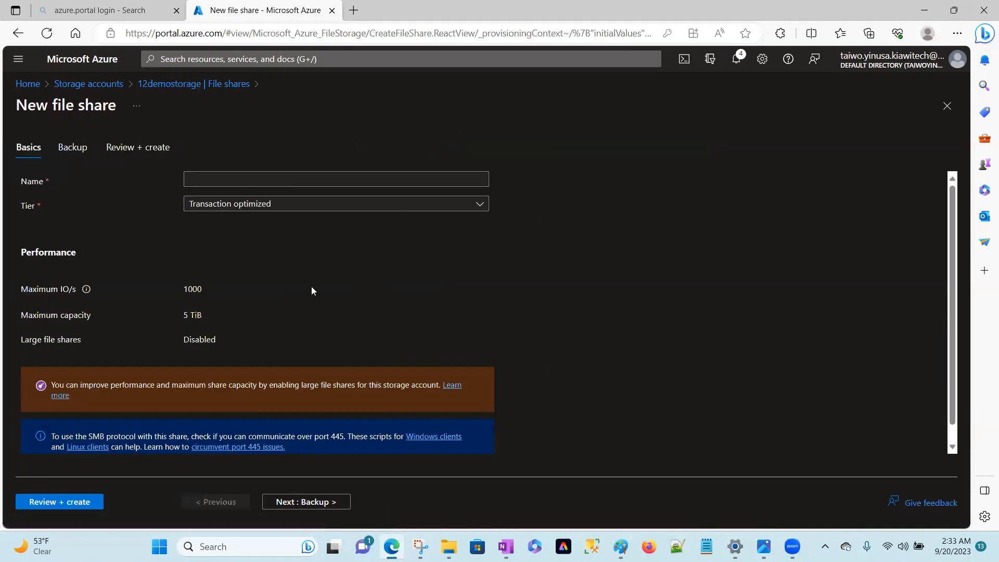
click(217, 183)
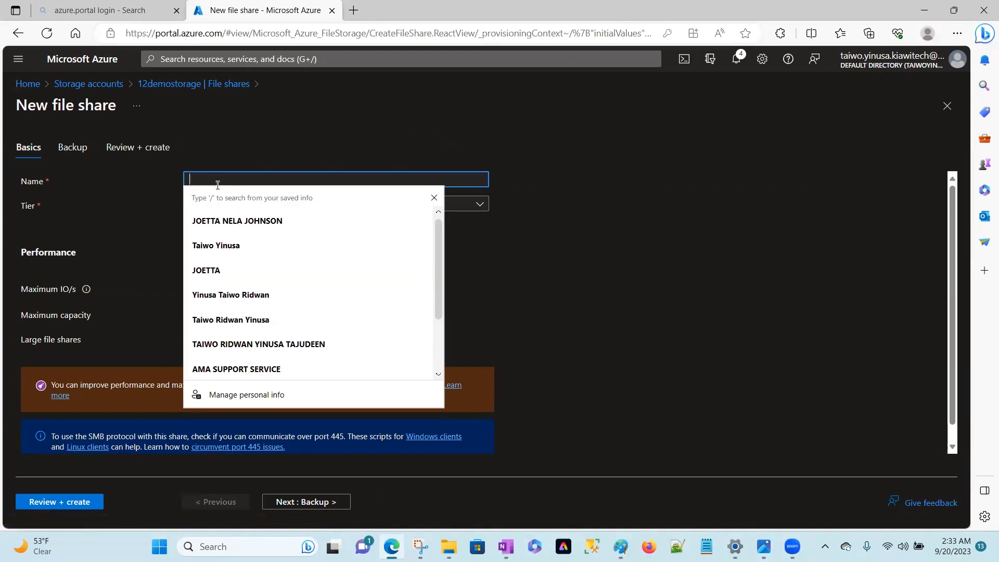
text(Dm)
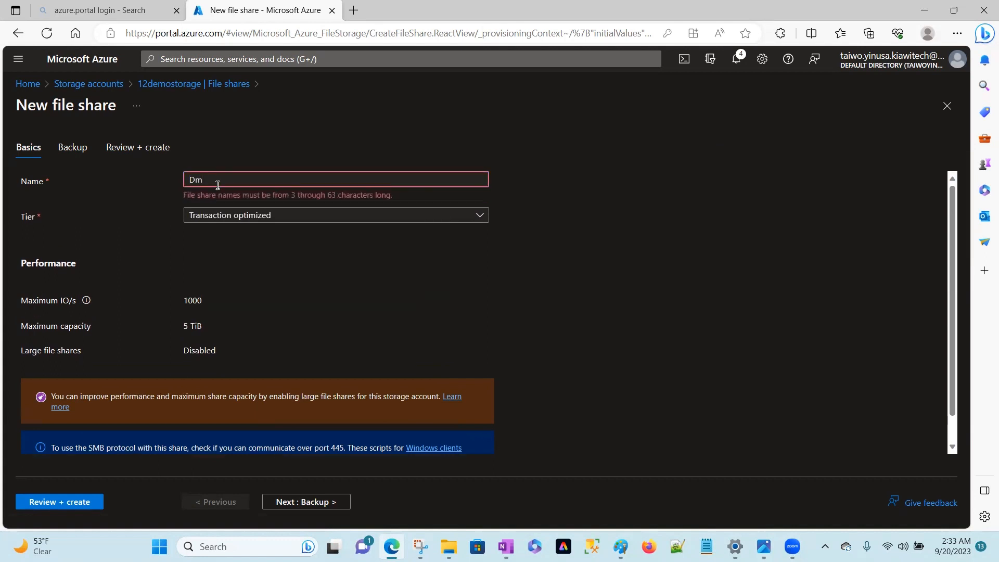
key(BackSpace)
text(emo)
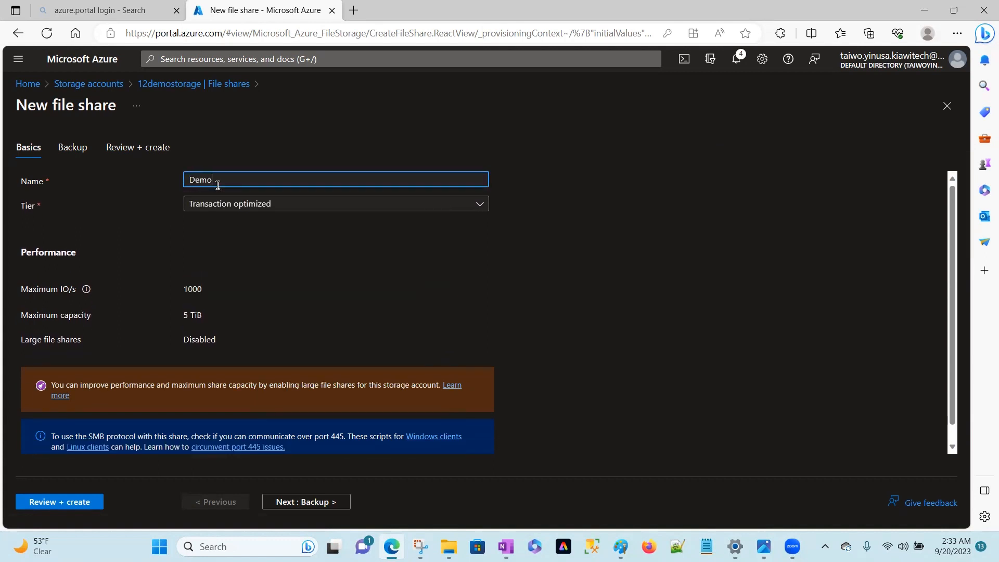
key(BackSpace)
key(BackSpace)
key(BackSpace)
key(BackSpace)
text(demo)
drag(949, 248, 950, 280)
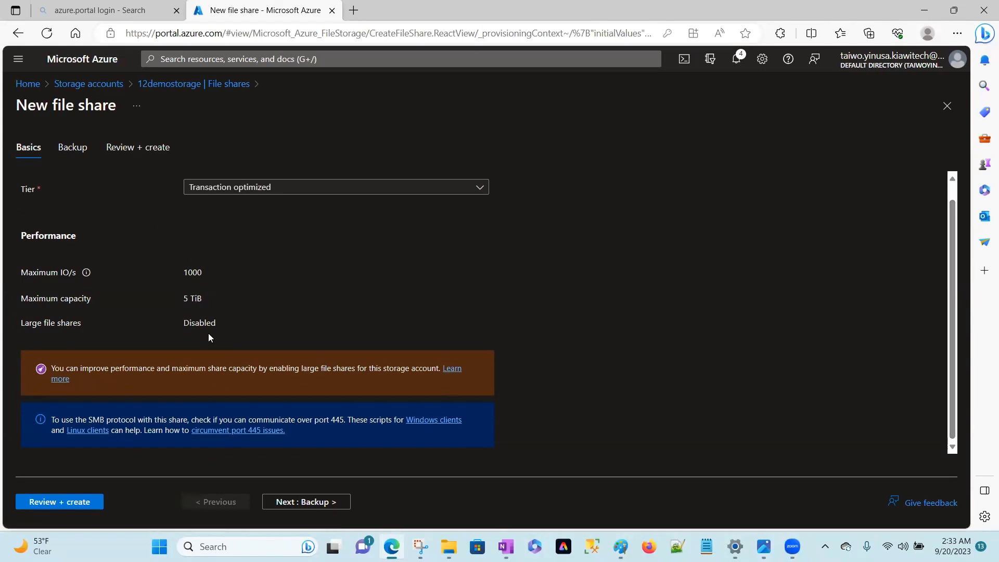
click(73, 502)
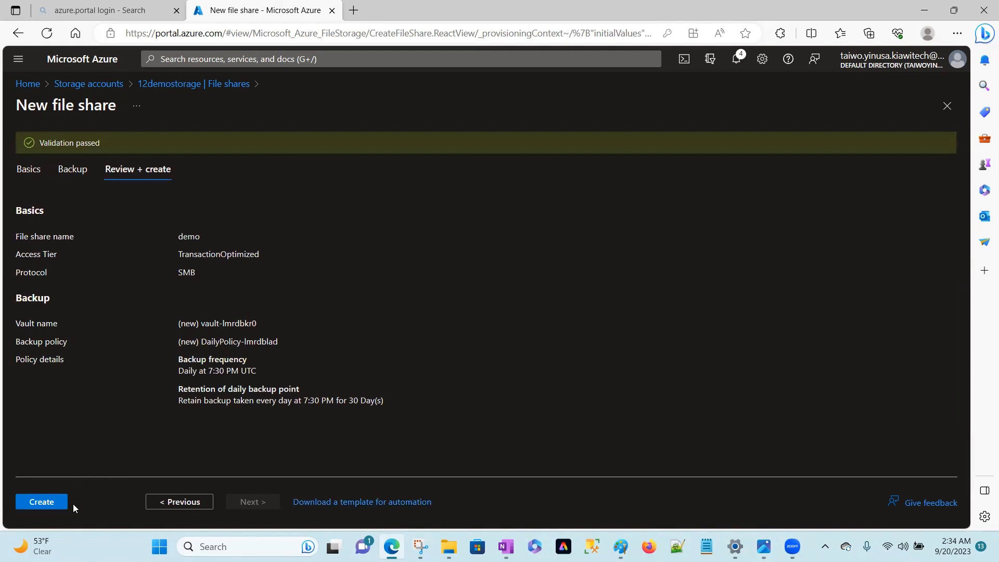
click(42, 502)
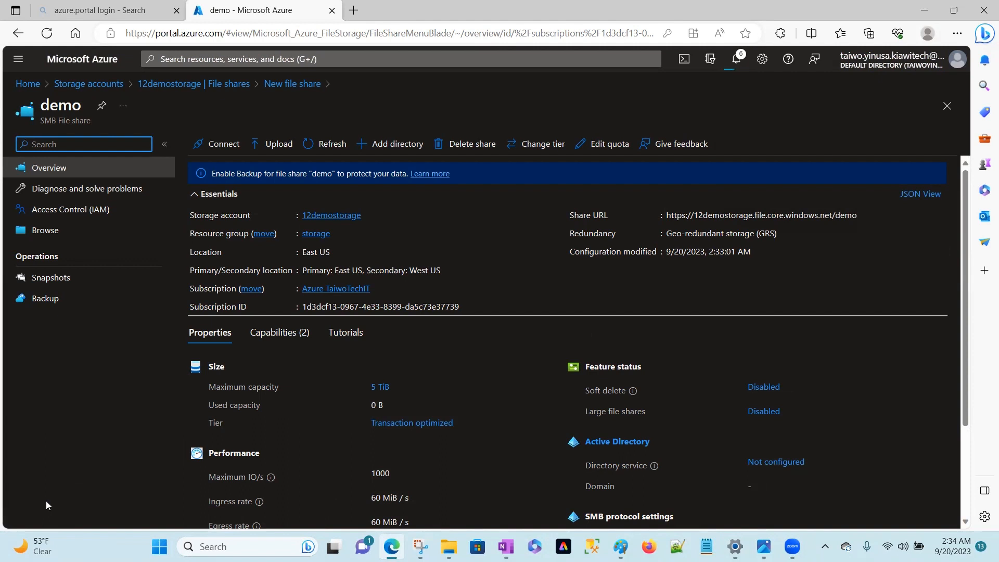
- Show VM1's Connect page offering native RDP via 172.178.53.83, then search Windows for rdp
click(234, 58)
click(170, 130)
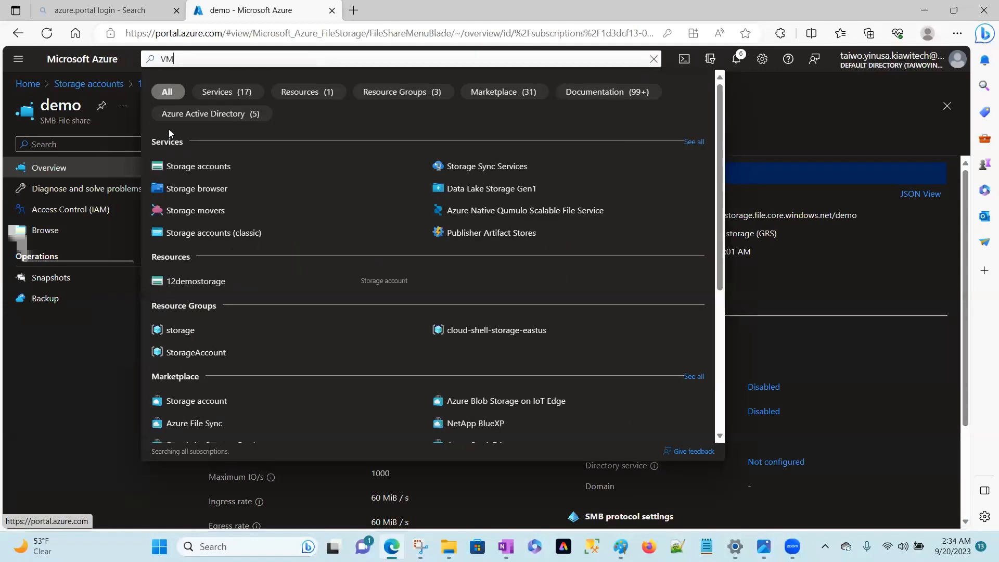
click(182, 166)
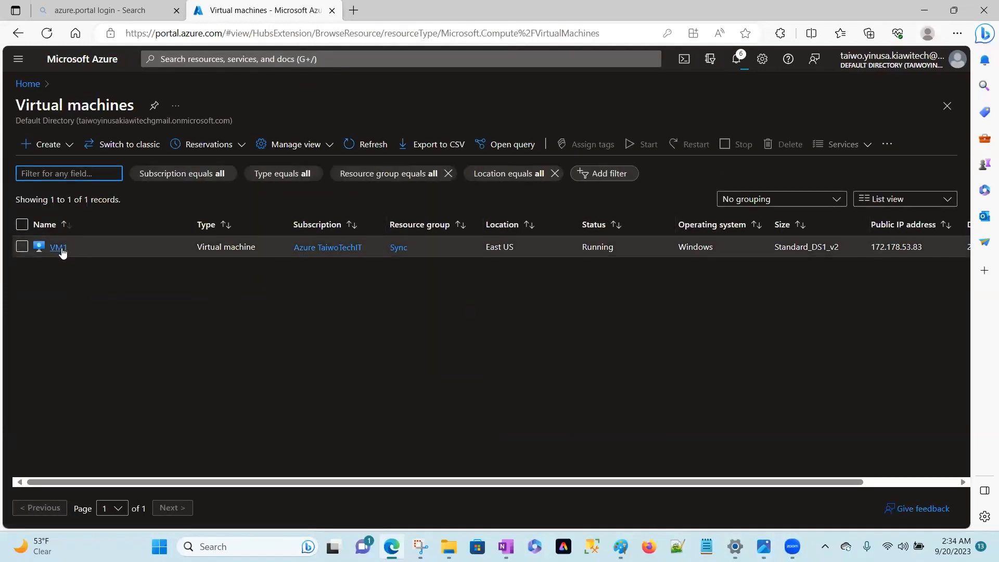
click(60, 248)
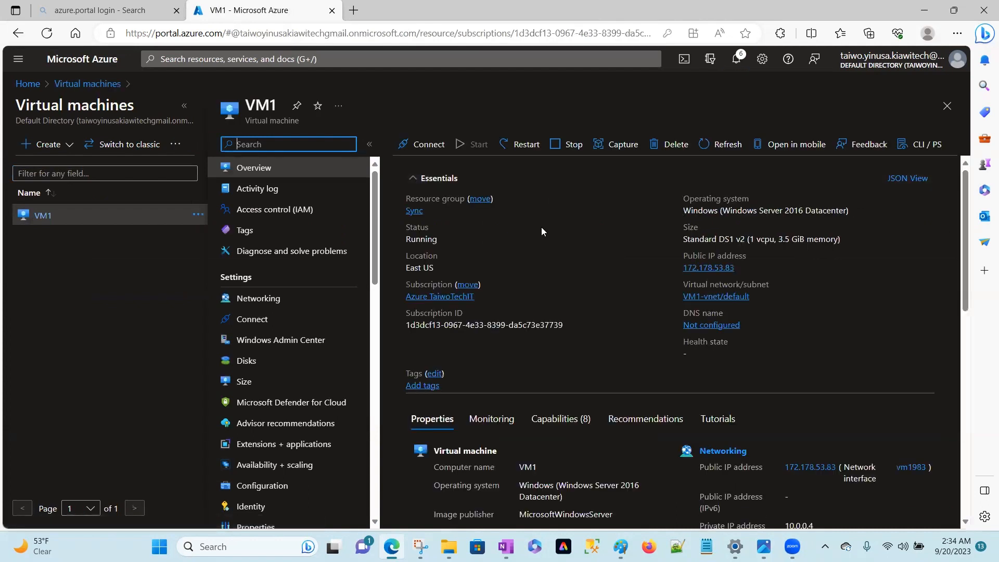
click(425, 148)
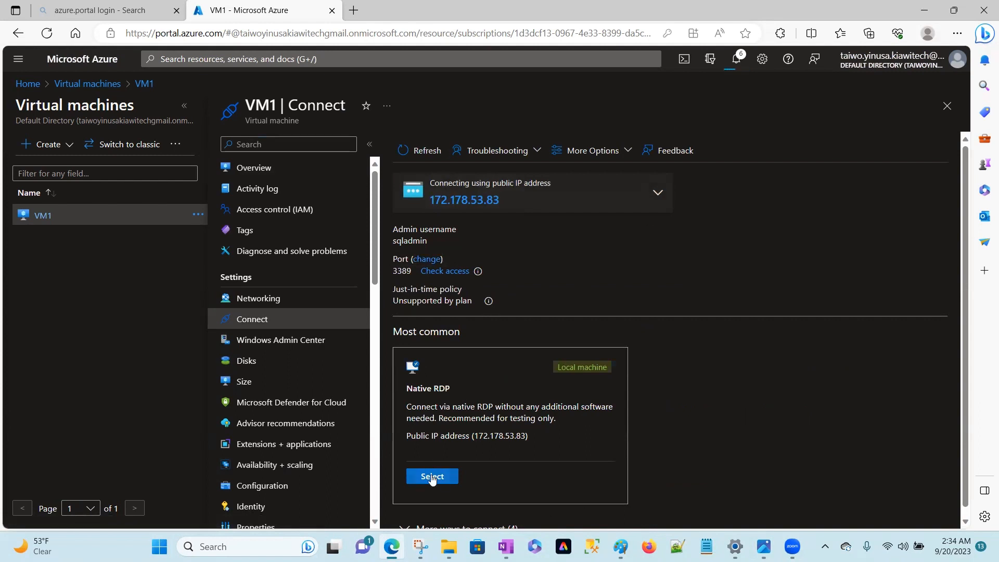
click(213, 547)
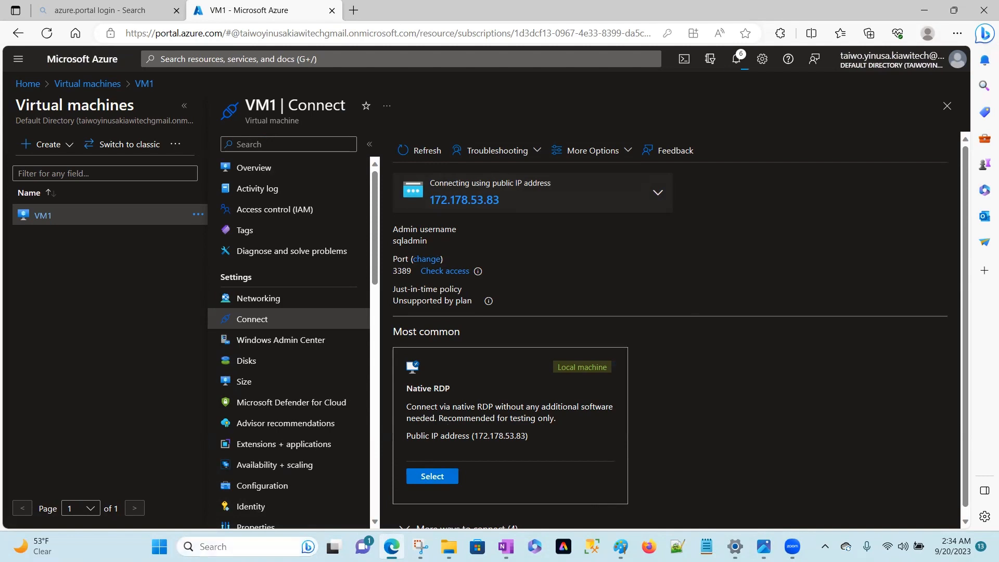
text(rdp)
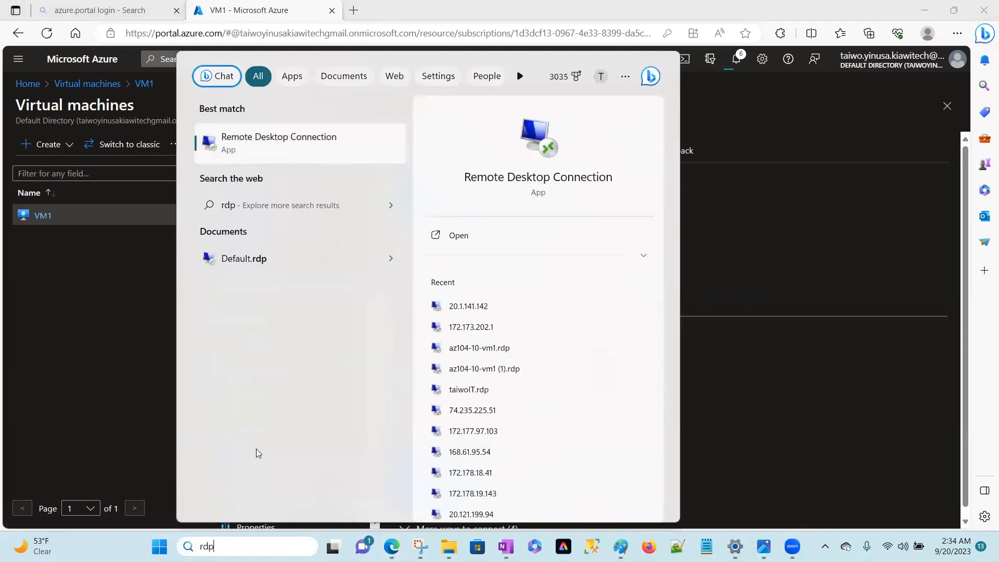
- Copy VM1's public IP address 172.178.53.83 from its overview page
click(738, 204)
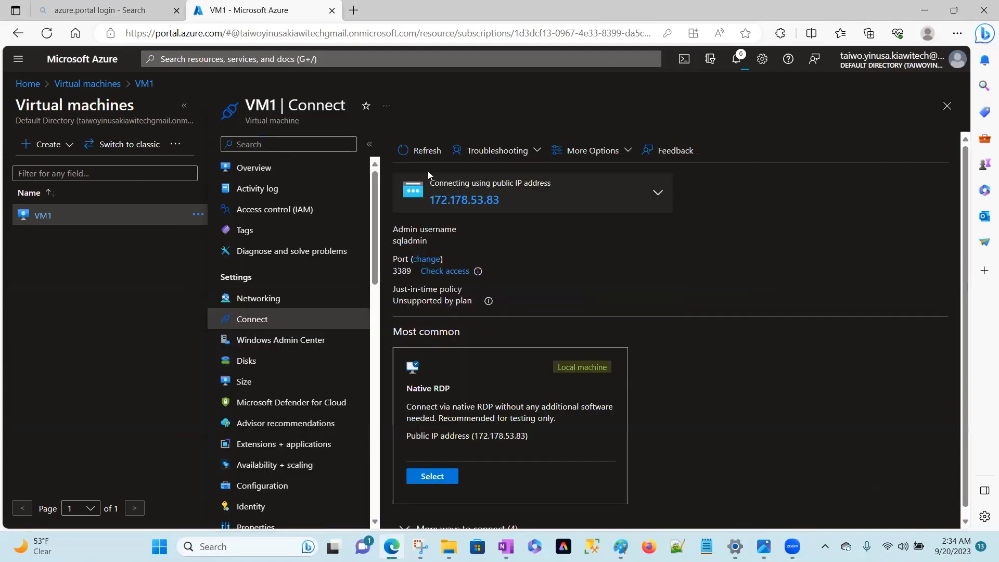
click(258, 167)
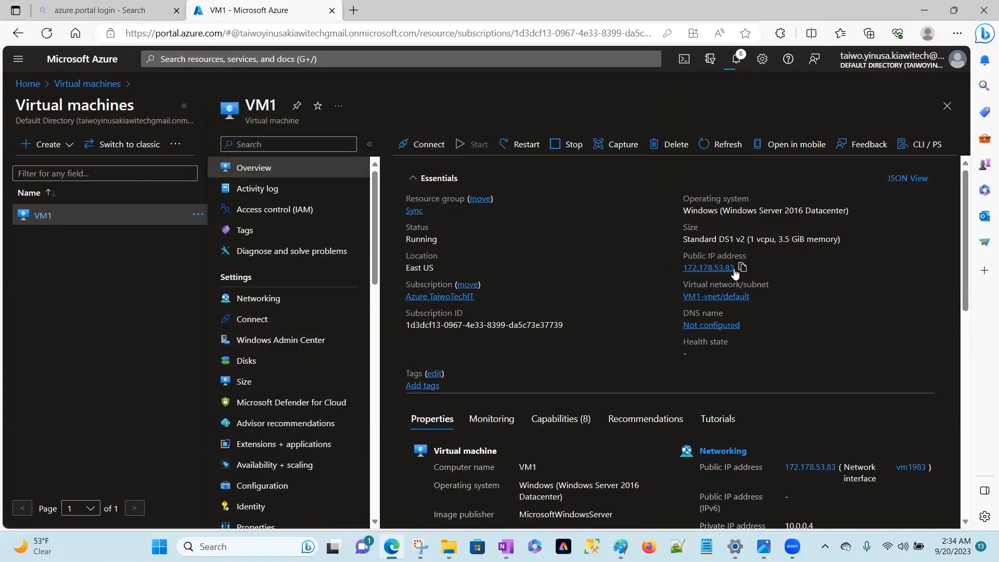
click(742, 268)
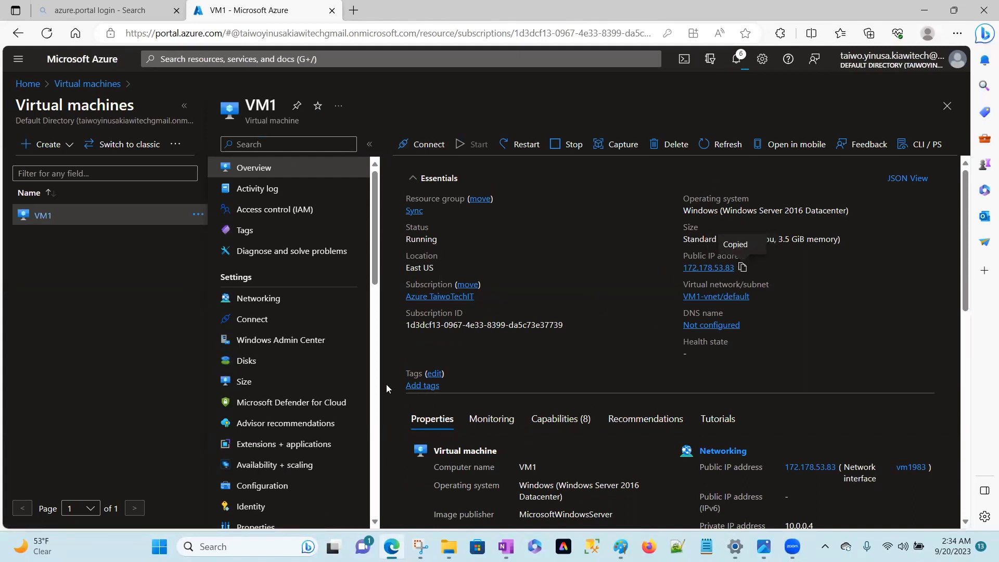
- Launch Remote Desktop Connection, set the computer to 172.178.53.83, and connect
click(227, 545)
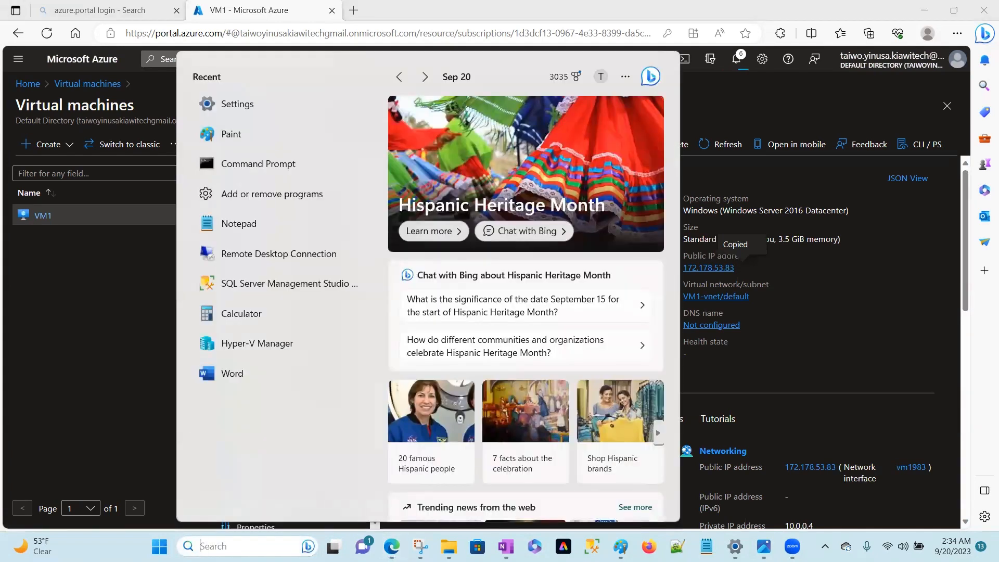
text(rdp)
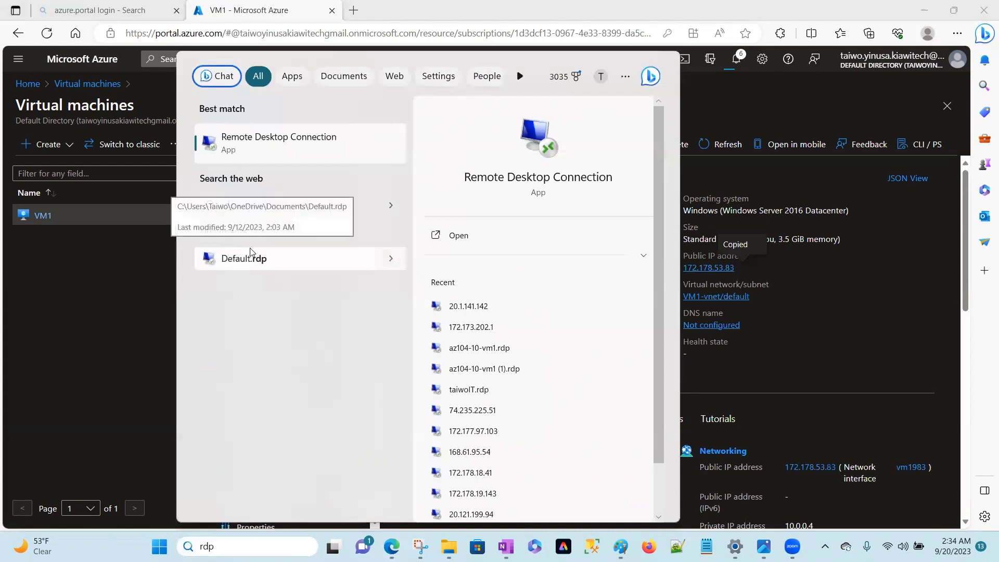
click(256, 156)
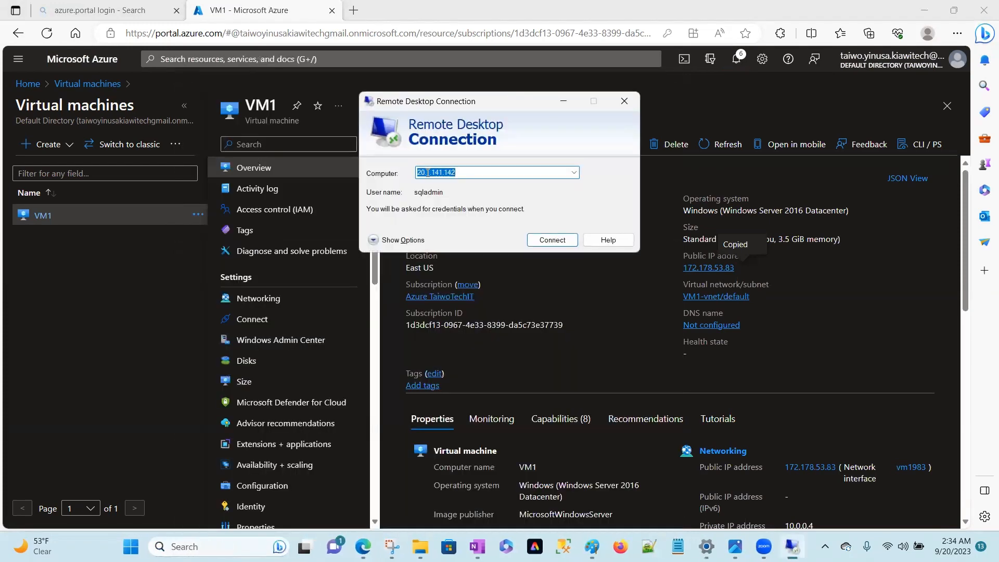
key(BackSpace)
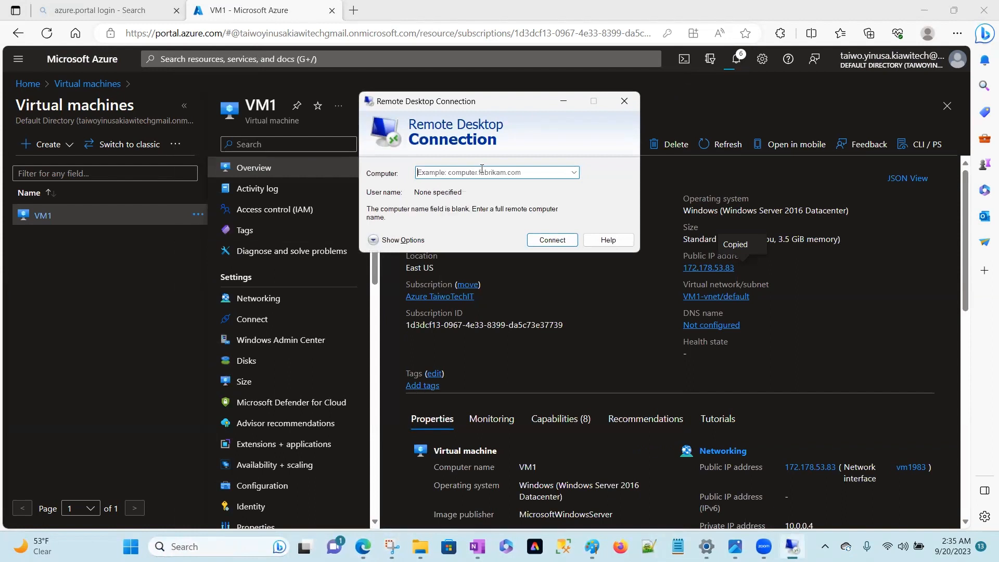
key(ctrl+v)
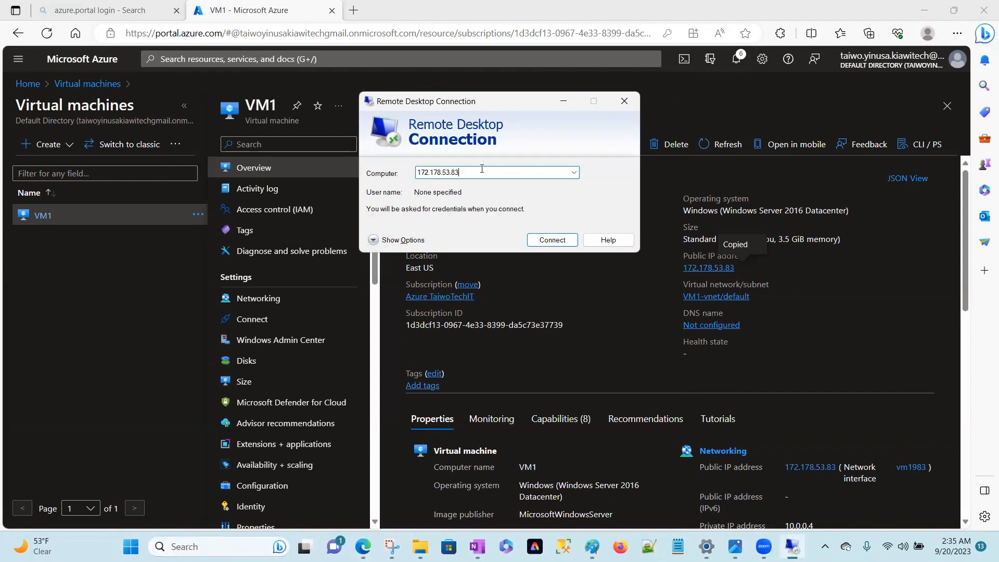
click(552, 240)
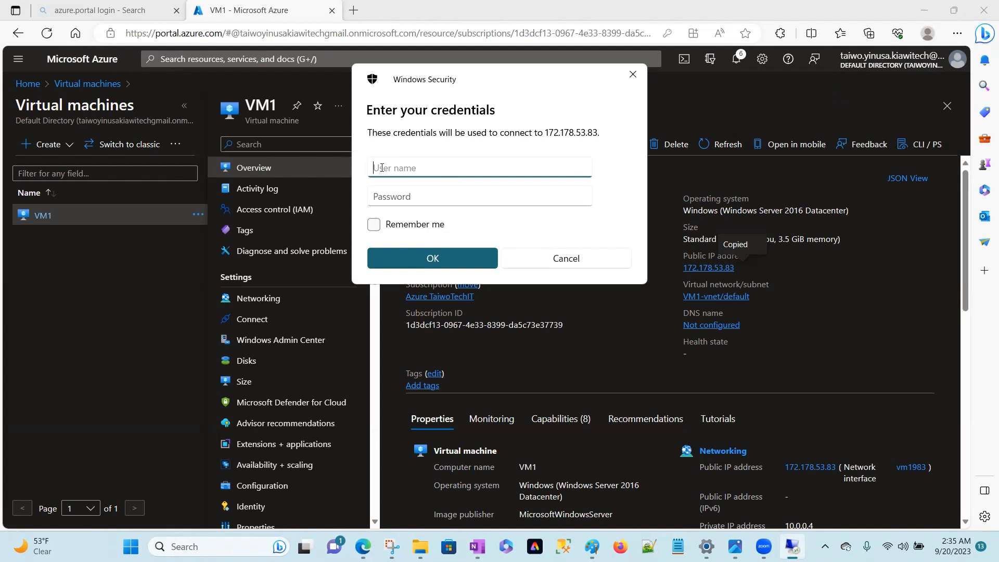
- Sign in to VM1 with the admin user name and password, accepting the certificate warning
text(u)
key(BackSpace)
text(adm)
key(BackSpace)
key(BackSpace)
key(BackSpace)
text(sqladmin)
click(382, 196)
key(Caps_Lock)
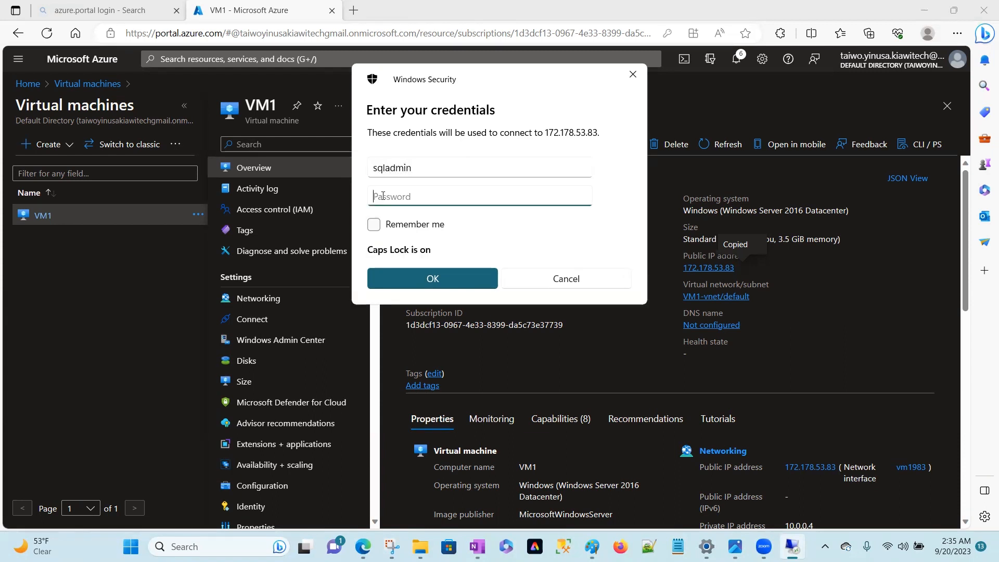
text(•)
key(Caps_Lock)
text(•••••)
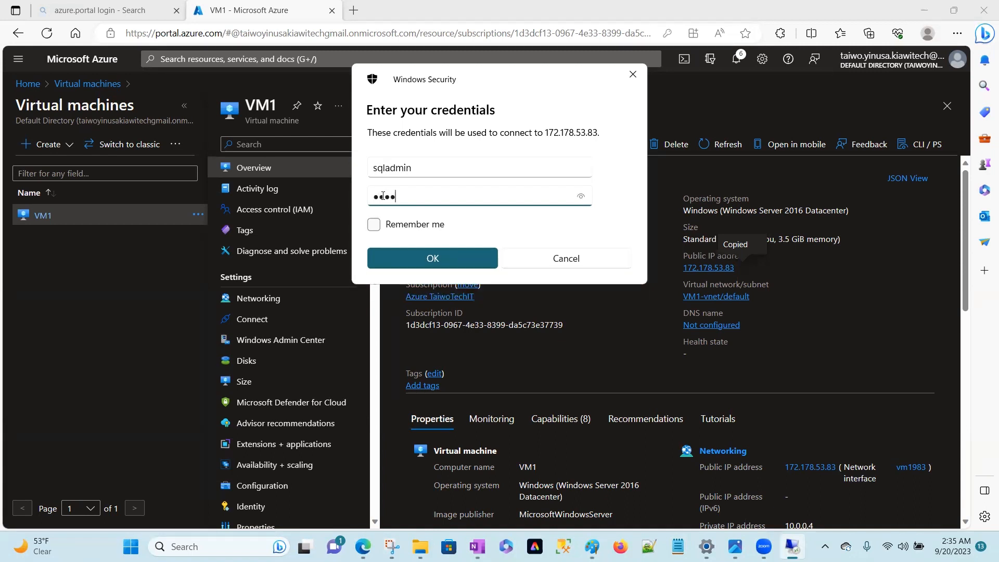
text(•••••••••)
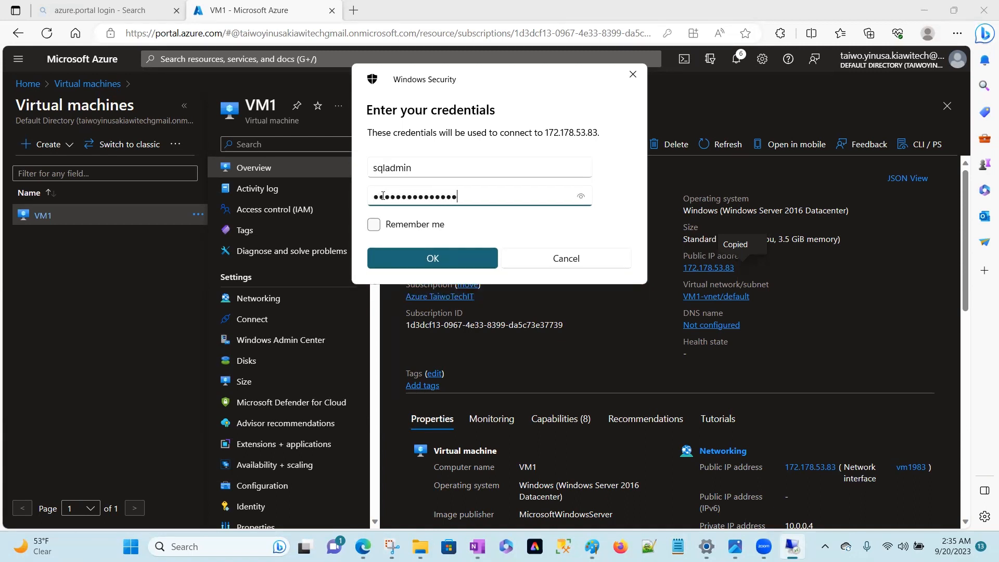
click(400, 256)
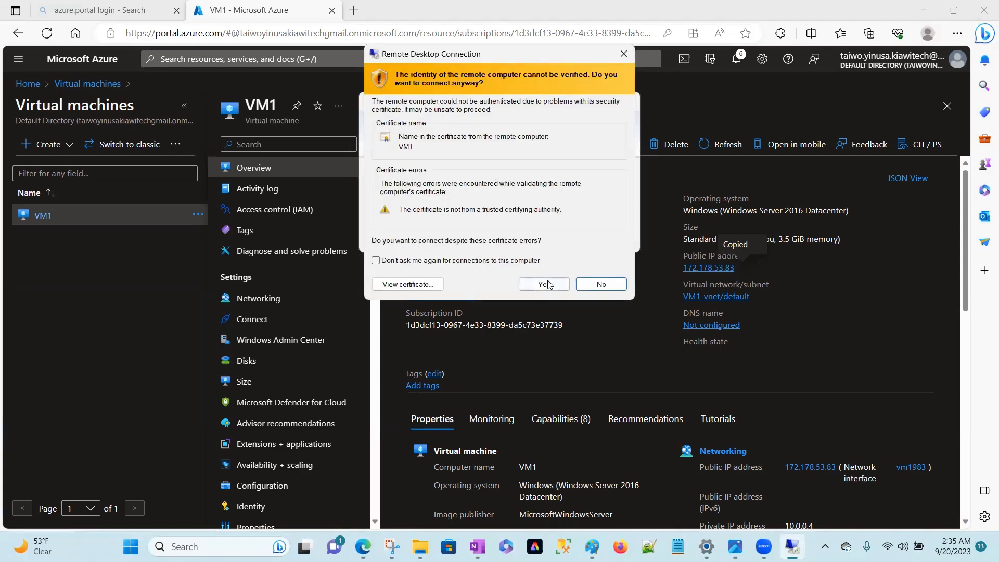
click(546, 284)
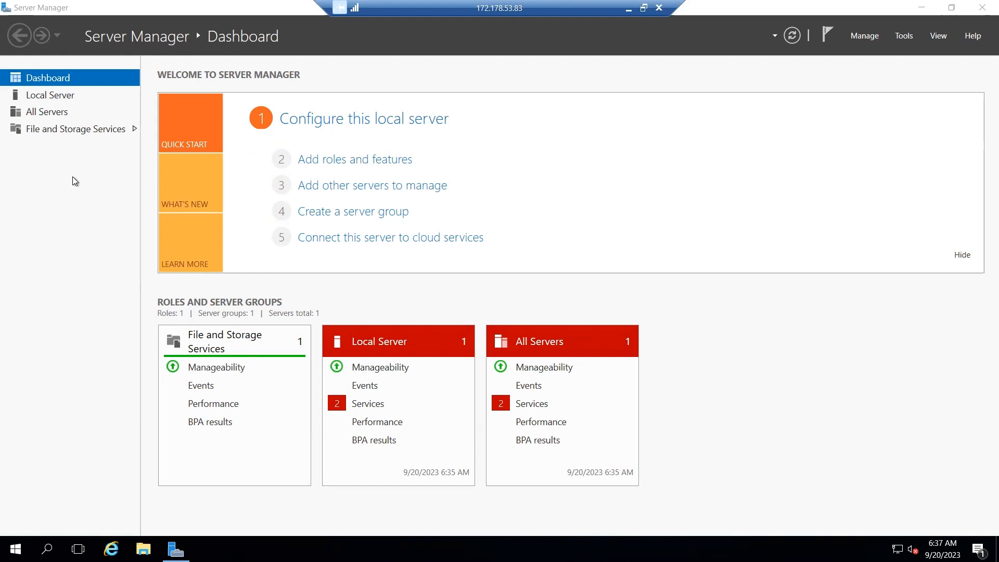
- Minimize the VM1 remote session to return to the local Azure portal
click(629, 8)
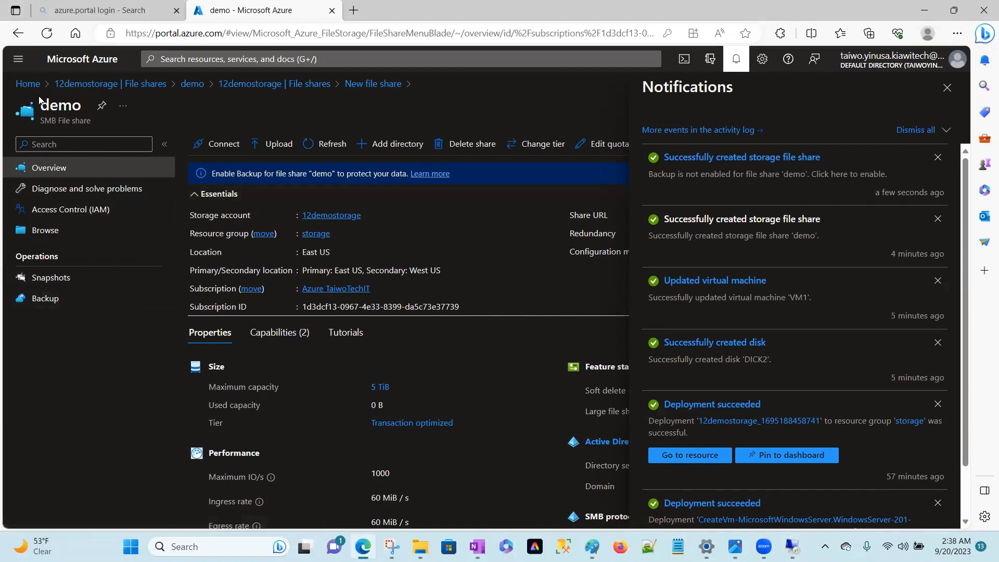
- Return to 12demostorage's File shares list via the breadcrumb and close the notifications panel
click(252, 85)
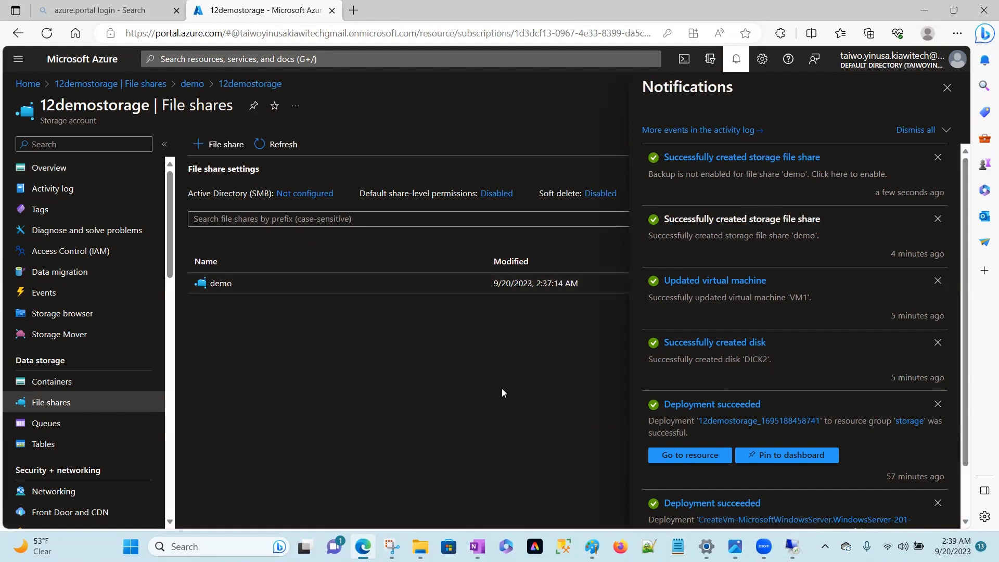
click(947, 88)
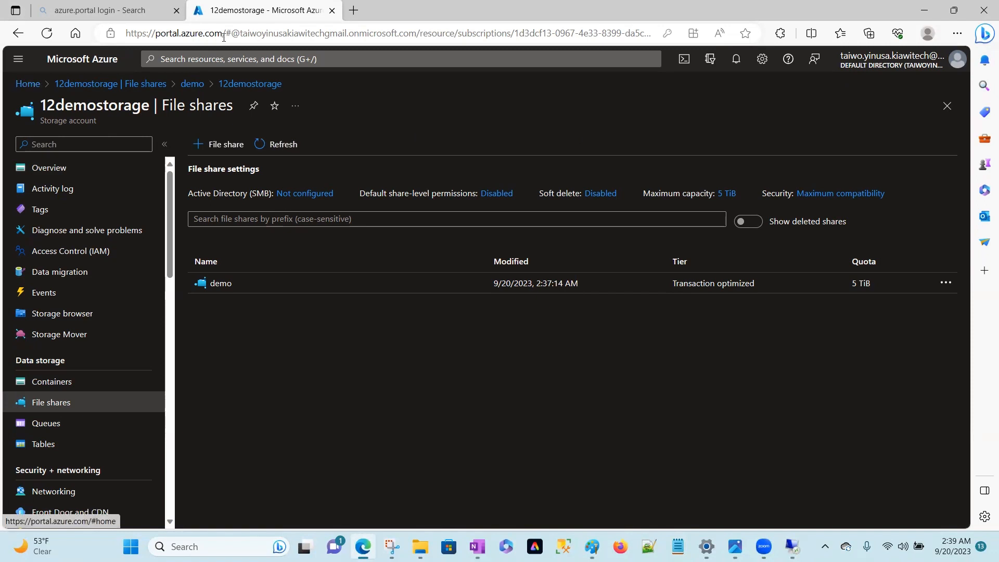
- Search the portal for 'azure file sync' and open its Marketplace deployment form
click(200, 60)
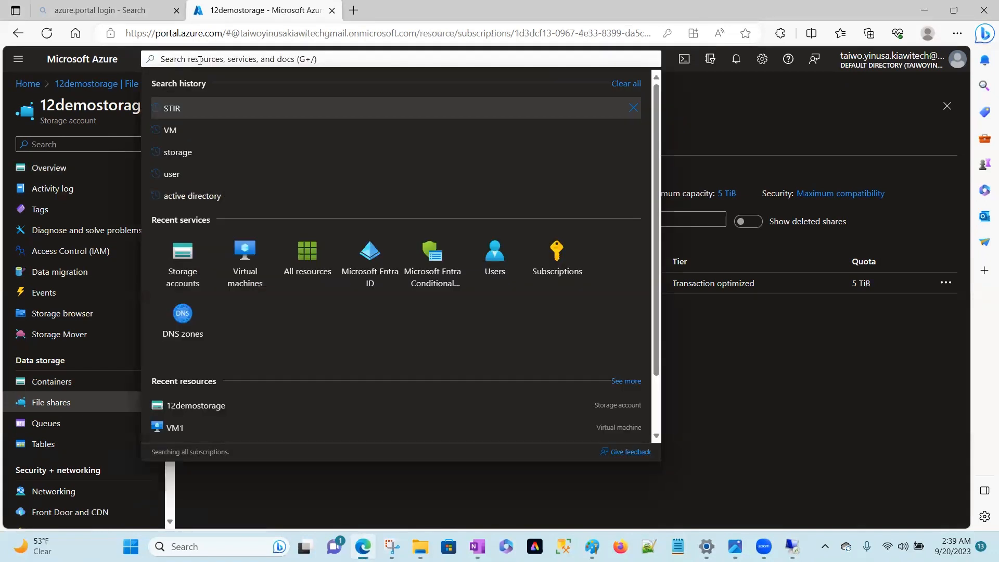
text(azure )
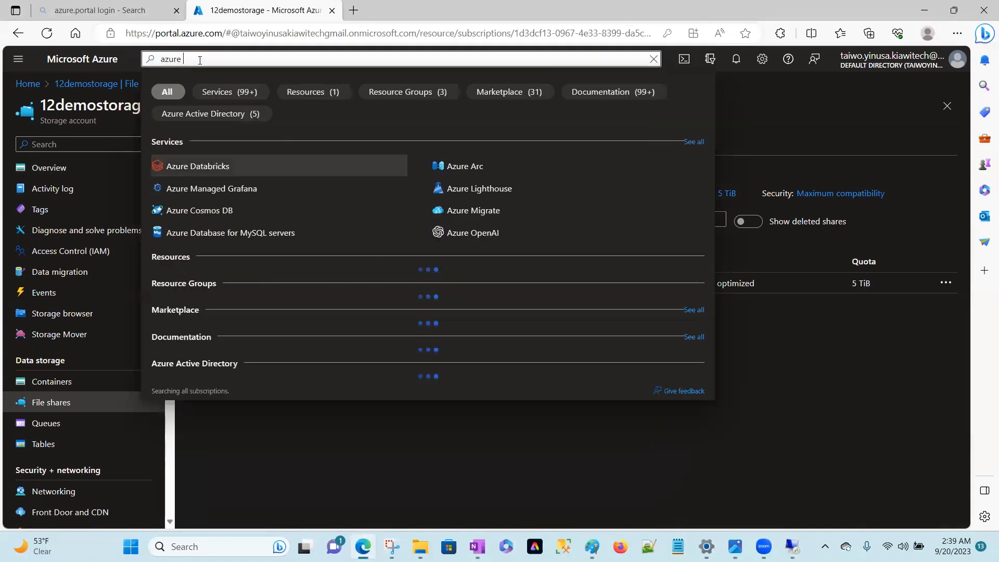
text(file)
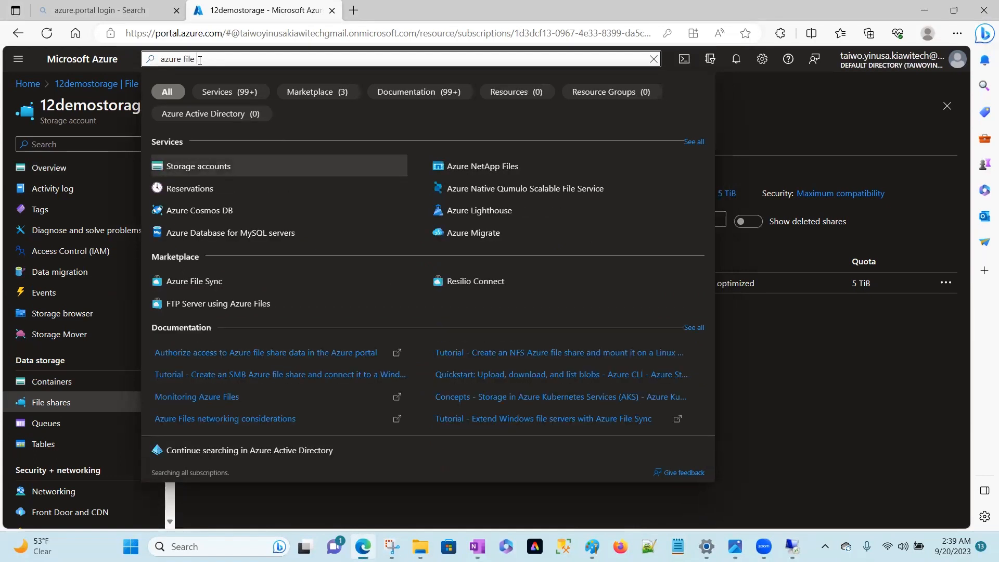
text( sync)
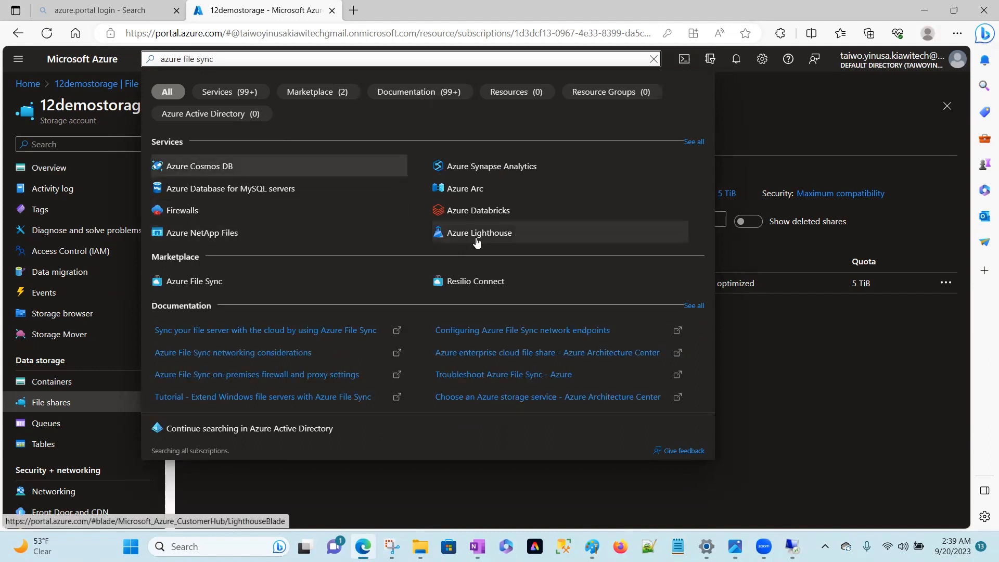
click(207, 290)
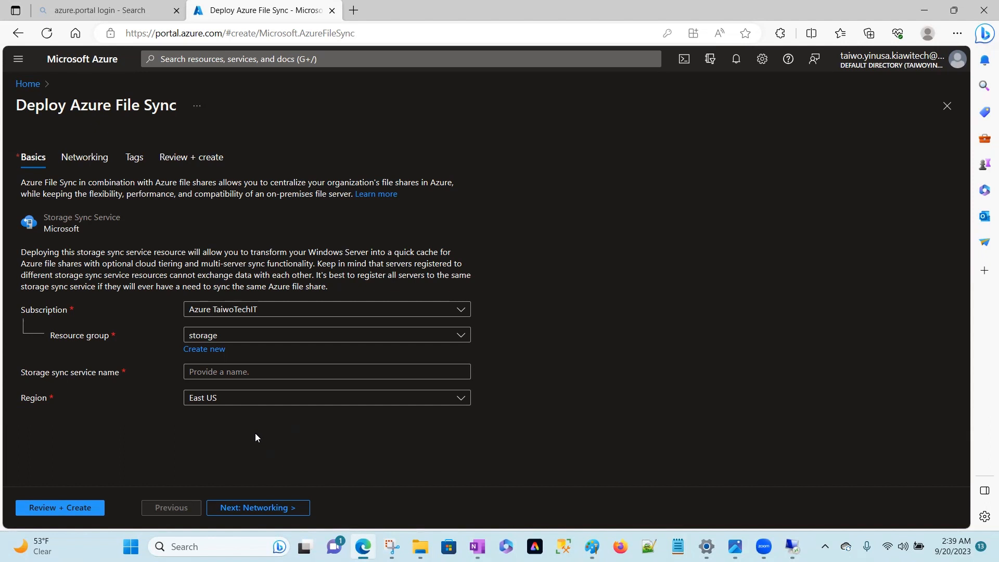
- Name the storage sync service azuresync, keep All networks, and add the tag File Sync = demo
click(228, 367)
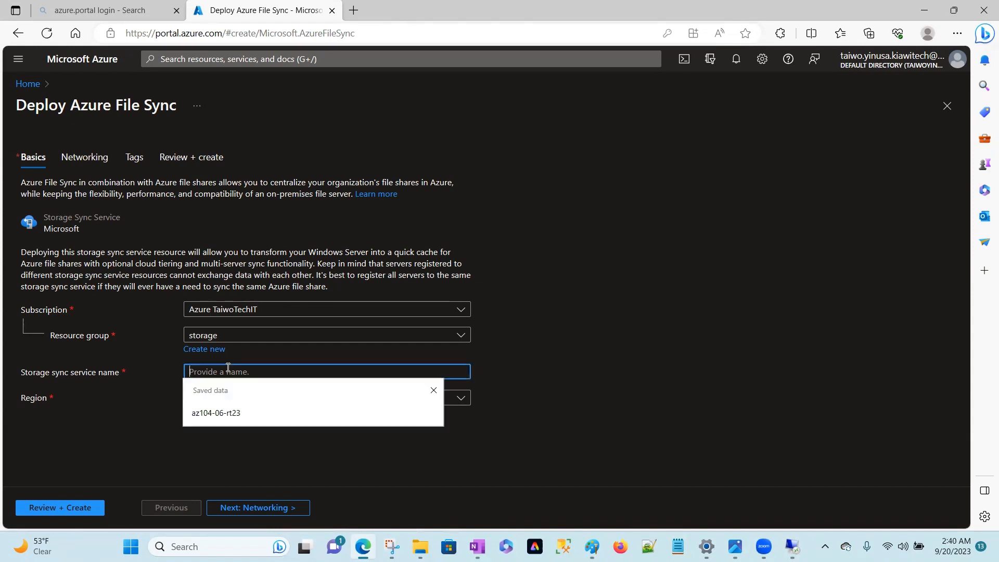
text(azure)
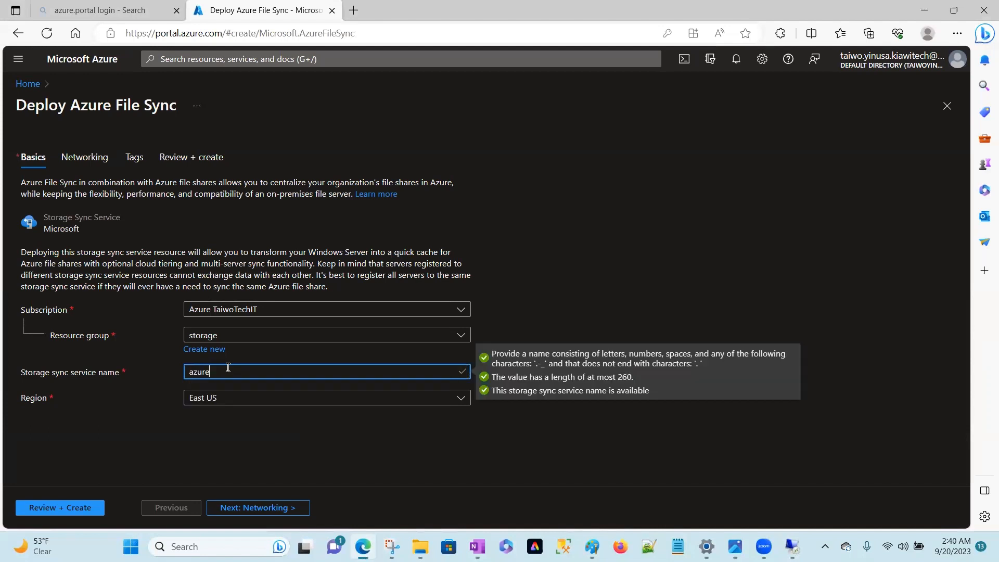
text(sync)
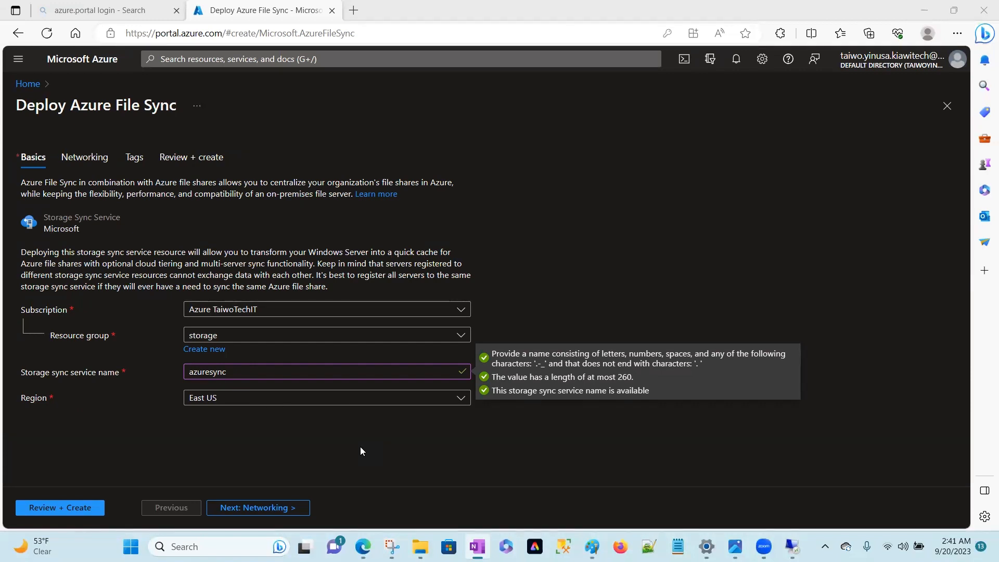
click(271, 508)
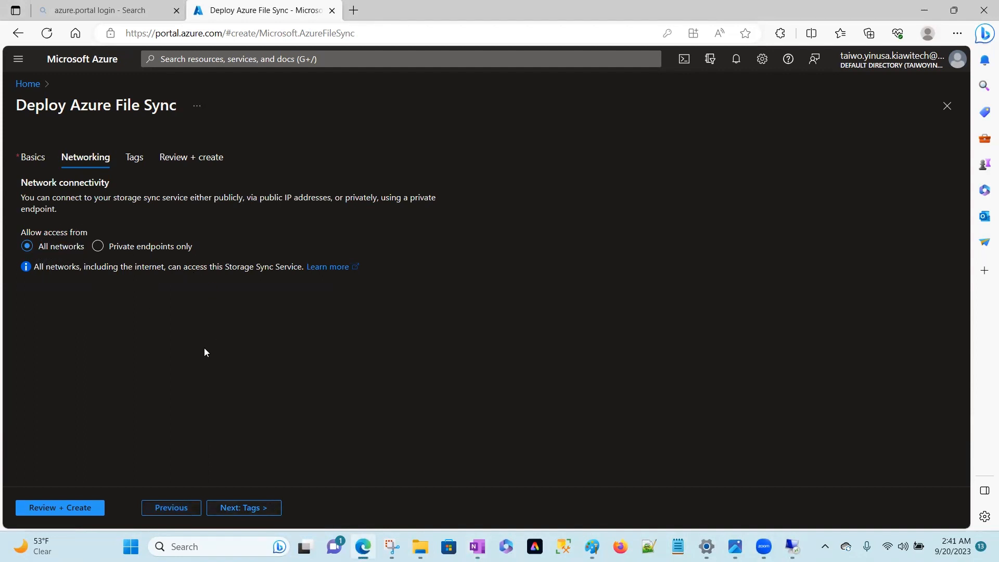
click(254, 507)
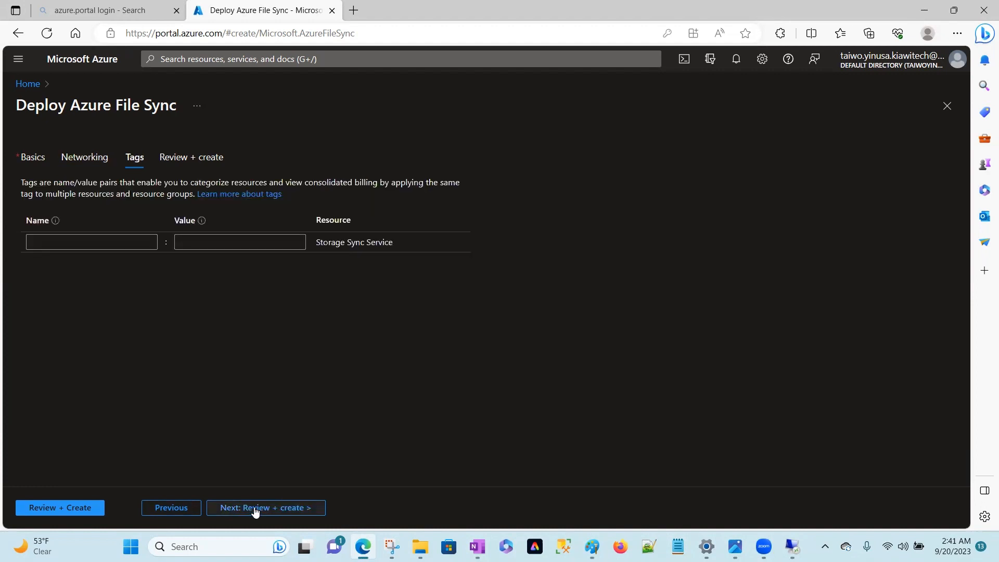
click(103, 243)
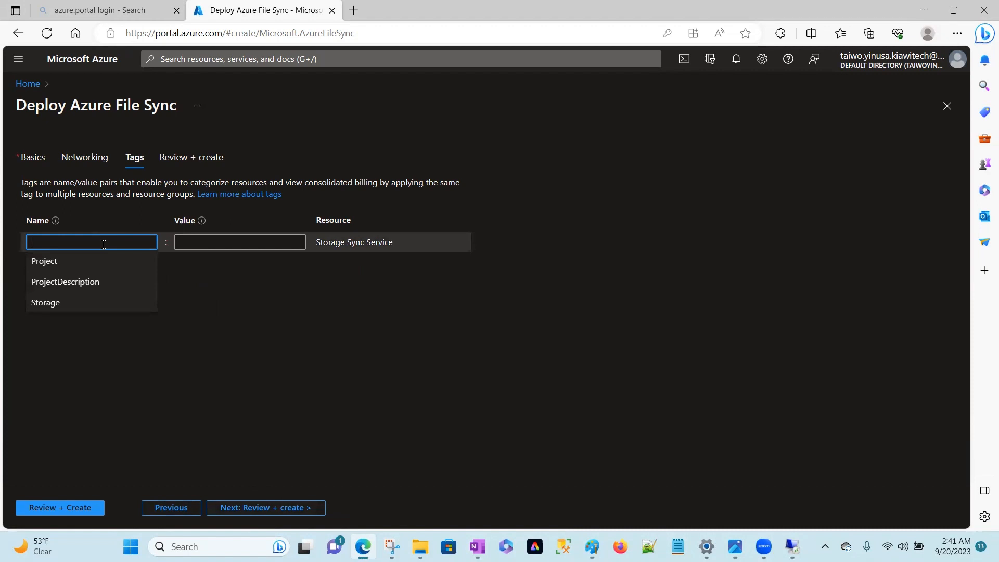
text(File)
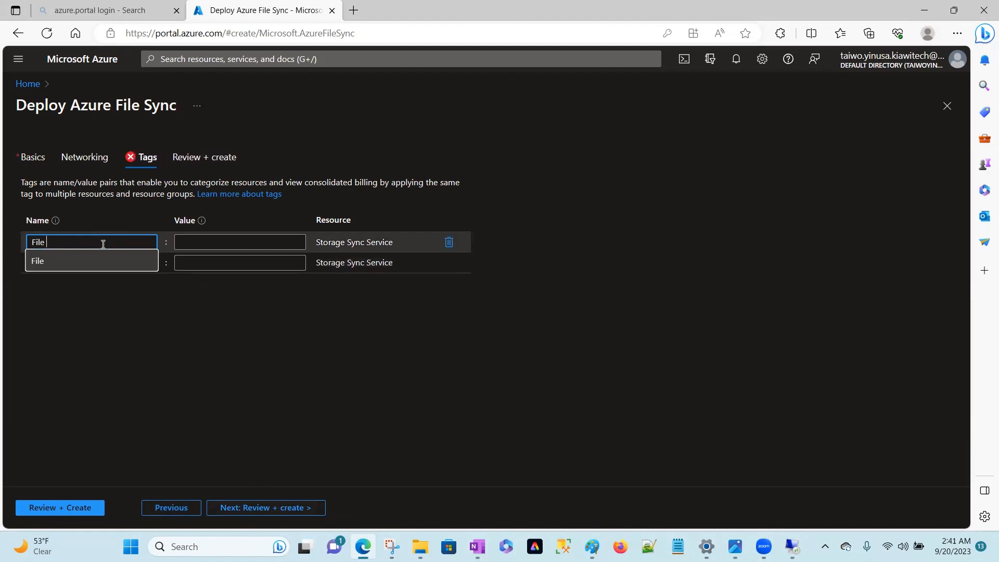
text( Sync)
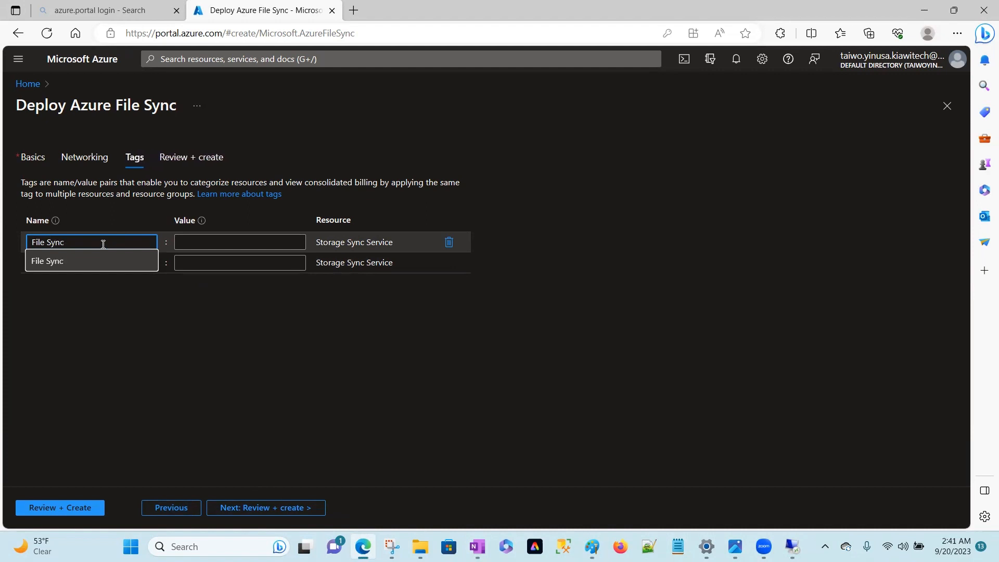
click(214, 241)
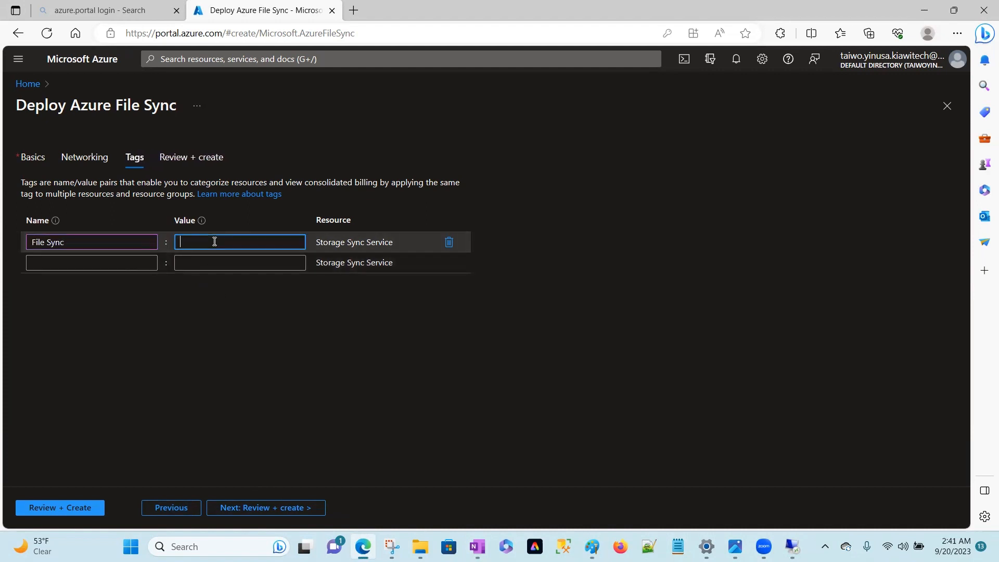
text(demo)
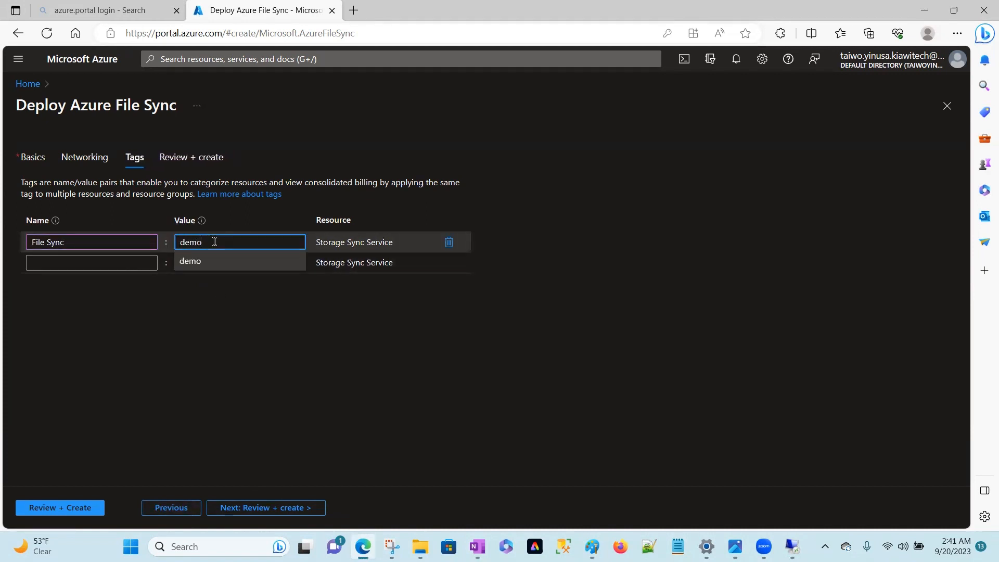
- Review and create the azuresync service, then return to VM1's remote session
click(279, 508)
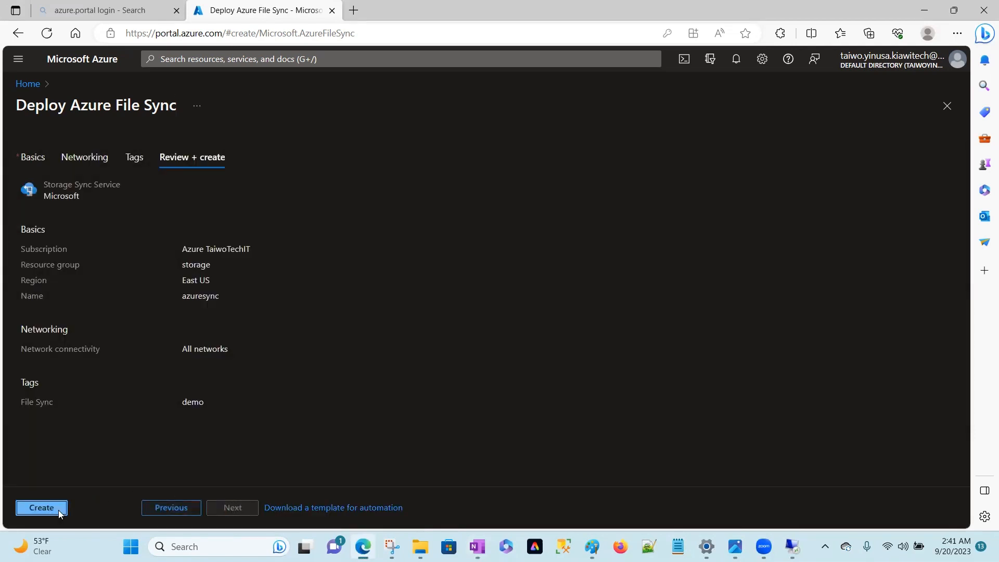
click(42, 507)
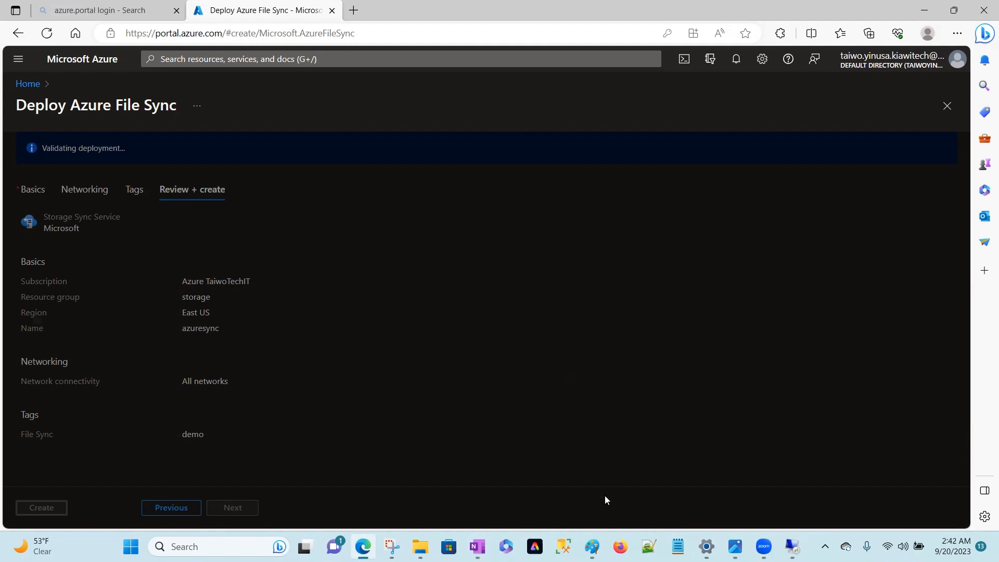
mouse_move(792, 547)
click(802, 498)
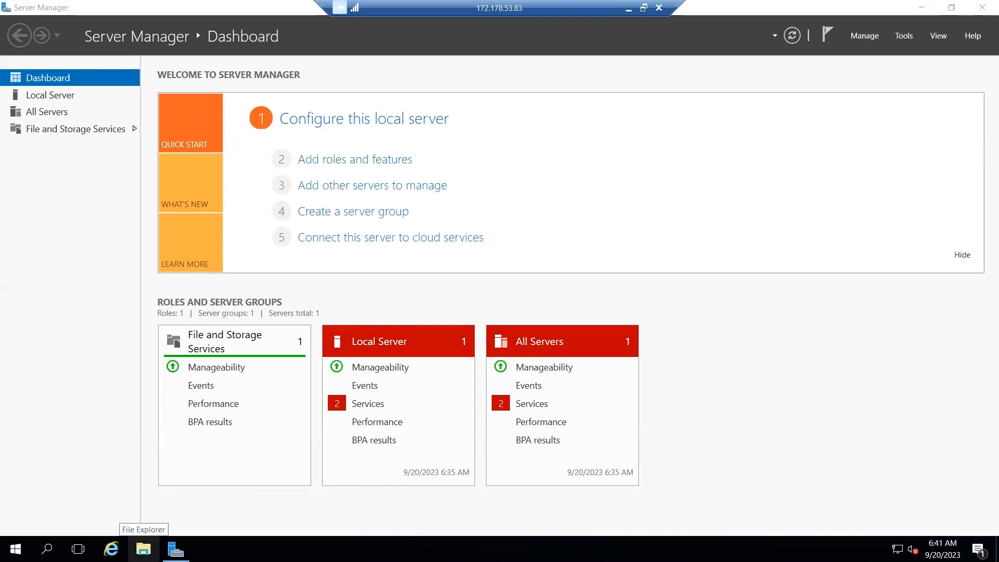
- Open File Explorer on VM1 showing This PC's folders and drives
click(143, 549)
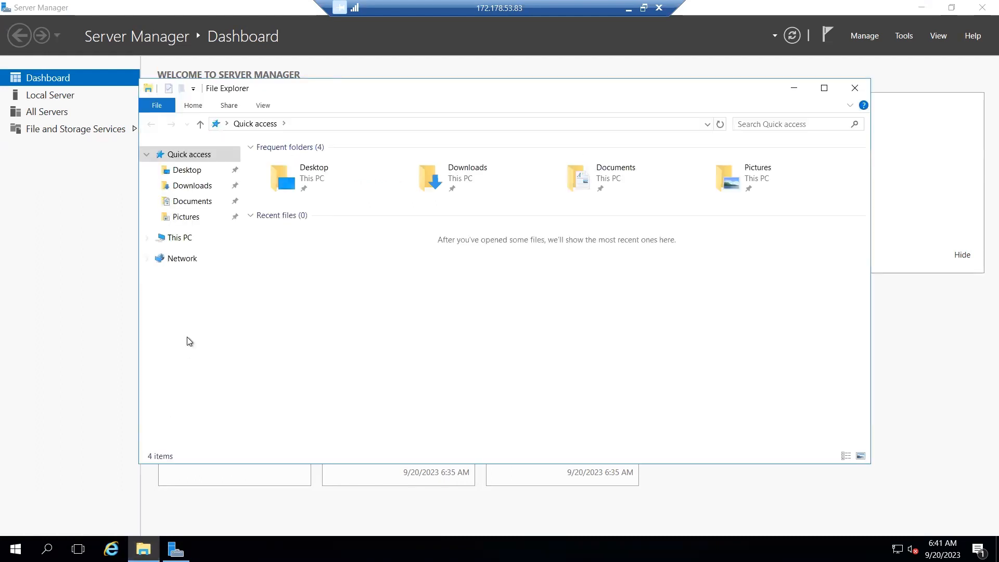
click(180, 240)
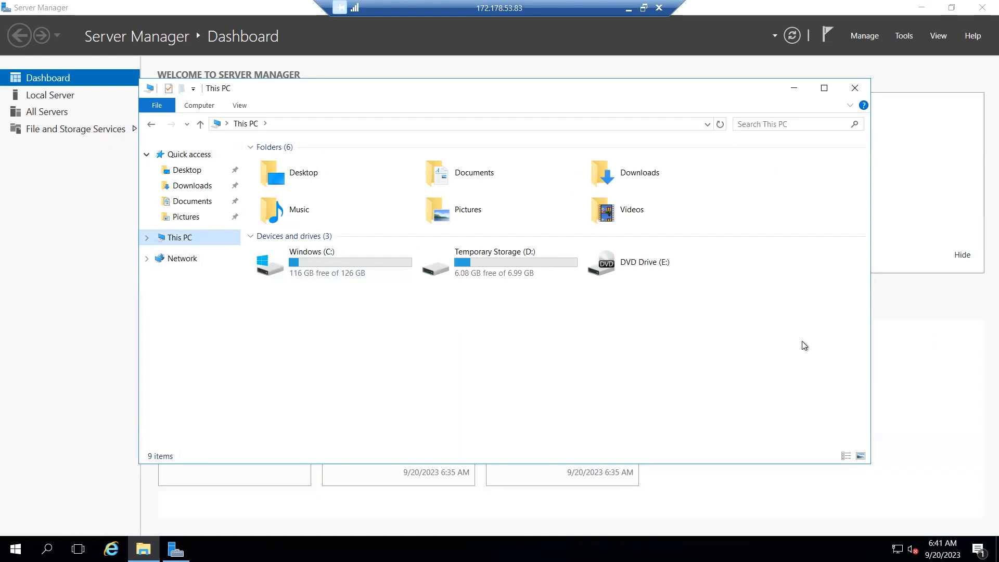
click(397, 327)
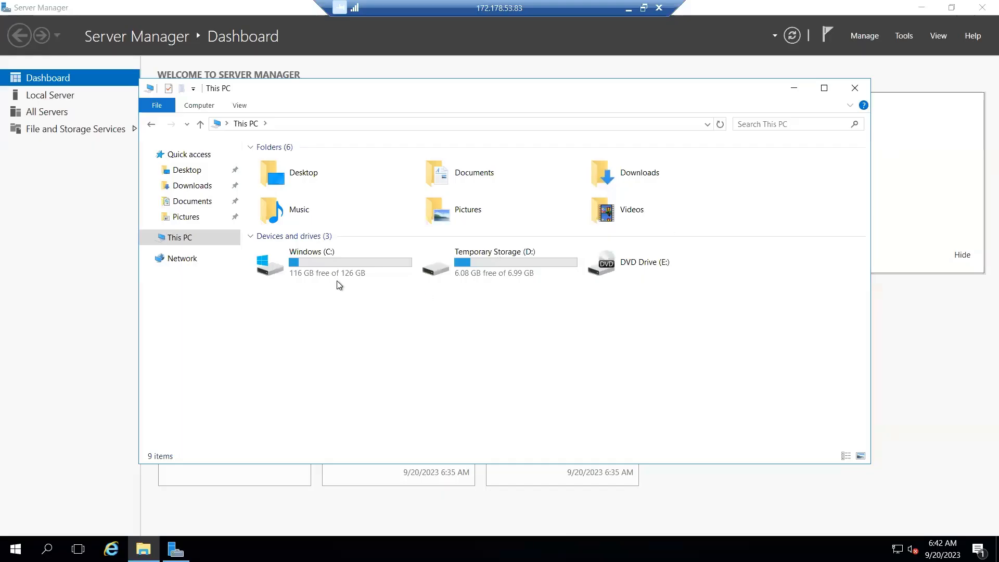
- Refresh This PC to list drives C:, D: and E:, then bring up Windows search
right_click(386, 277)
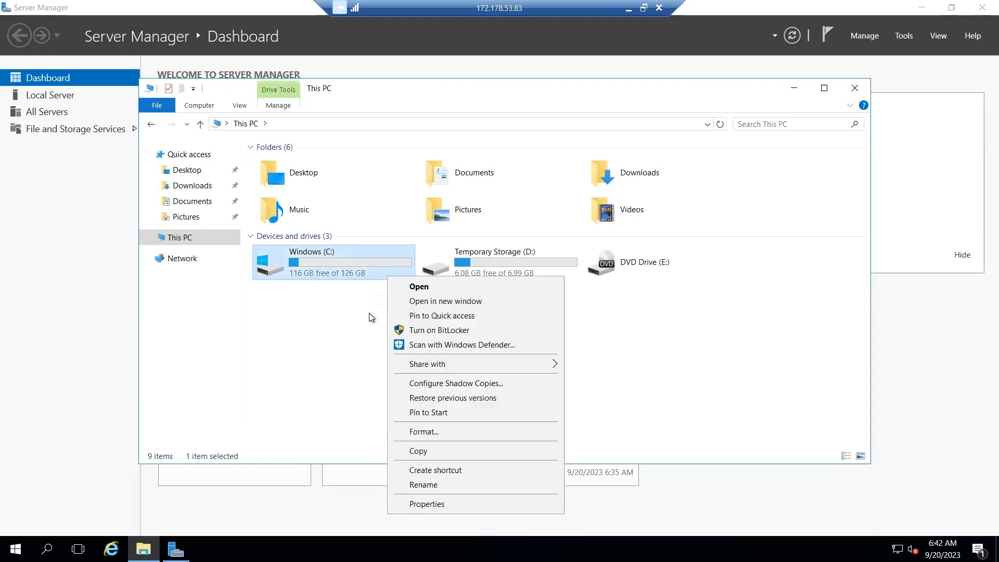
click(346, 325)
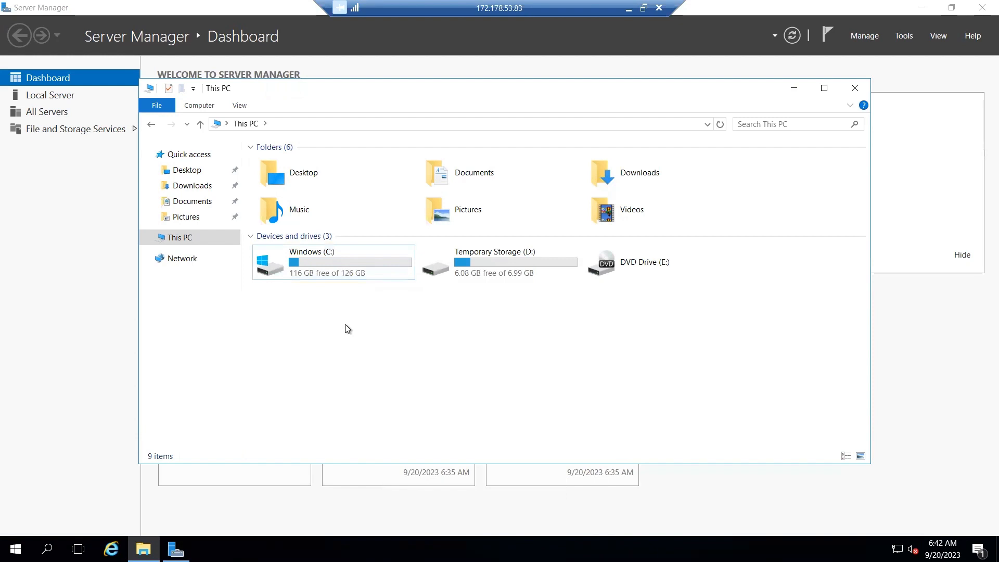
right_click(346, 324)
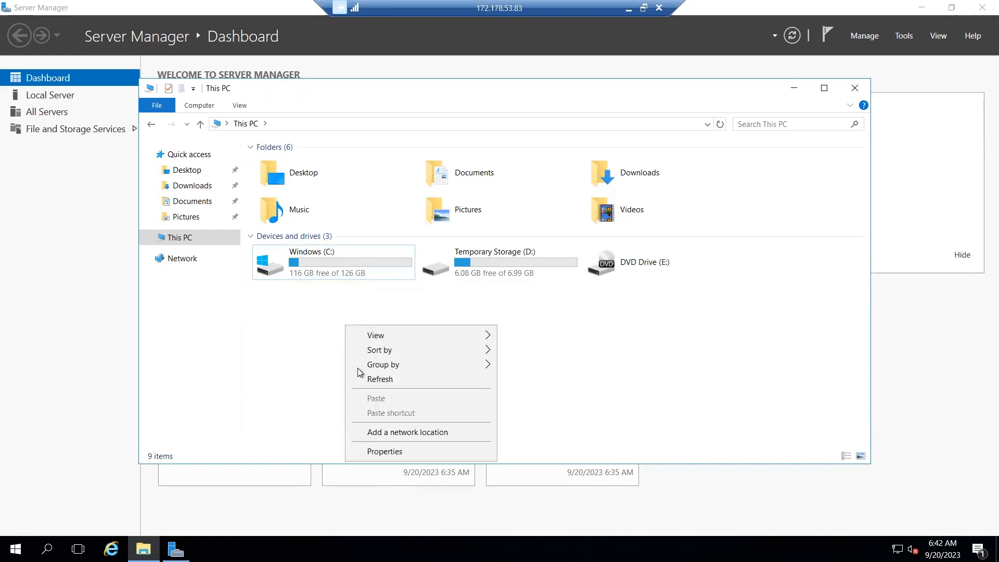
click(397, 384)
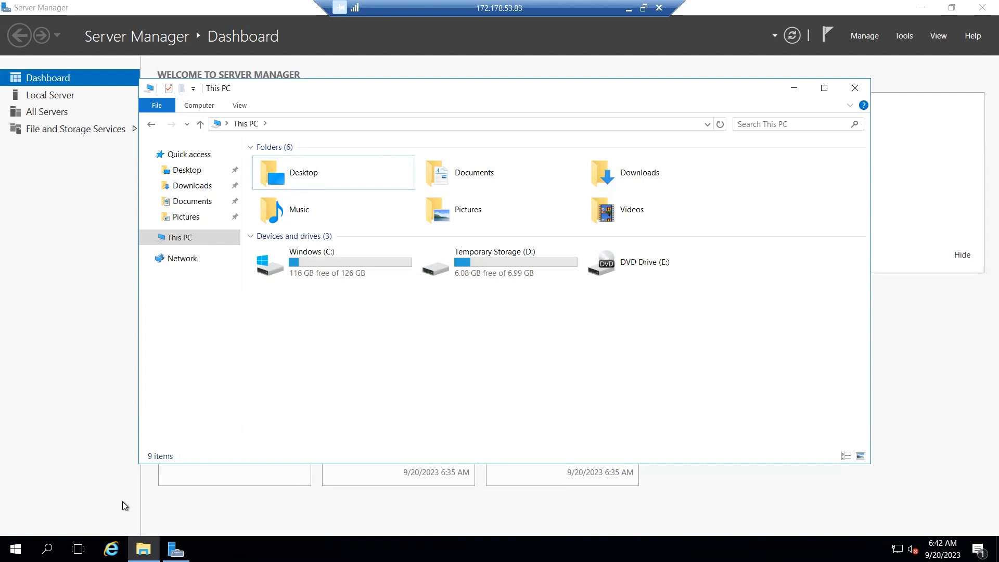
click(47, 549)
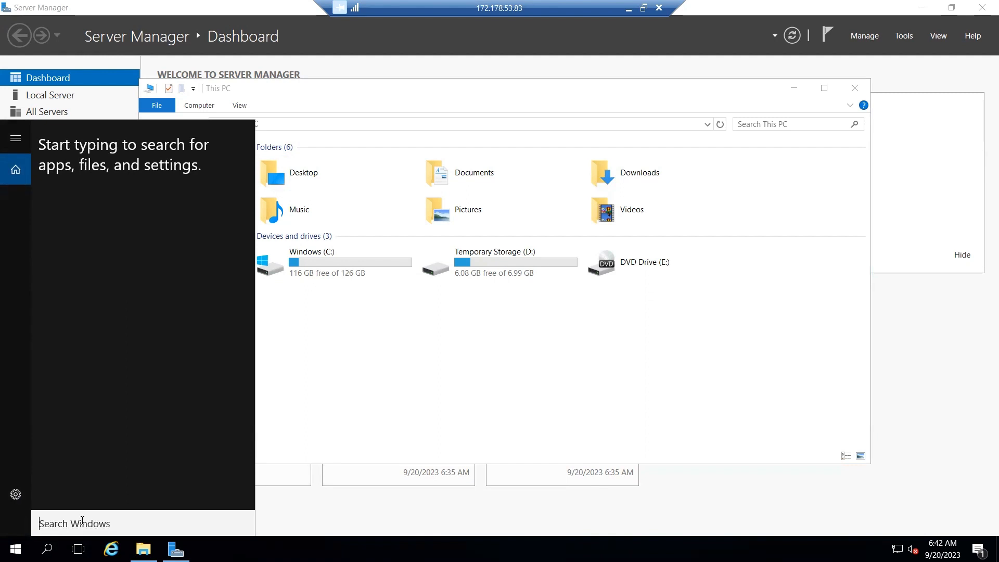
- Launch diskmgmt.msc and initialize Disk 2 as GPT, showing its 4.97 GB unallocated space
text(diskmgmt)
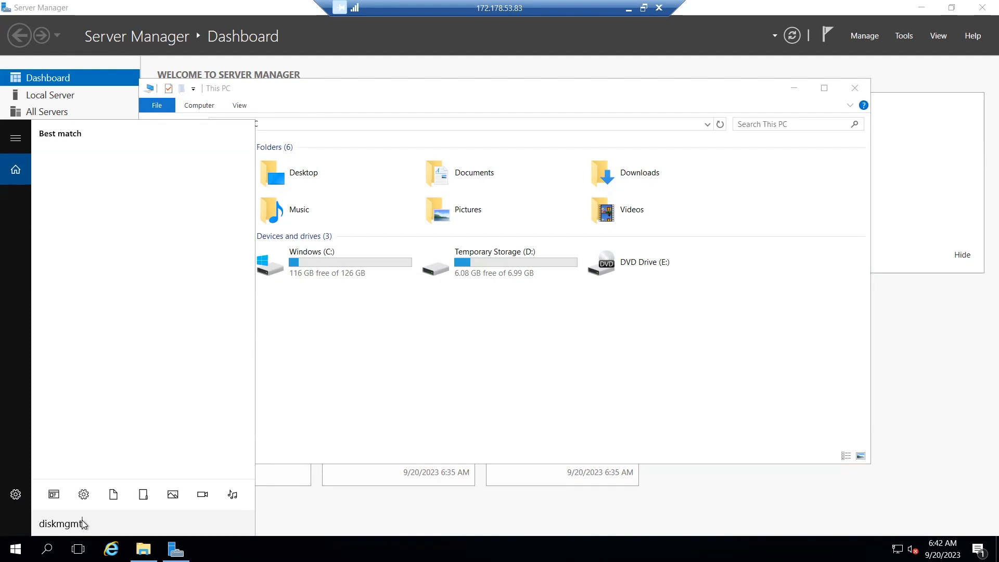
text(sc)
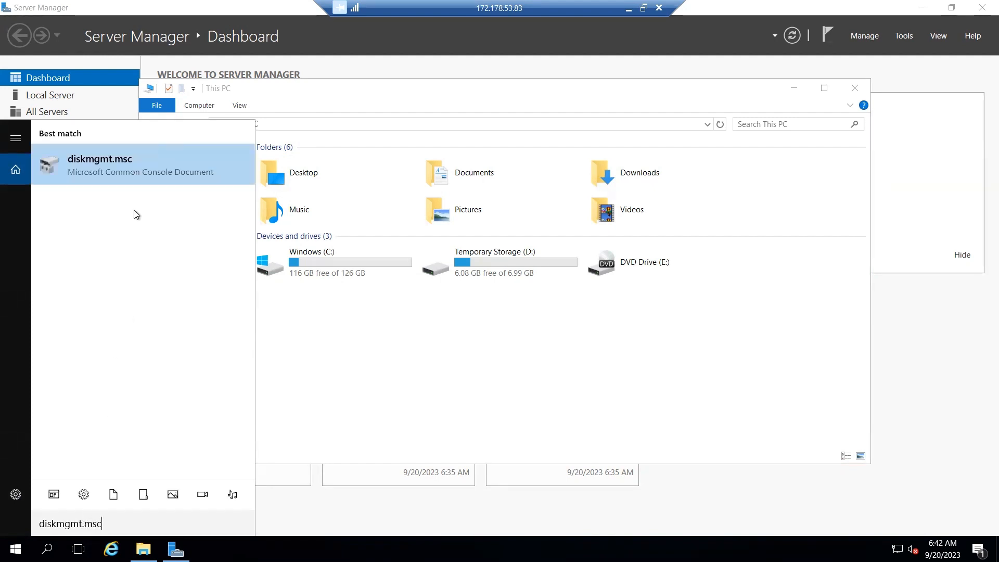
click(132, 163)
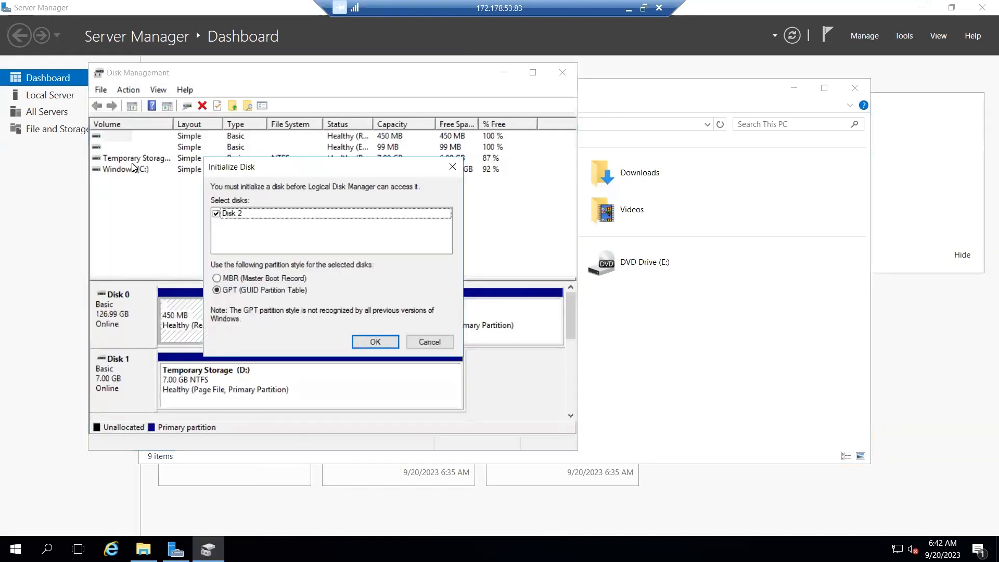
click(380, 341)
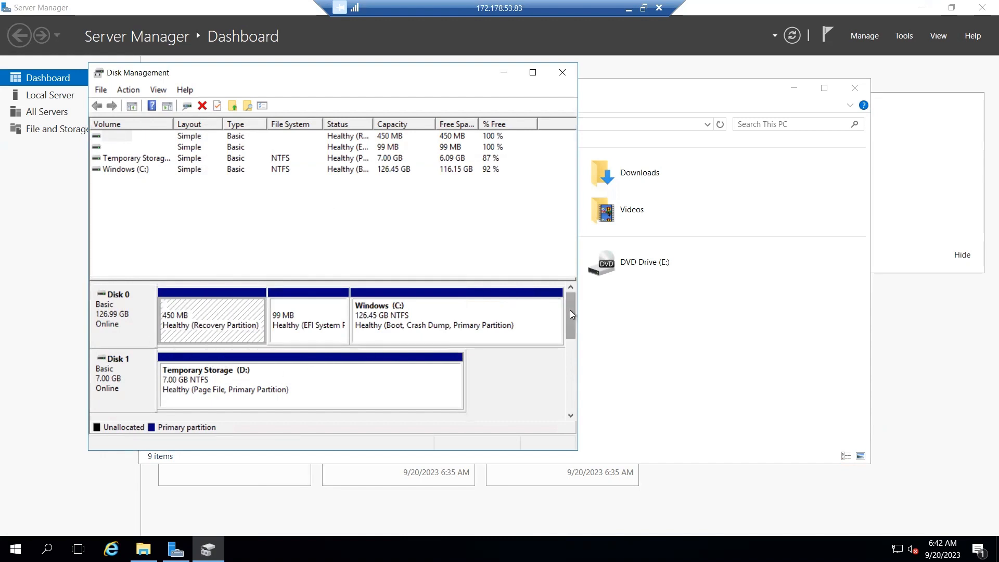
drag(570, 310, 584, 293)
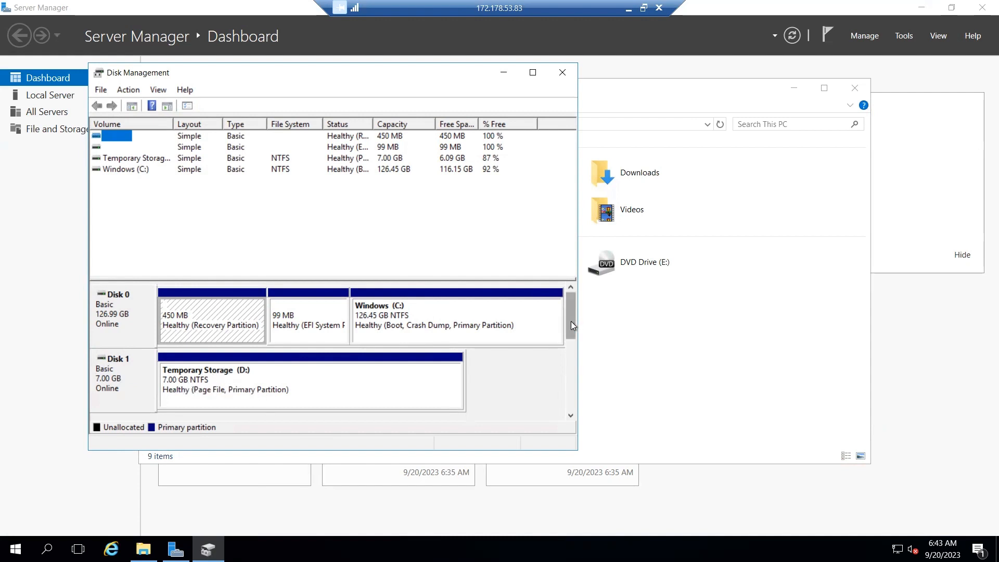
drag(572, 326, 573, 342)
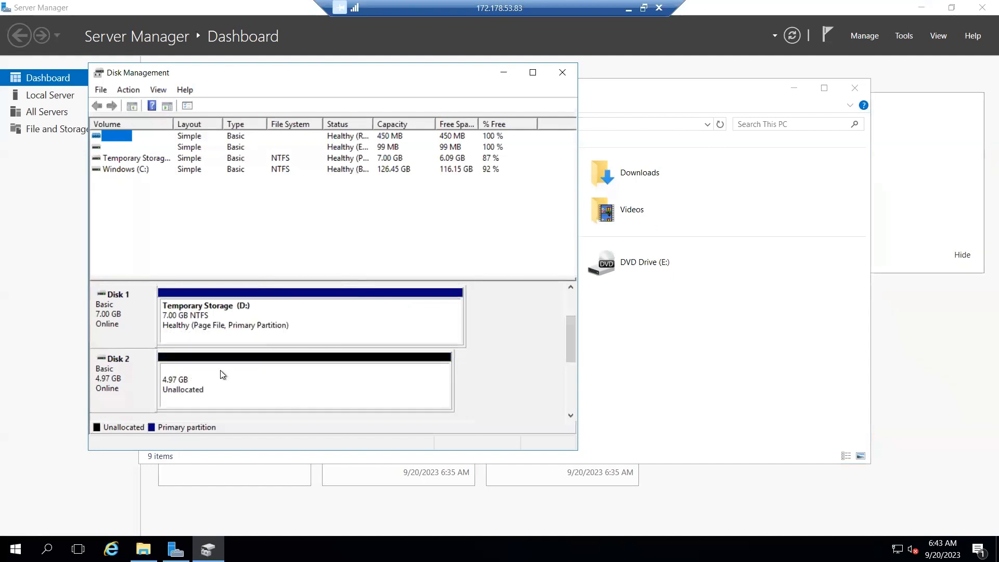
- Create a full-size 5086 MB simple volume on Disk 2, letter G, quick-formatted NTFS as New Volume
right_click(177, 379)
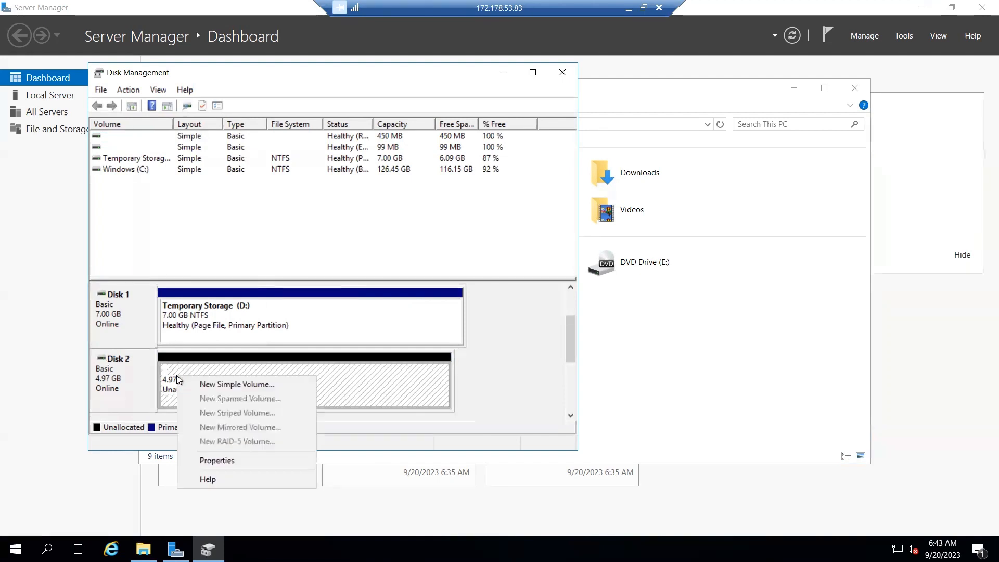
click(223, 385)
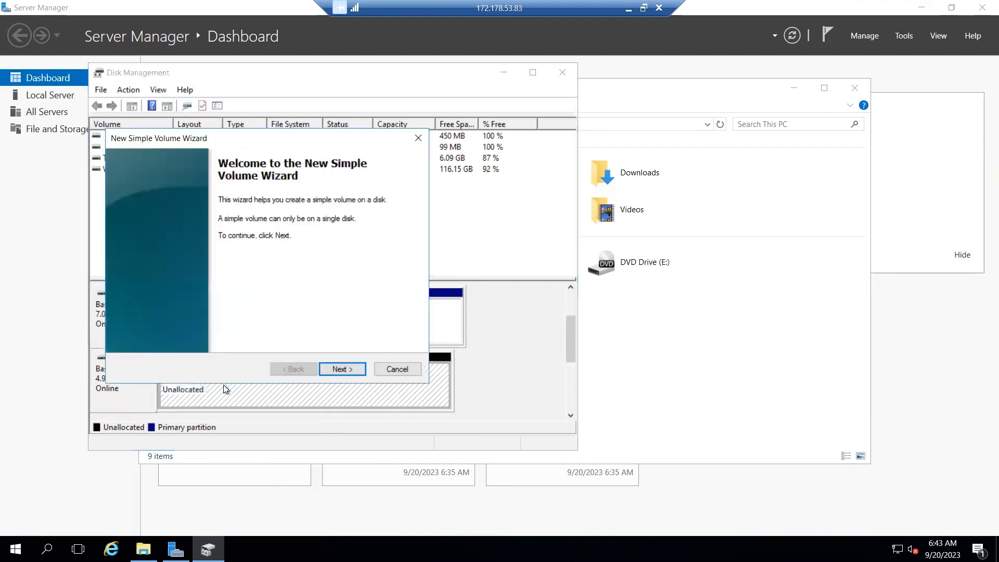
click(343, 368)
click(342, 368)
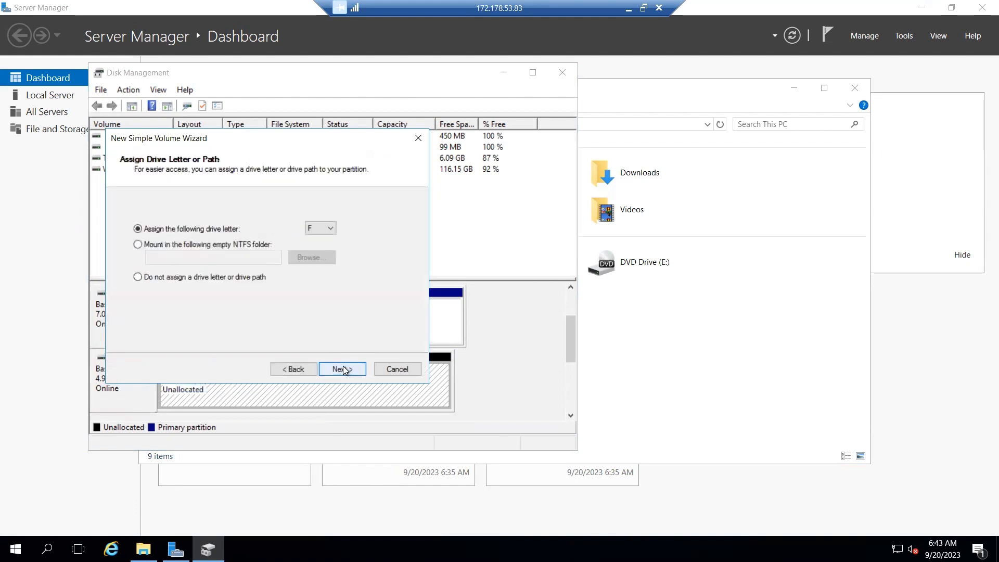
click(321, 233)
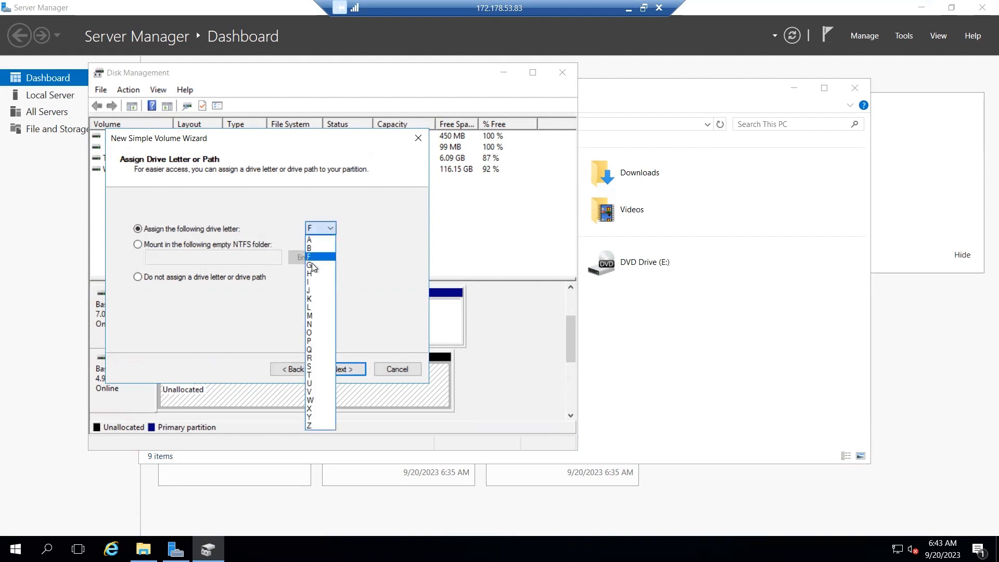
click(313, 265)
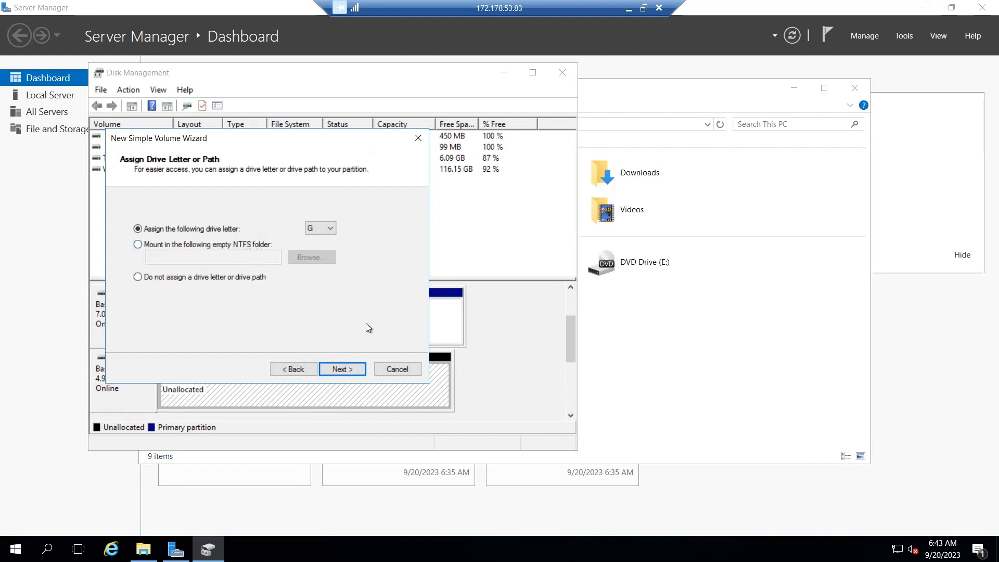
click(353, 370)
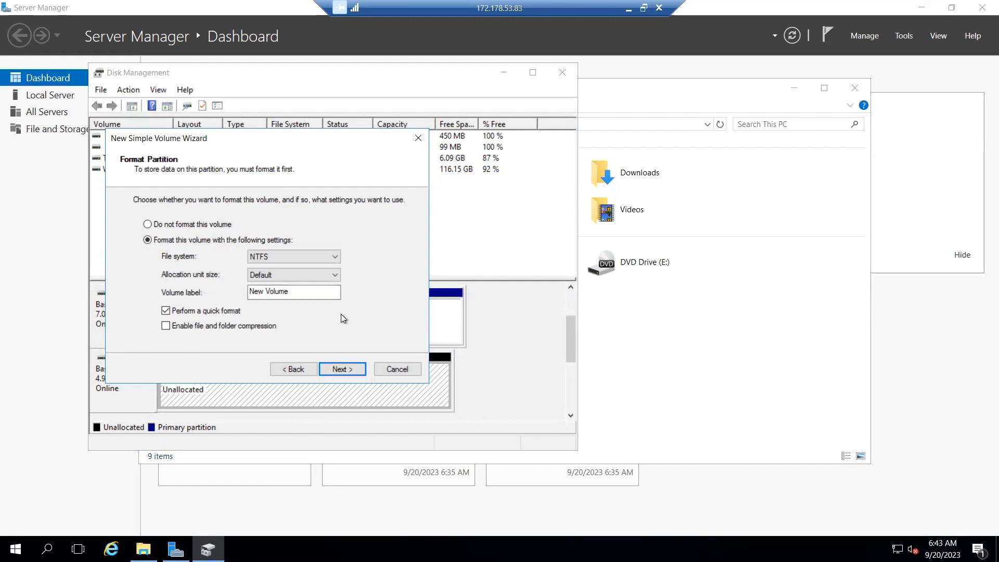
click(340, 369)
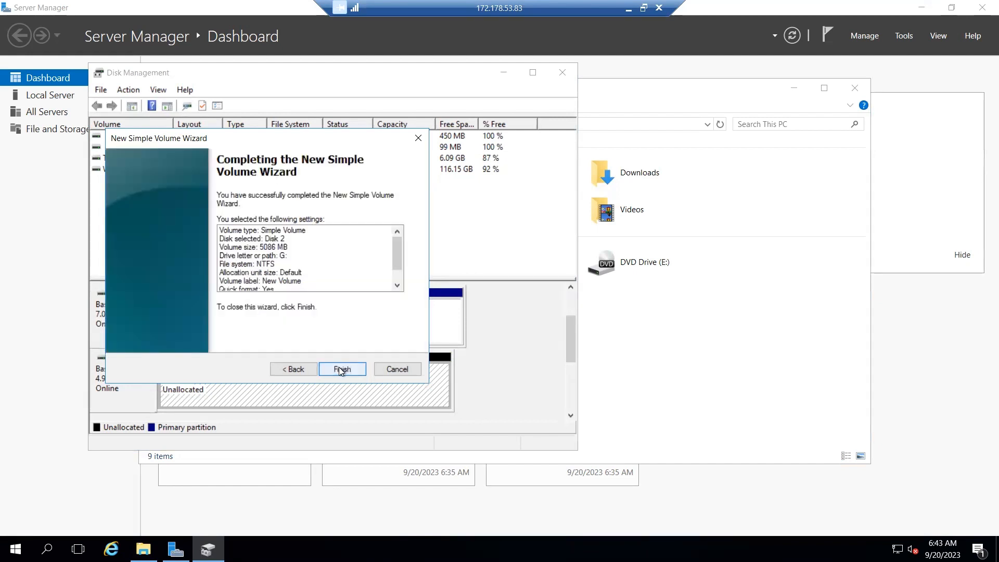
click(338, 367)
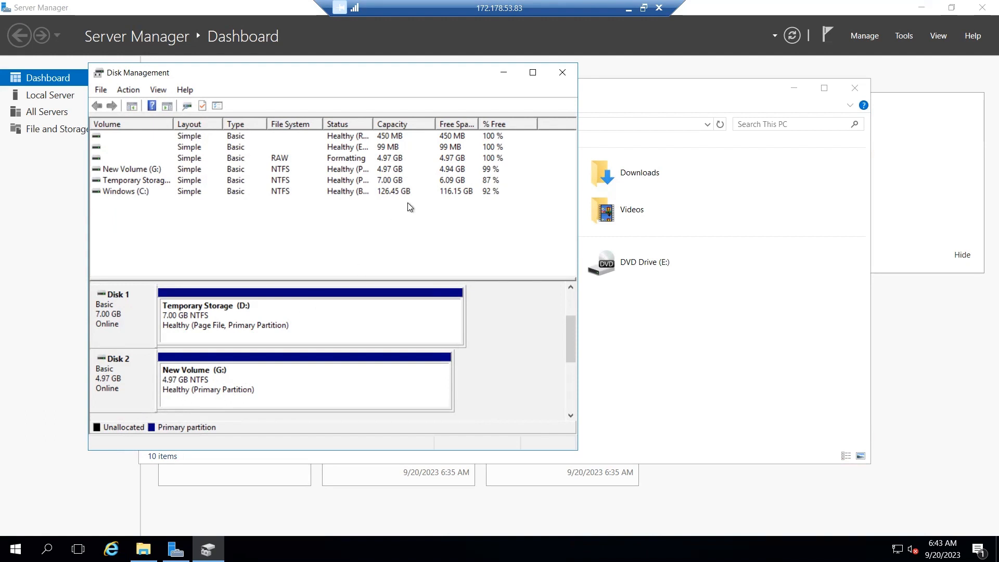
- Refresh This PC so New Volume (G:) appears with 4.93 GB free, leaving Server Manager visible
click(504, 76)
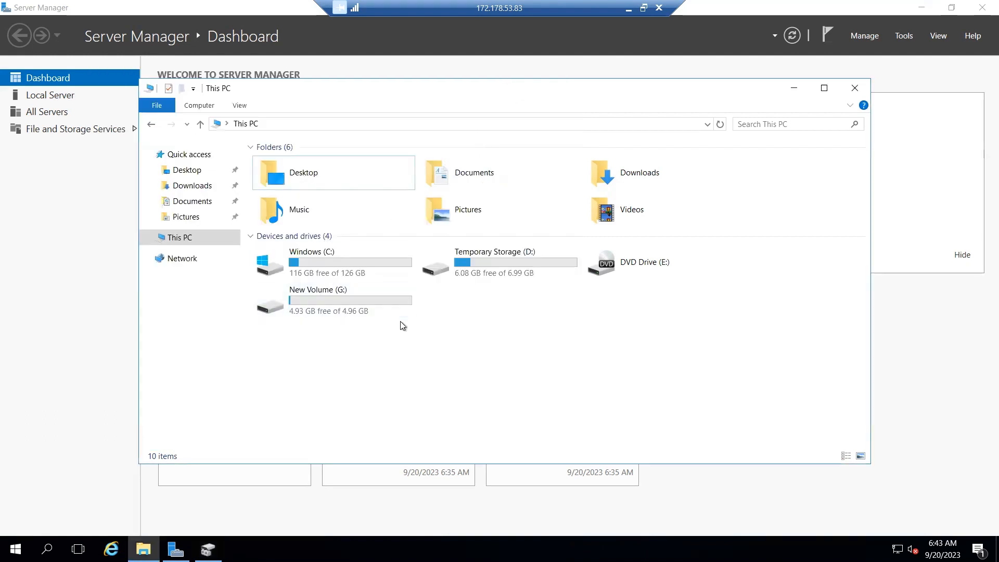
right_click(482, 308)
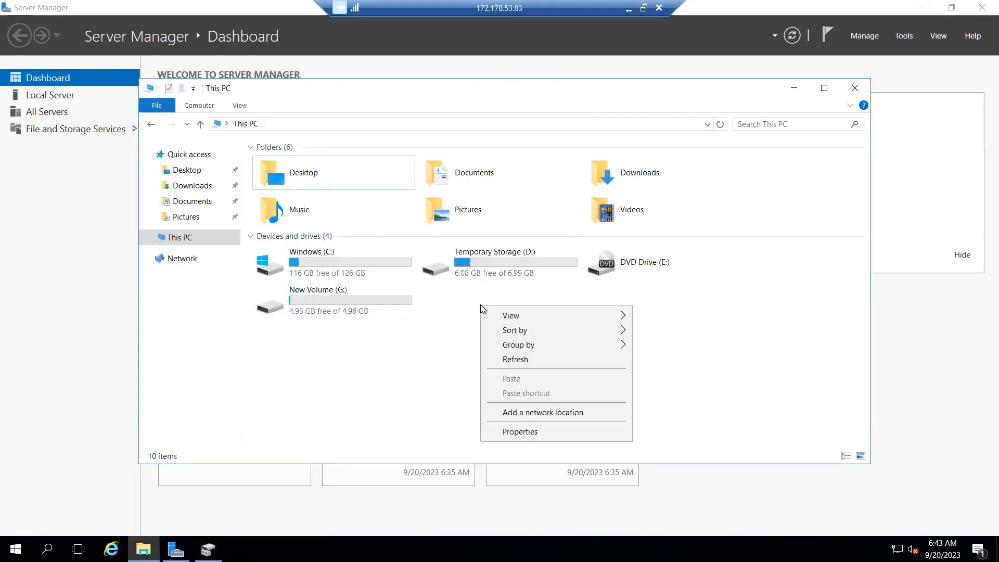
click(514, 359)
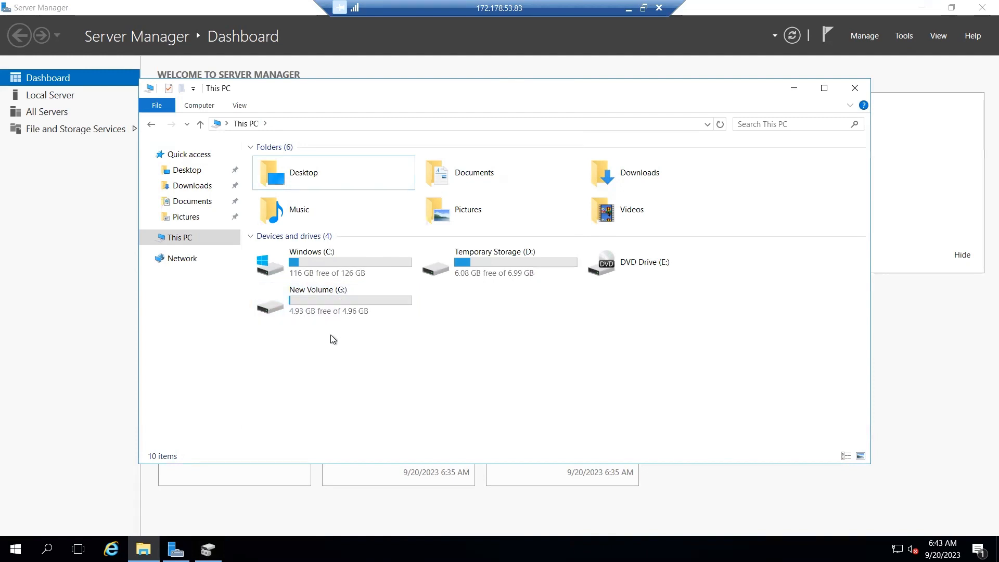
click(801, 88)
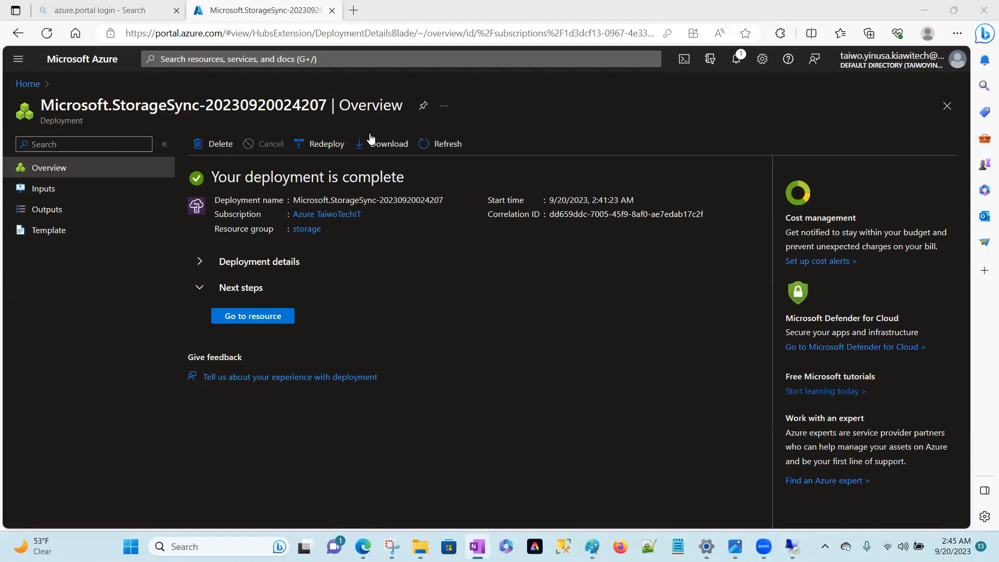
- Open azuresync's Registered servers page and follow the Azure File Sync agent download link
click(253, 316)
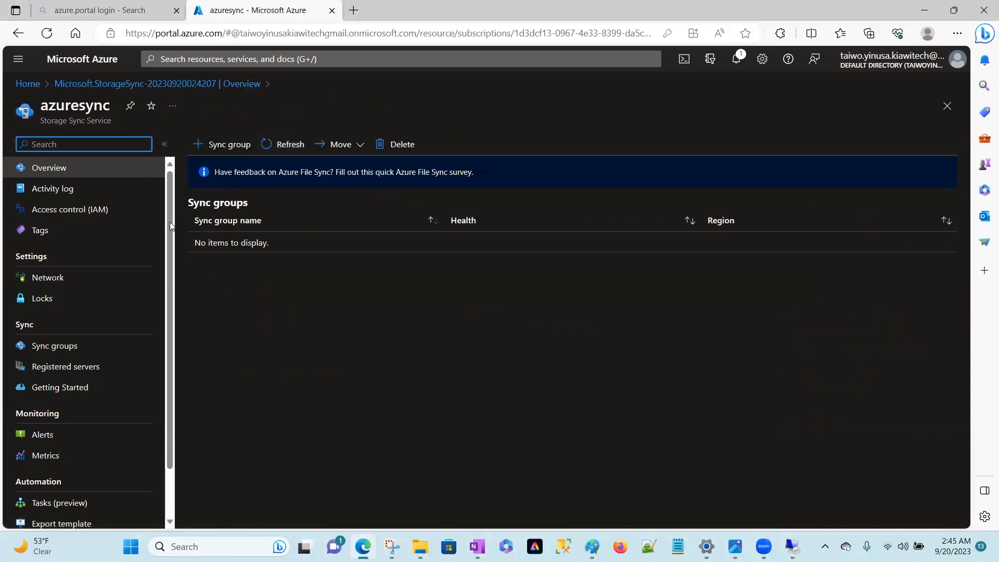
scroll(169, 221, down, 1)
scroll(174, 229, up, 1)
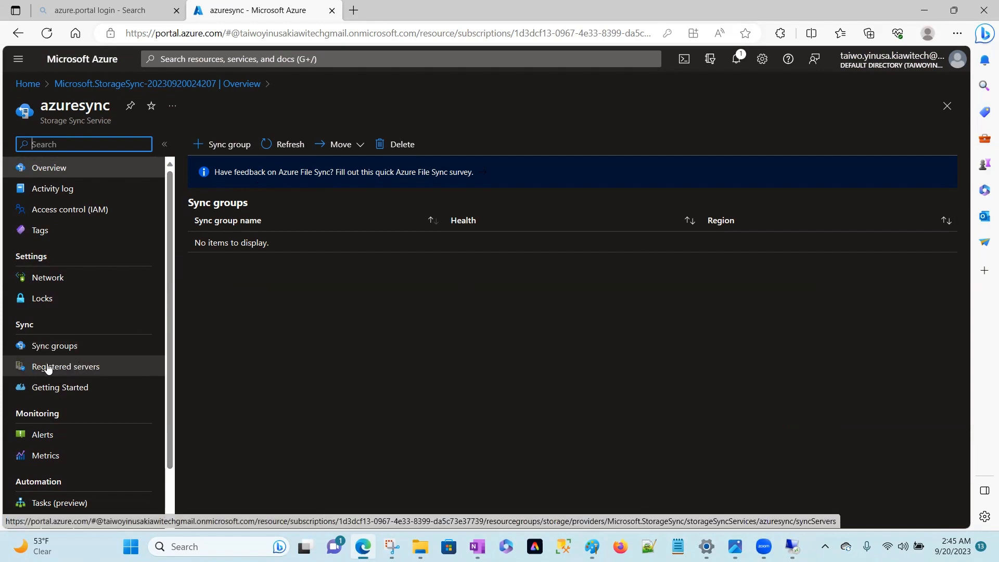
click(71, 367)
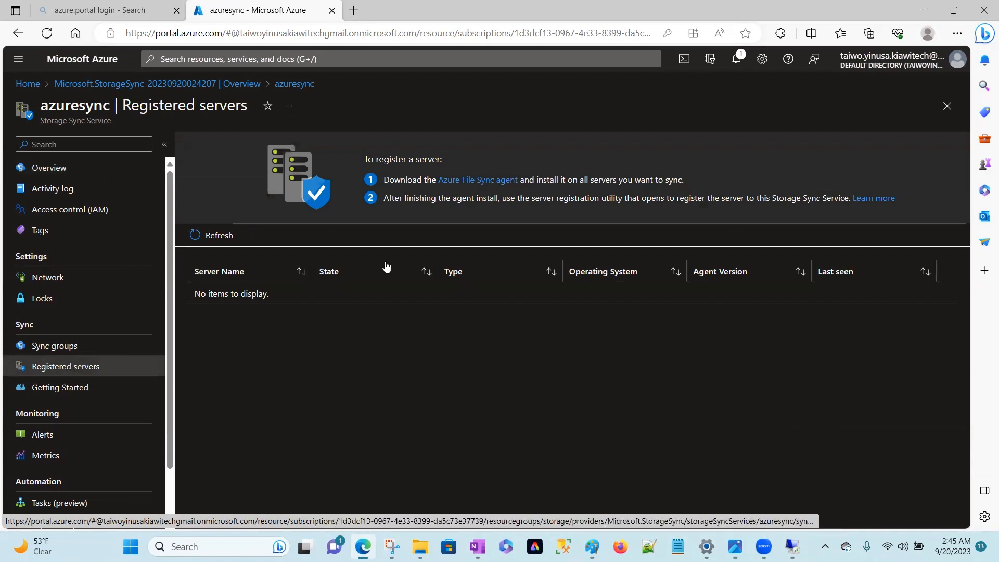
click(493, 181)
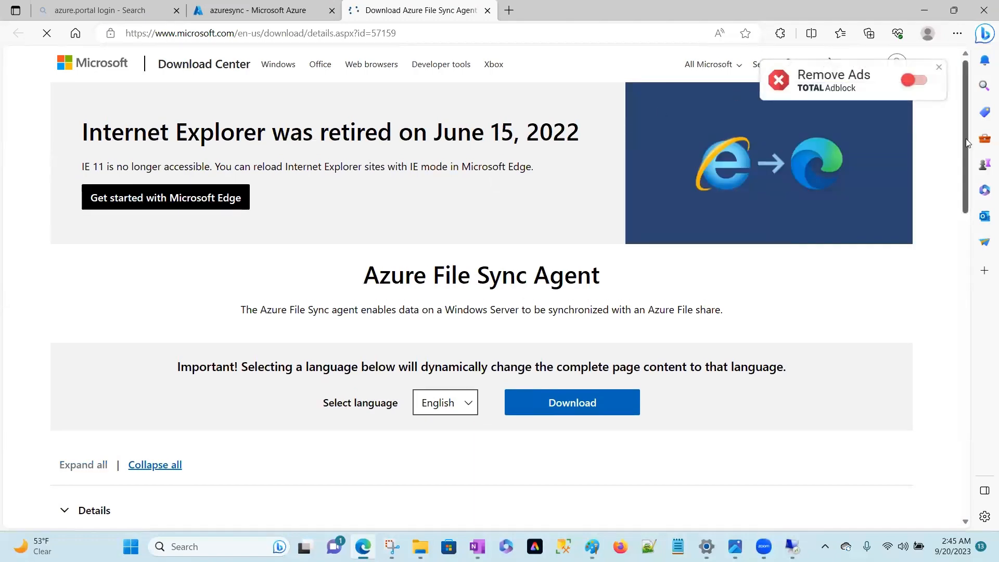
- Review the agent 16.0.0.0 download list, copy the page URL, and return to VM1's remote session
scroll(966, 143, down, 10)
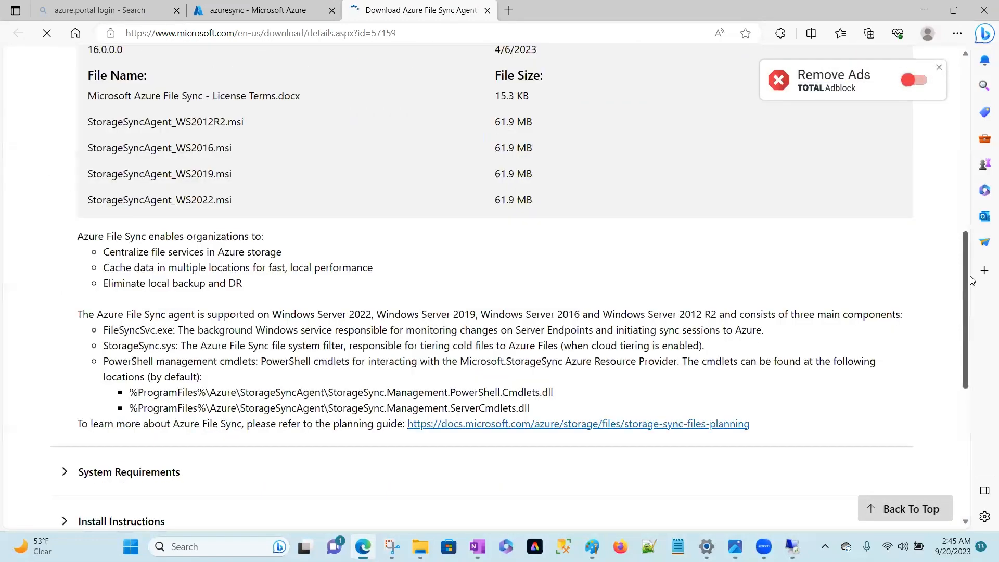
scroll(972, 281, up, 3)
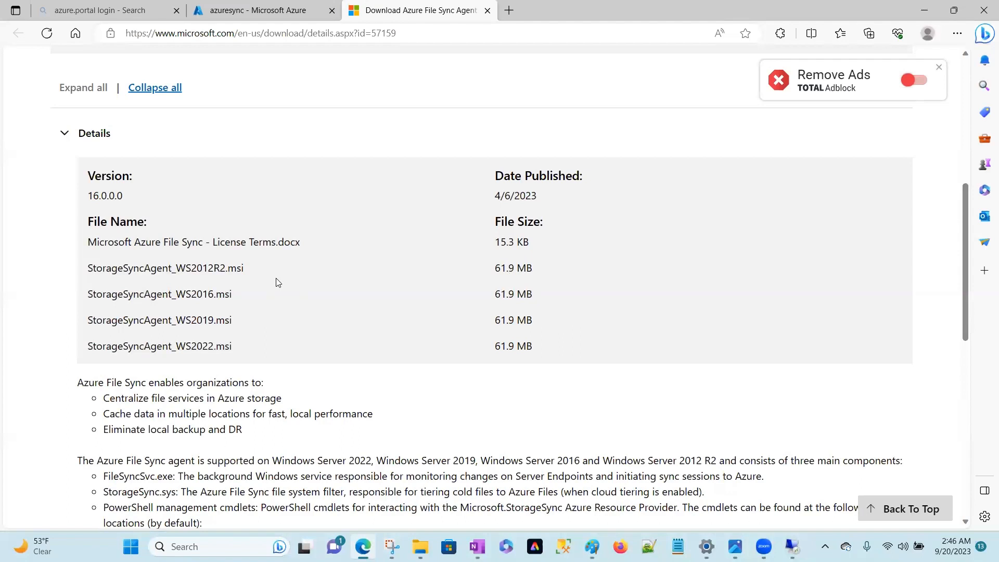
click(940, 68)
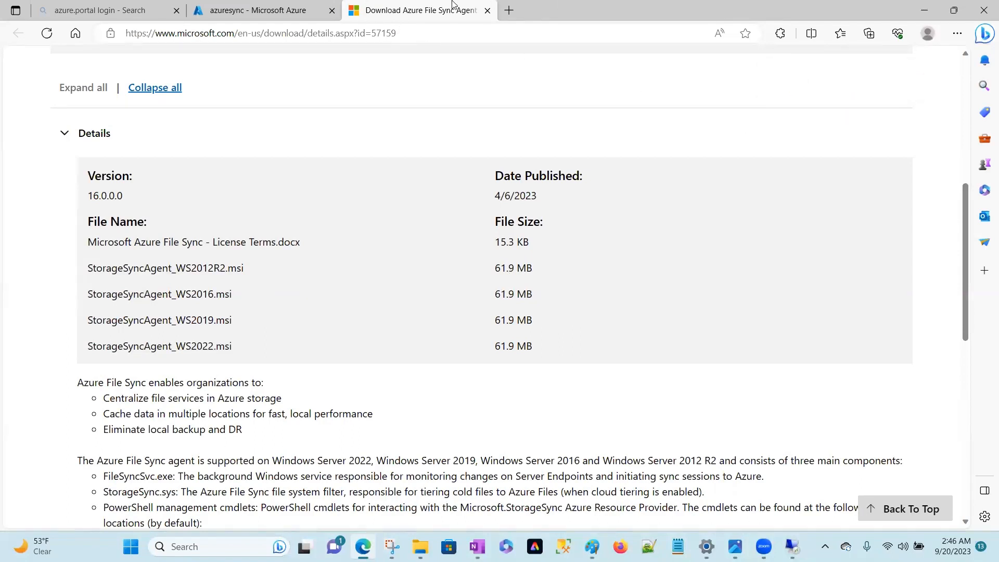
click(419, 29)
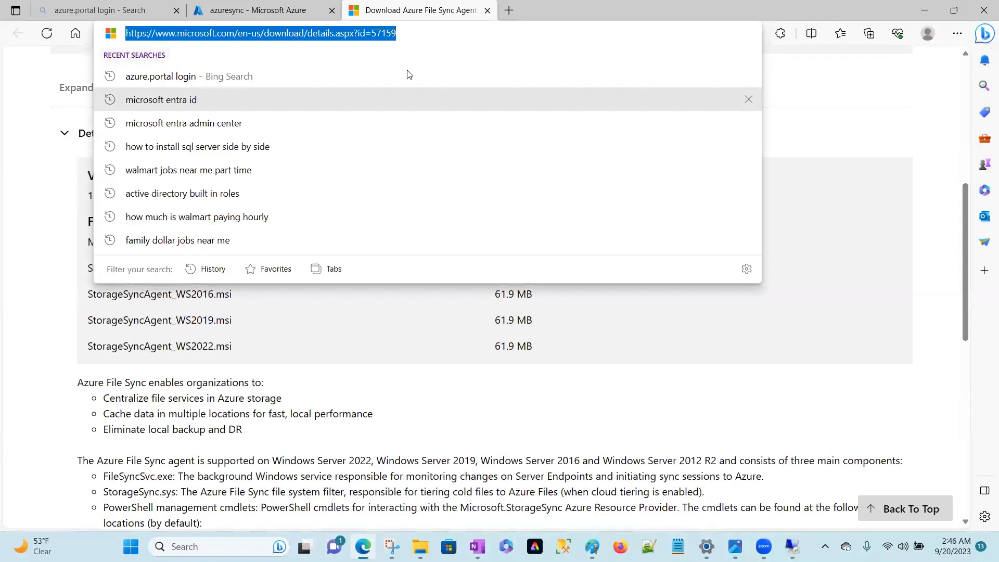
mouse_move(792, 546)
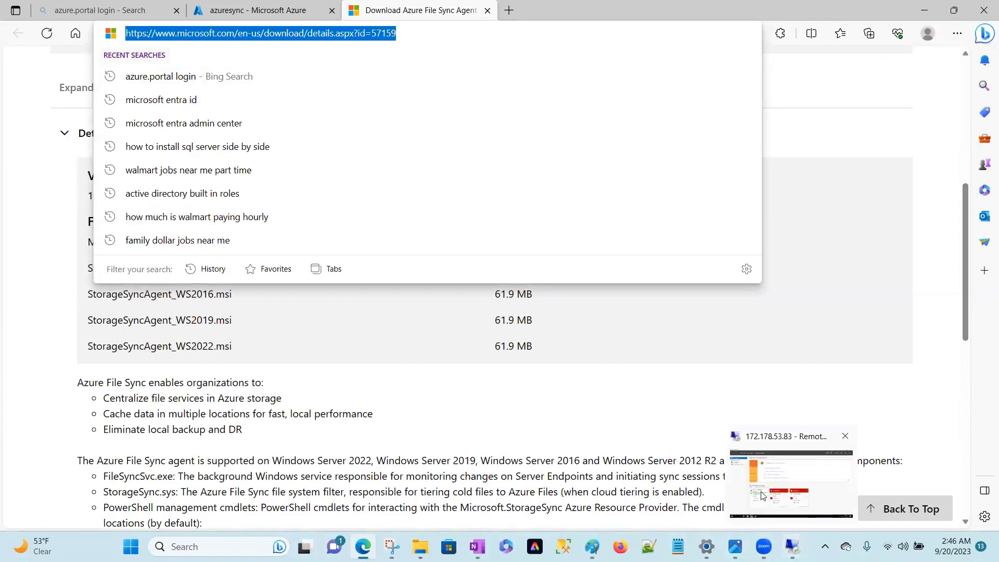
click(784, 483)
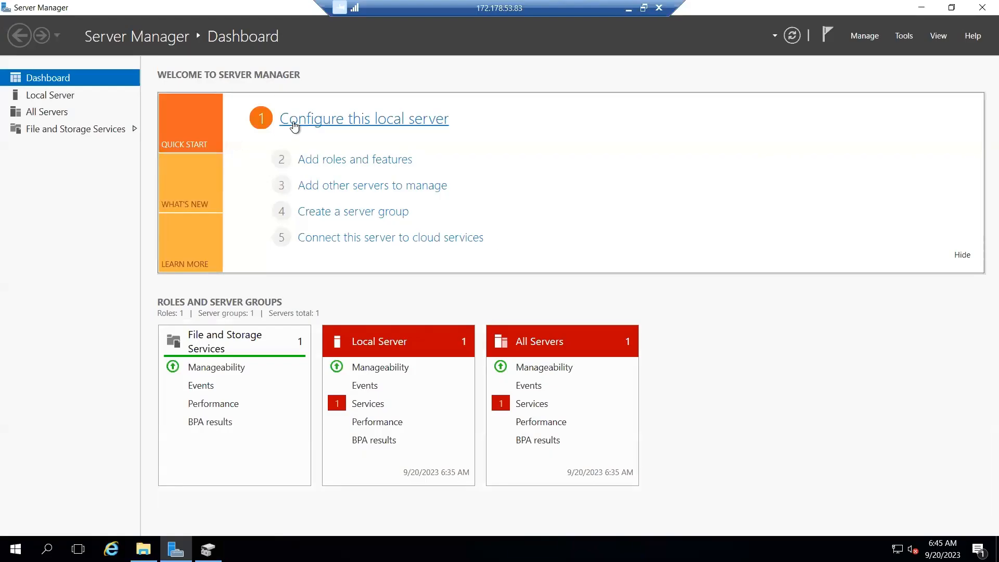
- Turn IE Enhanced Security Configuration off for Administrators and start Internet Explorer with recommended settings
click(49, 101)
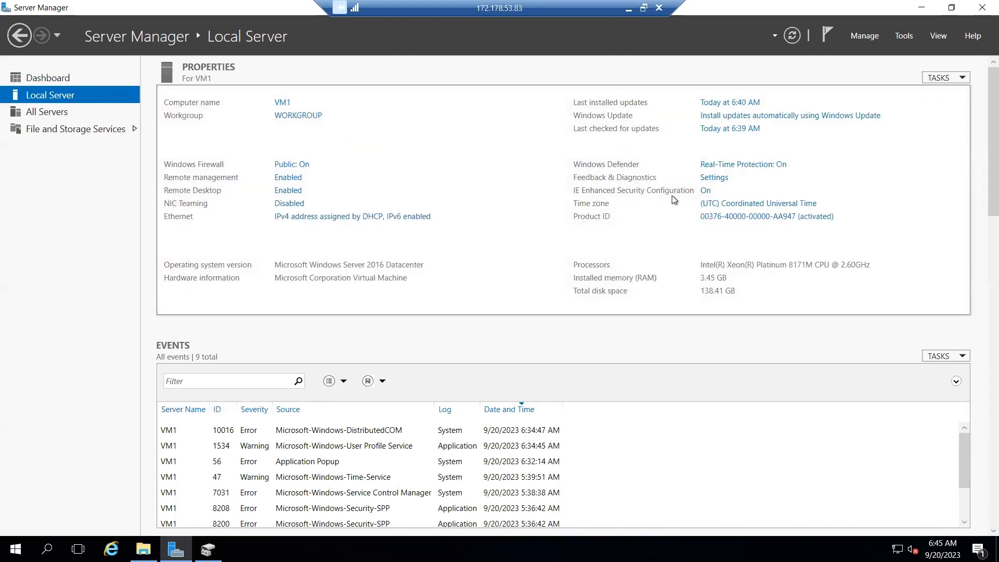
click(706, 192)
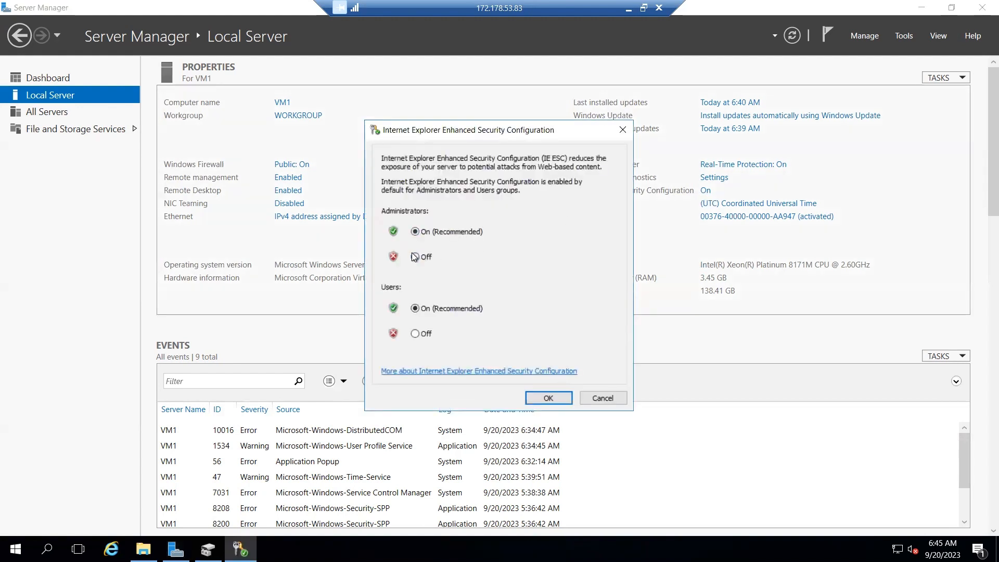
click(416, 257)
click(549, 399)
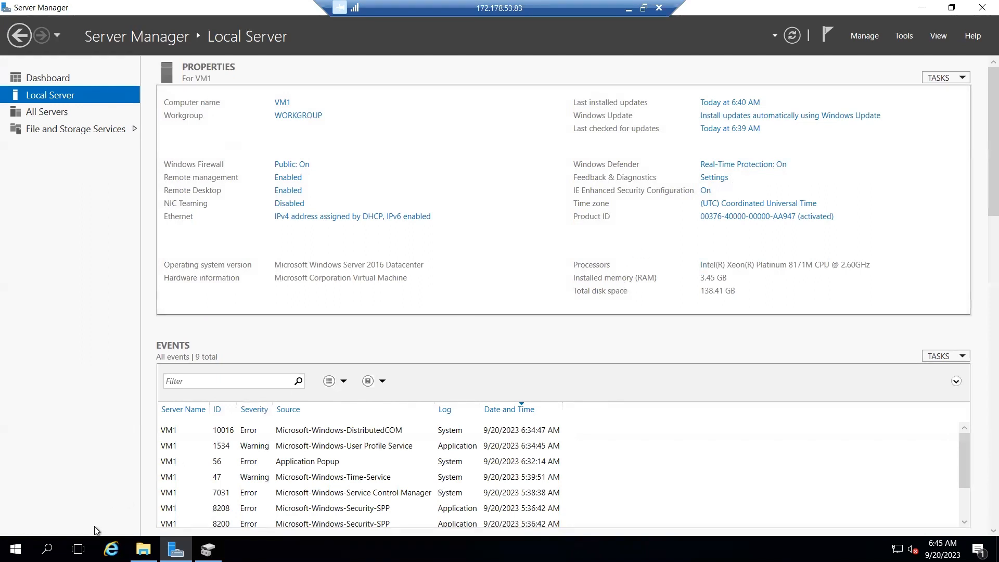
click(111, 549)
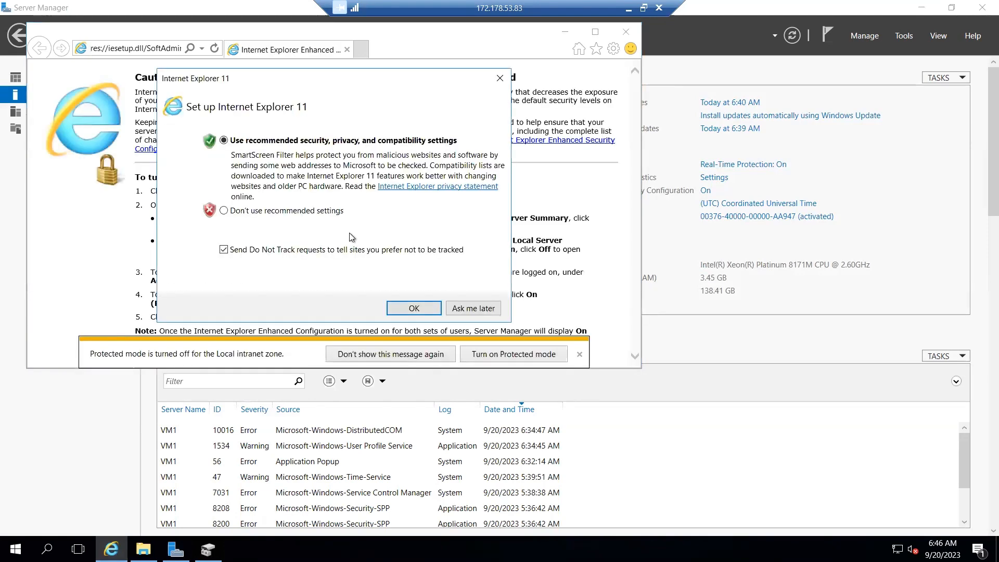
click(426, 312)
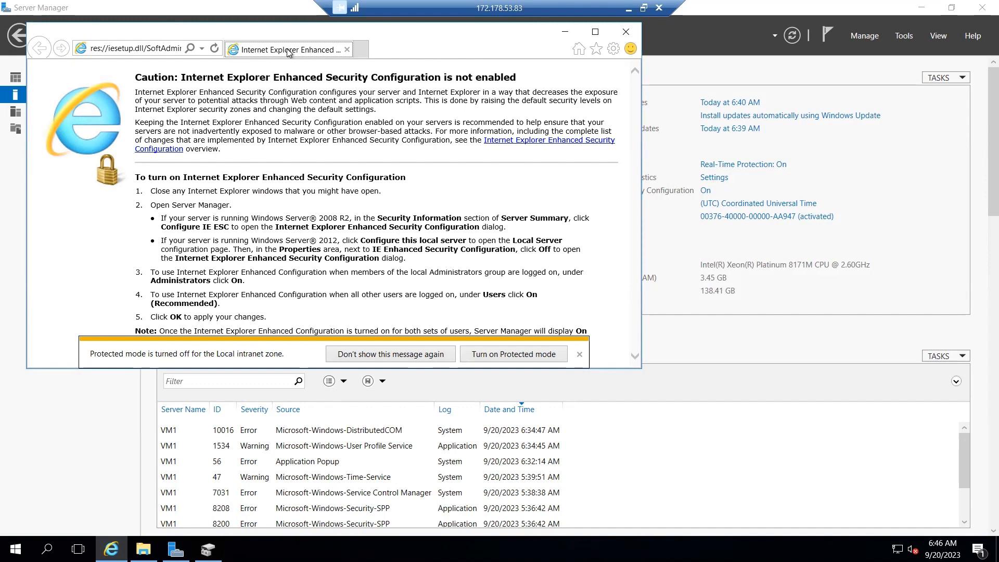
- Reopen Internet Explorer, load the pasted Download Center address, and maximize the window
click(351, 51)
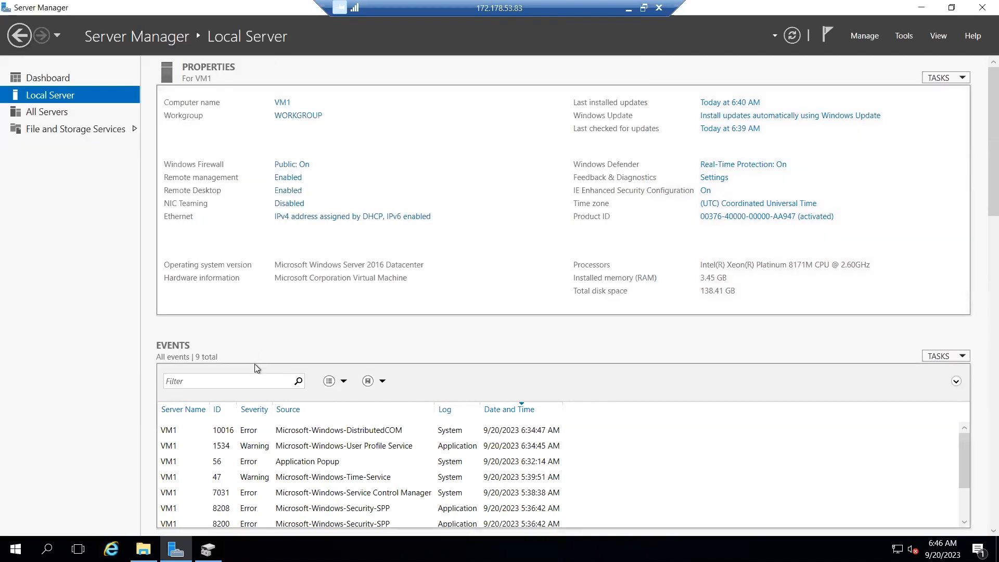
click(112, 549)
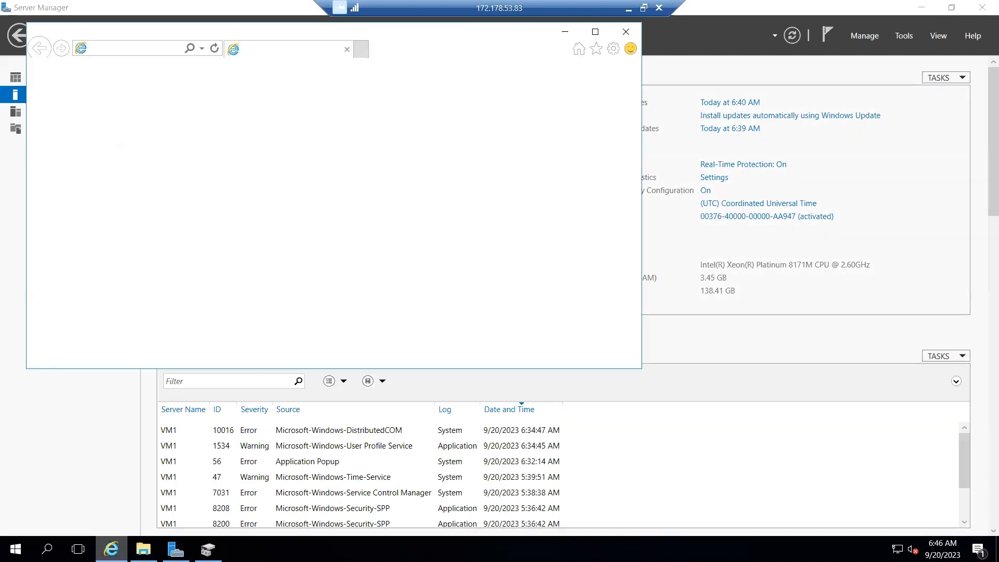
click(157, 46)
key(ctrl+v)
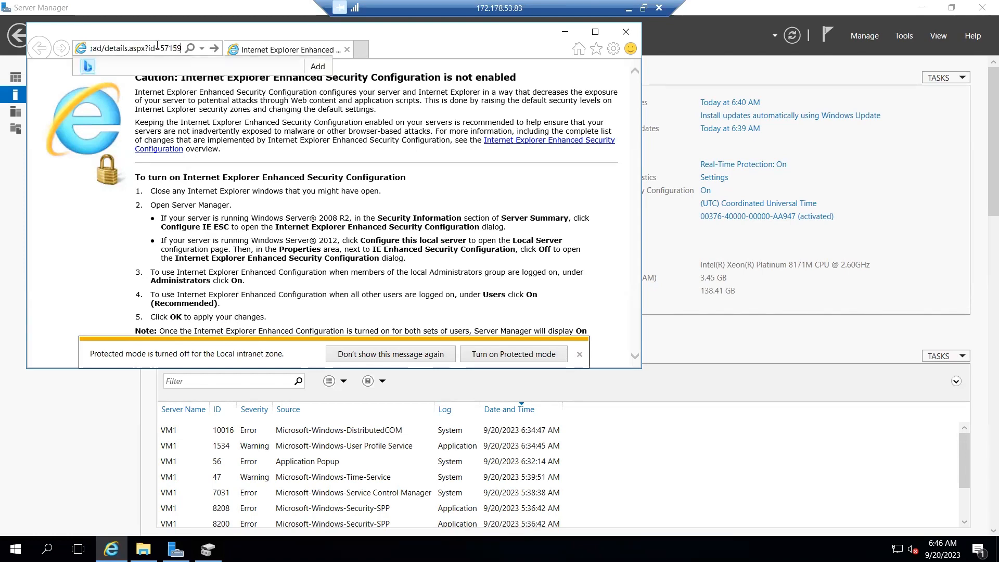
key(Return)
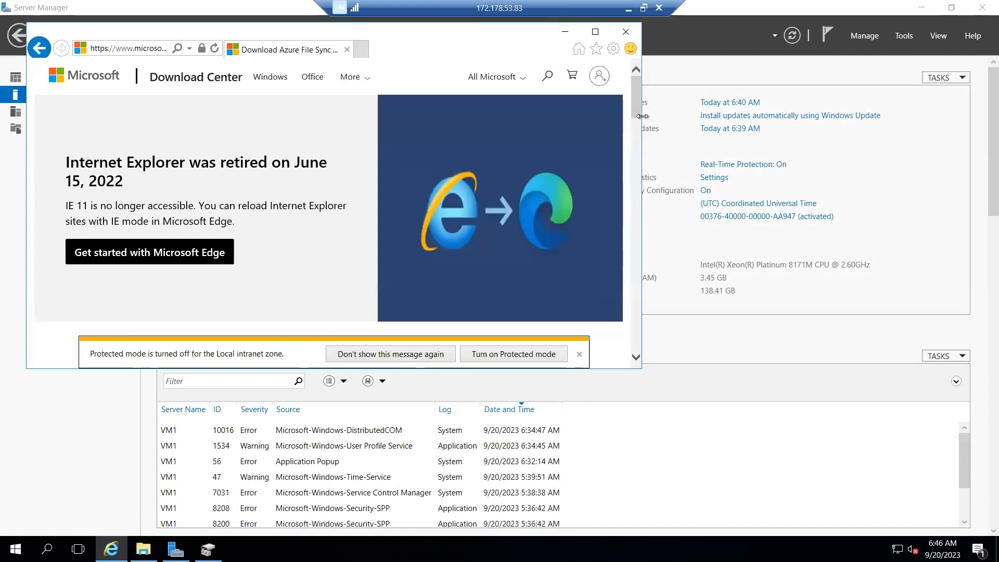
drag(642, 115, 844, 115)
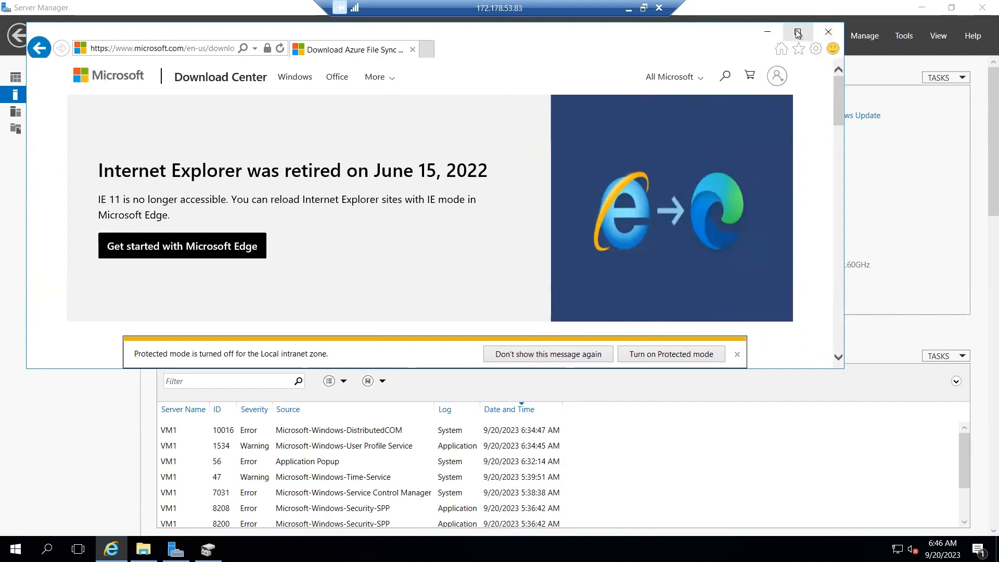
click(798, 33)
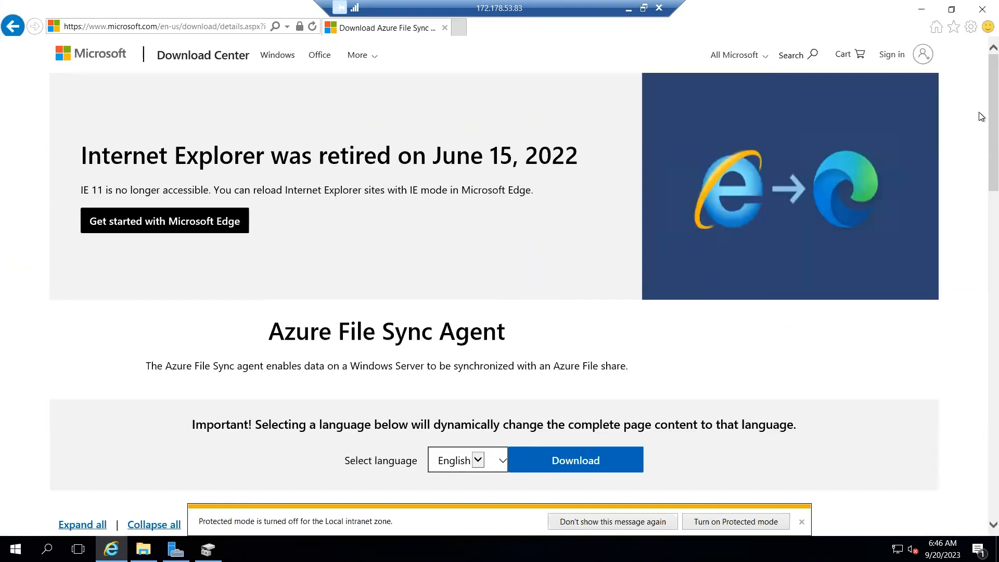
scroll(982, 117, down, 5)
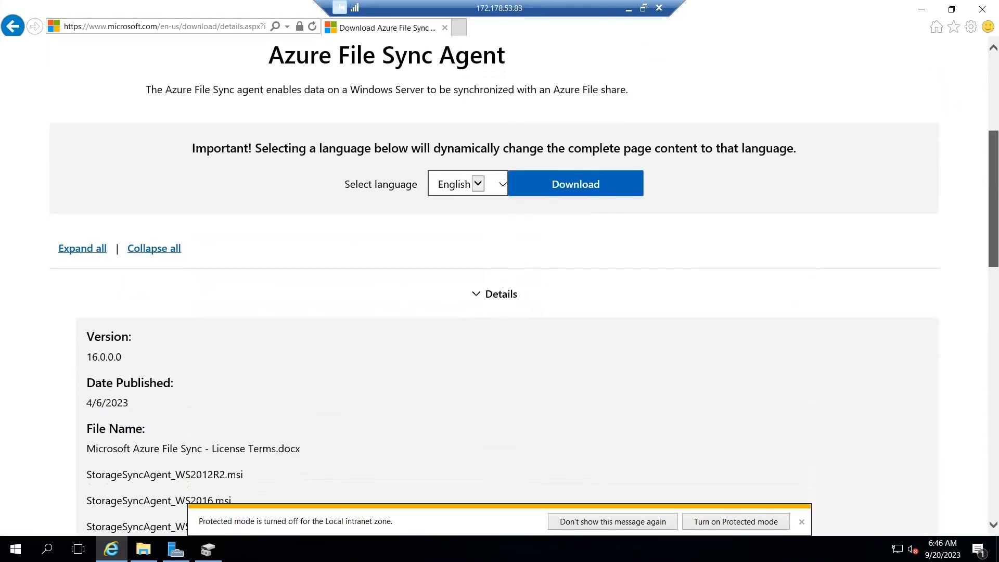
scroll(500, 286, down, 4)
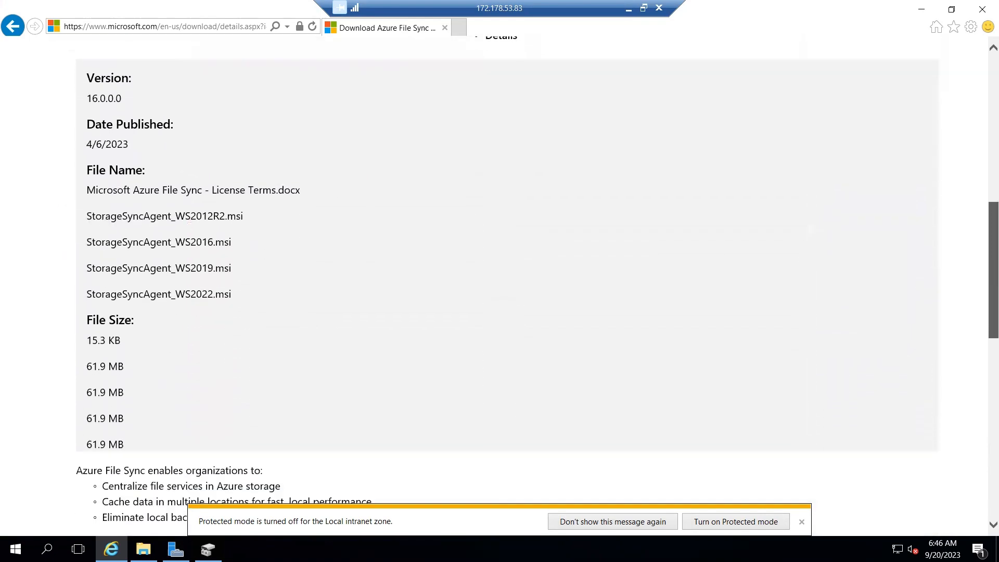
scroll(499, 286, up, 4)
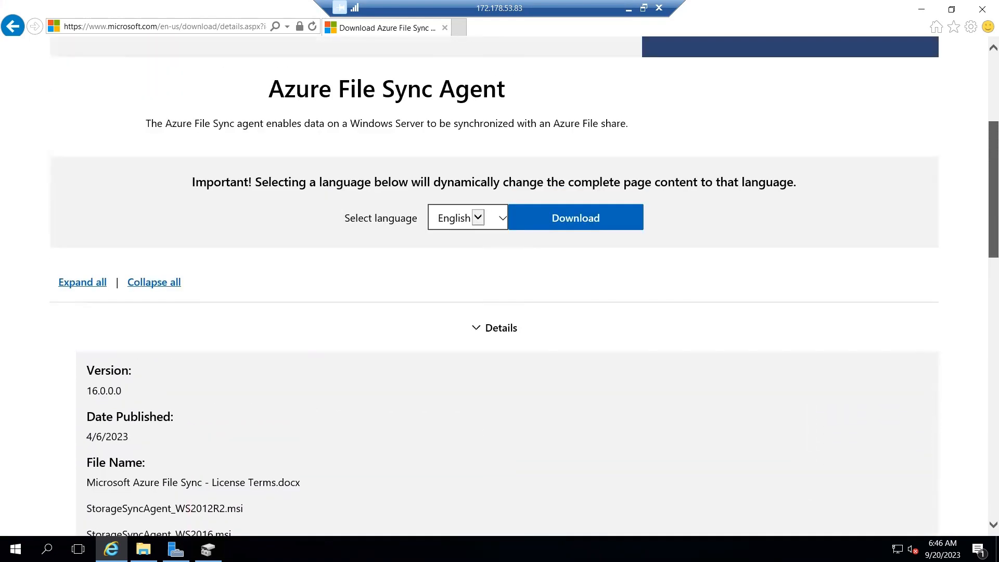
scroll(195, 274, down, 1)
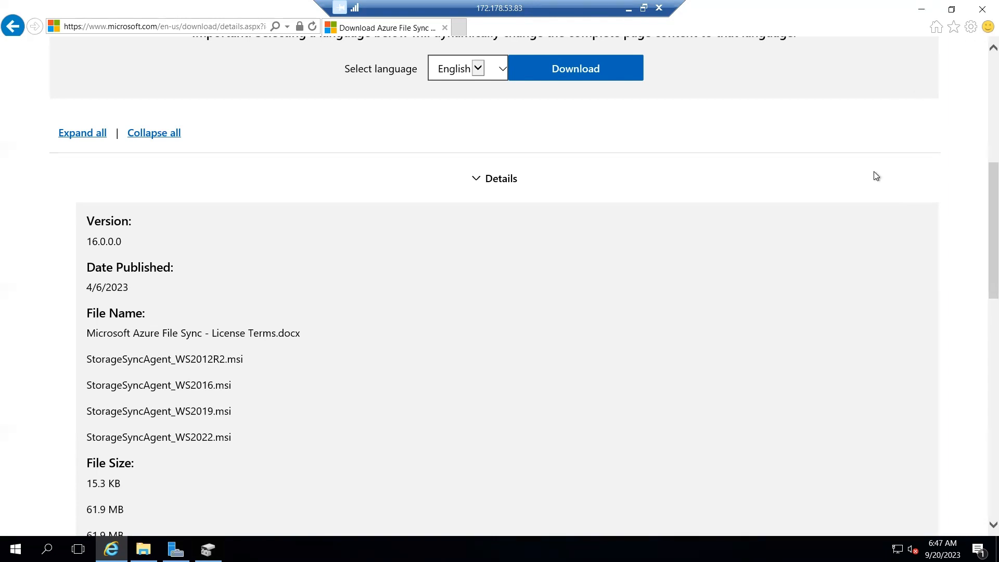
scroll(981, 229, up, 1)
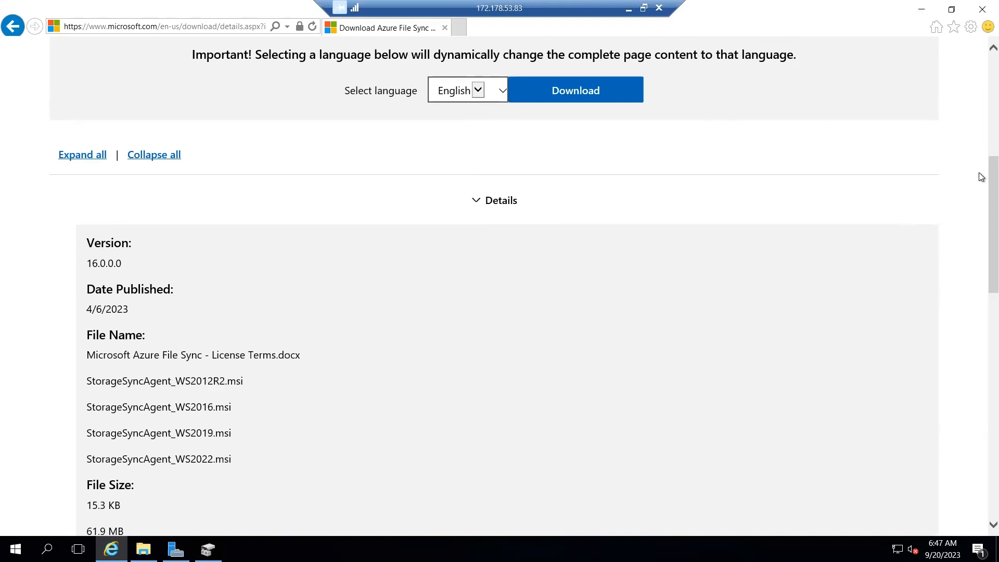
scroll(981, 177, up, 5)
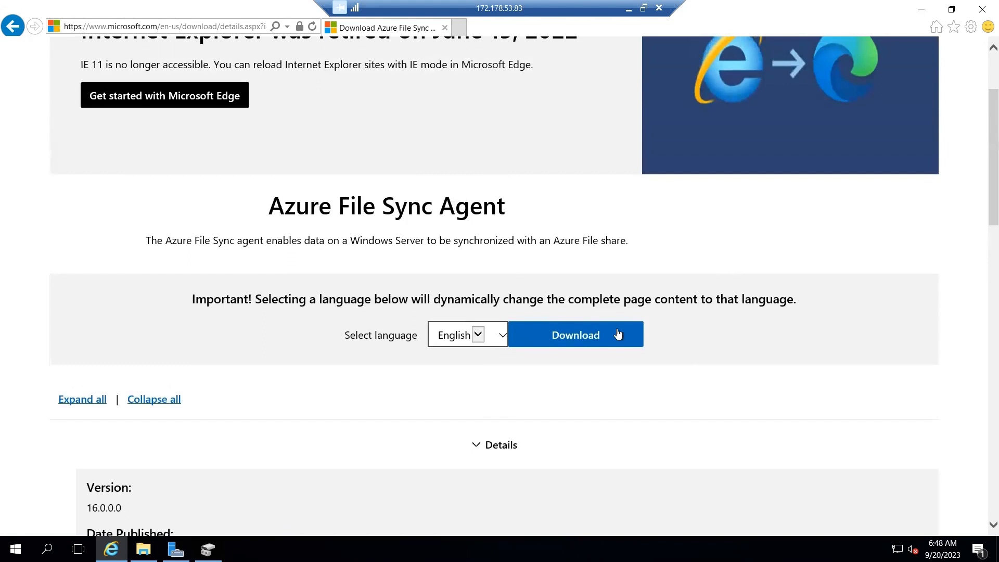
click(595, 337)
scroll(981, 157, down, 7)
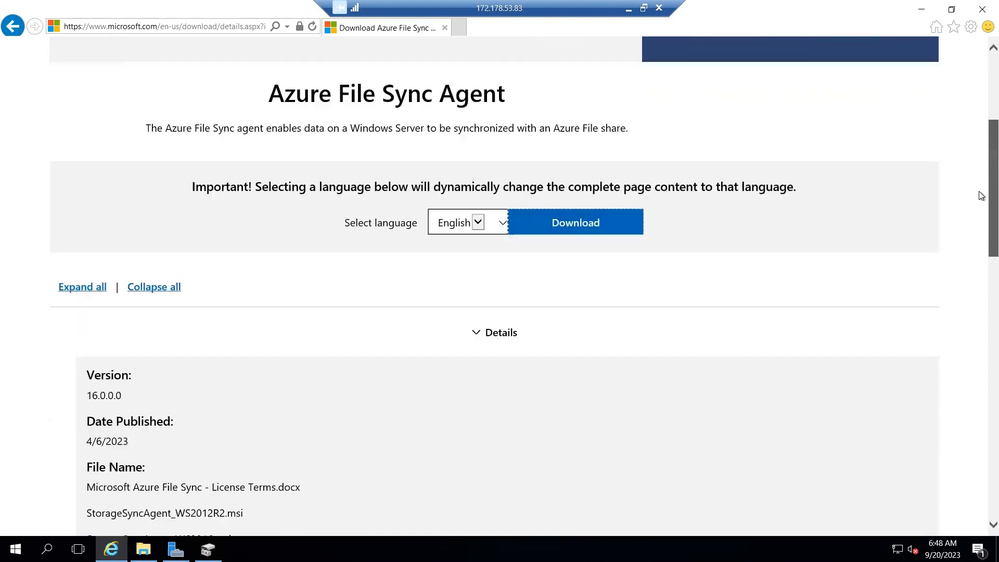
scroll(981, 275, down, 8)
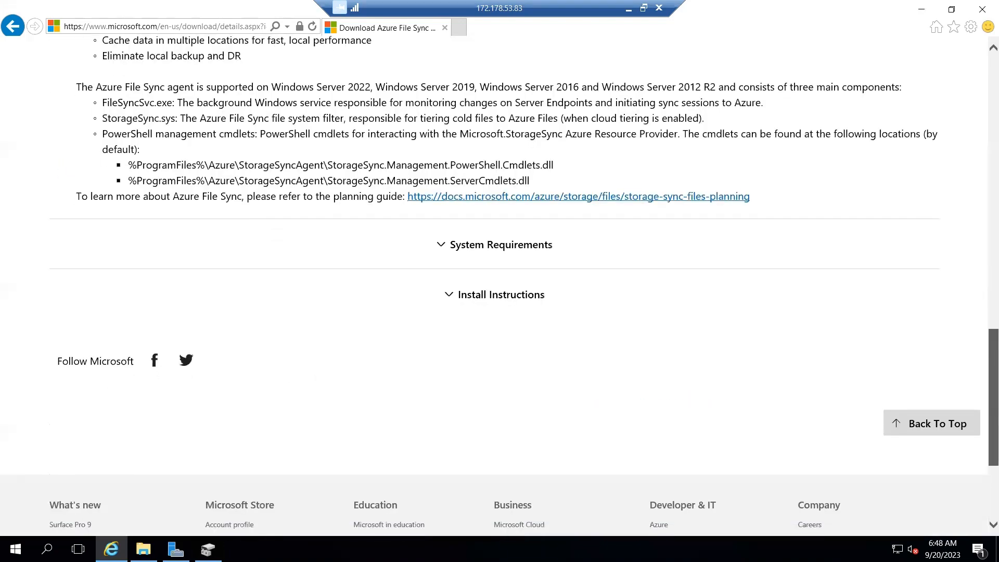
scroll(981, 359, up, 2)
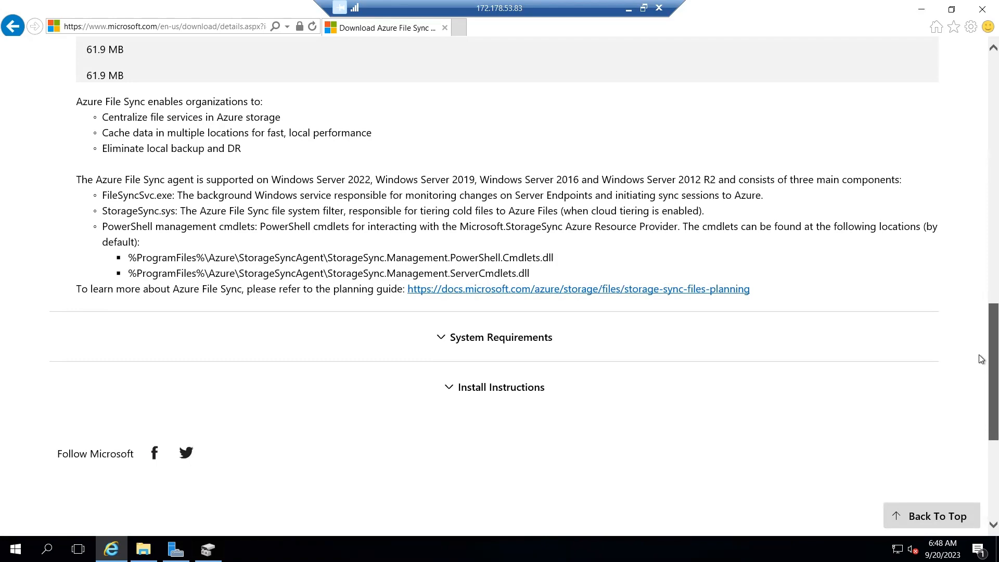
scroll(980, 352, up, 14)
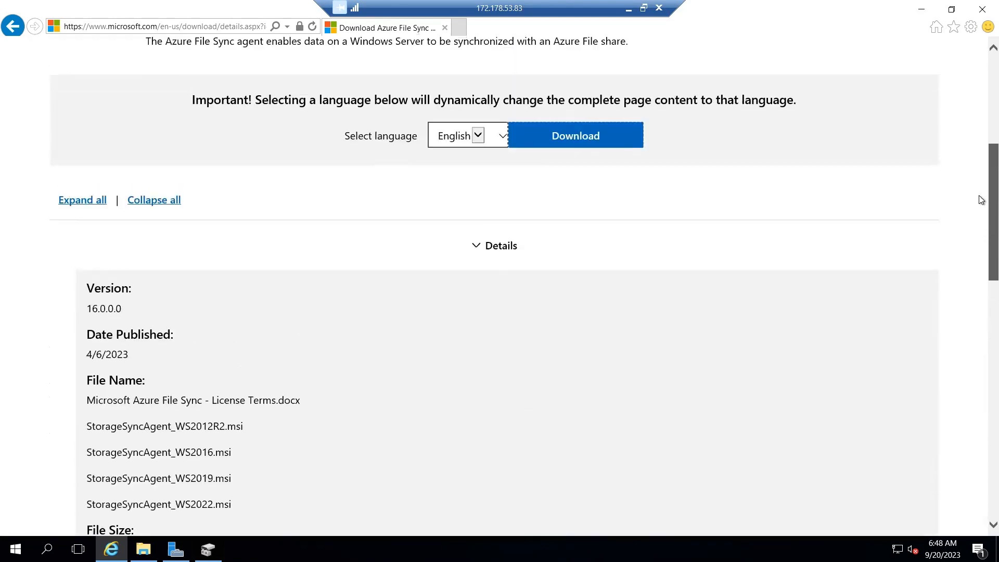
scroll(981, 137, up, 1)
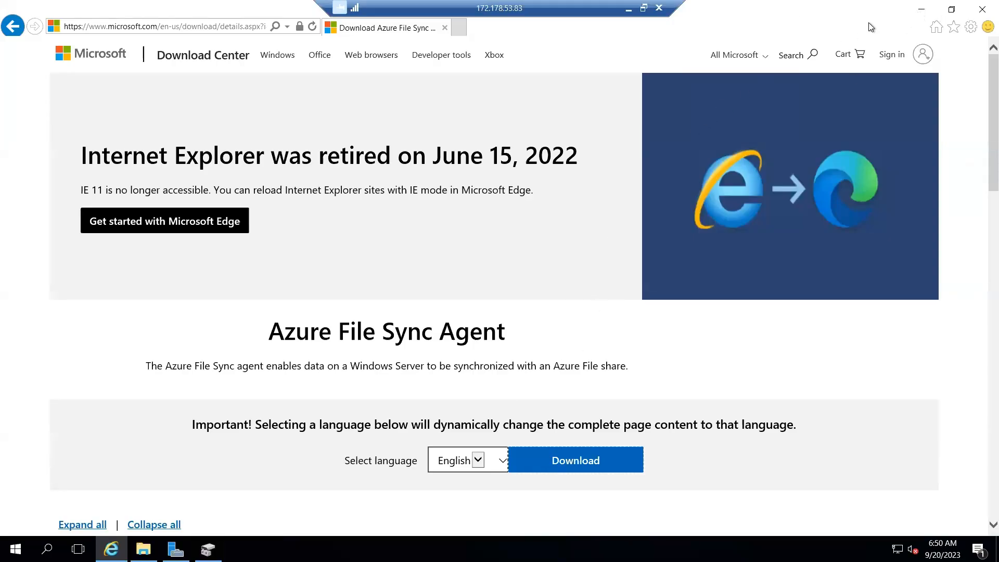
- Clear the desktop, search Start for 'edge' (no results), then launch Internet Explorer from Start
click(921, 9)
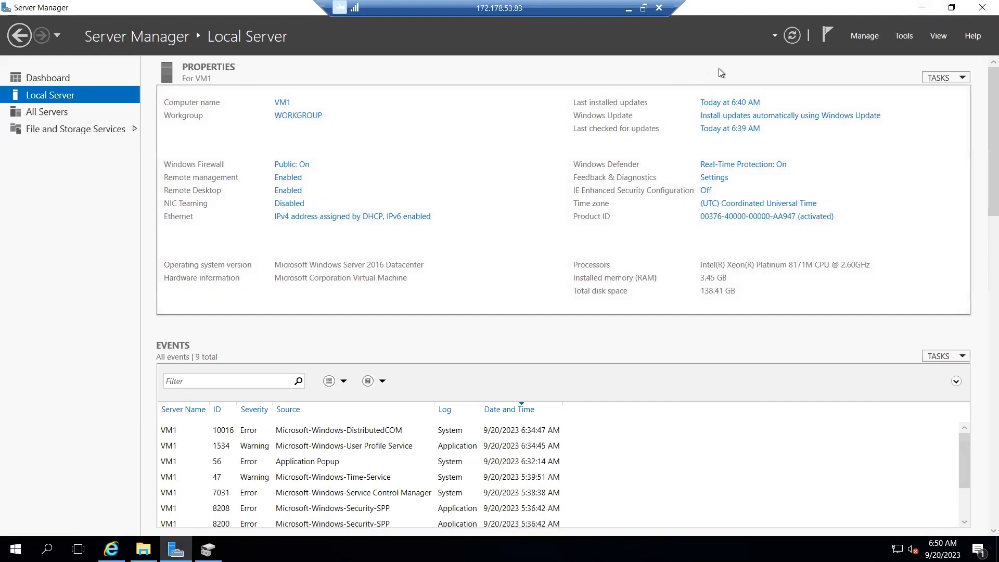
click(921, 7)
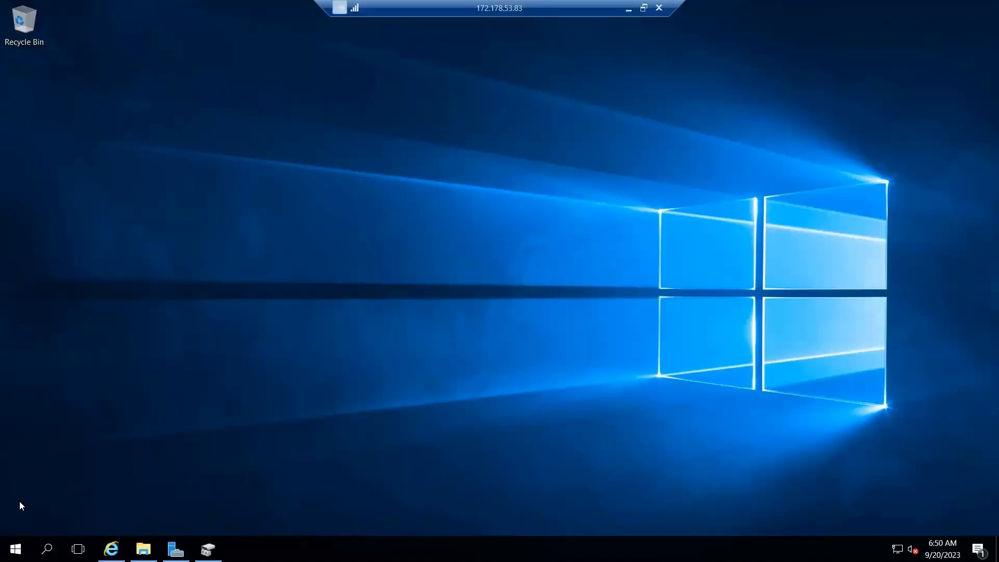
click(15, 549)
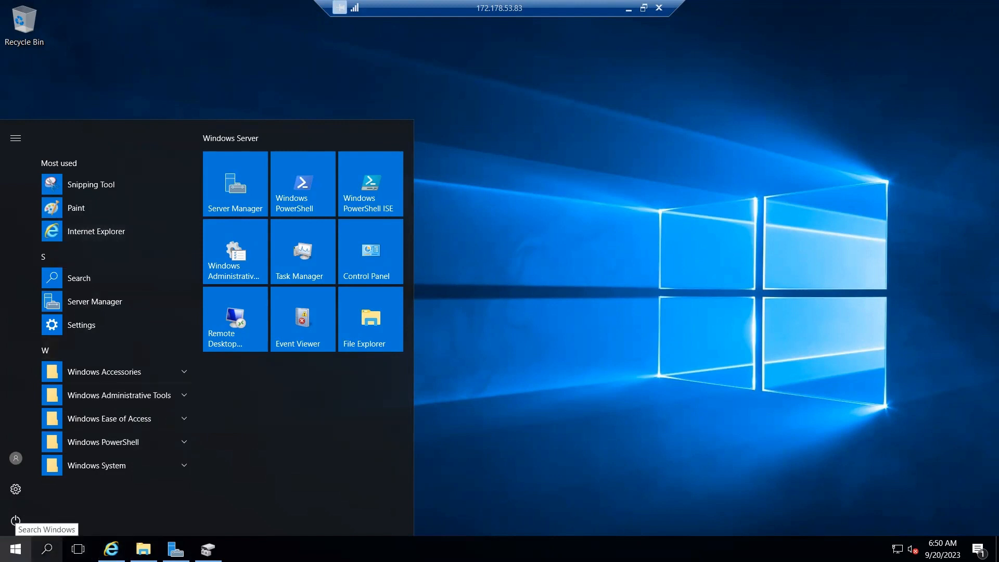
click(47, 549)
text(e)
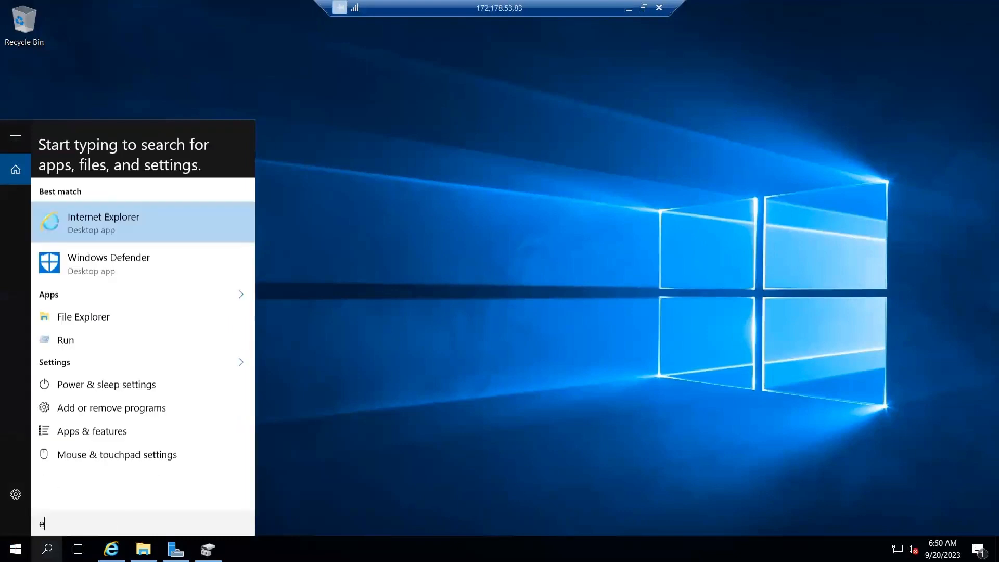
text(d)
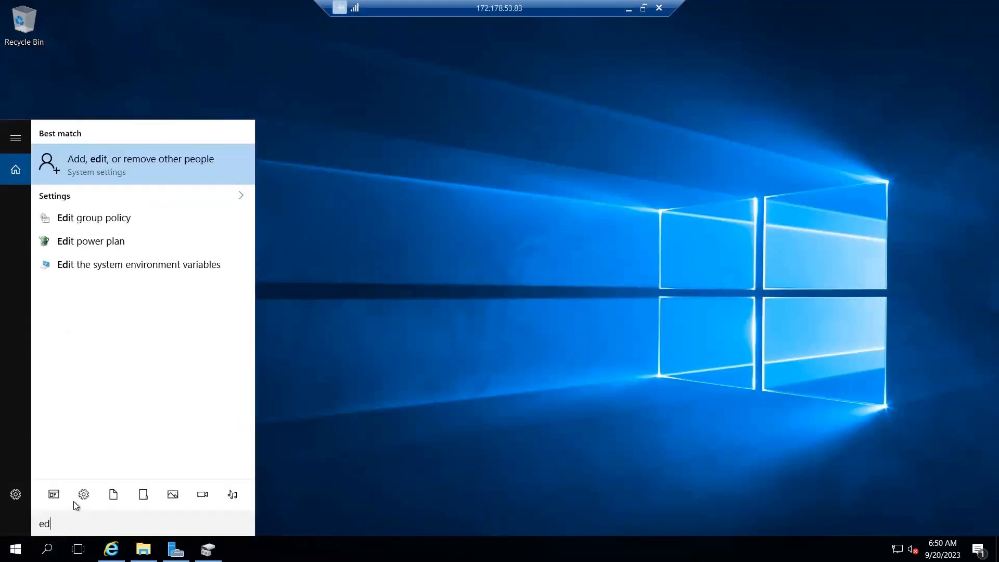
text(g)
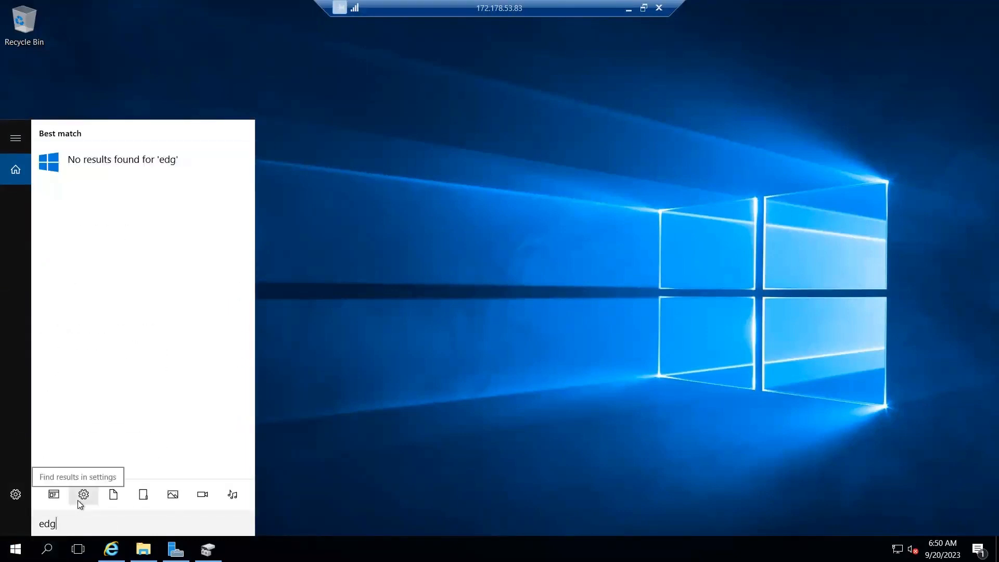
text(w)
key(BackSpace)
text(e)
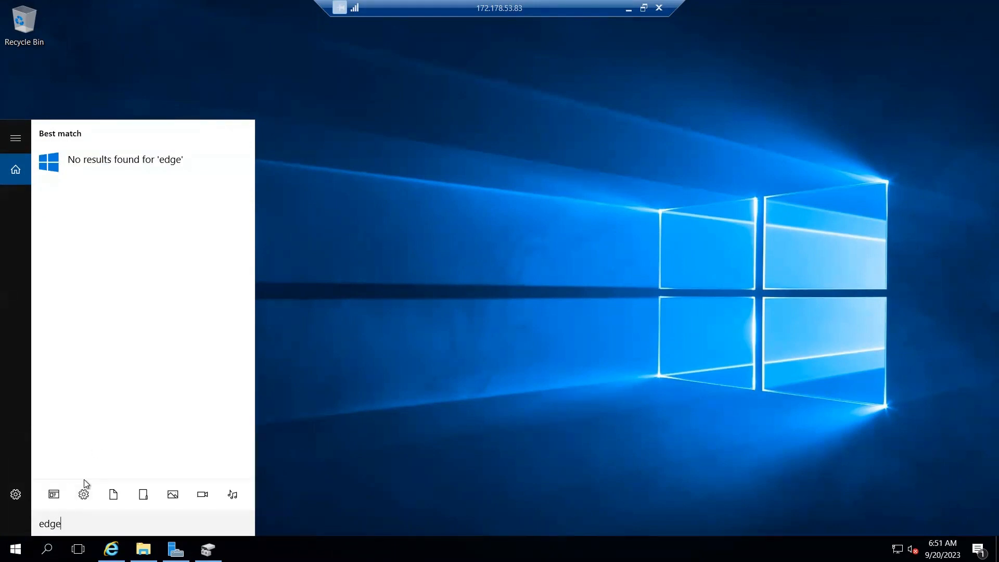
click(494, 258)
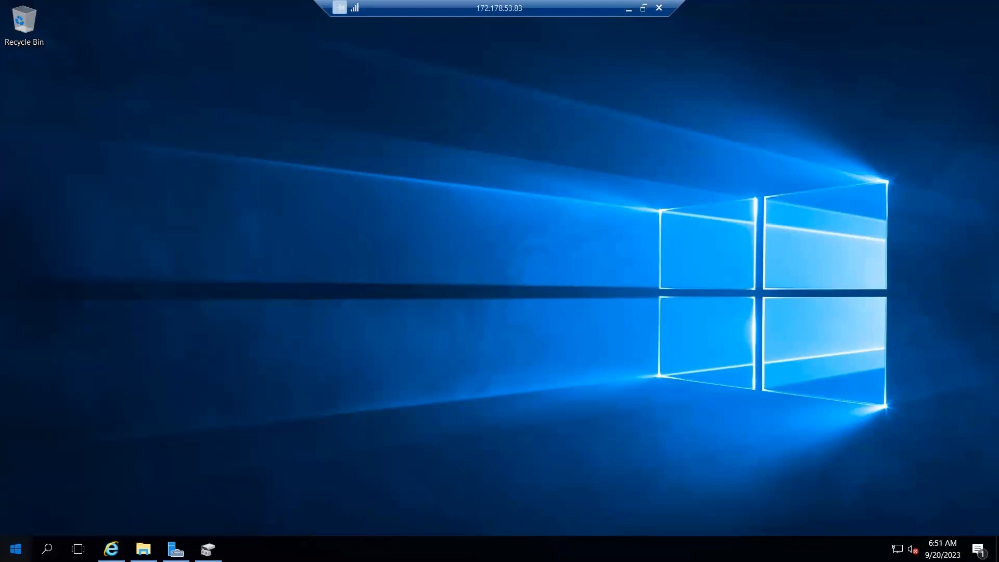
key(super)
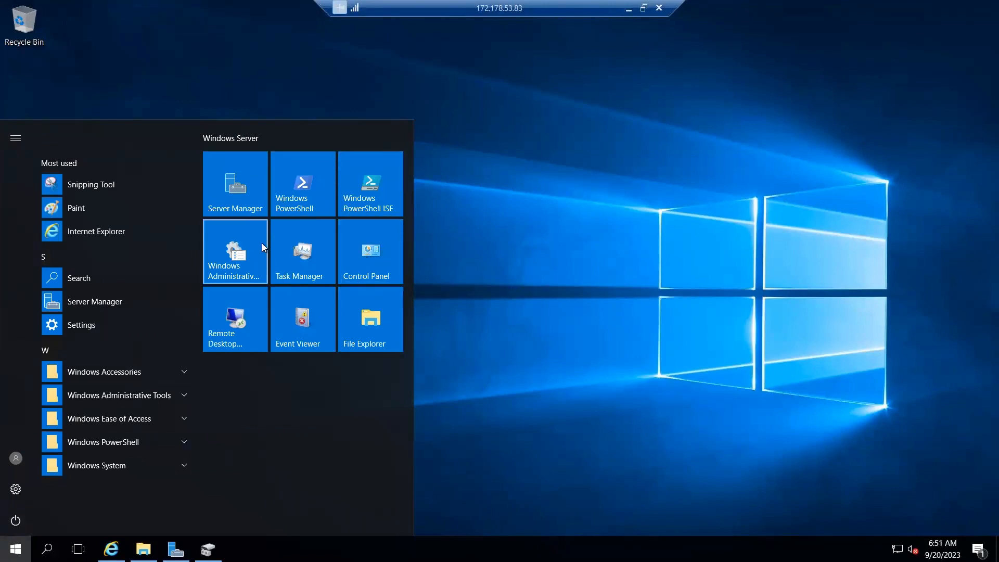
click(82, 230)
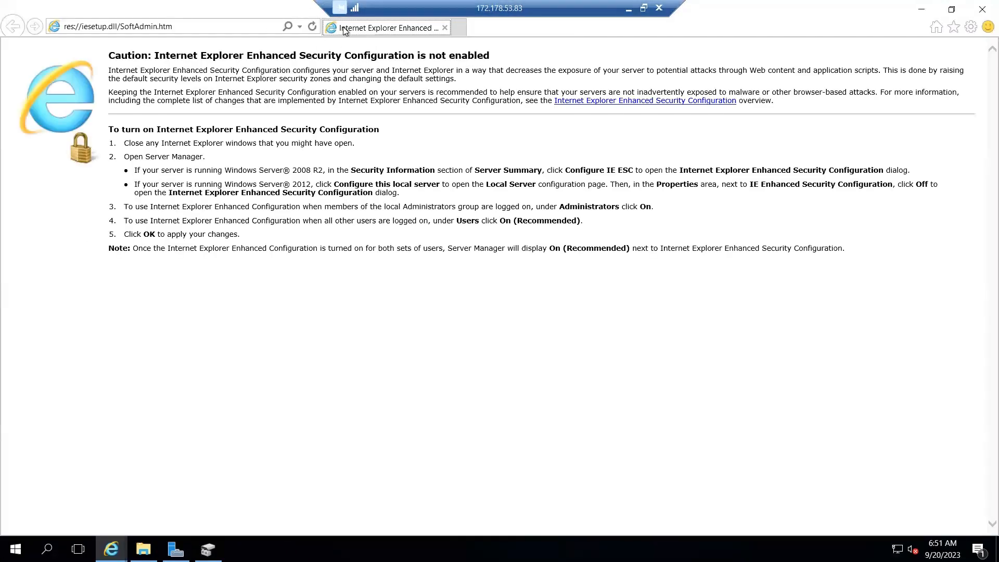
- Paste the Download Center URL to load the Azure File Sync Agent page
click(245, 32)
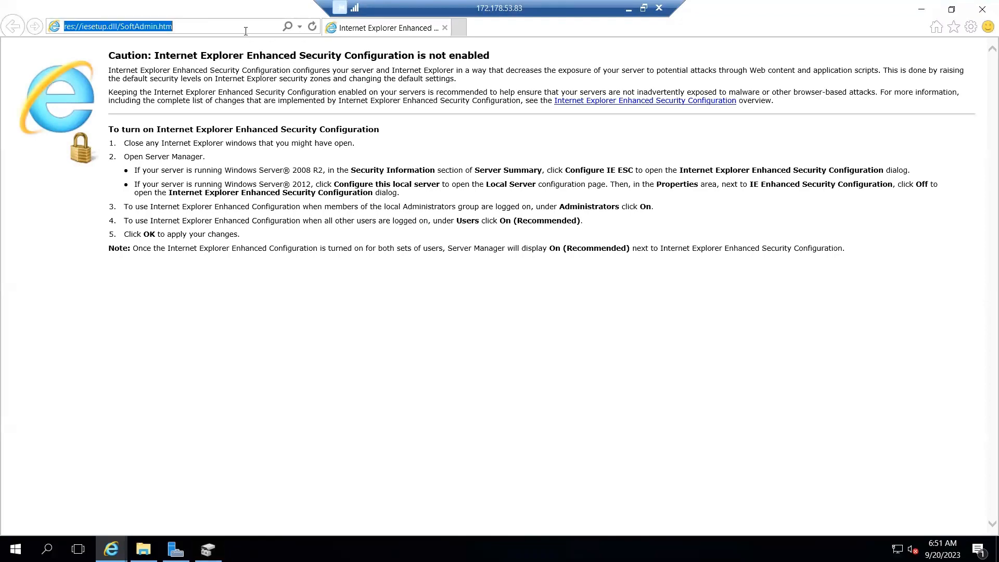
text(https://www.microsoft.com/en-us/download/details.aspx?id=57159)
key(Return)
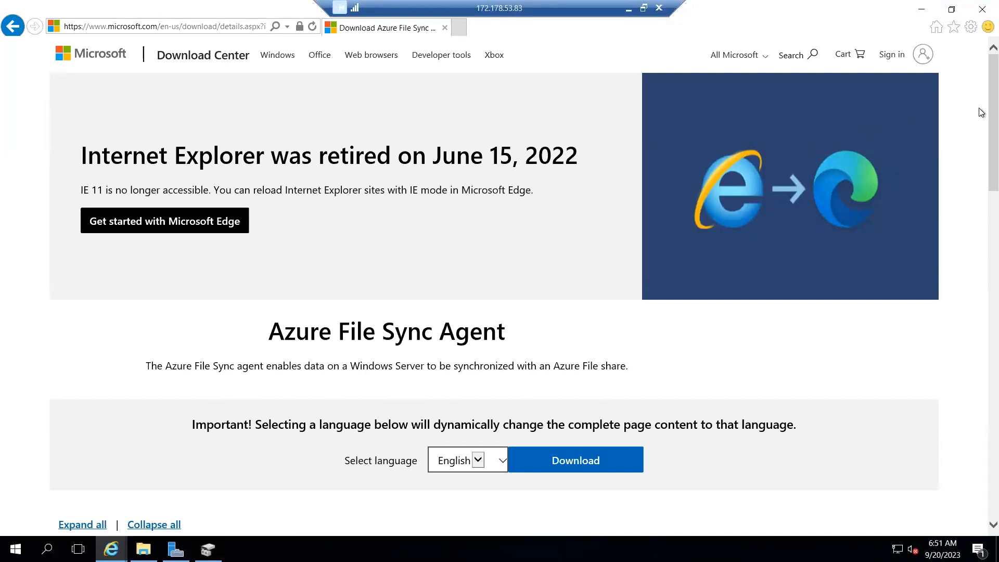
- Request the Azure File Sync Agent download and check the page language is English
scroll(982, 228, down, 5)
scroll(981, 228, down, 7)
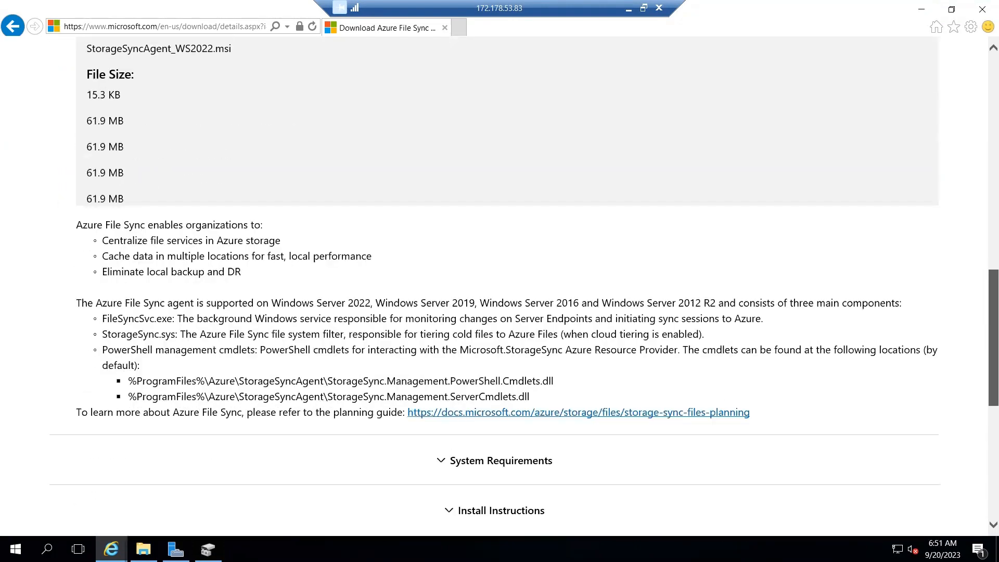
scroll(981, 227, up, 9)
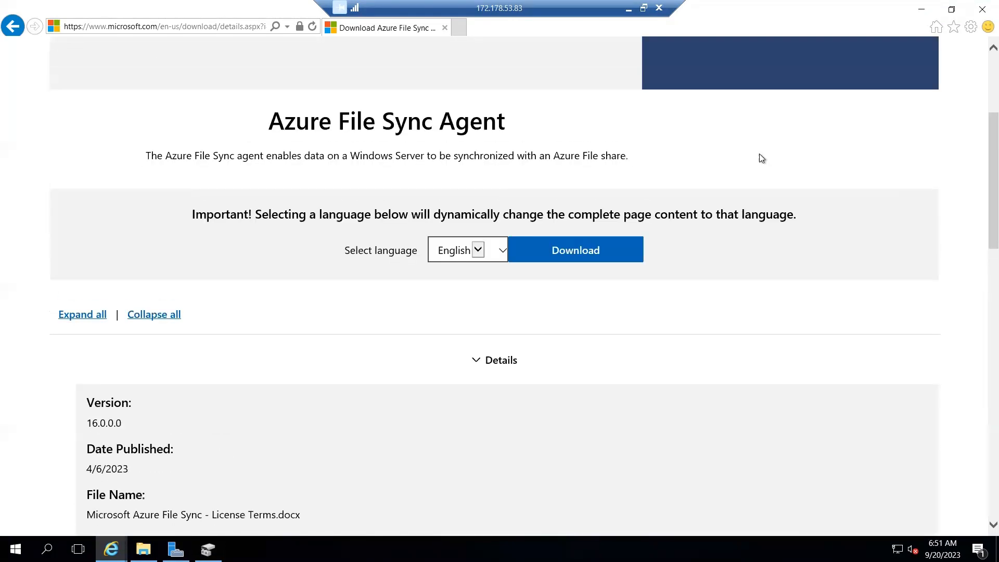
click(587, 258)
click(506, 255)
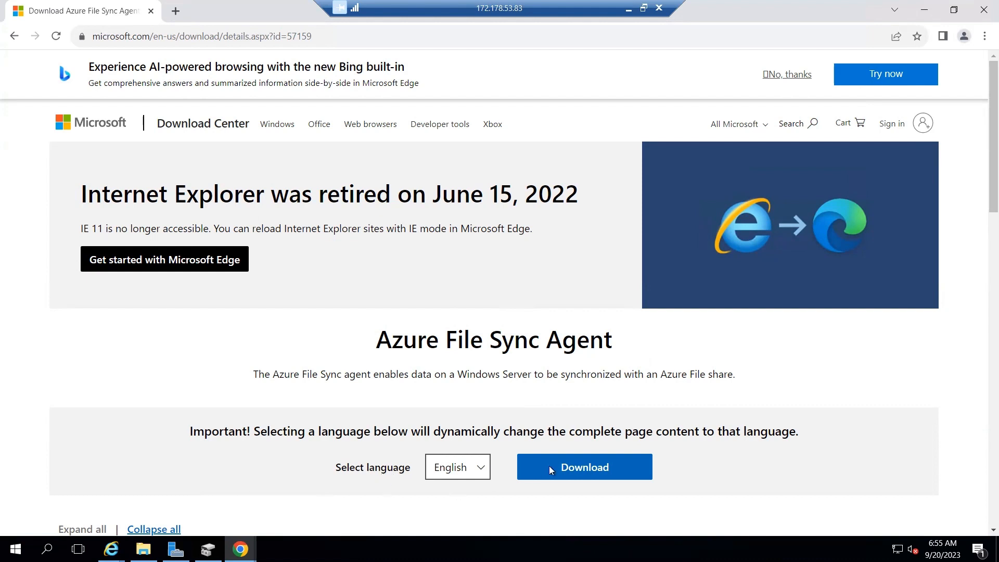
- Tick StorageSyncAgent_WS2016.msi (61.9 MB) in the file list and download it
click(599, 468)
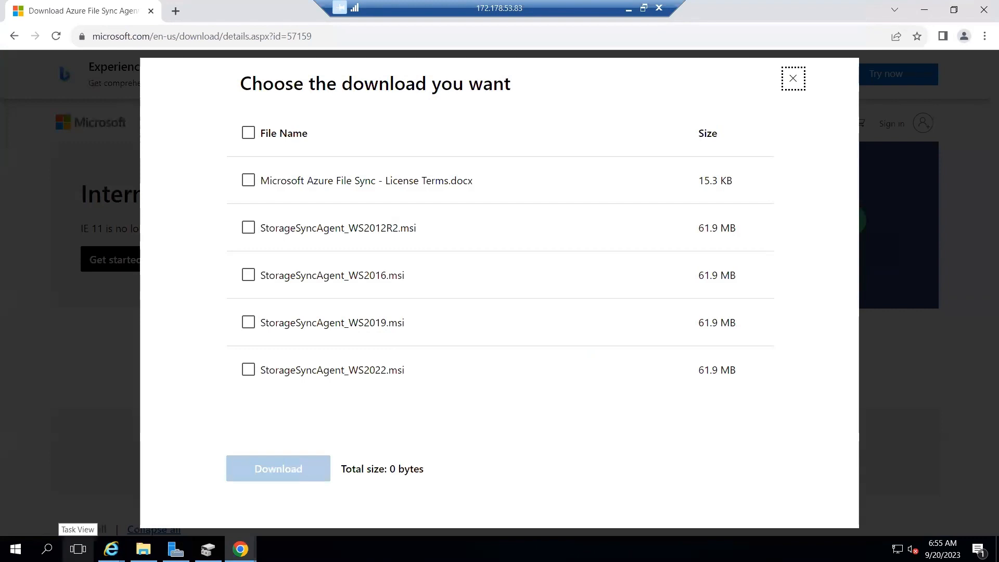
mouse_move(111, 549)
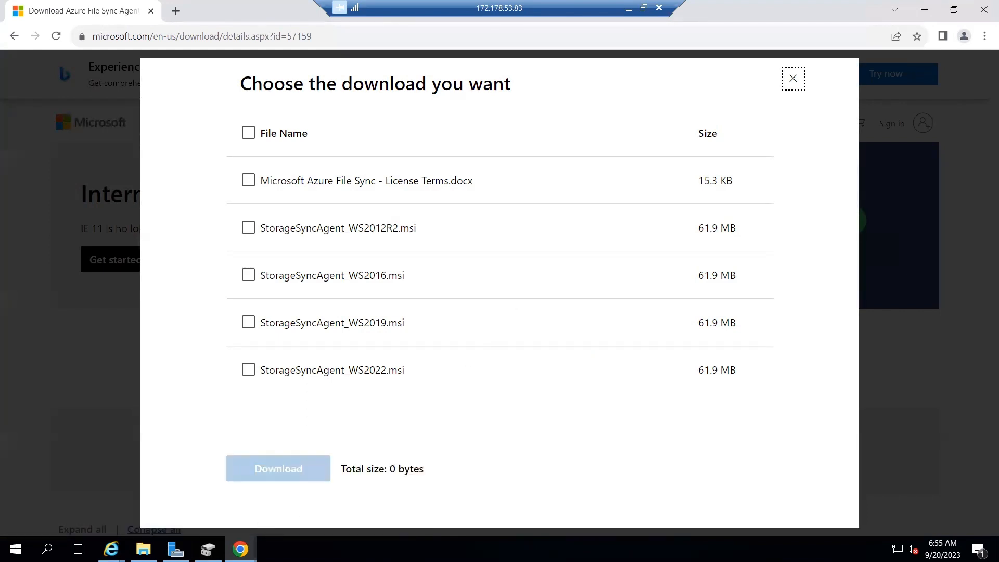
mouse_move(240, 549)
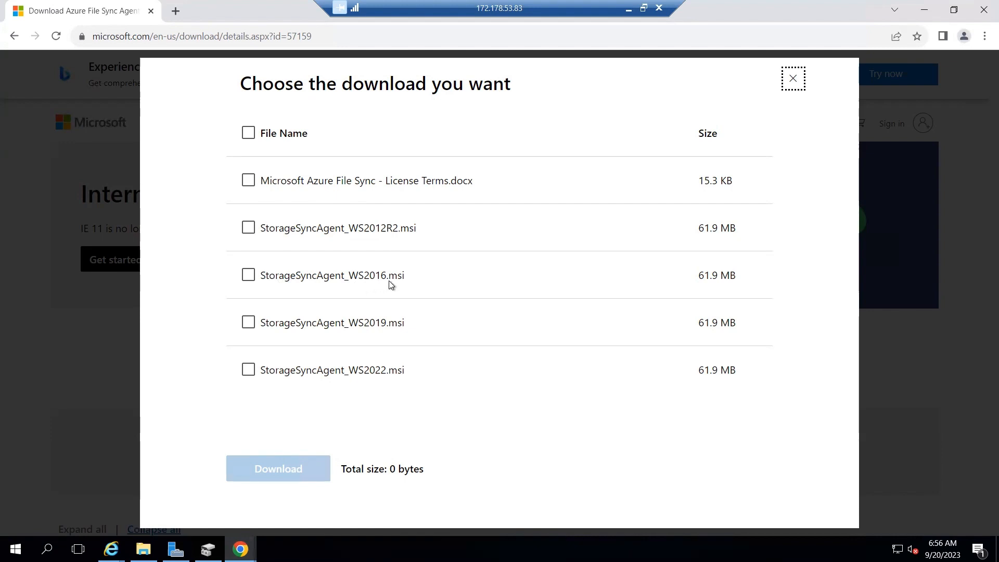
click(249, 277)
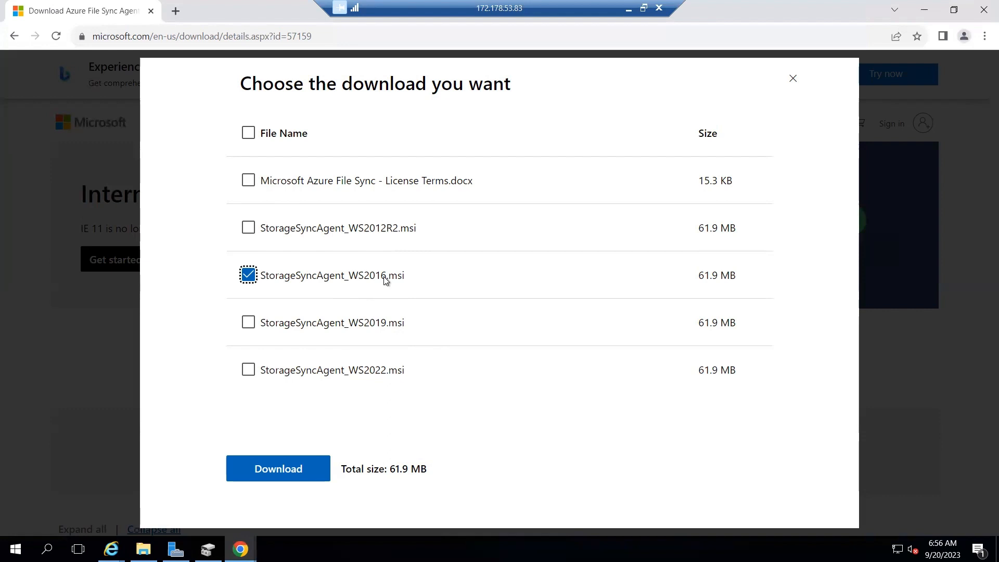
click(270, 470)
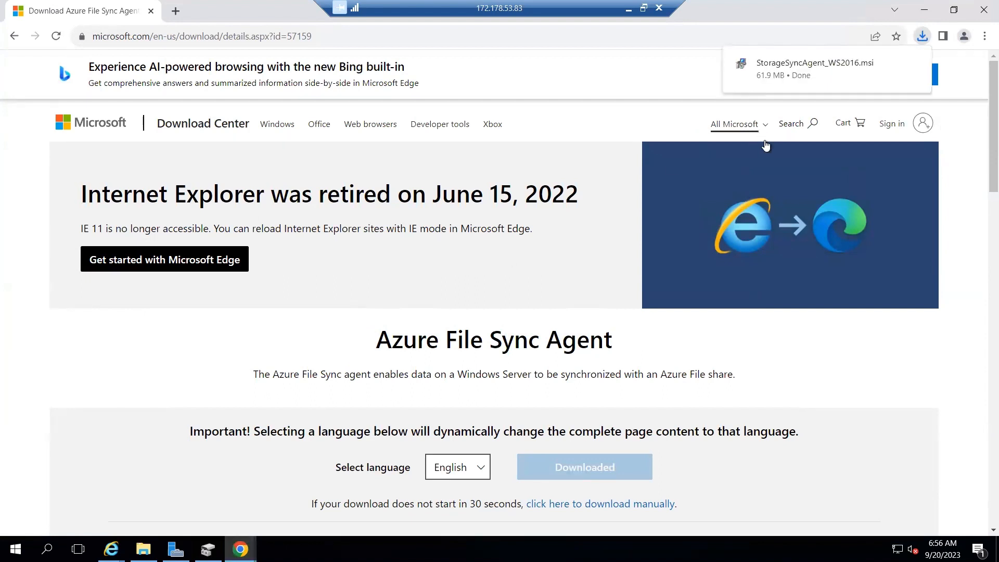
- Run StorageSyncAgent_WS2016.msi and accept the default license, location, proxy and Microsoft Update settings
click(779, 79)
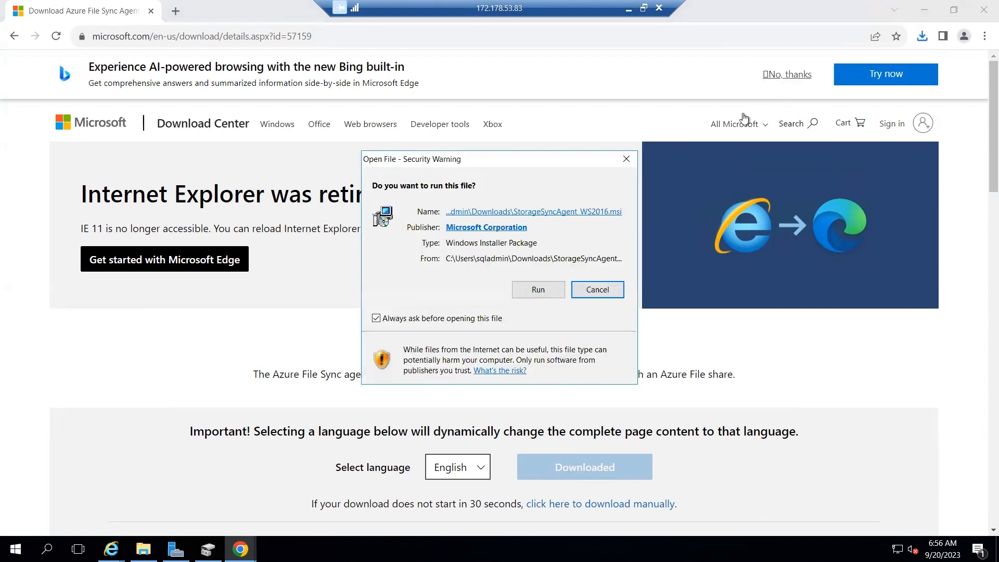
click(542, 292)
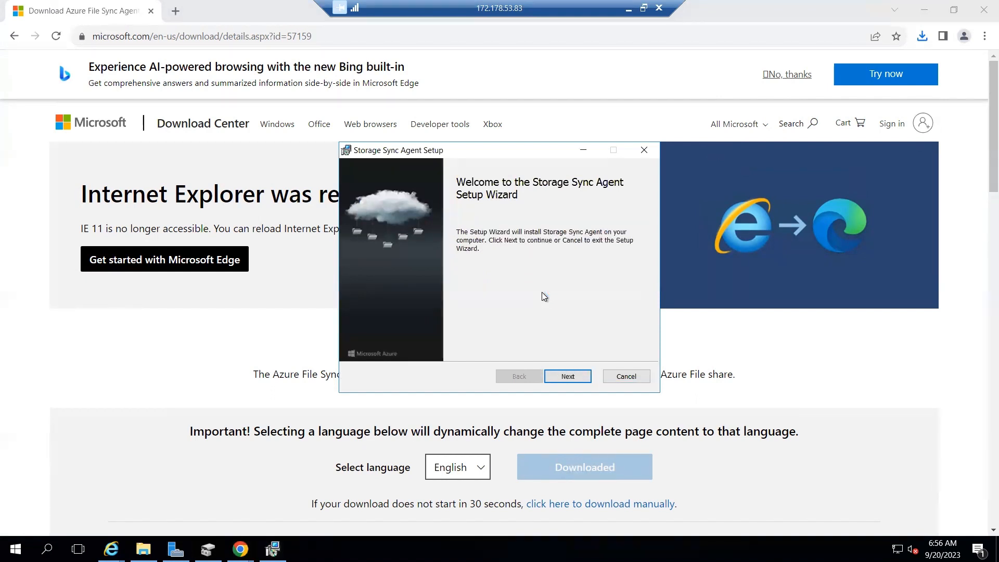
click(567, 380)
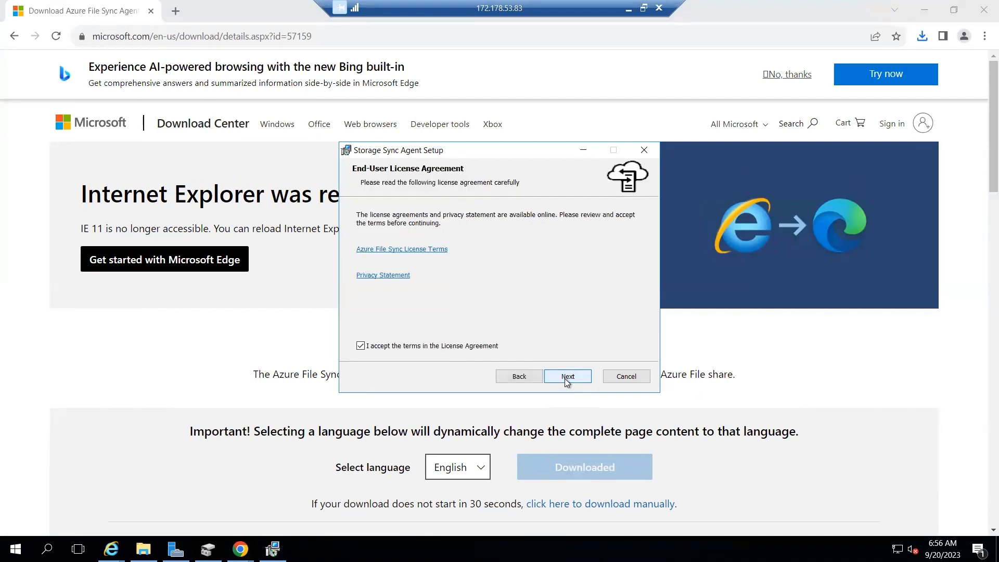
click(567, 381)
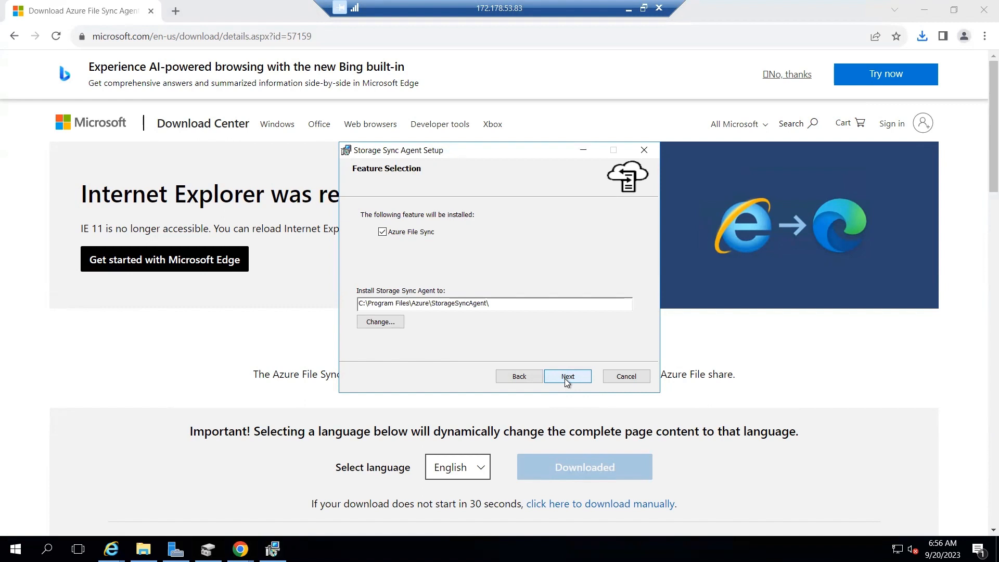
click(567, 381)
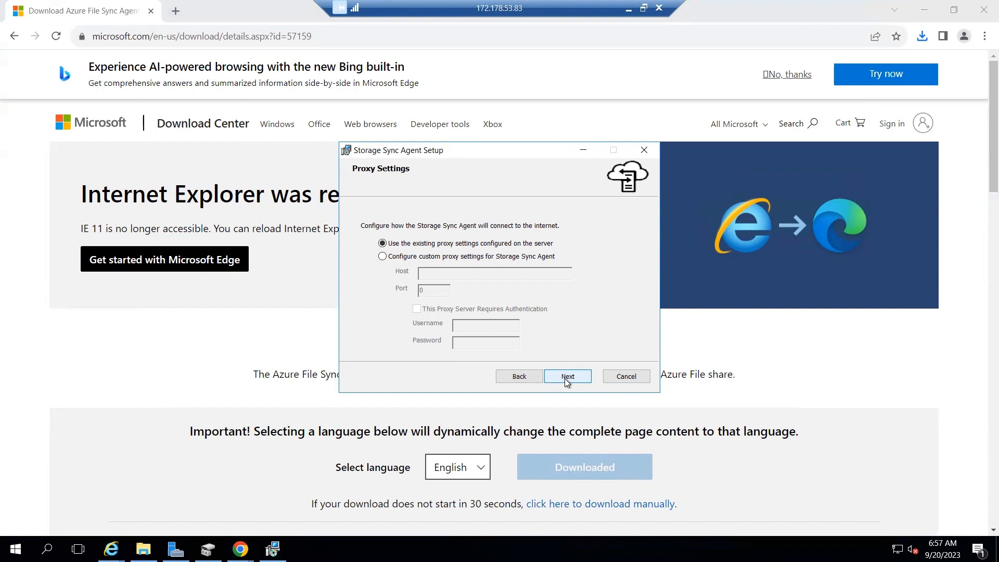
click(566, 381)
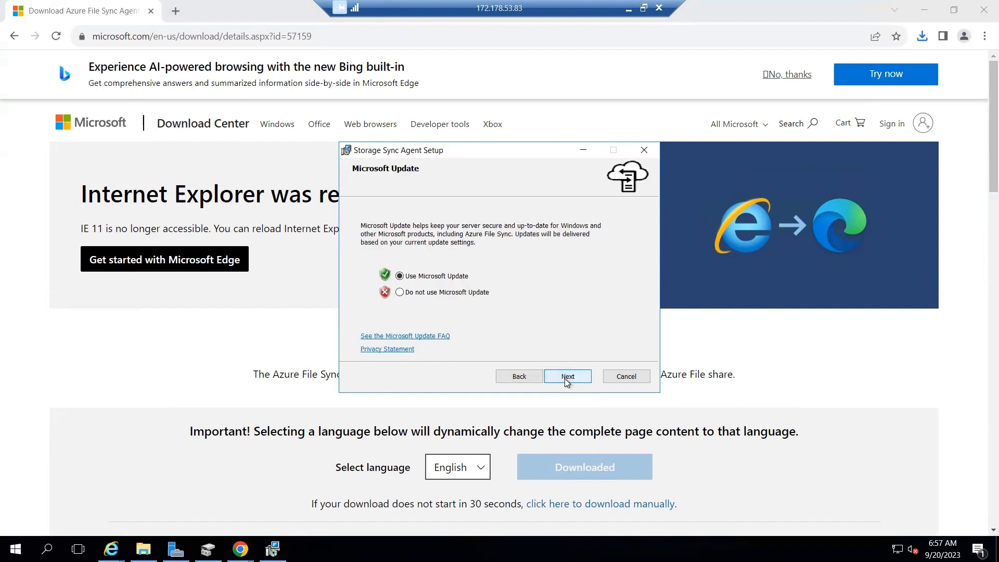
click(566, 380)
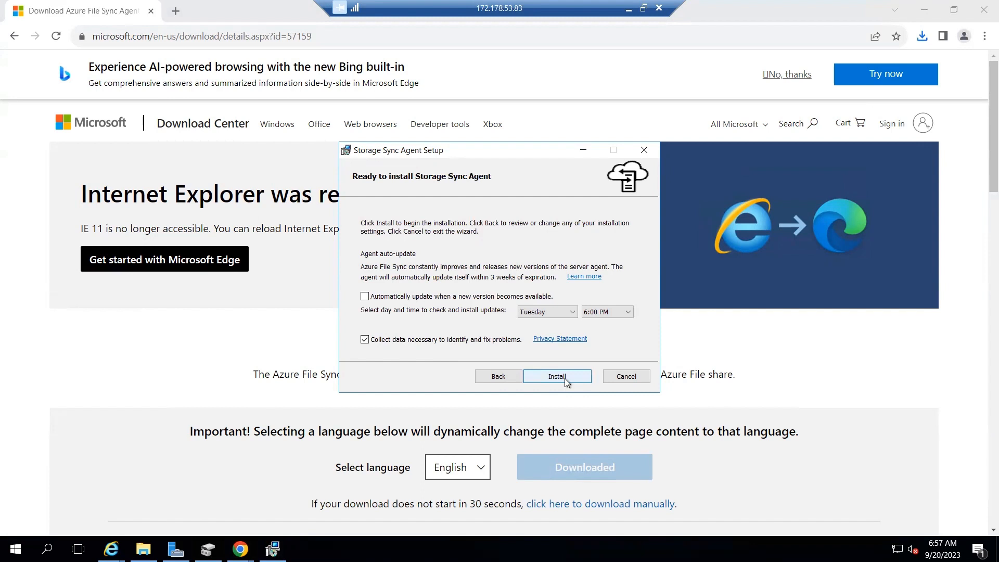
- Start the install and choose to terminate open MMC sessions when warned
click(567, 379)
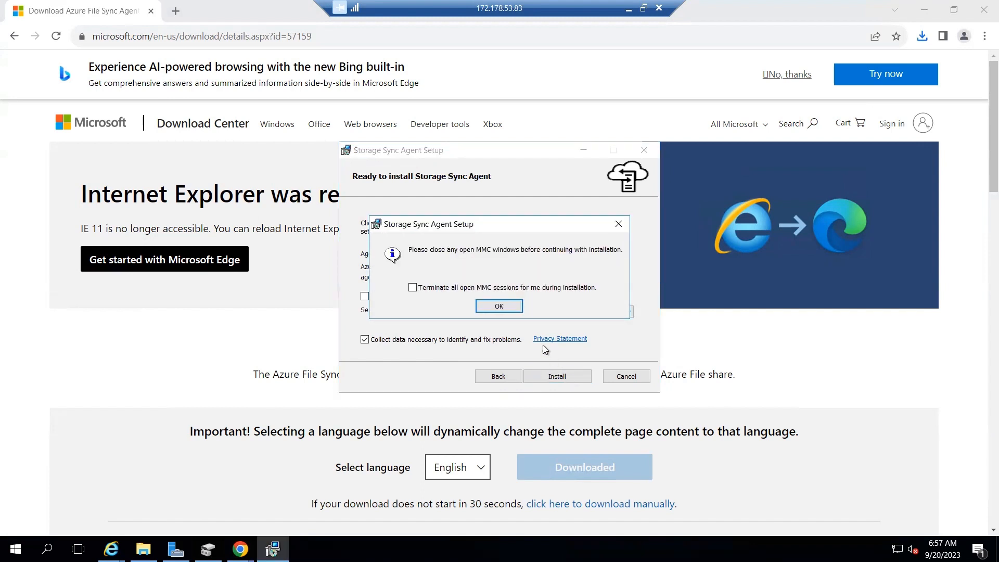
click(508, 311)
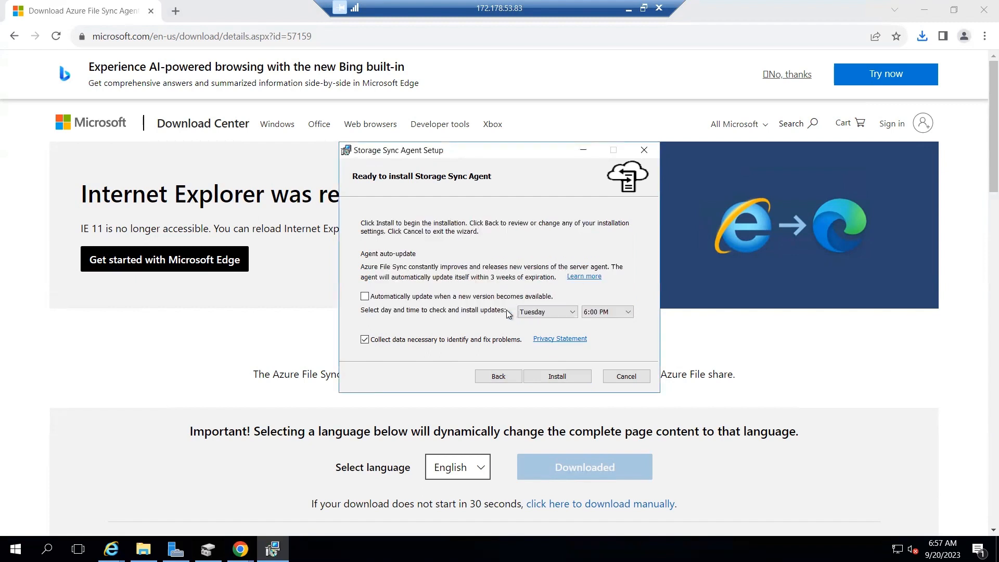
click(559, 378)
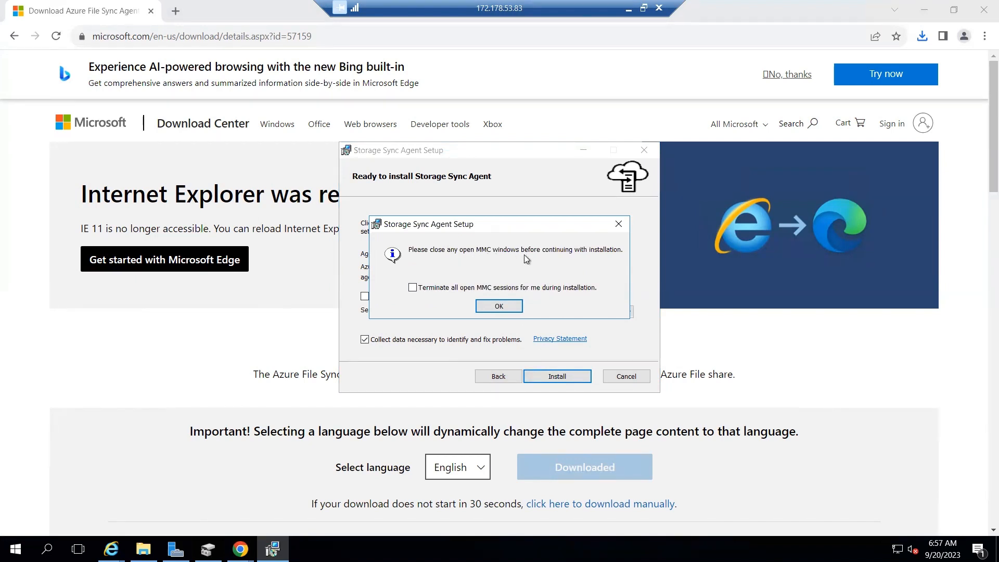
click(413, 289)
click(492, 306)
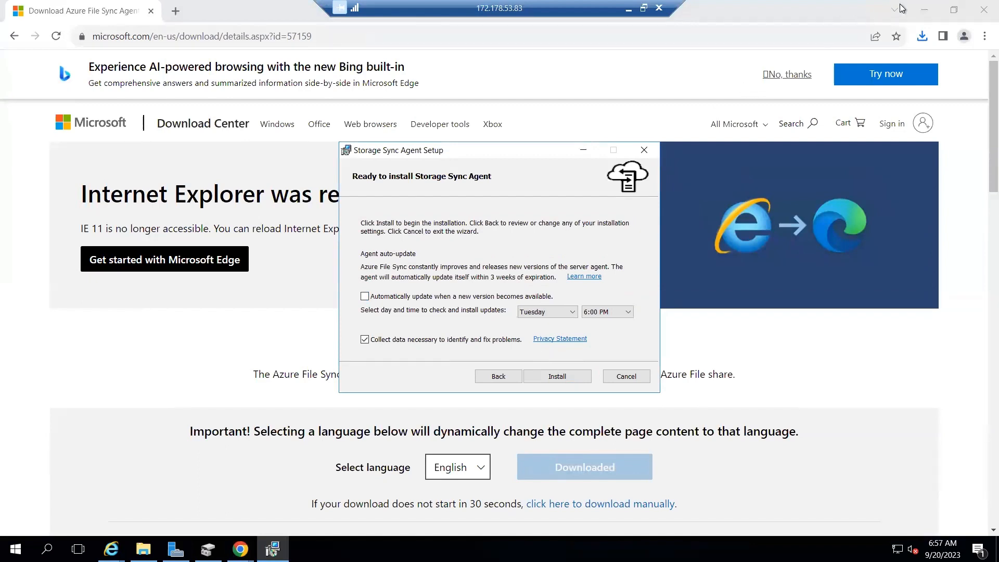
- Close both Chrome windows and Internet Explorer with Close all tabs
click(976, 11)
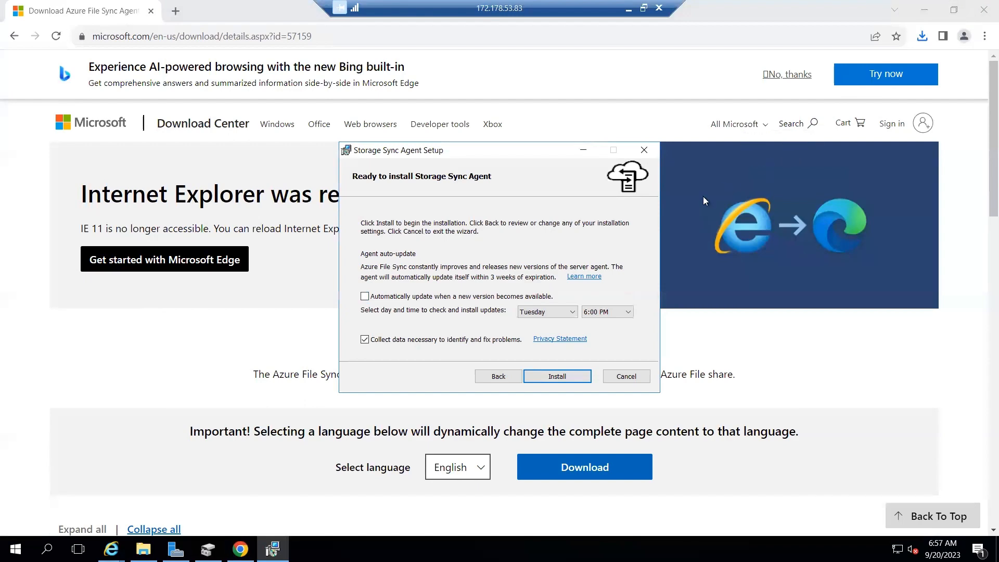
click(976, 10)
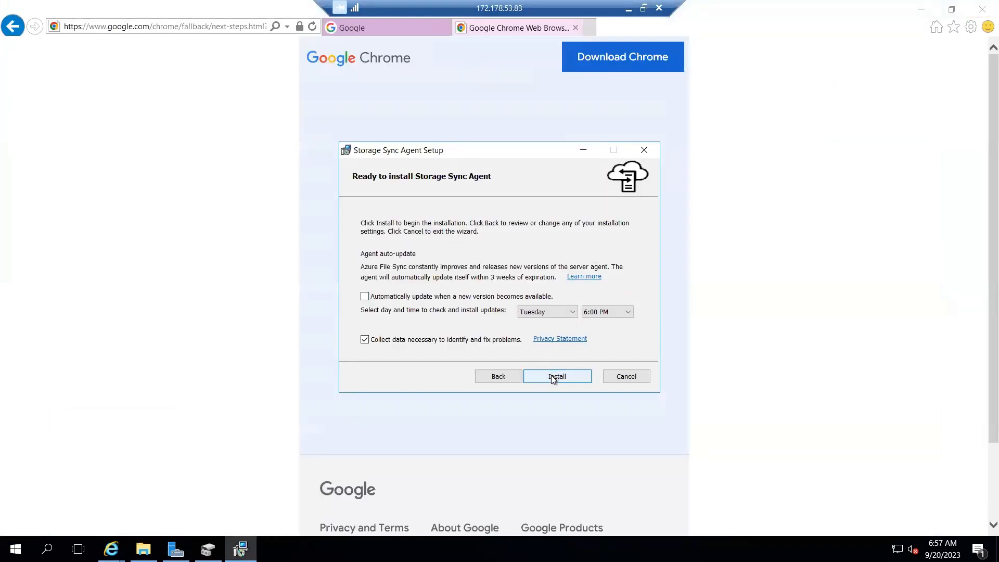
click(980, 12)
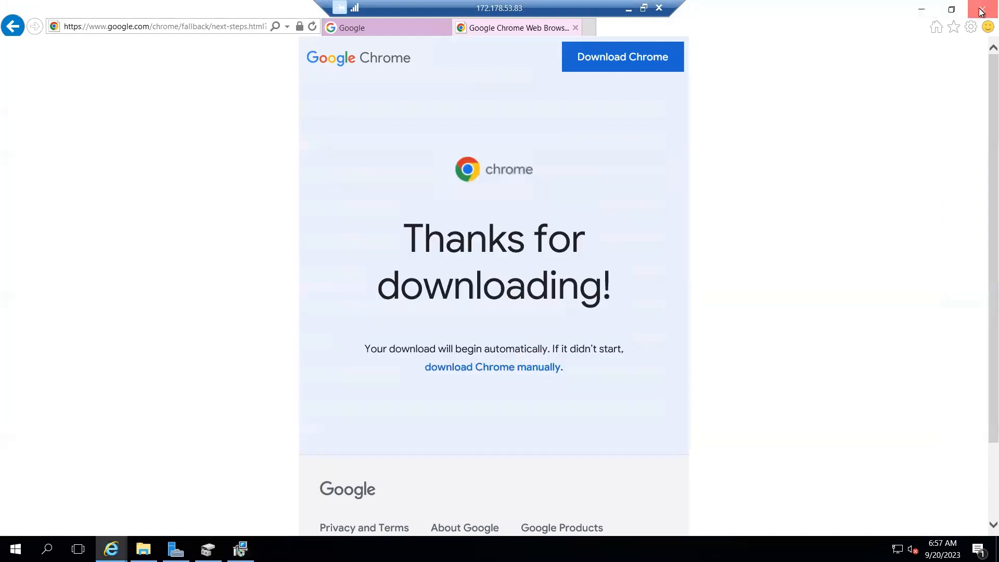
click(980, 12)
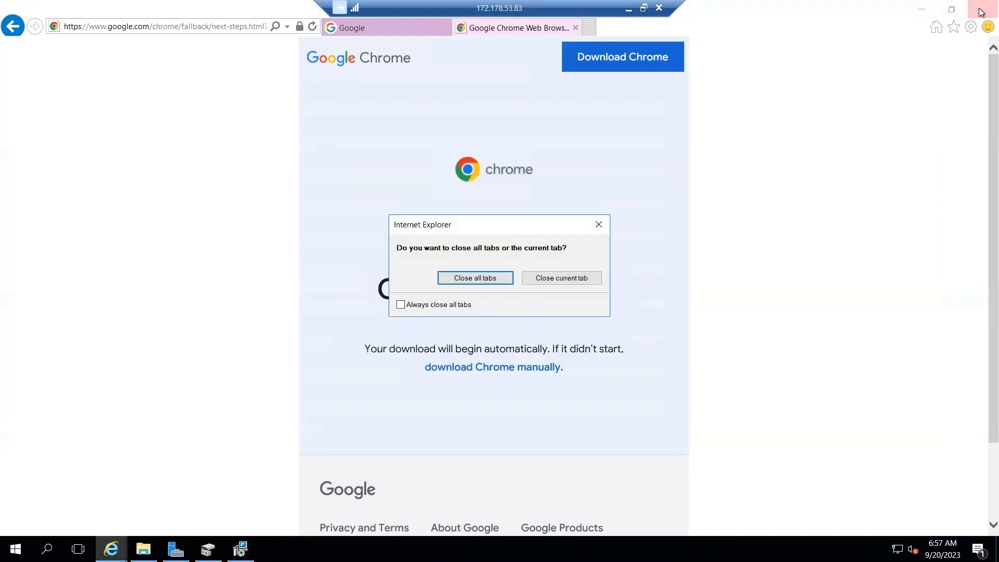
click(476, 279)
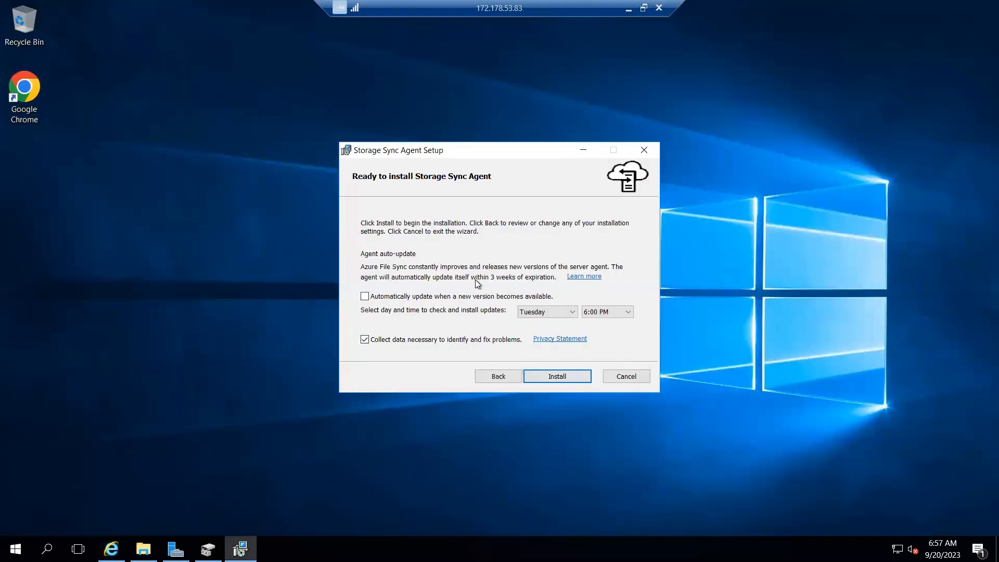
- Restart the install, confirm ending MMC sessions, and install the Storage Sync Agent
click(566, 375)
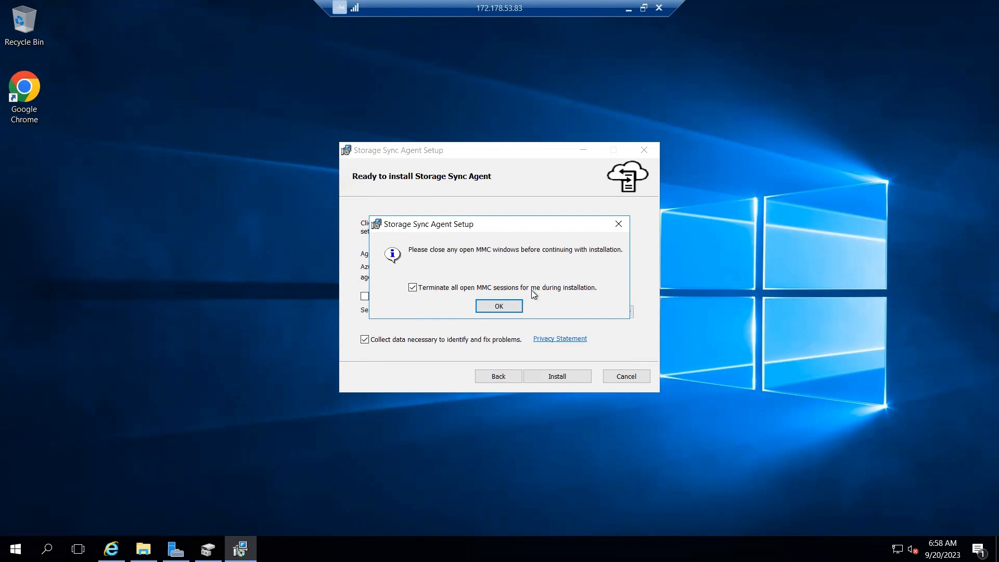
click(512, 309)
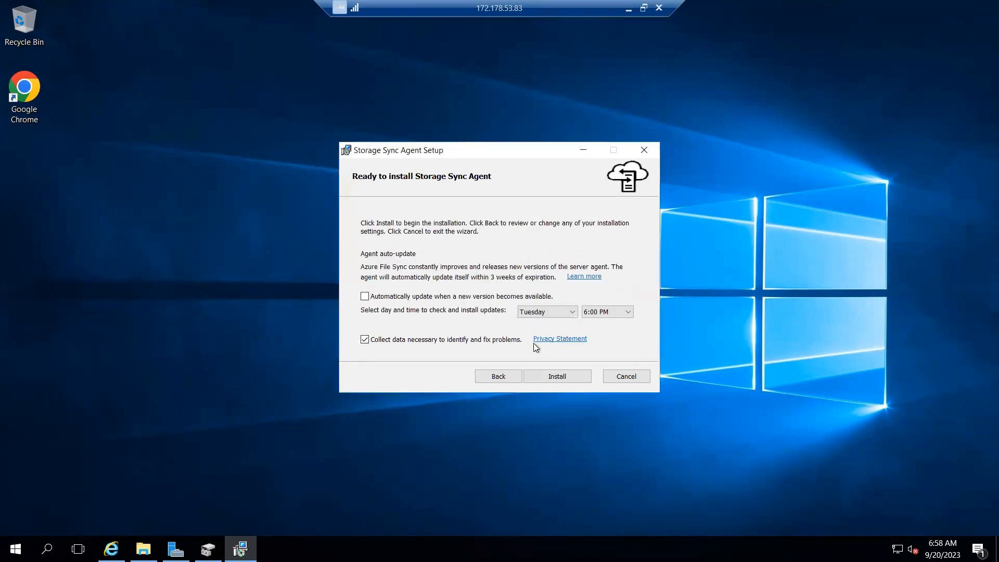
click(554, 377)
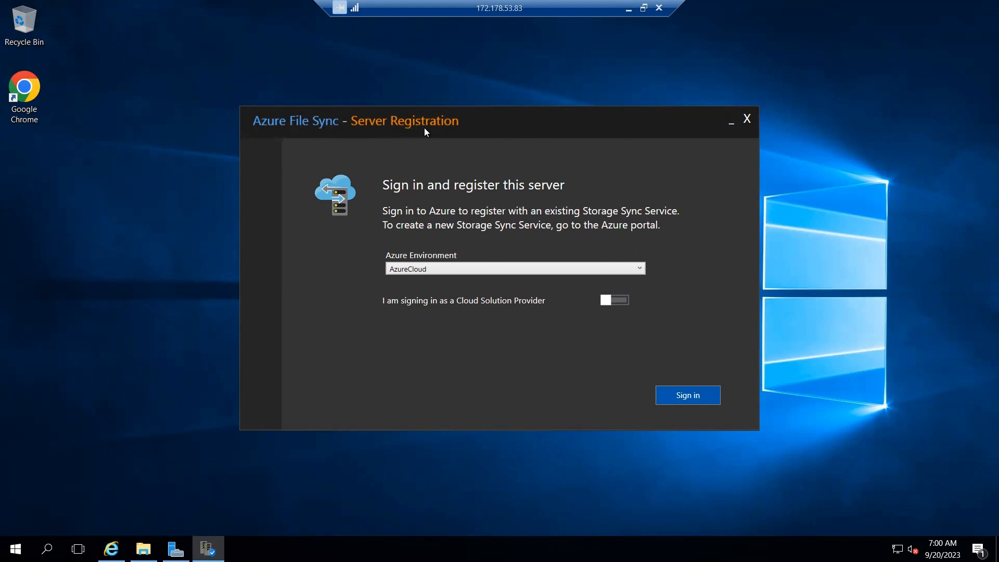
- Keep AzureCloud as the Azure environment and begin signing in
click(641, 270)
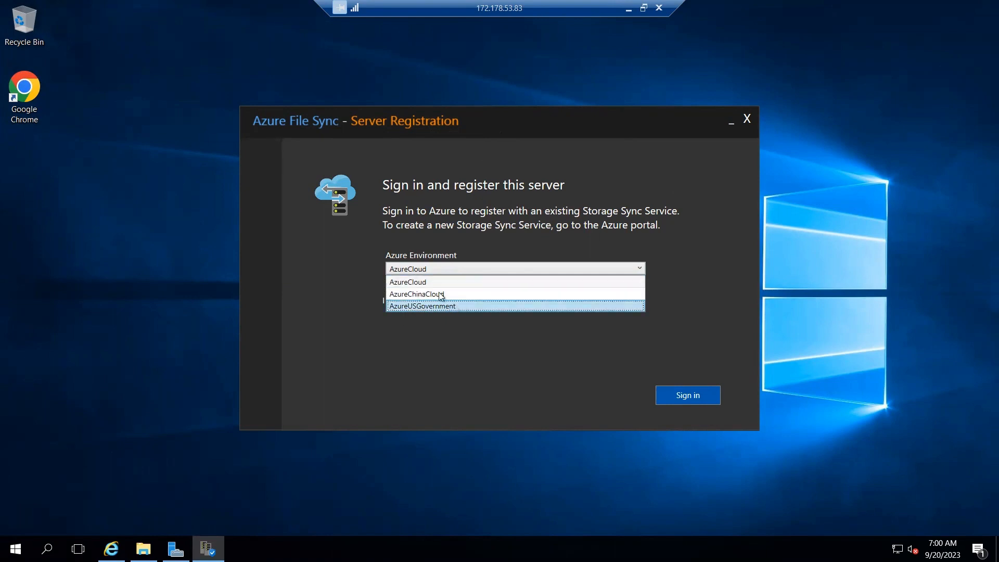
click(419, 284)
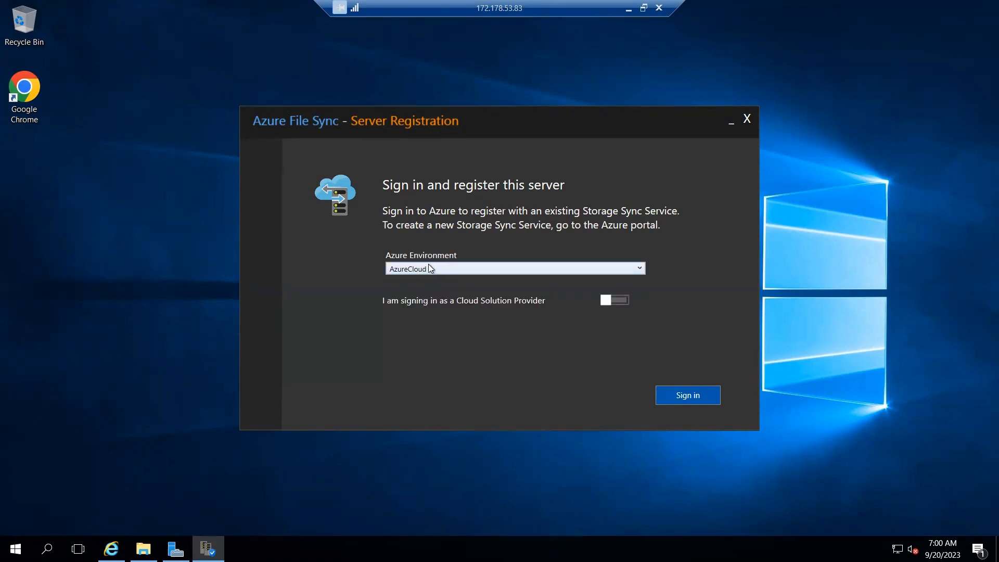
click(688, 396)
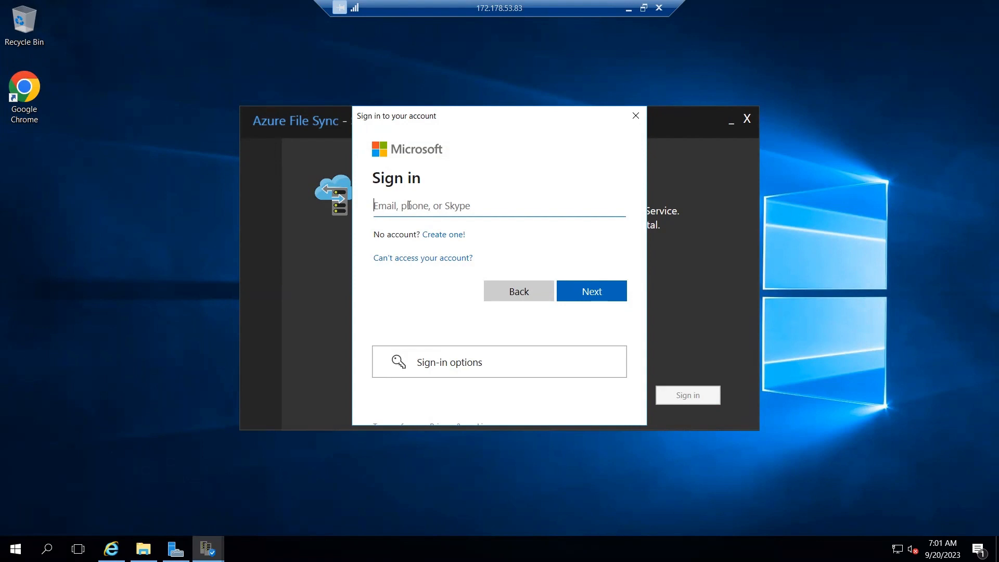
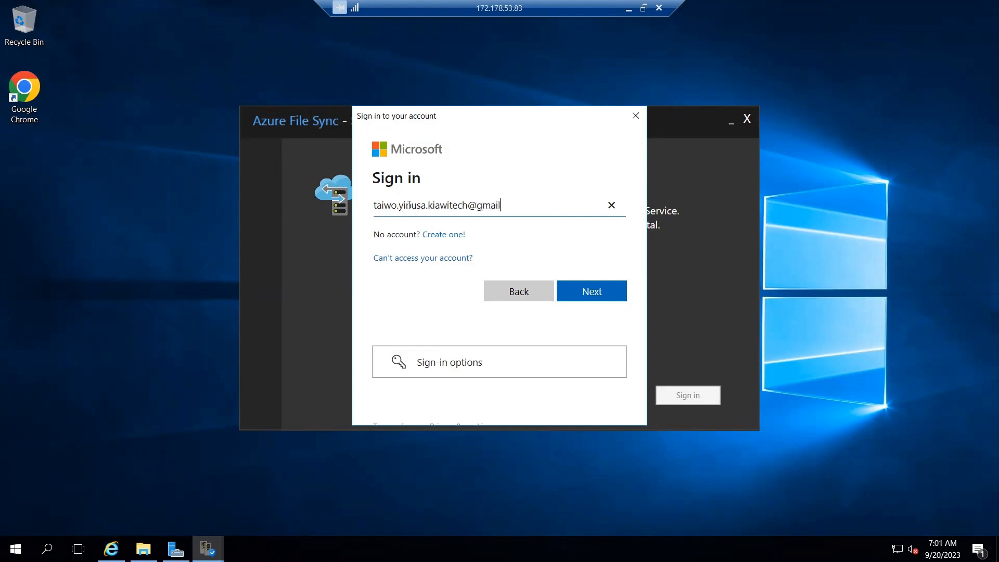
- Sign in with the account e-mail, the account password and the emailed verification code
click(598, 295)
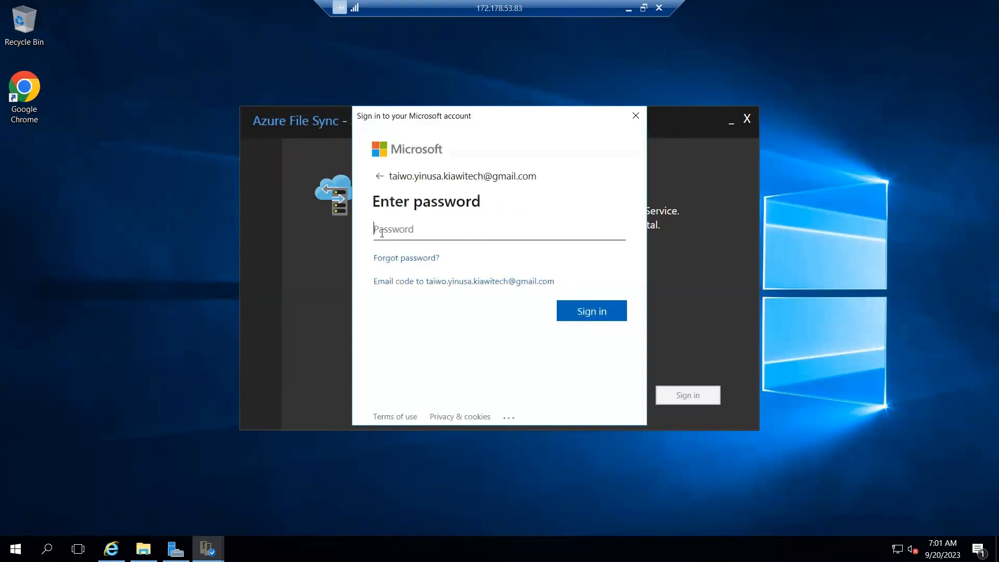
text(*****)
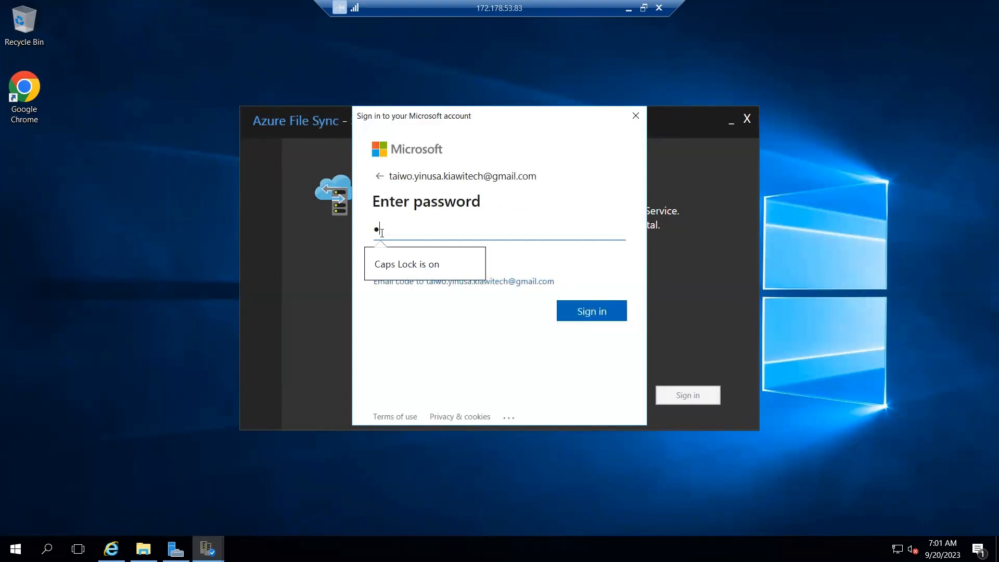
text(*******)
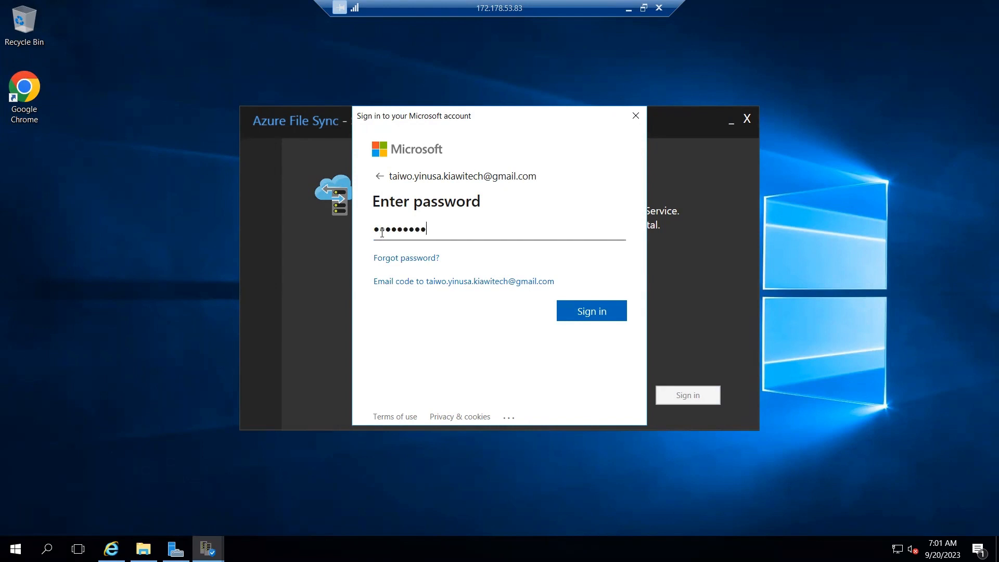
text(***)
click(608, 322)
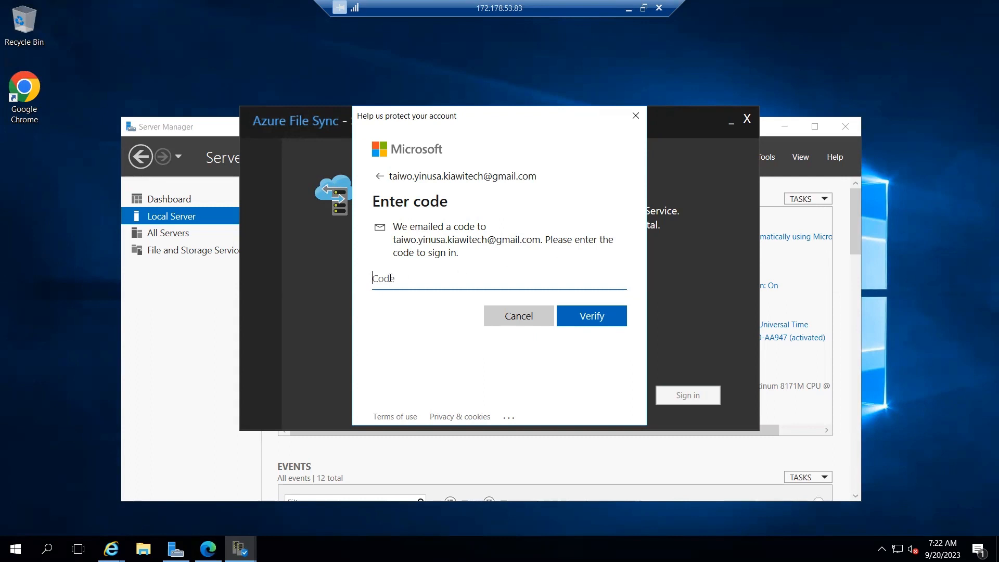
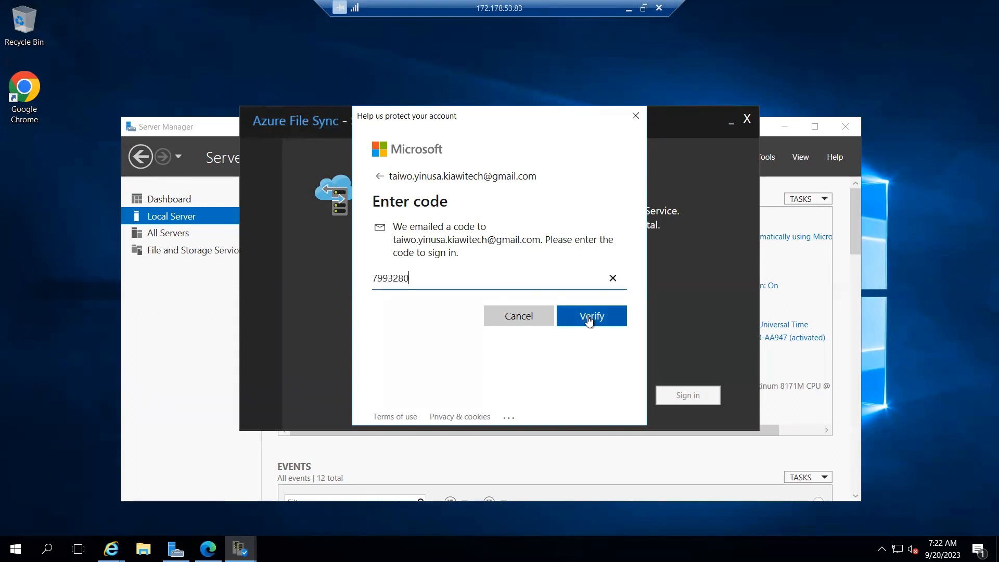
click(589, 319)
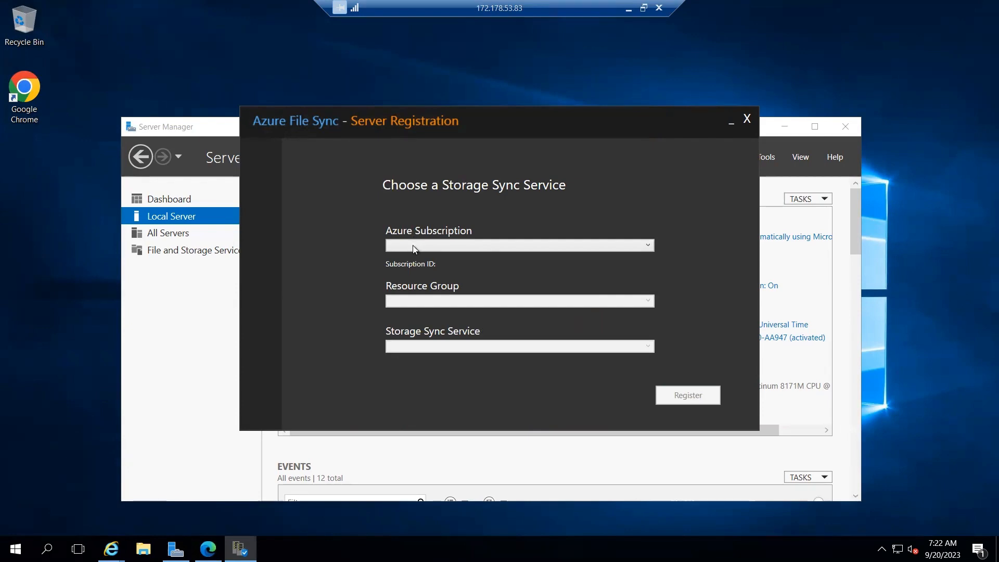
- Choose the subscription, the 'storage' resource group and the 'azuresync' Storage Sync Service
click(648, 246)
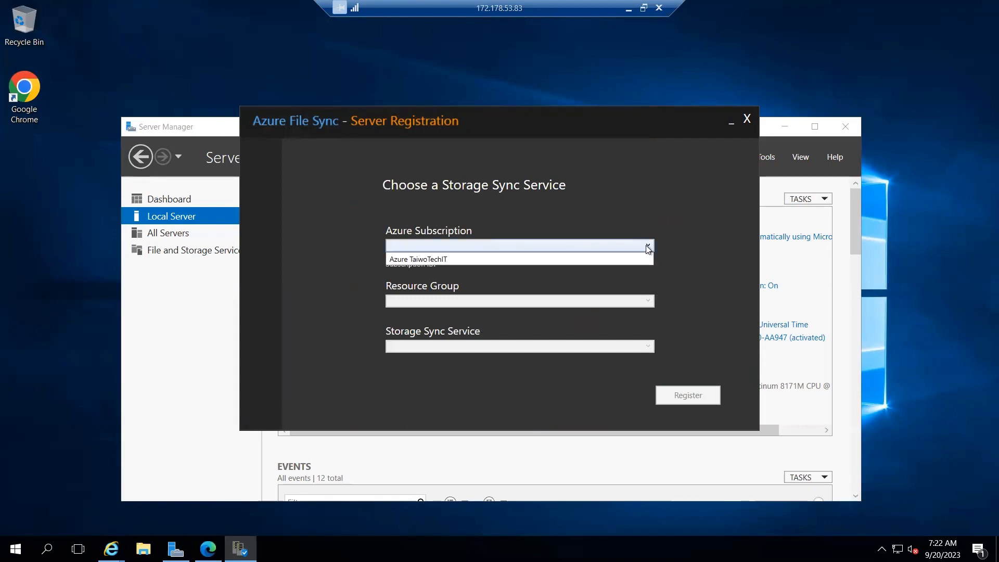
click(431, 259)
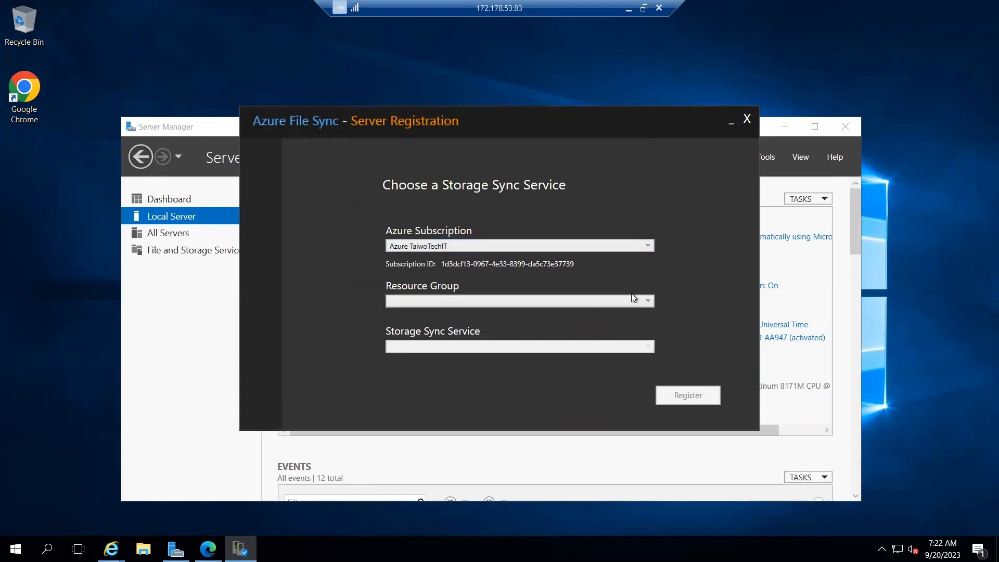
click(647, 302)
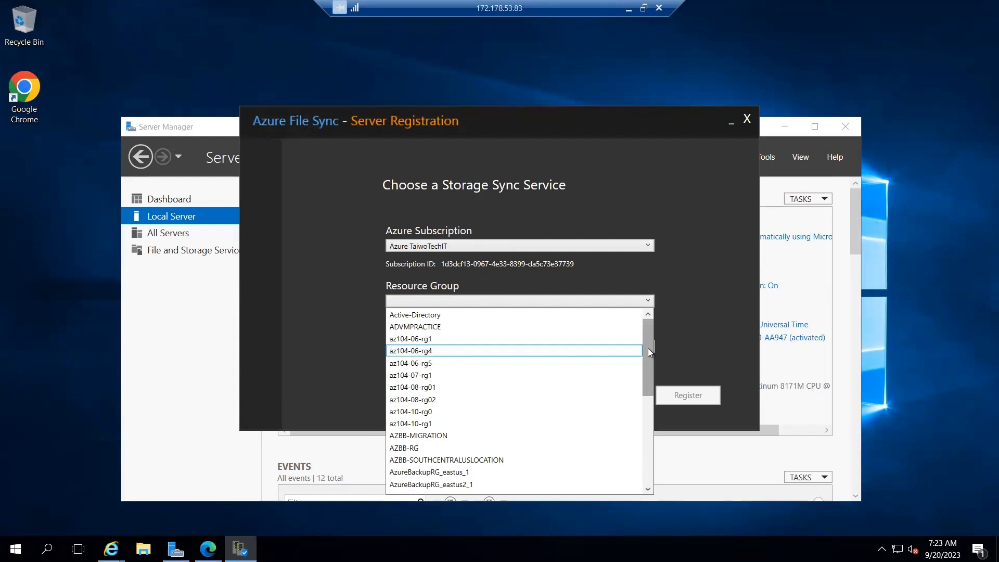
drag(648, 348, 644, 389)
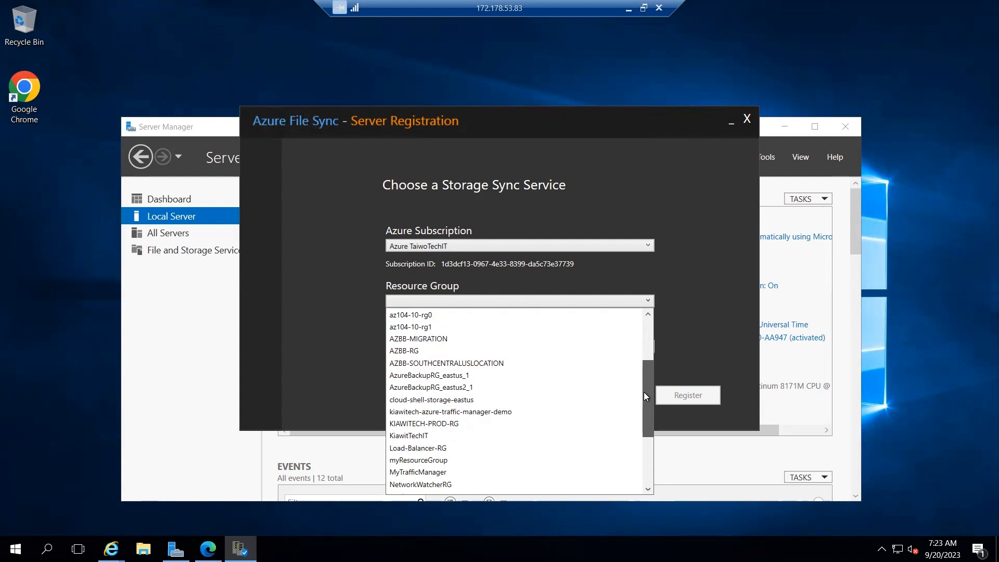
drag(644, 392, 647, 423)
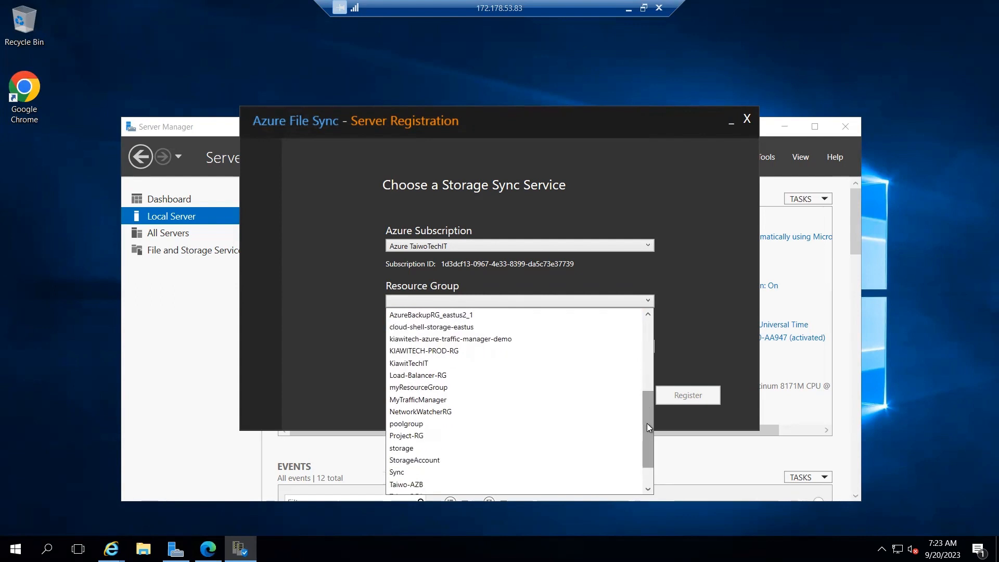
click(413, 448)
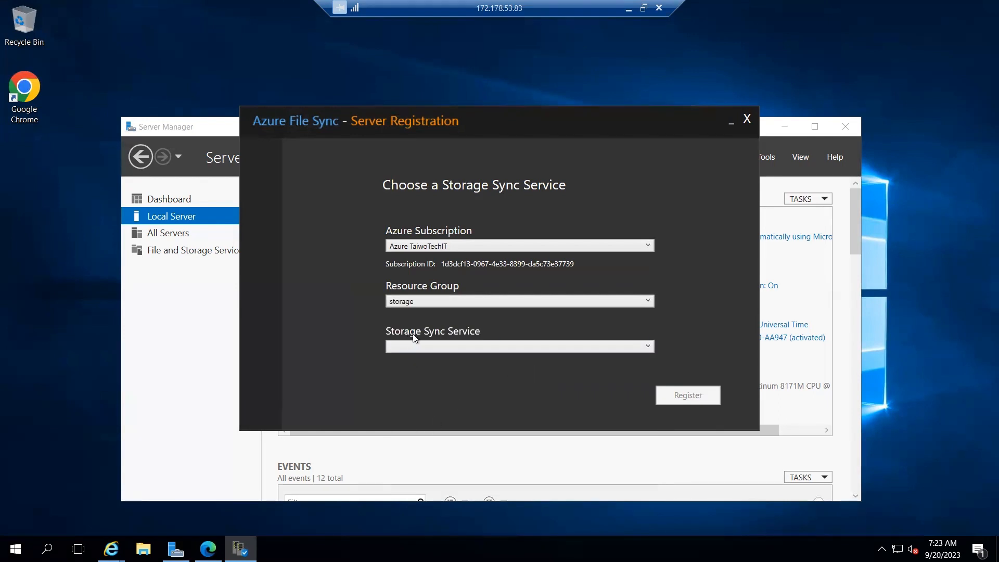
click(648, 346)
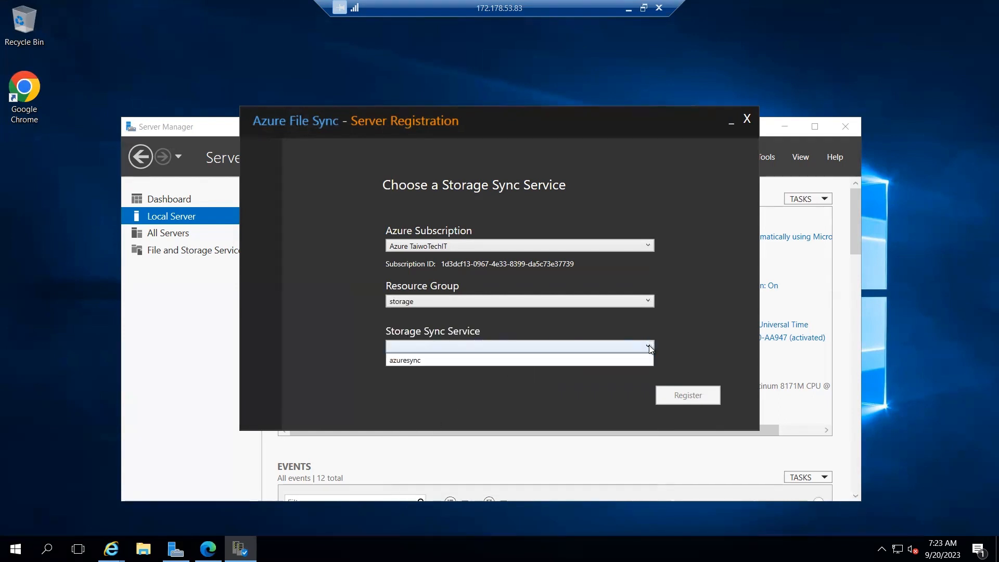
click(413, 362)
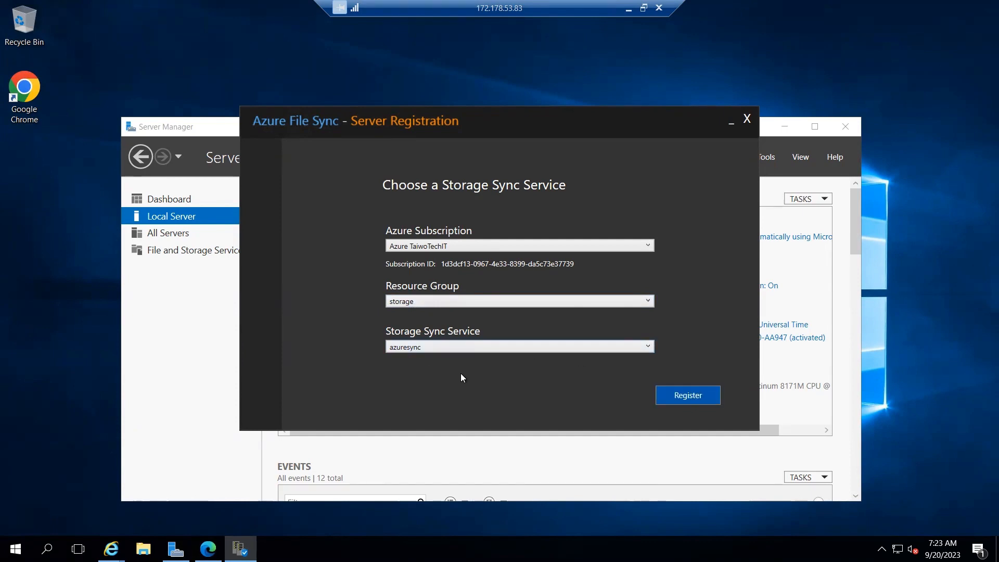
- Register the server, then close the registration window and minimize Server Manager
click(688, 396)
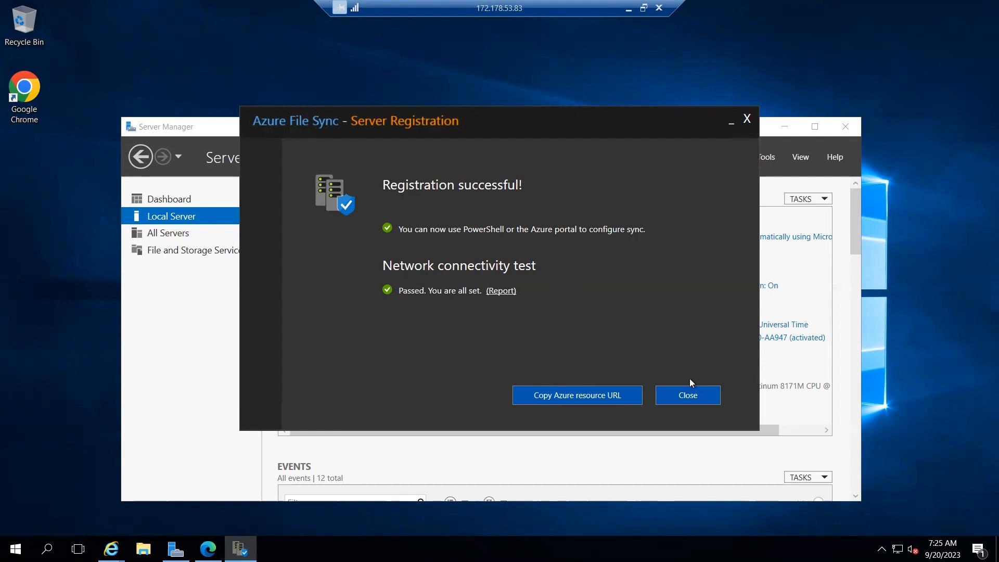
click(688, 394)
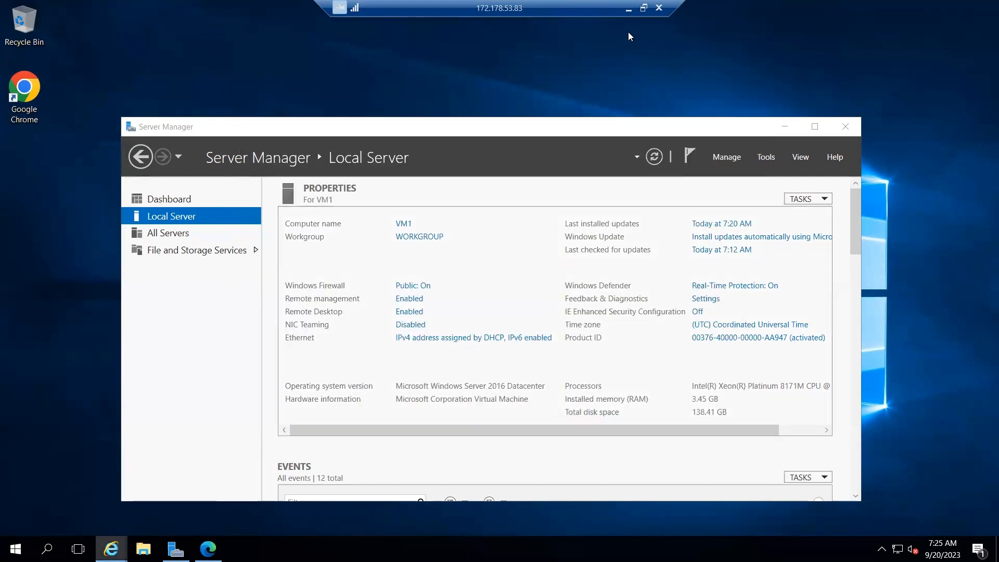
click(786, 127)
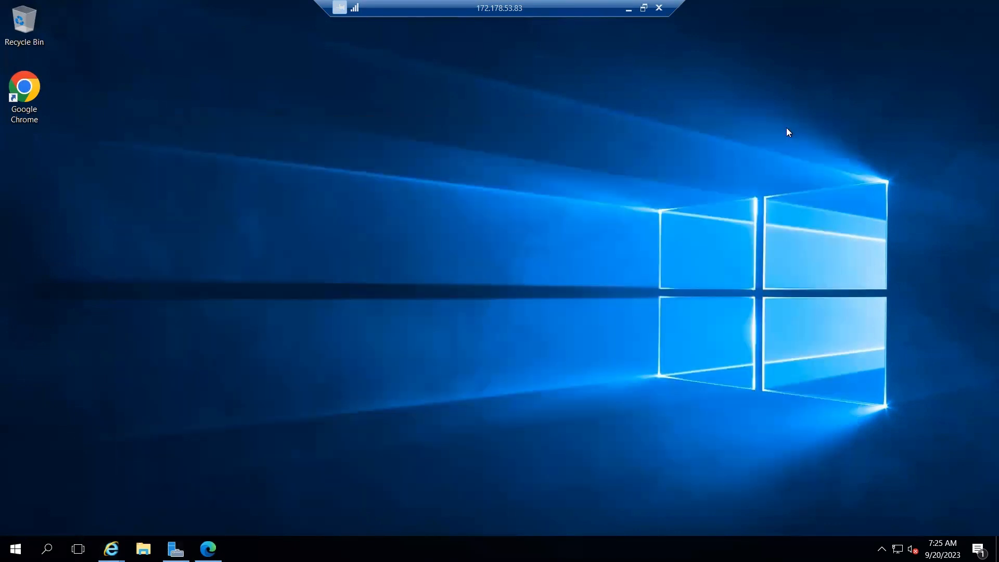
- Minimize the Remote Desktop session and return to the azuresync Azure portal tab in Edge
click(629, 8)
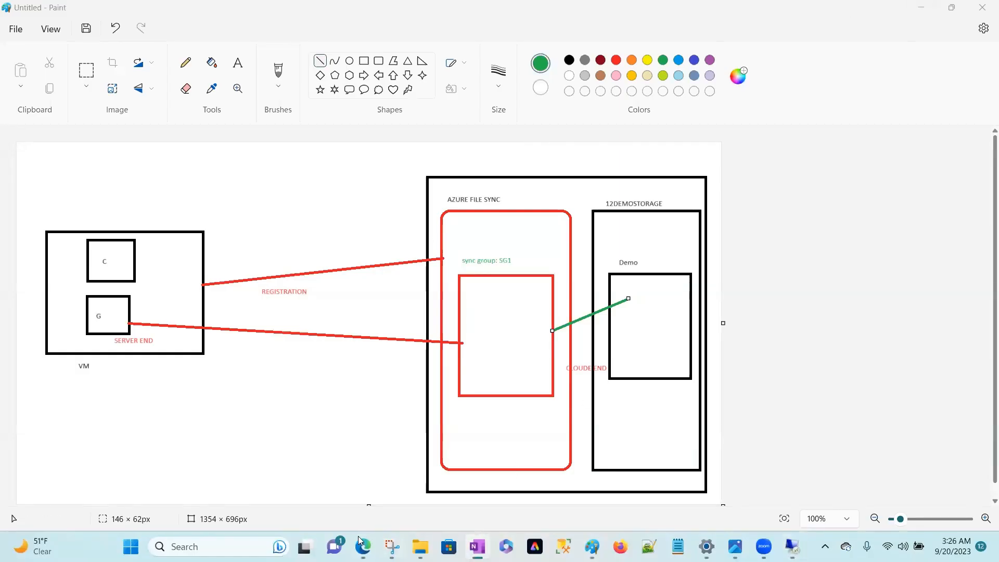
mouse_move(363, 547)
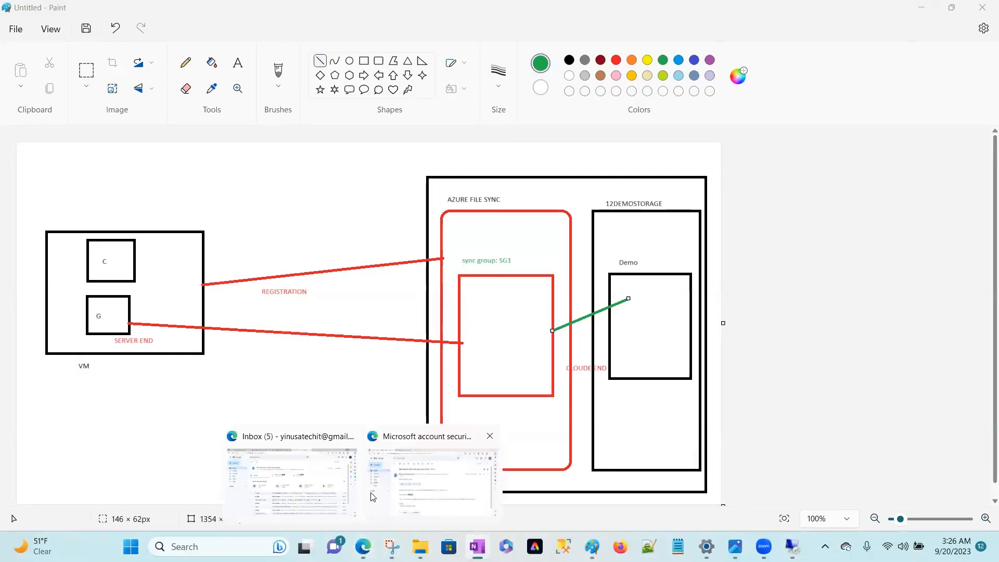
click(324, 495)
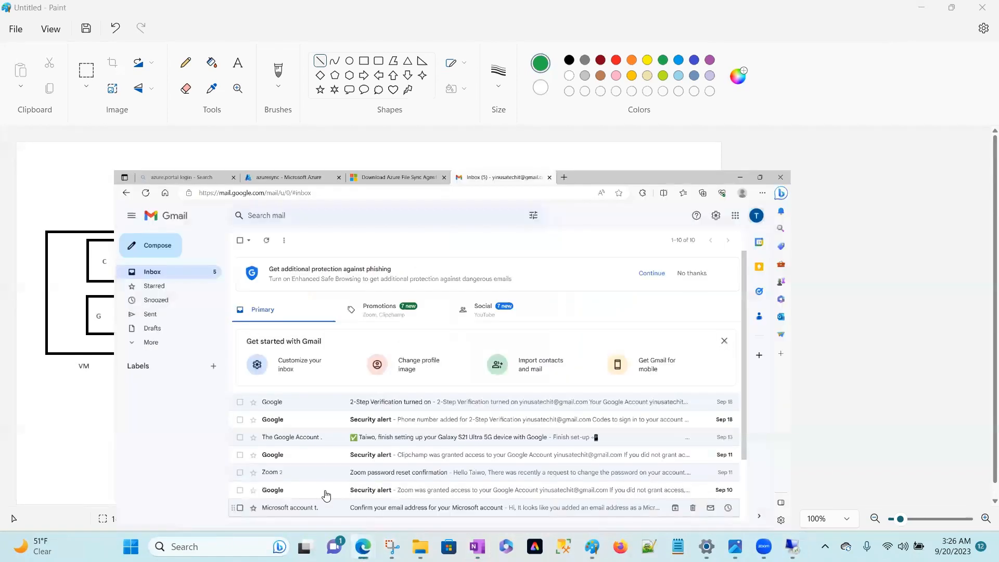
click(255, 11)
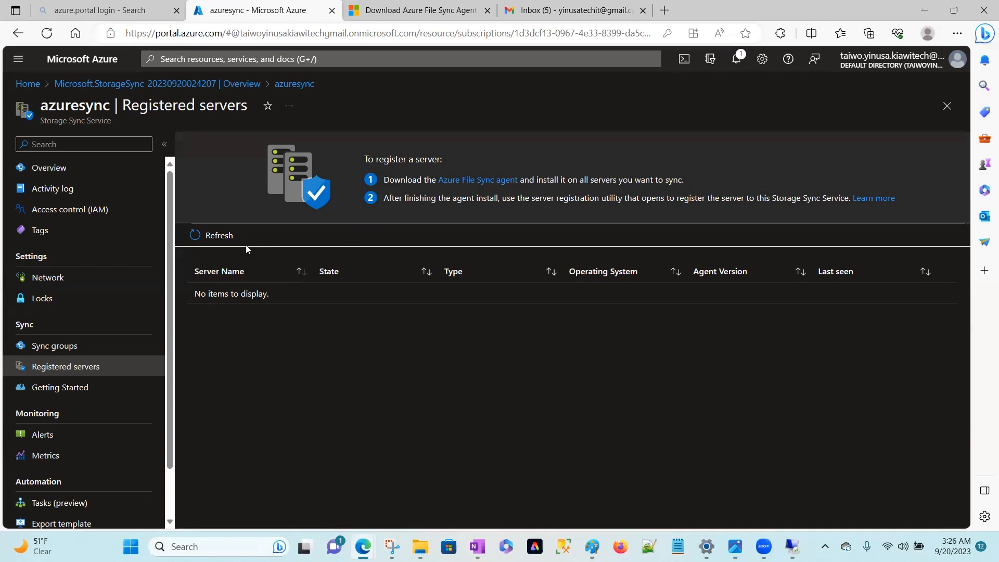
- Refresh Registered servers to show VM1 Online with agent 16.0, then switch back to the Paint diagram
click(218, 236)
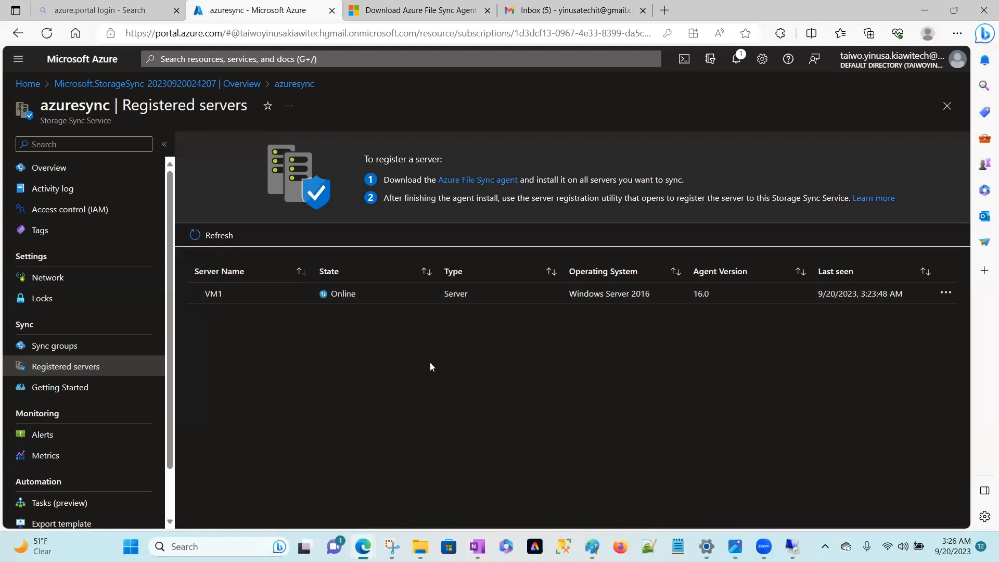
mouse_move(477, 546)
mouse_move(592, 547)
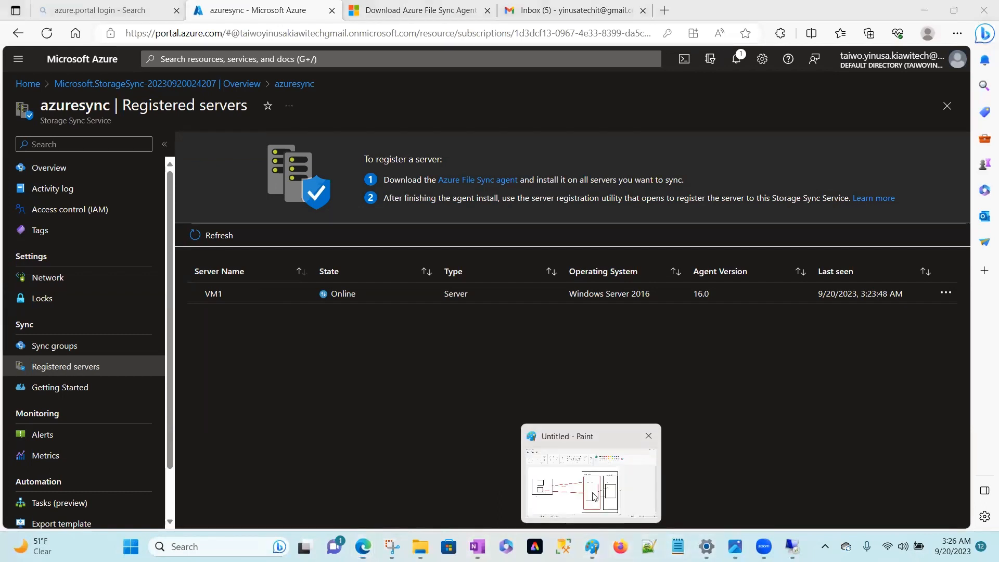
click(595, 496)
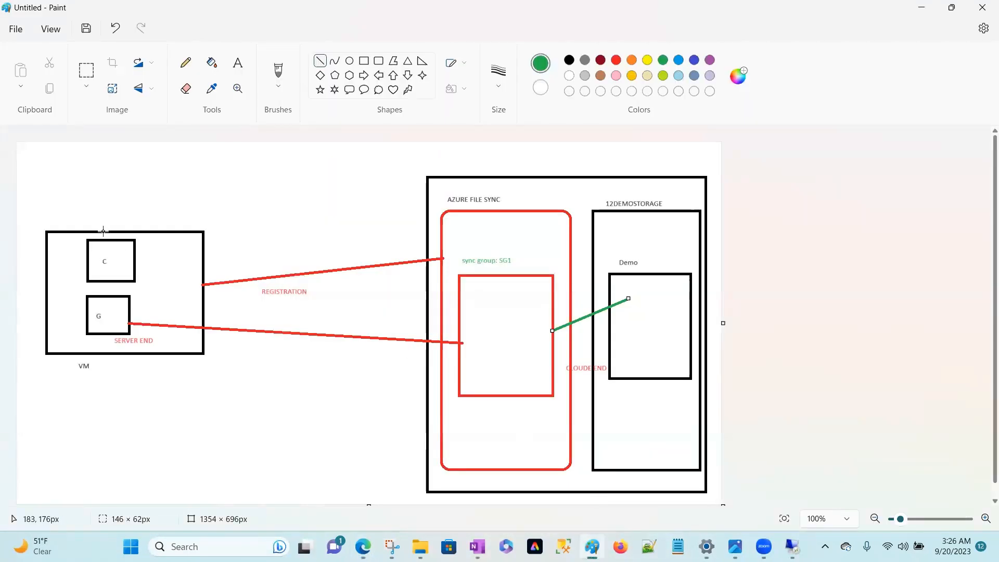
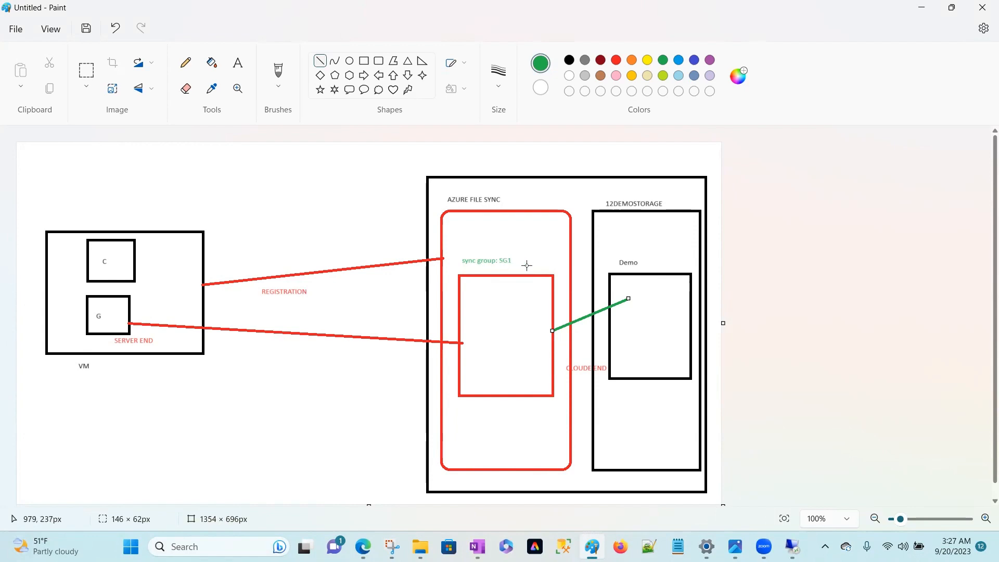
- Return to azuresync's Sync groups and start a new sync group named SG1
click(920, 9)
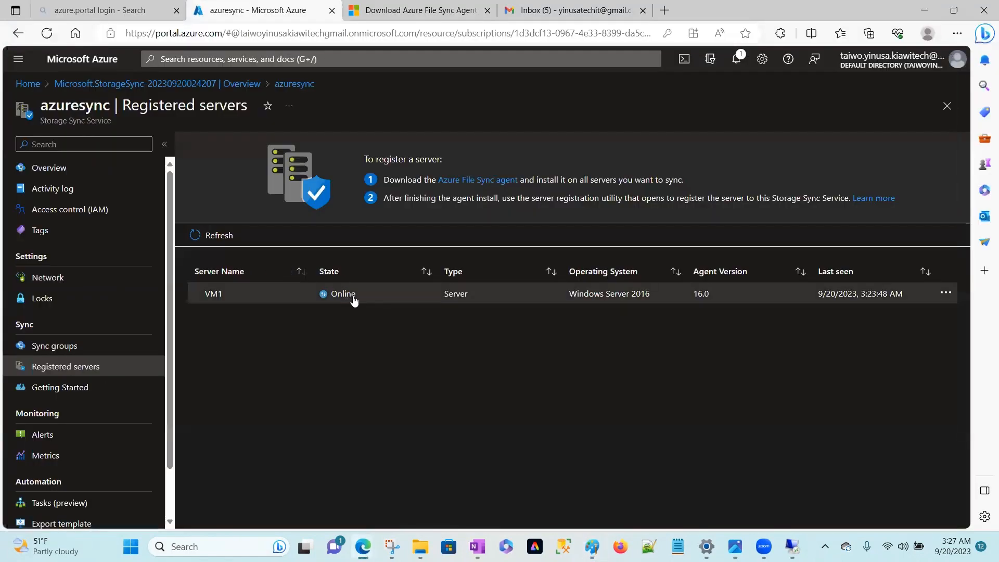
click(57, 346)
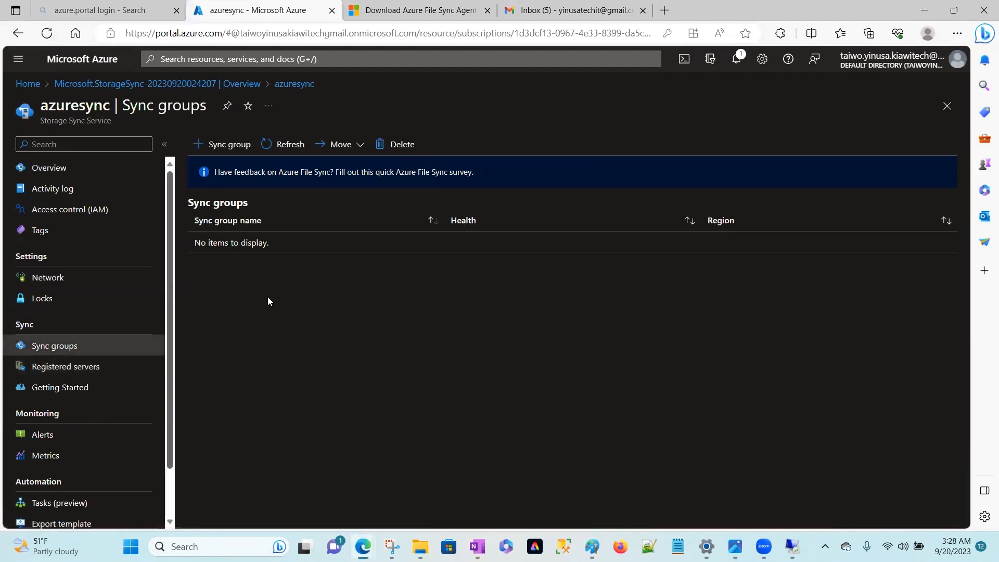
click(219, 146)
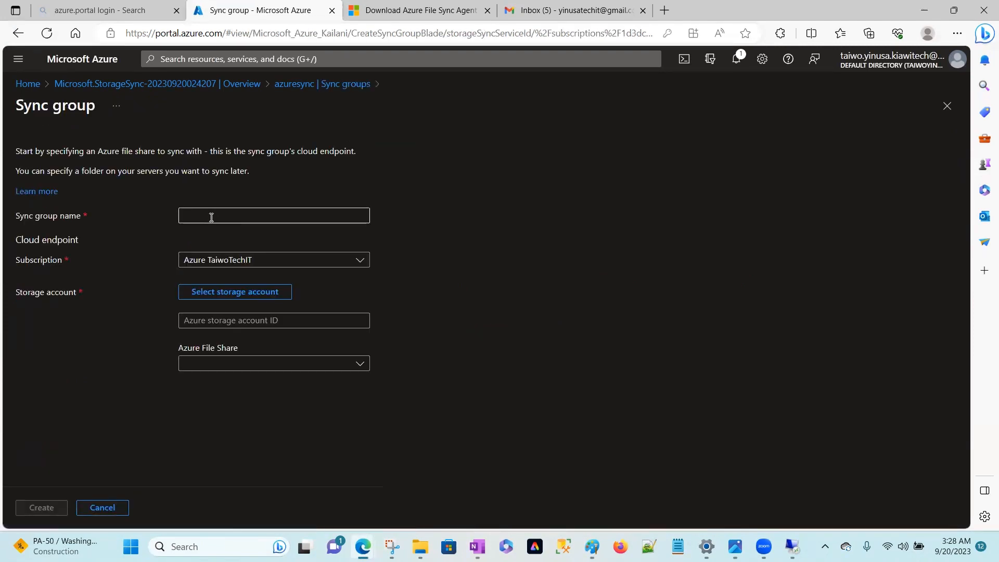
click(212, 217)
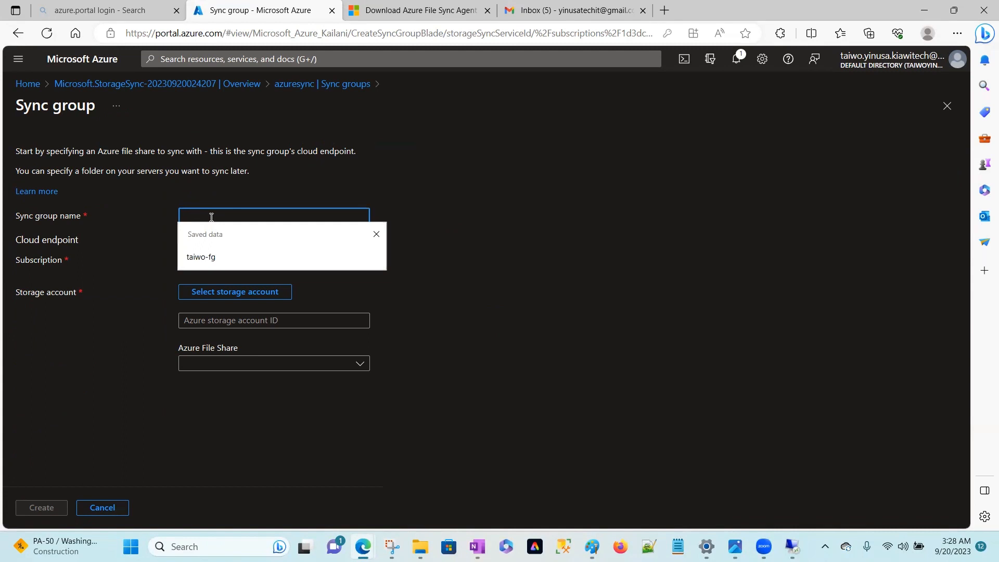
text(SG1)
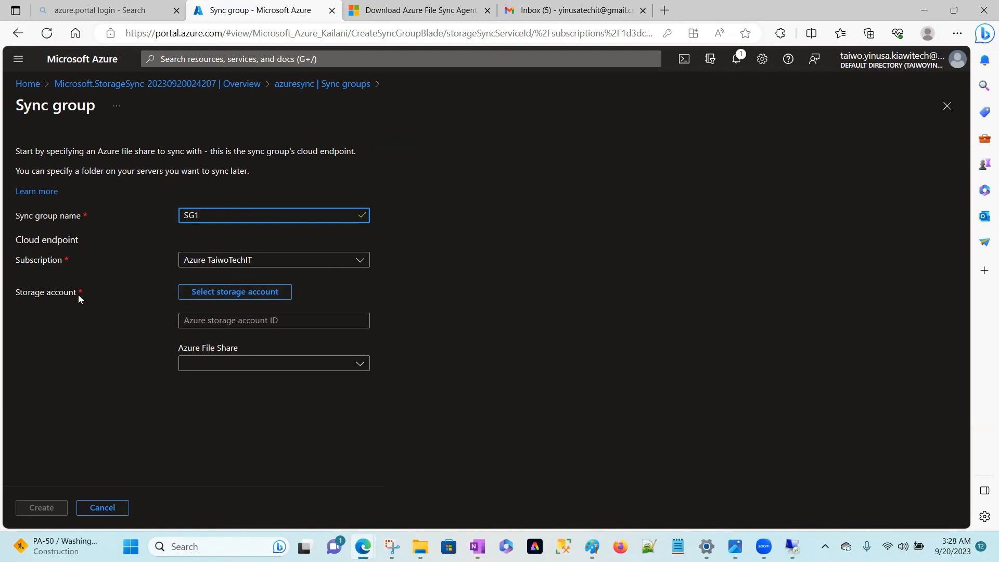
- Point SG1's cloud endpoint at the demo share in 12demostorage and create it
click(271, 299)
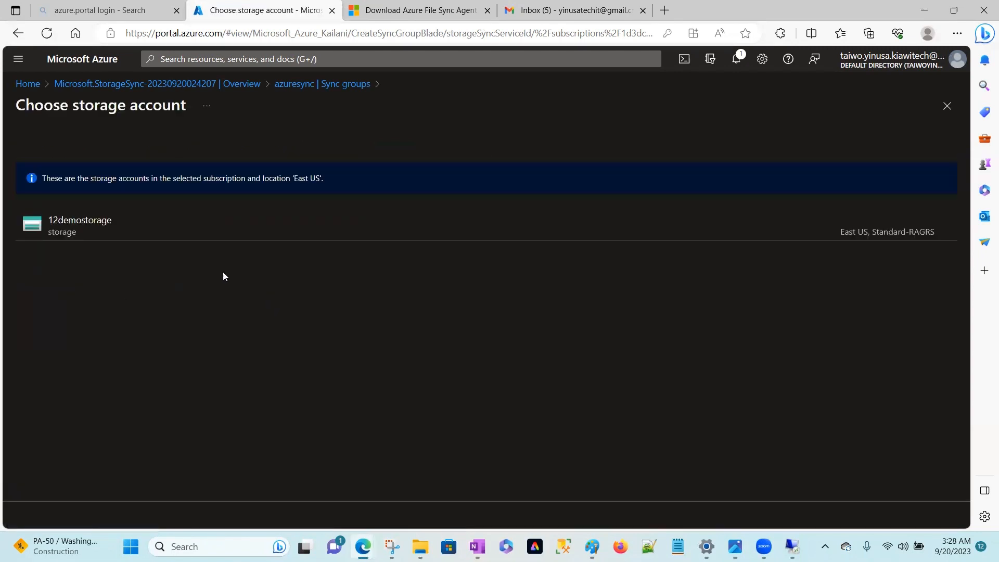
click(78, 232)
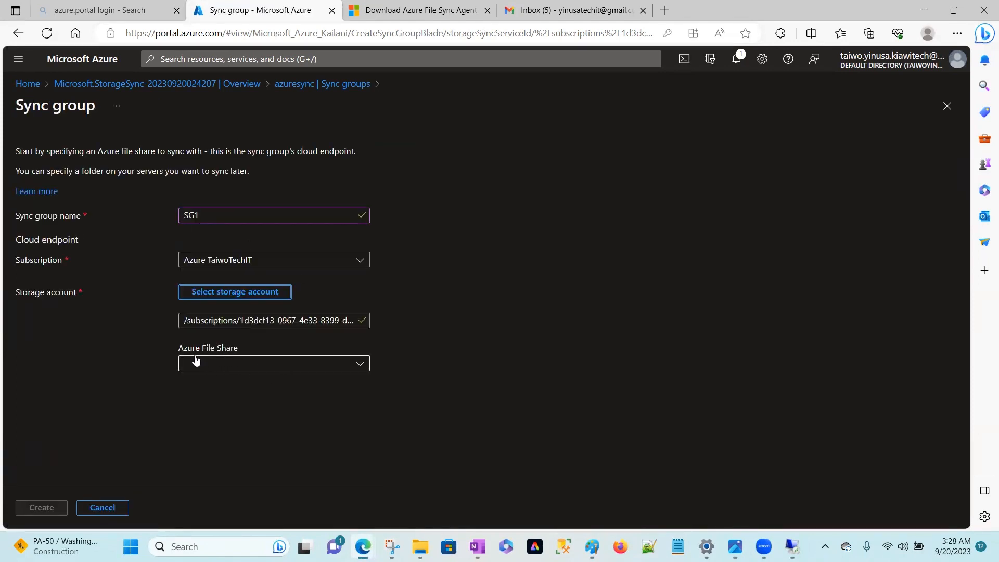
click(359, 364)
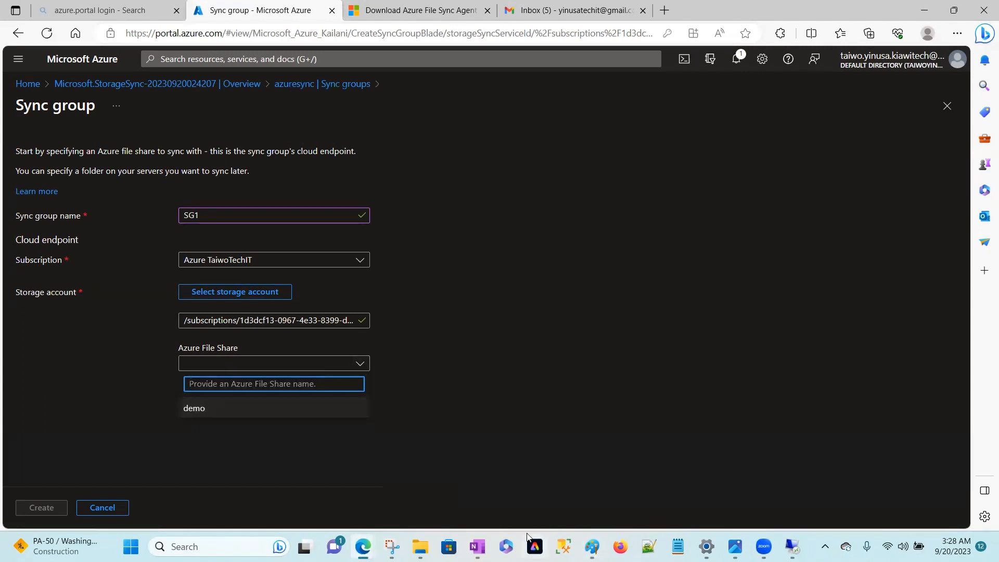
click(196, 410)
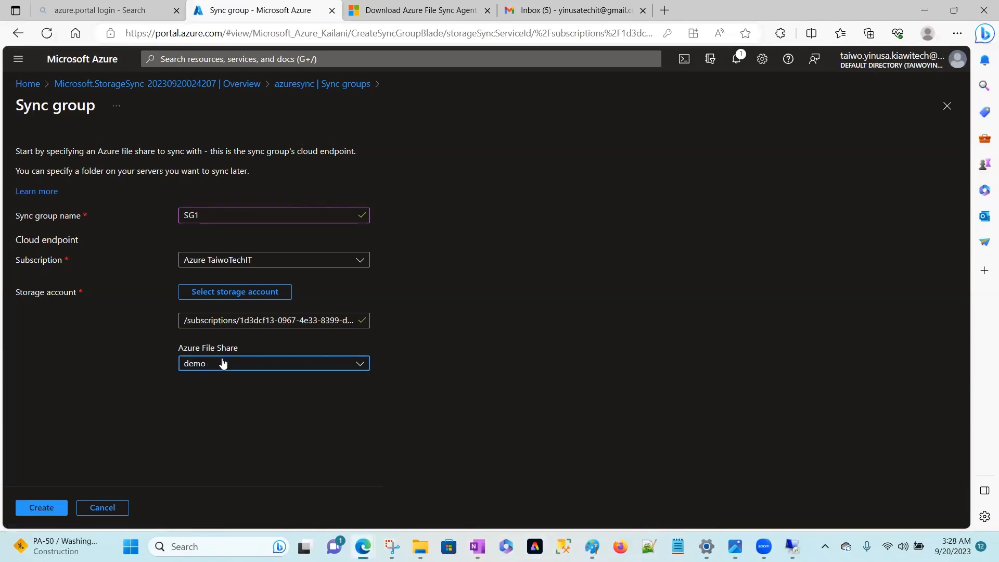
click(47, 508)
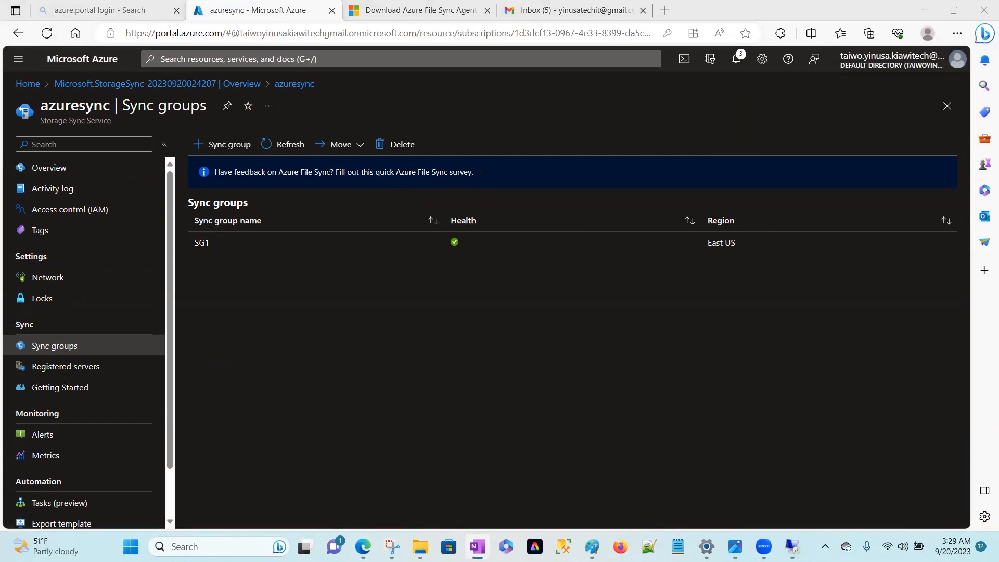
- Check the deployment notifications, then open SG1's overview and dismiss its status tip
click(736, 58)
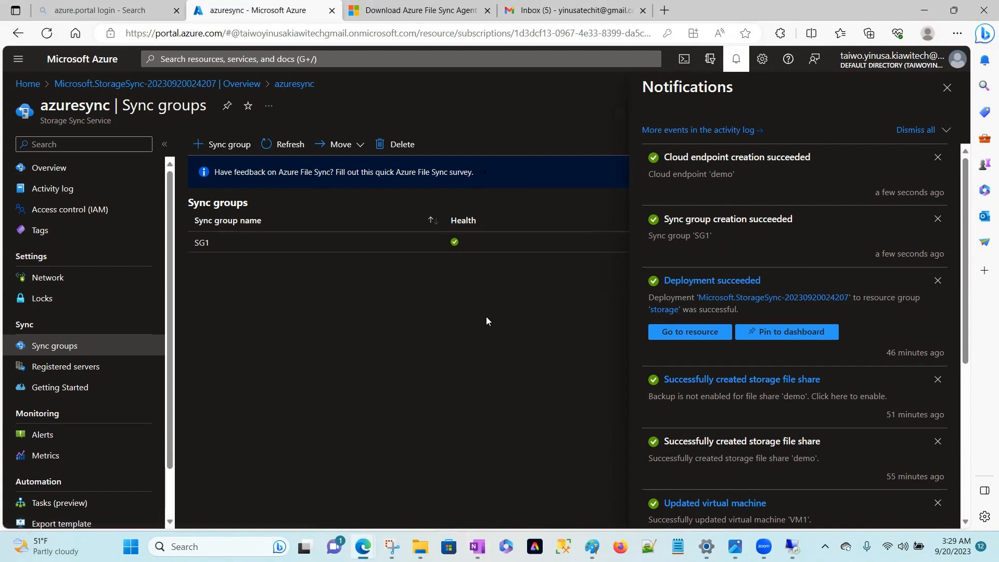
click(947, 88)
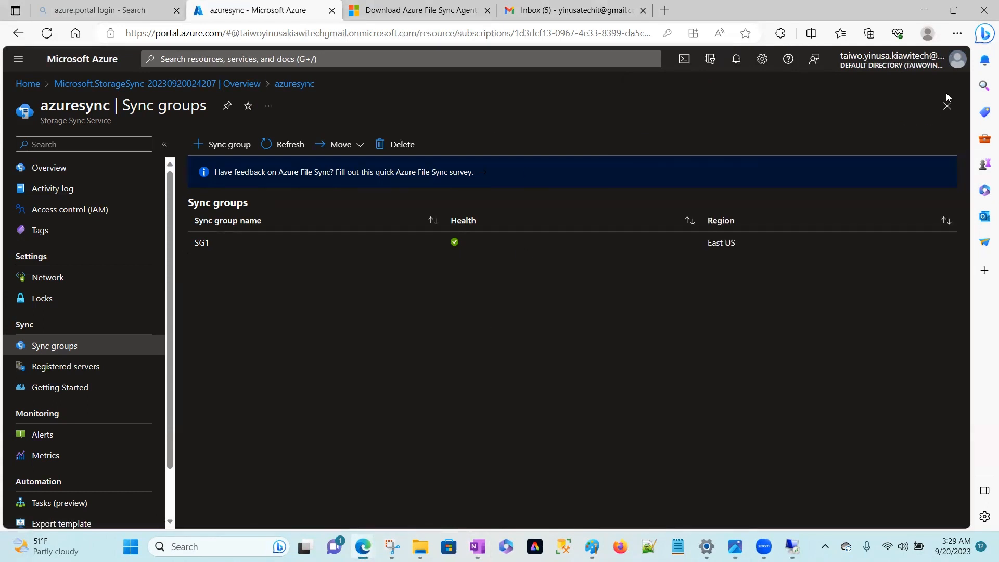
click(198, 242)
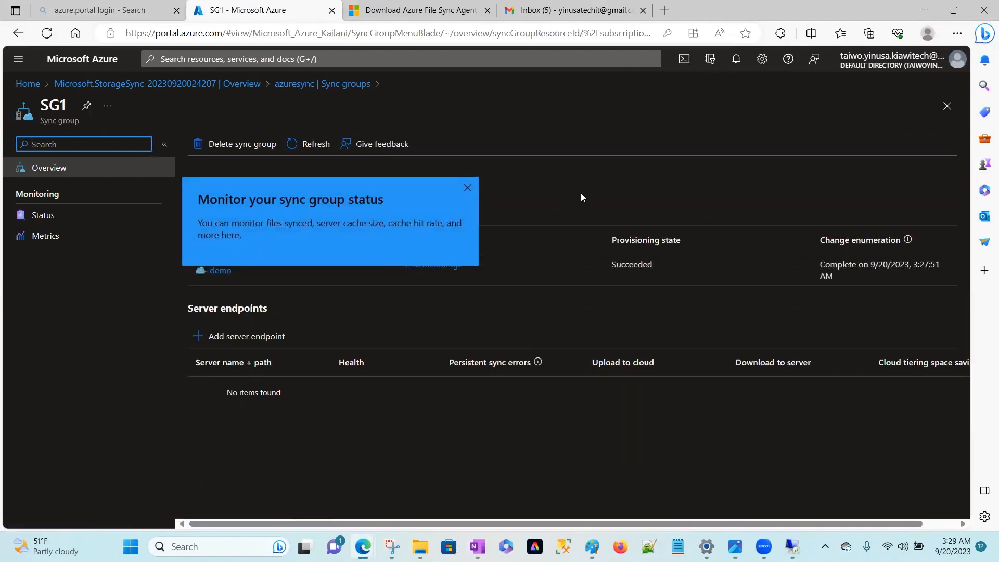
click(466, 191)
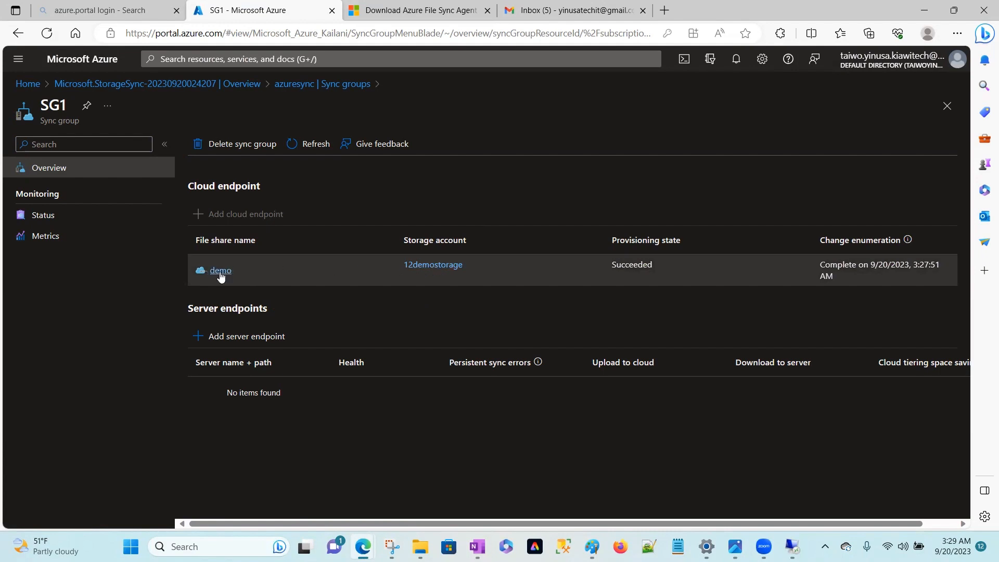
- Visit the 12demostorage account from SG1, then return and reopen SG1
click(429, 268)
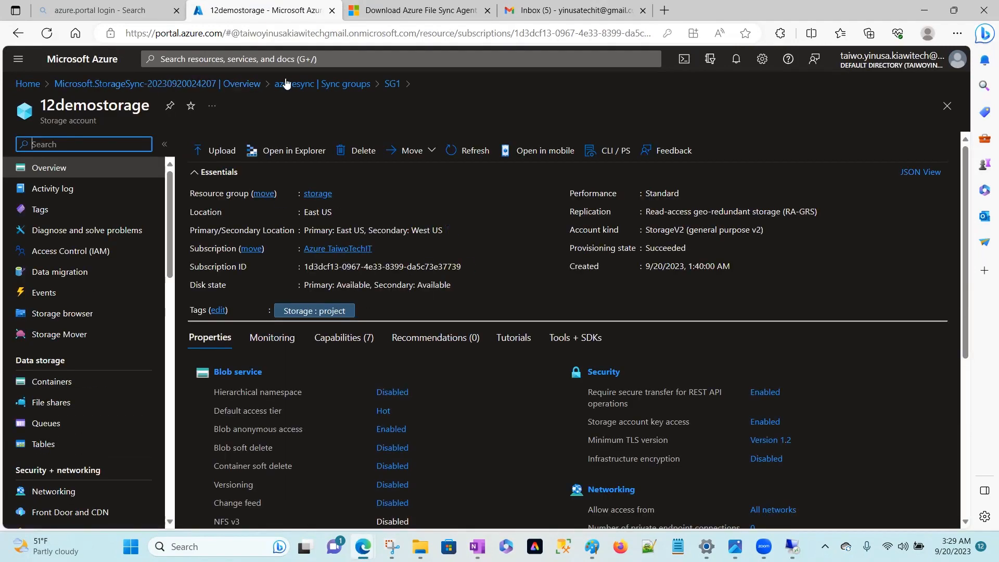
click(332, 84)
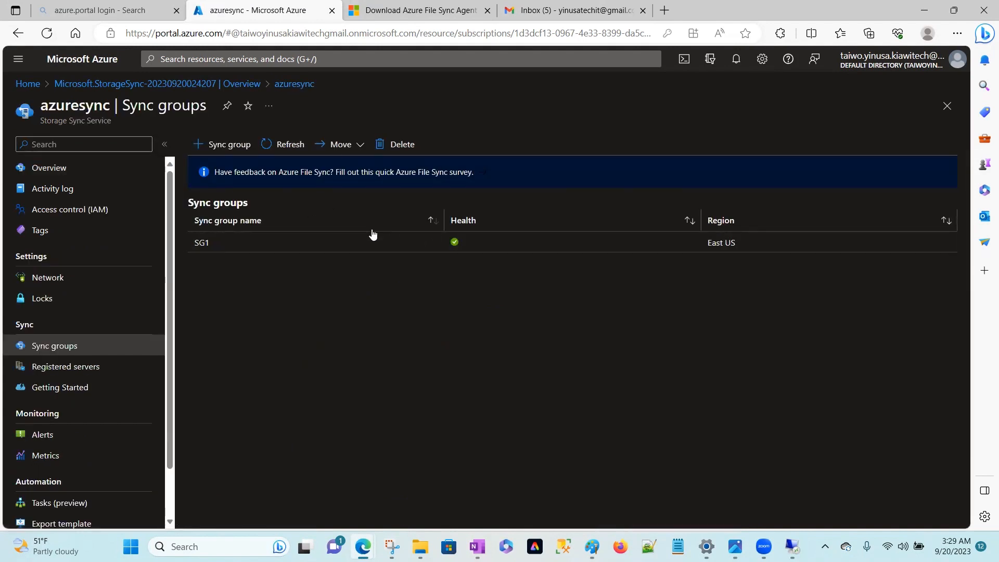
click(203, 242)
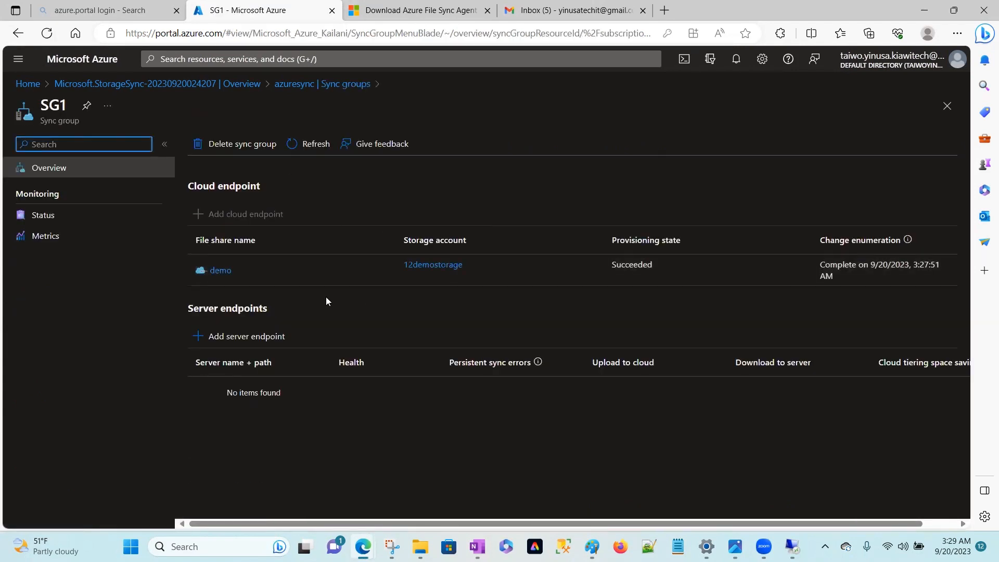
click(301, 87)
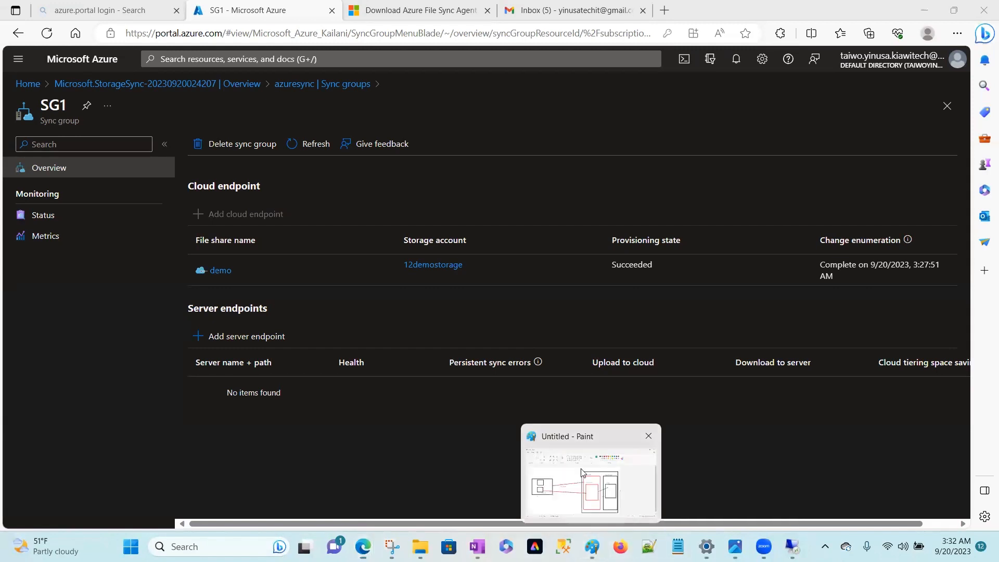
click(591, 533)
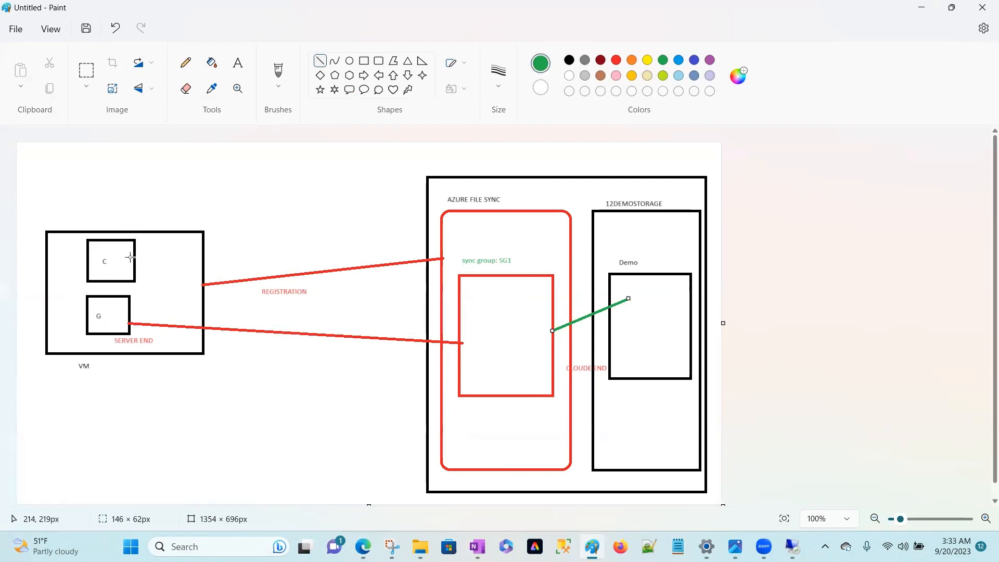
click(134, 323)
click(921, 8)
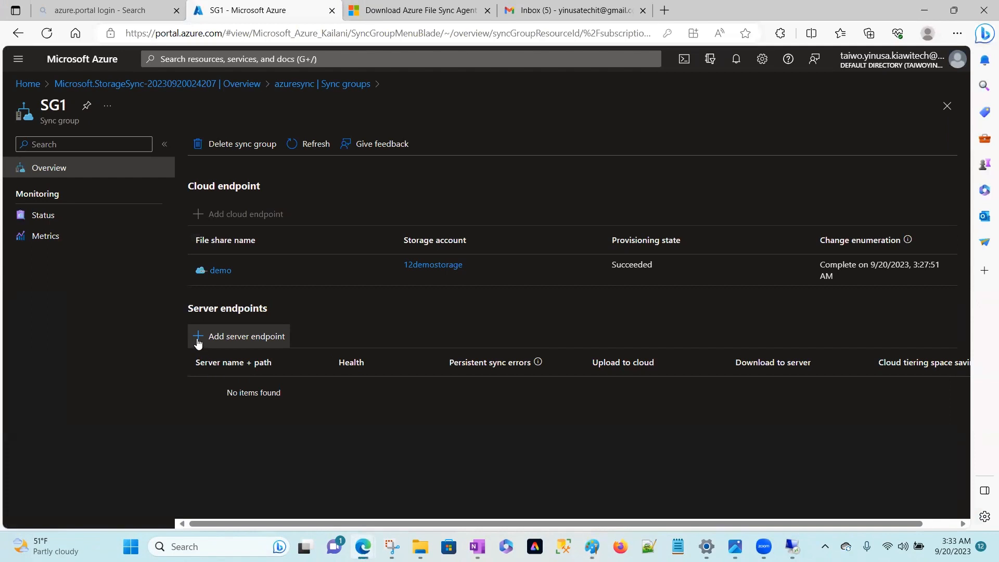
- Start adding a server endpoint to SG1 with VM1 as the registered server
click(199, 341)
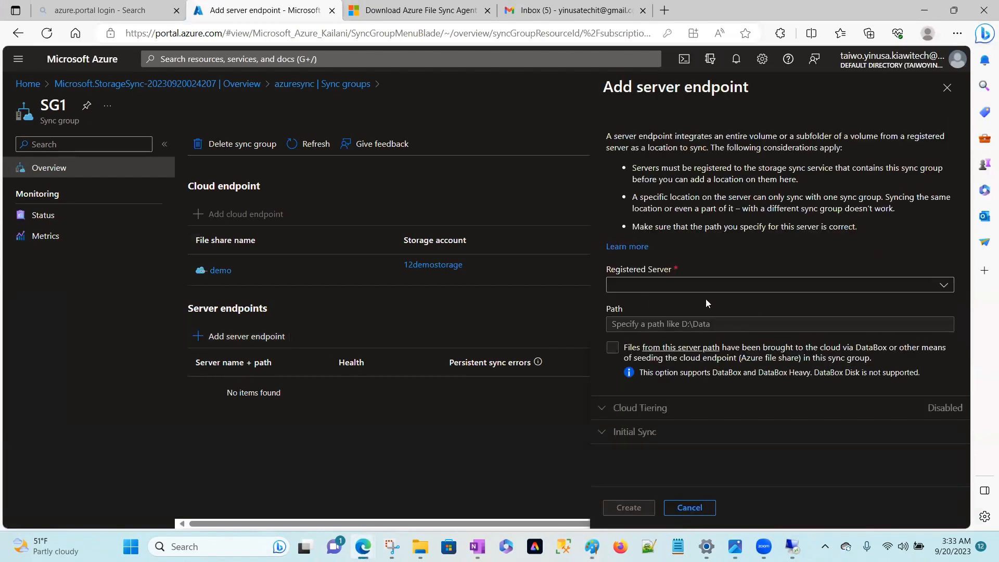
click(944, 287)
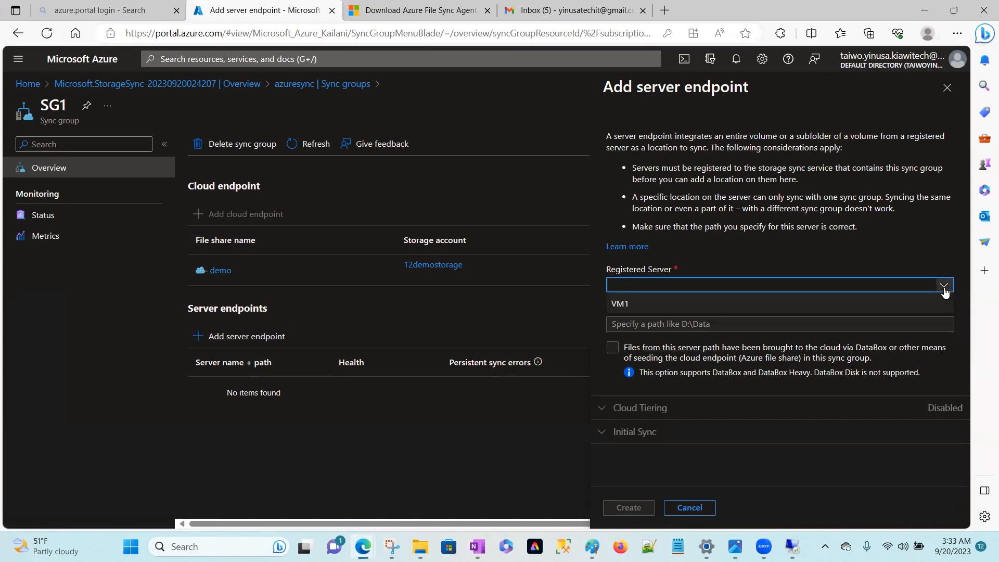
click(661, 305)
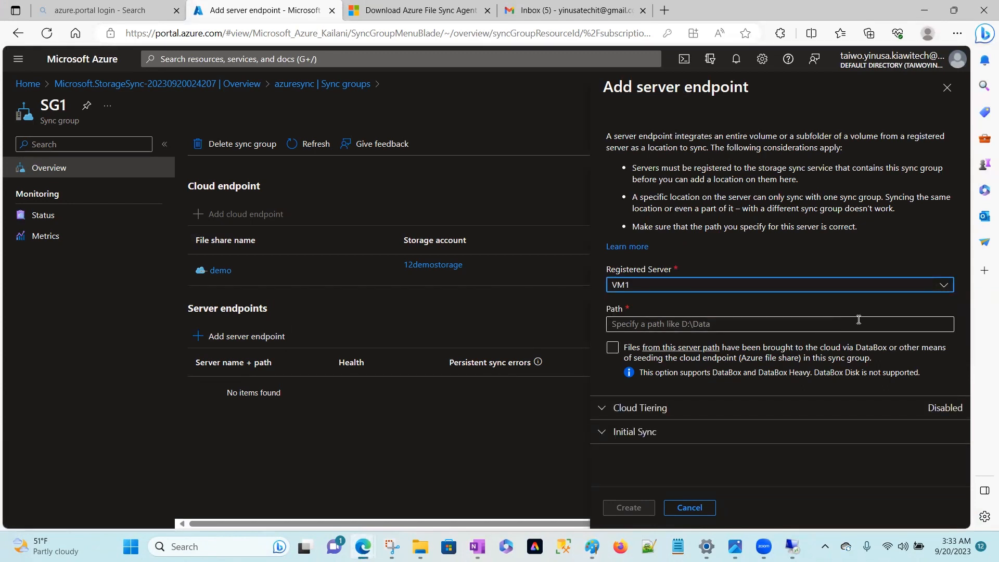
- Enable the pre-seeded files option and begin entering the server path
click(620, 353)
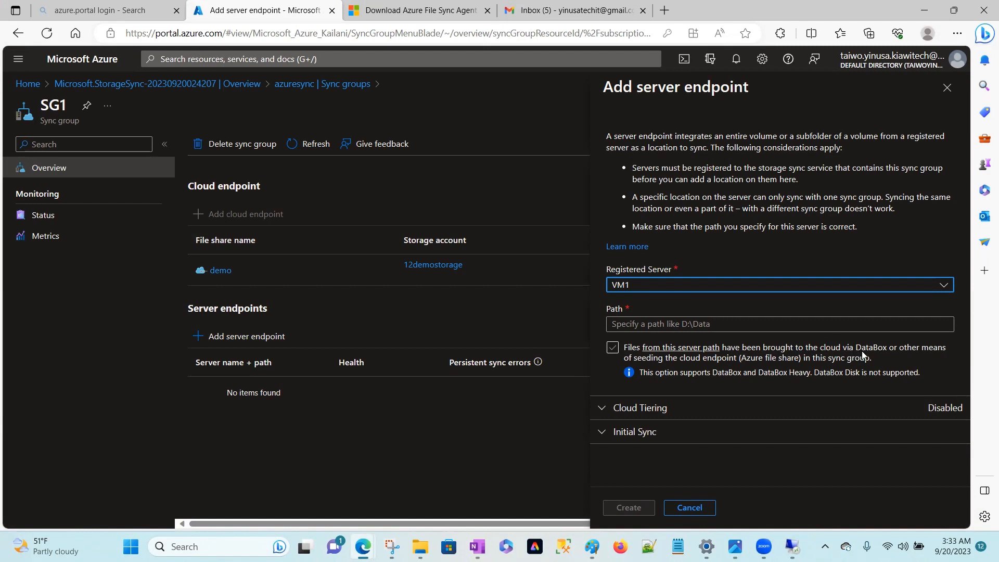
click(897, 356)
click(613, 348)
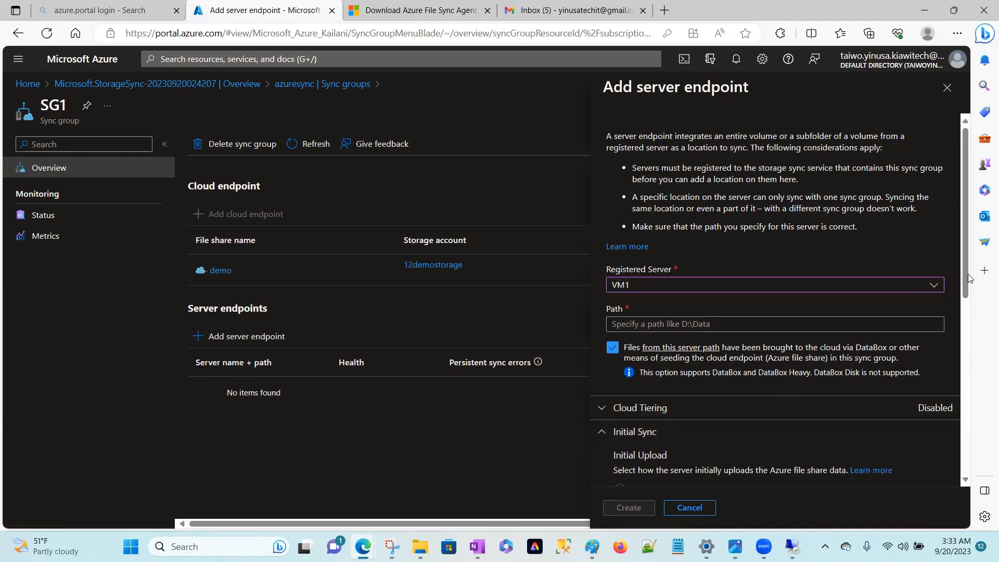
click(656, 326)
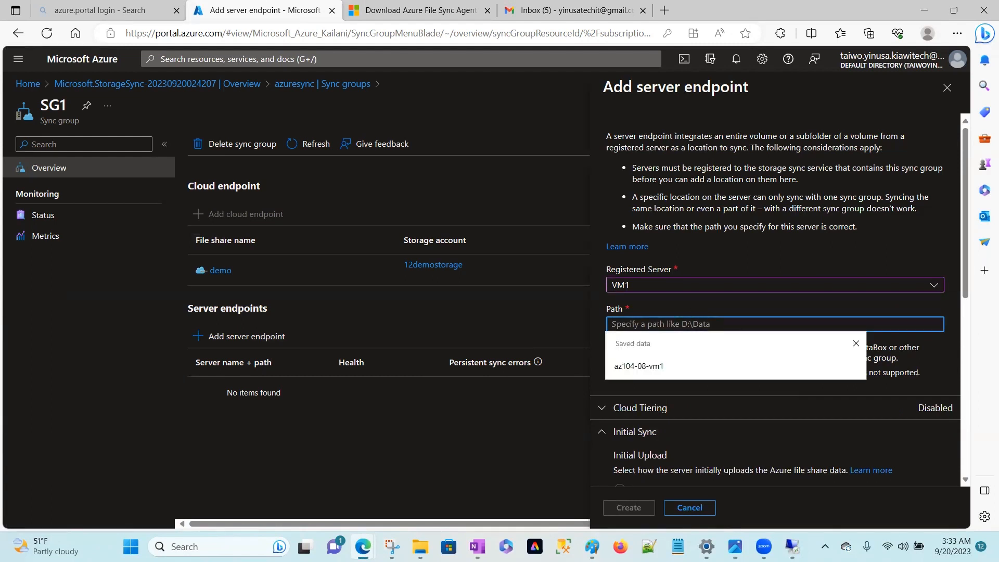
key(alt+Tab)
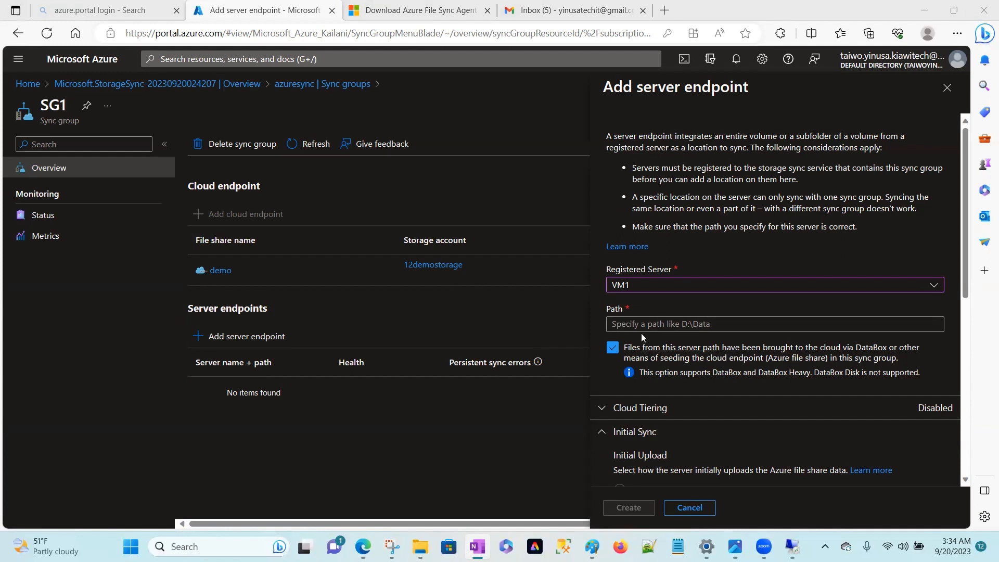
click(628, 323)
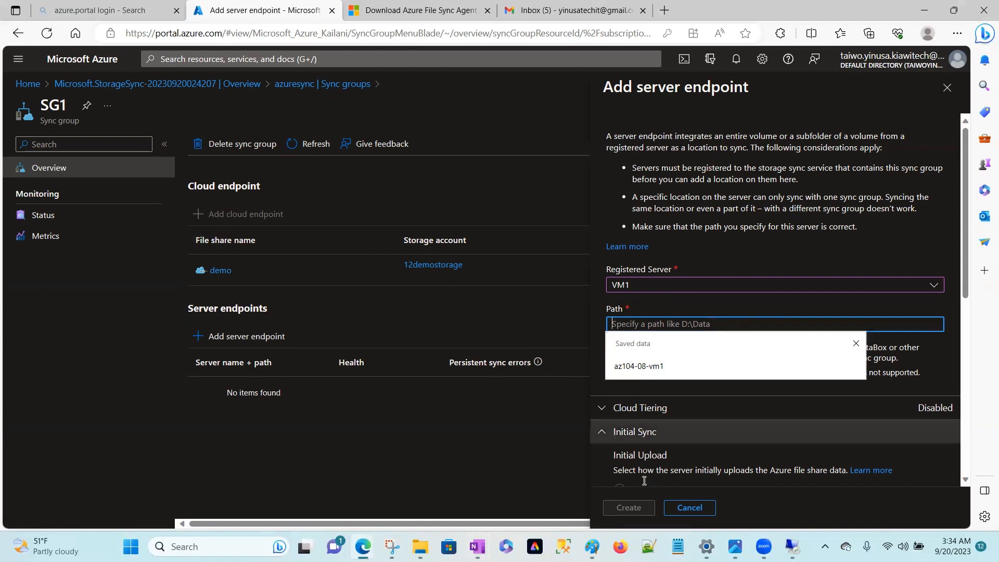
- Switch to the VM's remote session and open New Volume (G:) in File Explorer
mouse_move(792, 547)
click(787, 476)
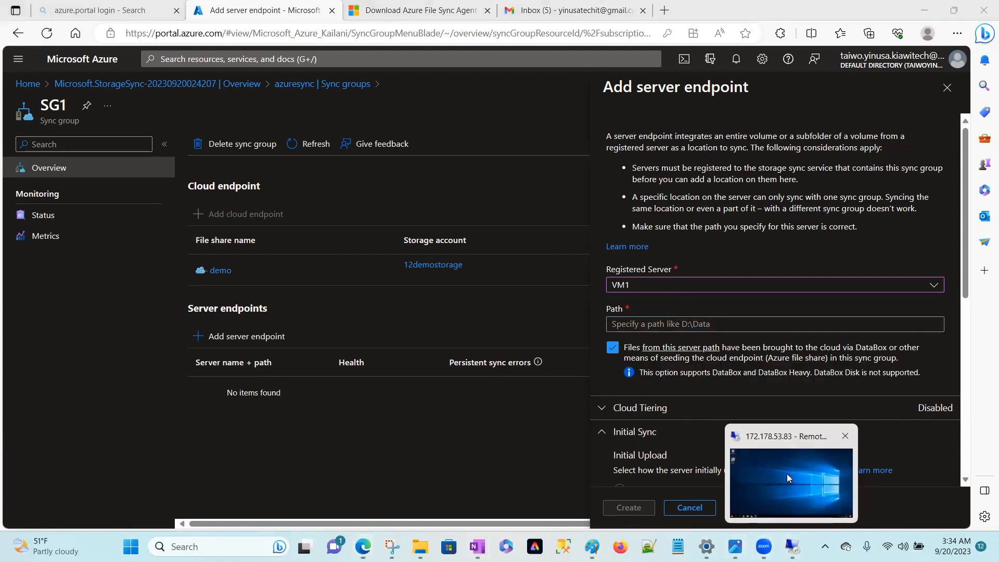
click(143, 549)
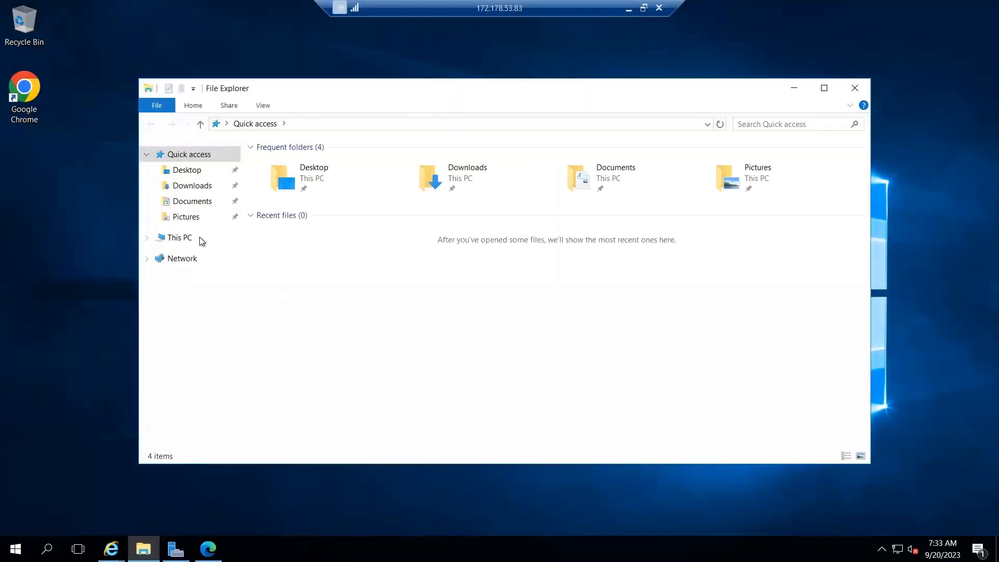
click(188, 248)
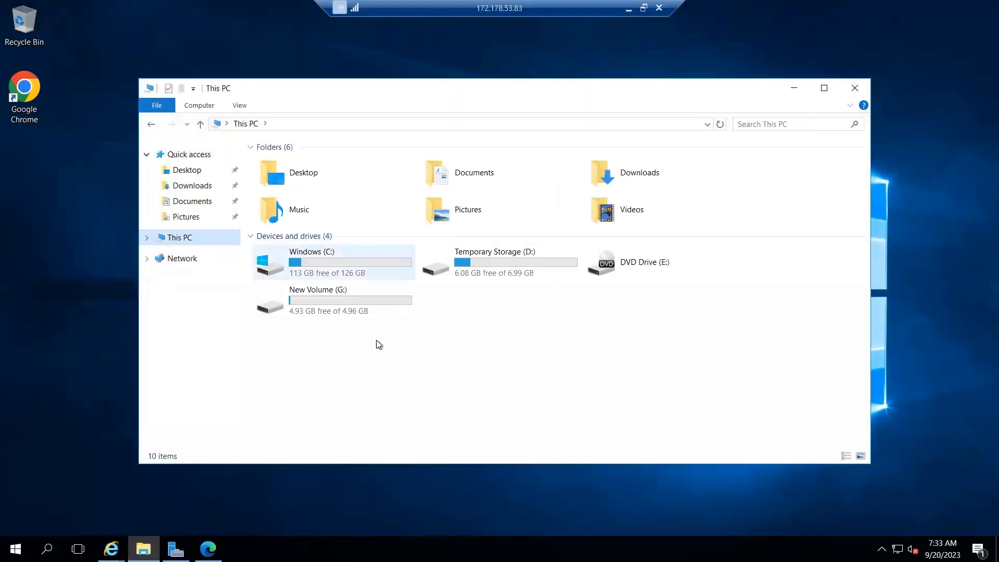
double_click(341, 297)
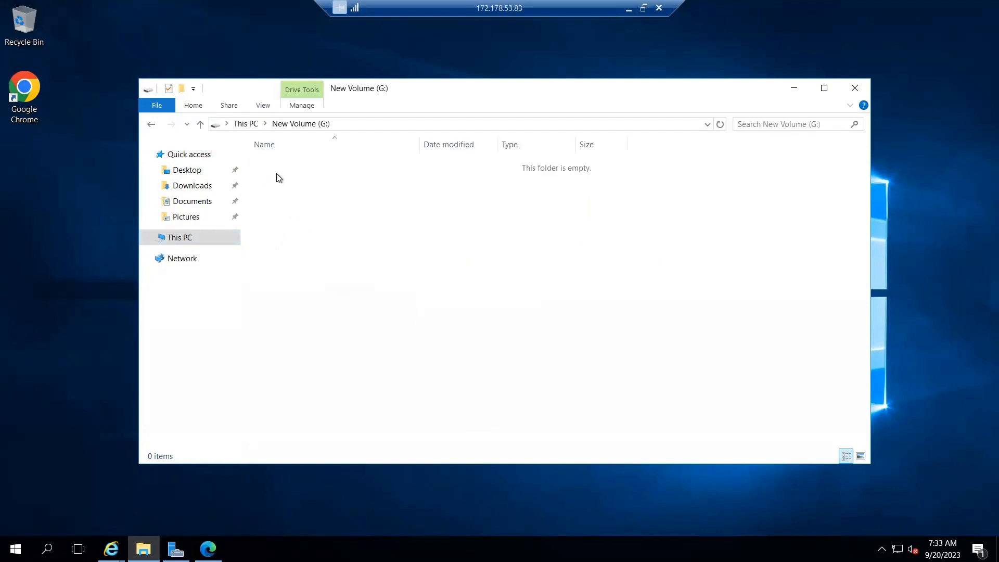
- Leave the empty G: drive for This PC and minimize the remote session
right_click(276, 175)
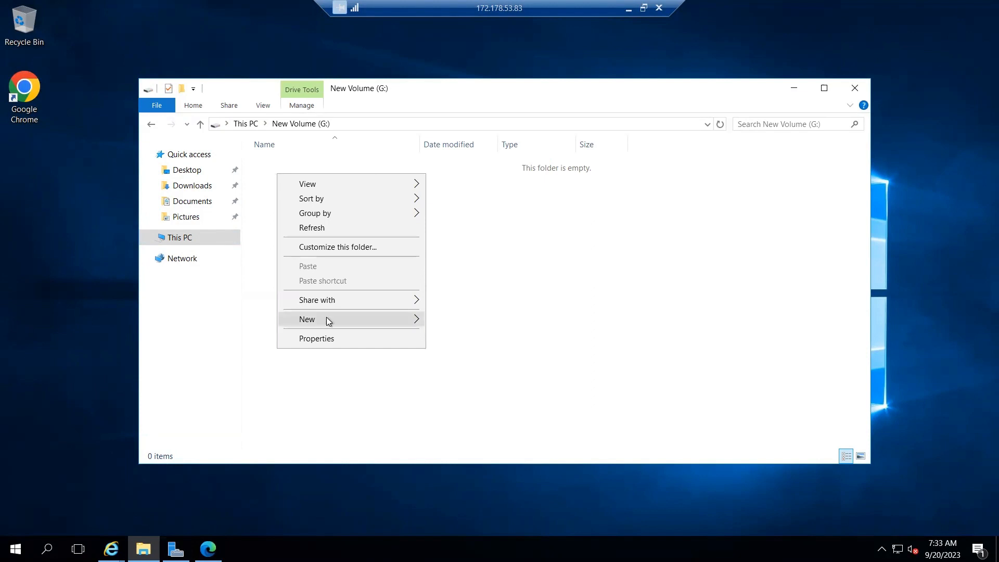
mouse_move(342, 320)
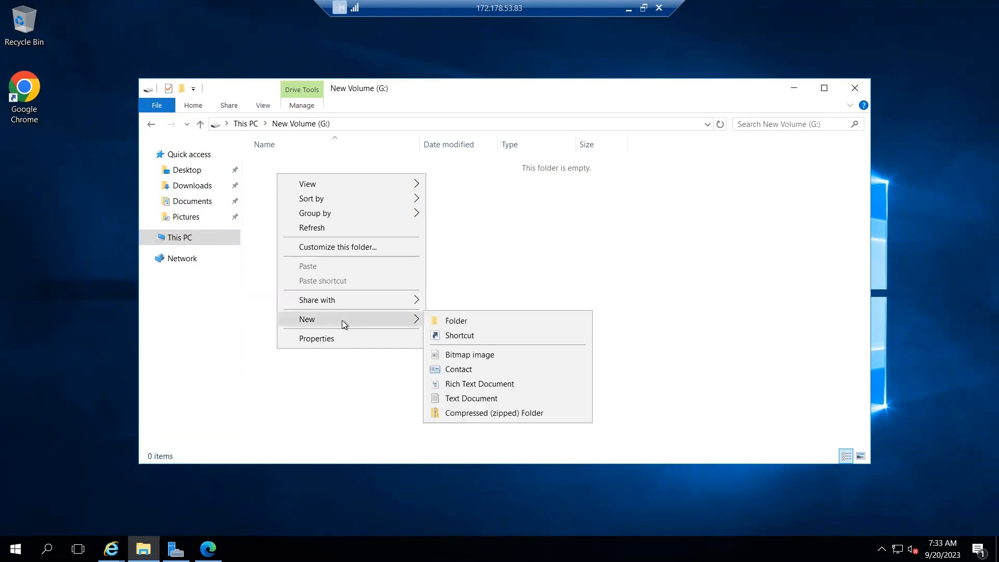
click(510, 234)
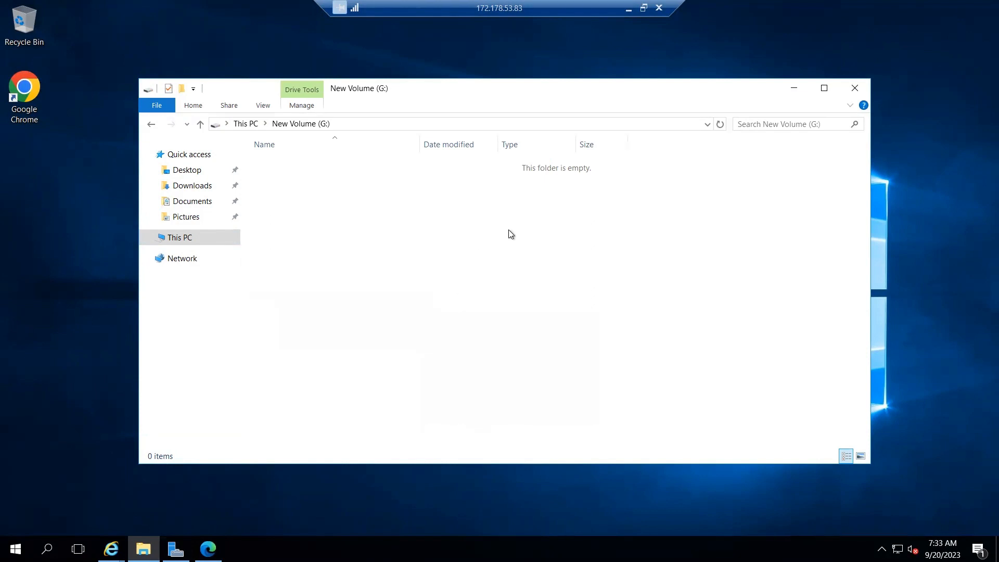
click(151, 128)
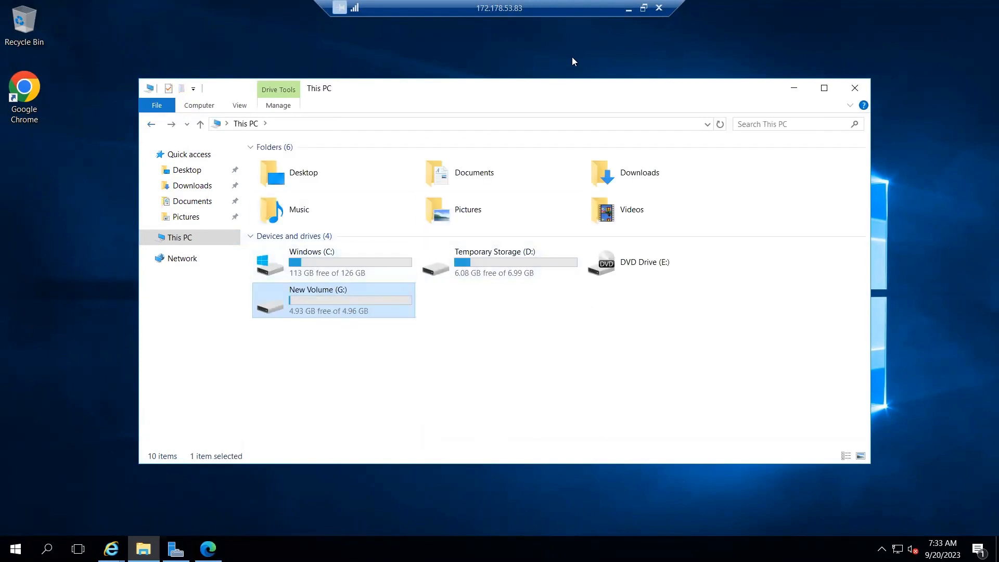
click(628, 9)
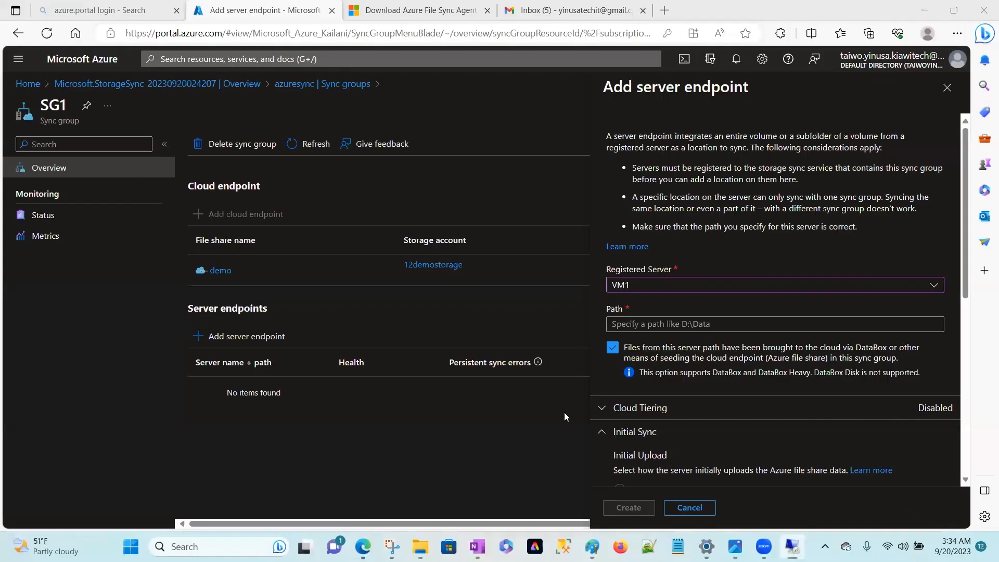
- Enter G:\ as the server endpoint path and create the endpoint
click(654, 324)
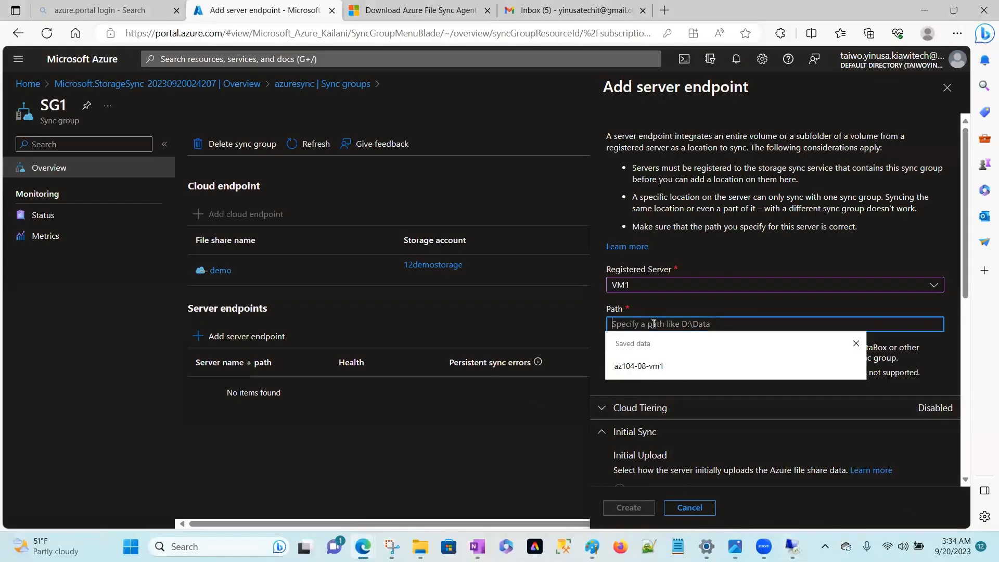
text(G)
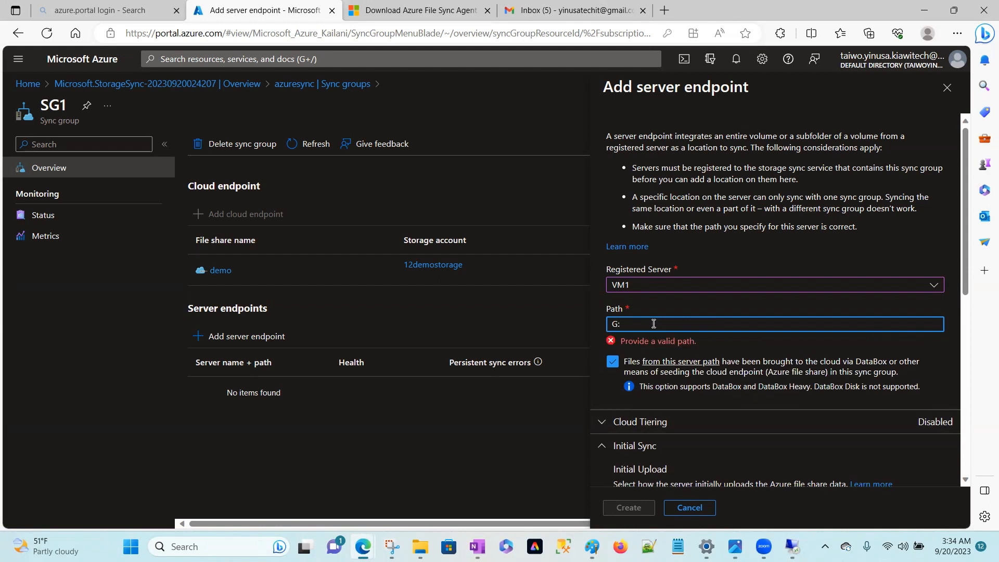
text(:\)
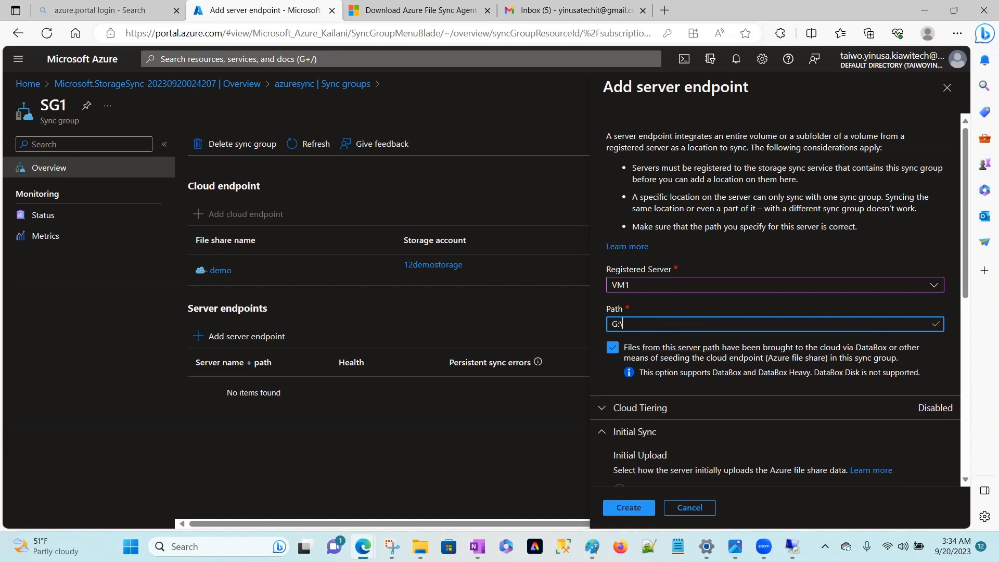
key(alt+Tab)
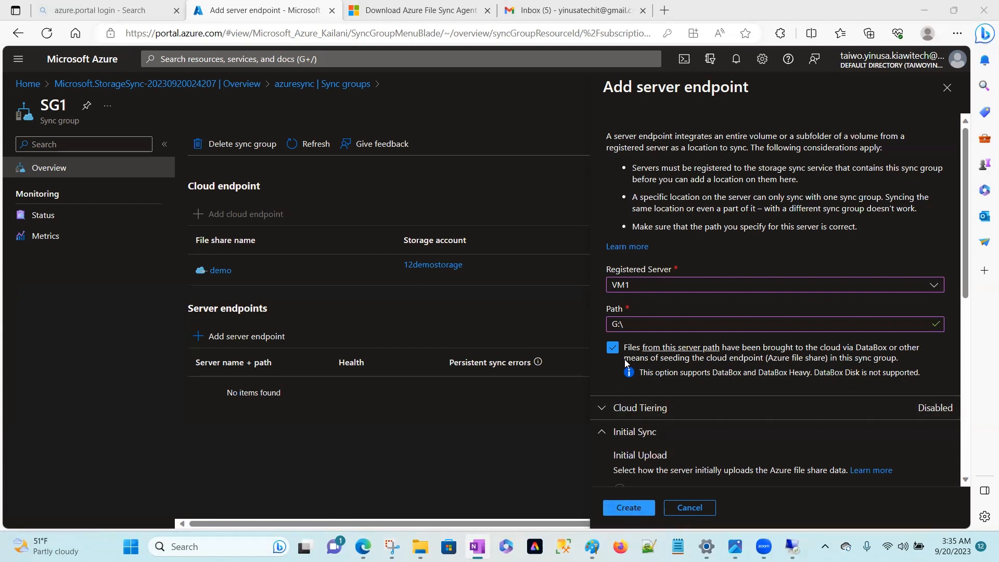
click(628, 508)
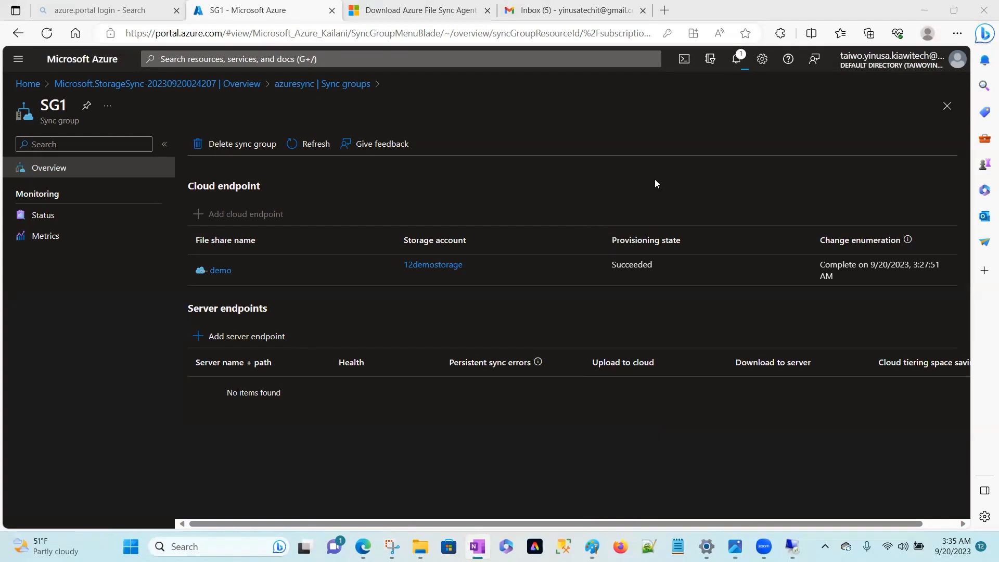
- Check the failed endpoint notification and start a new SG1 server endpoint
click(736, 58)
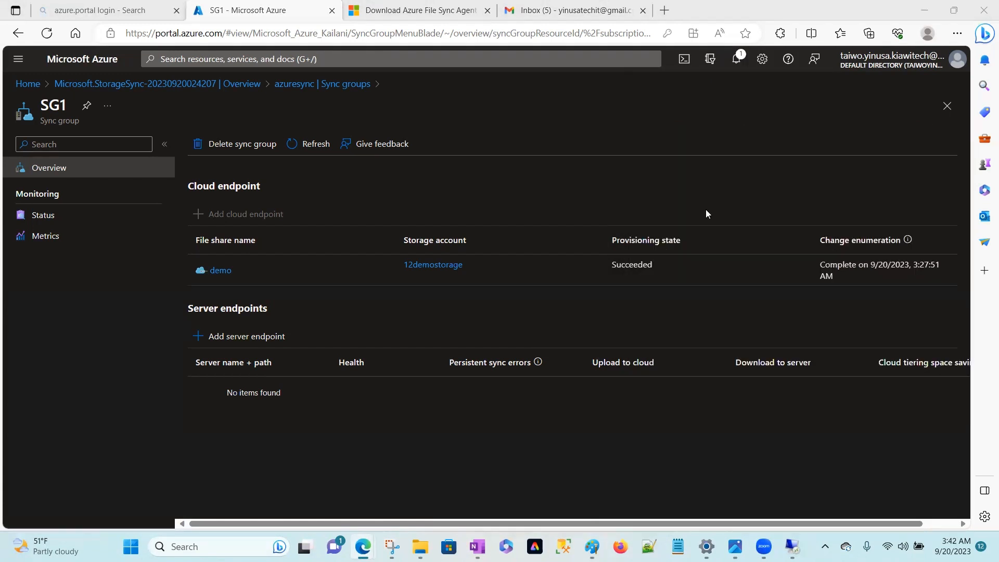
click(222, 345)
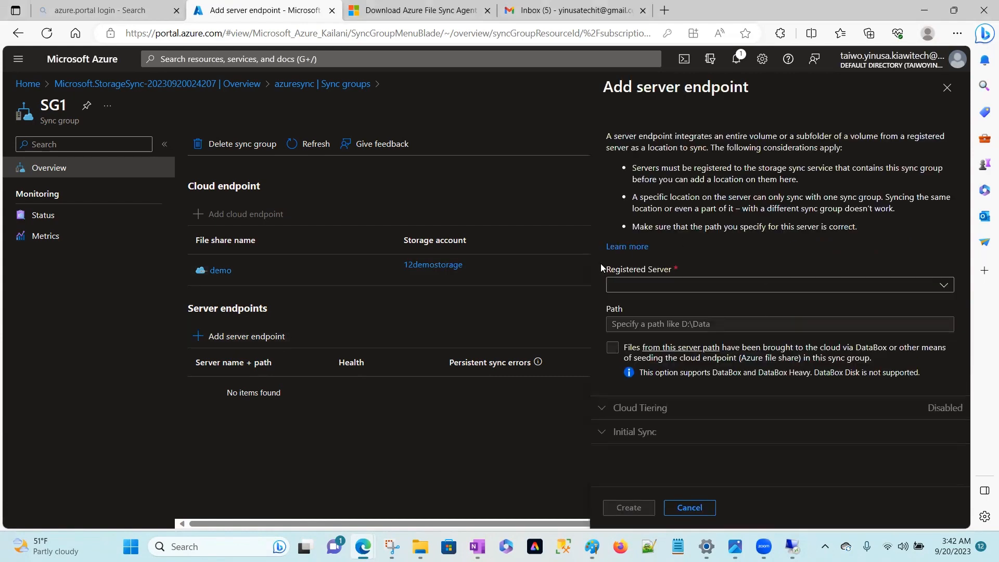
- Restore the VM session, create folder Gshare on the G: drive, and open its Properties
mouse_move(792, 546)
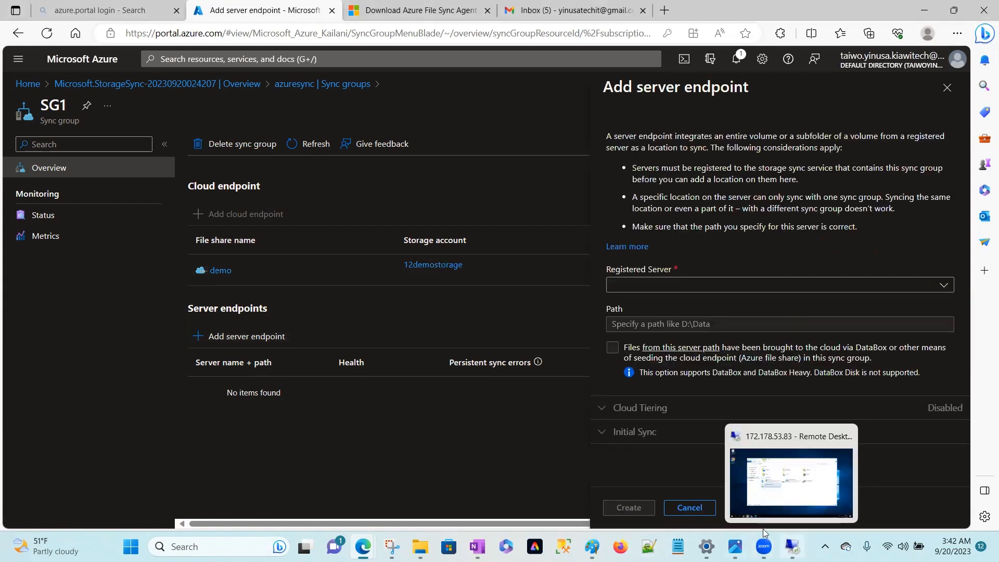
click(786, 468)
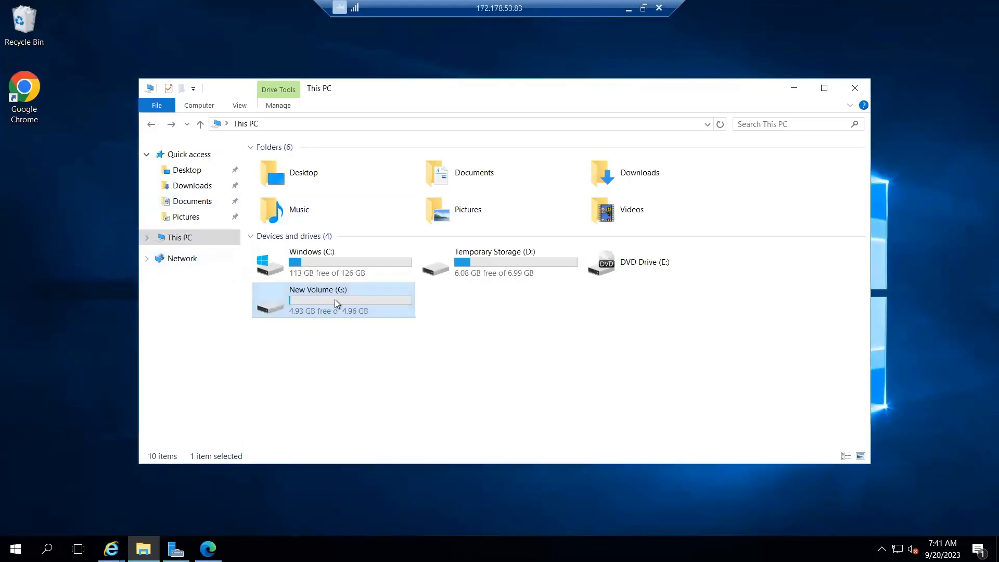
double_click(336, 301)
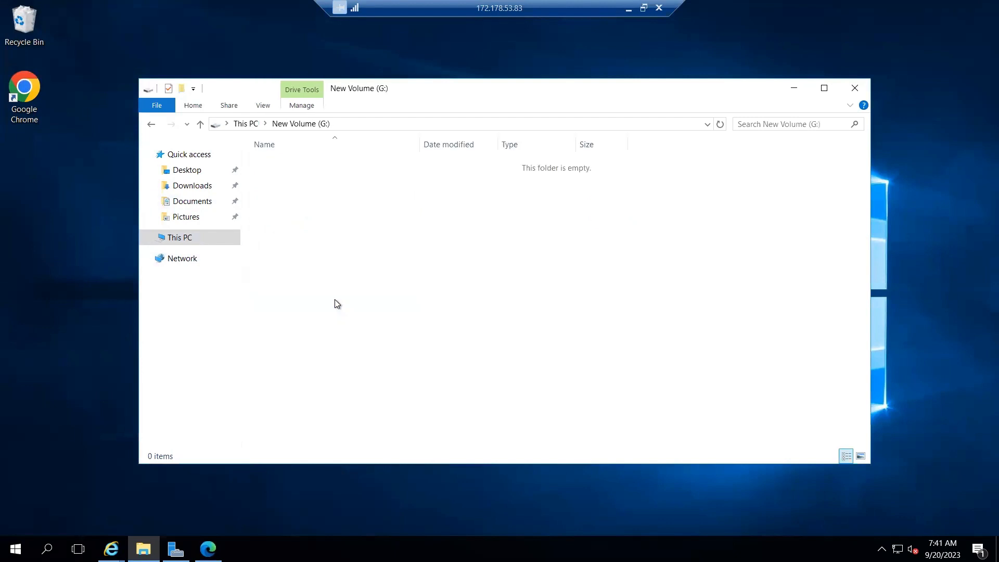
right_click(284, 189)
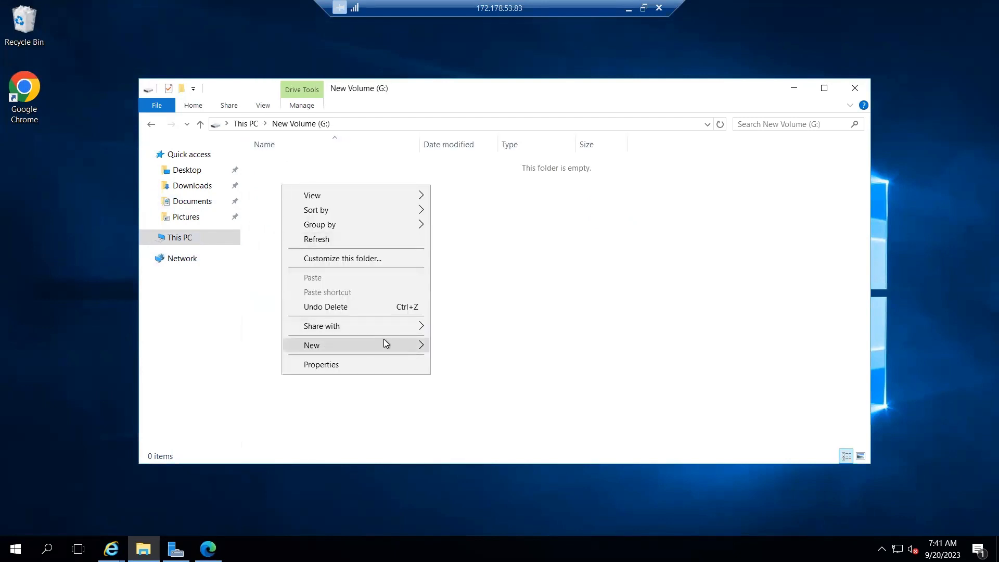
mouse_move(384, 340)
click(462, 346)
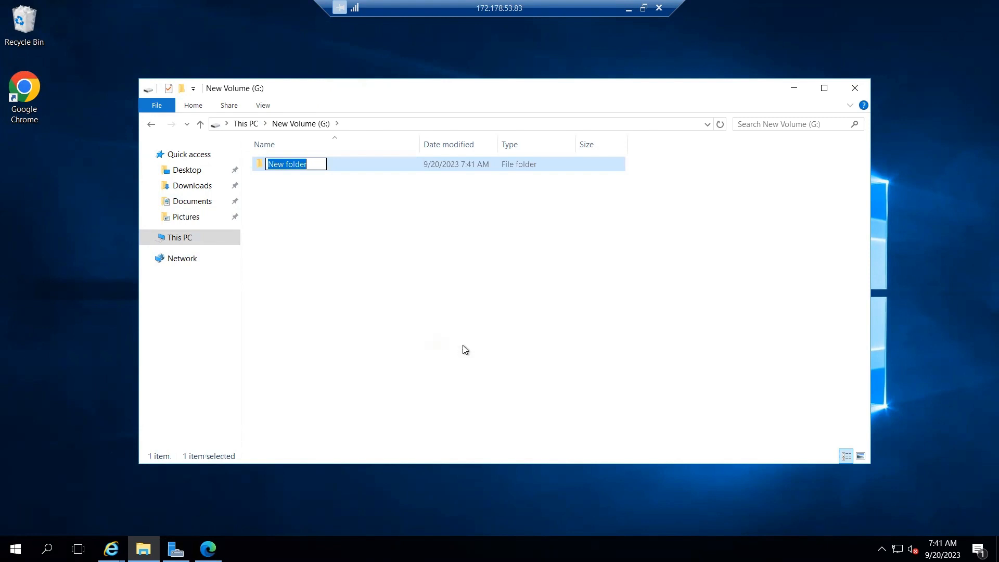
text(G)
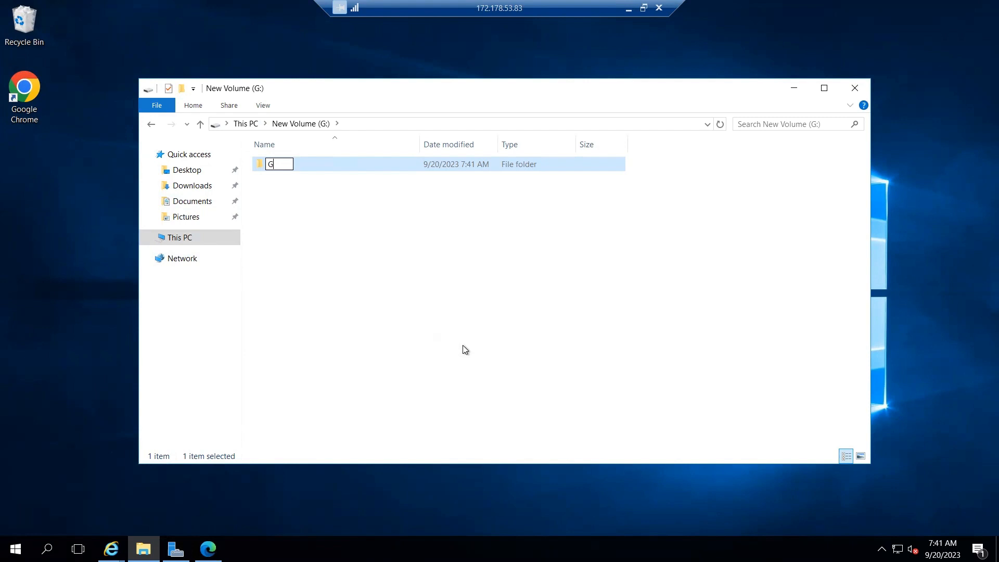
text(hare)
click(346, 257)
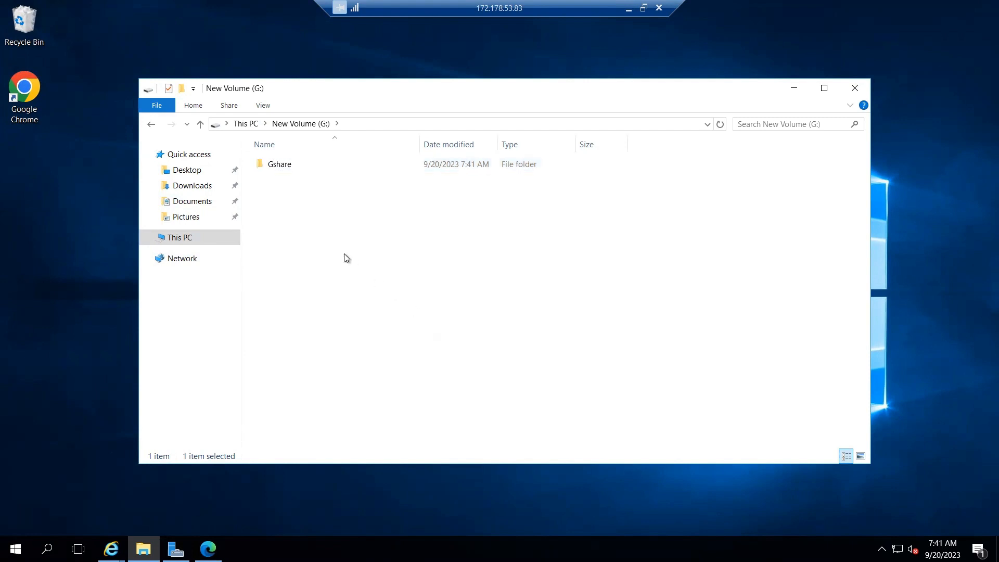
right_click(280, 162)
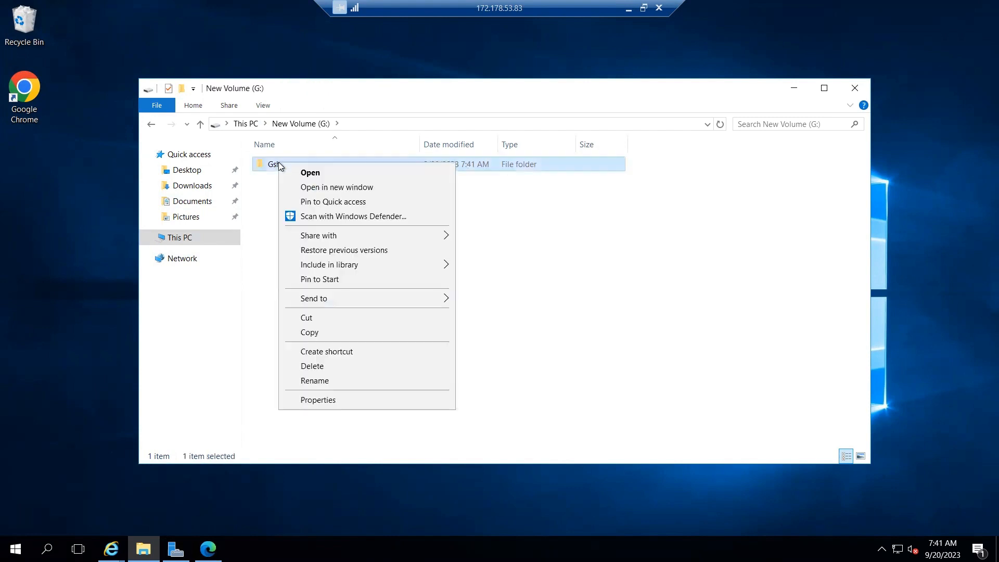
click(318, 400)
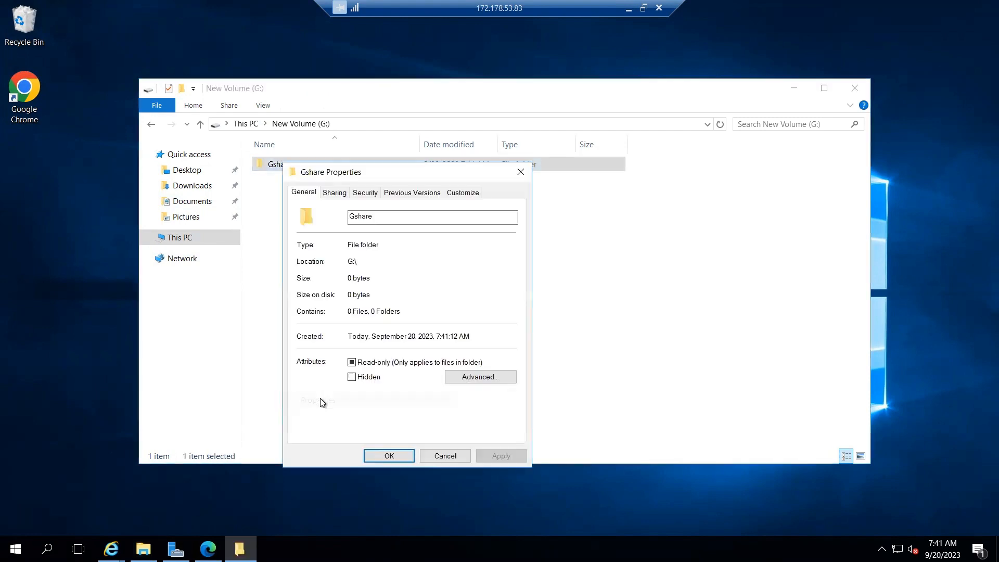
- Share the Gshare folder with Everyone at Read/Write permission
click(334, 193)
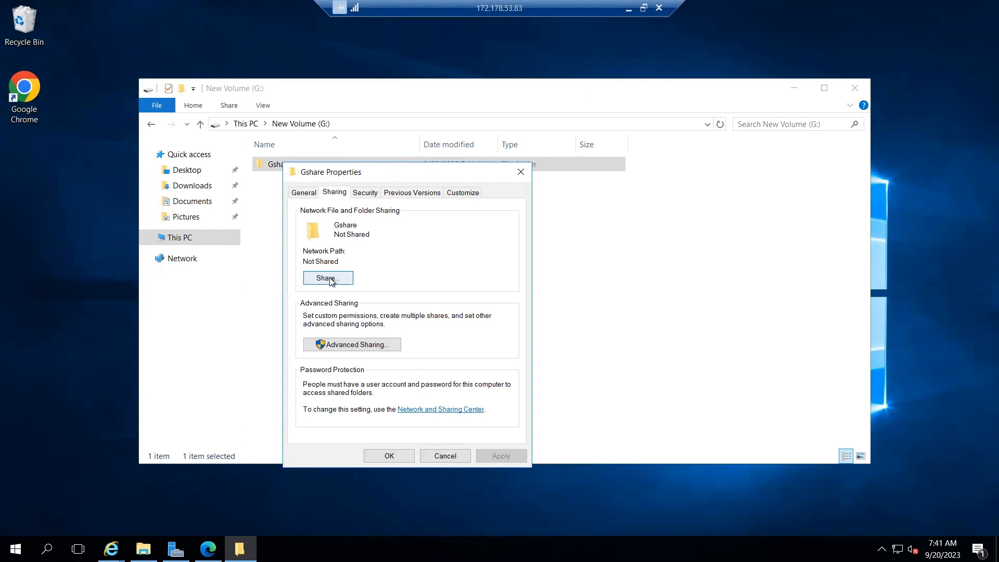
click(331, 280)
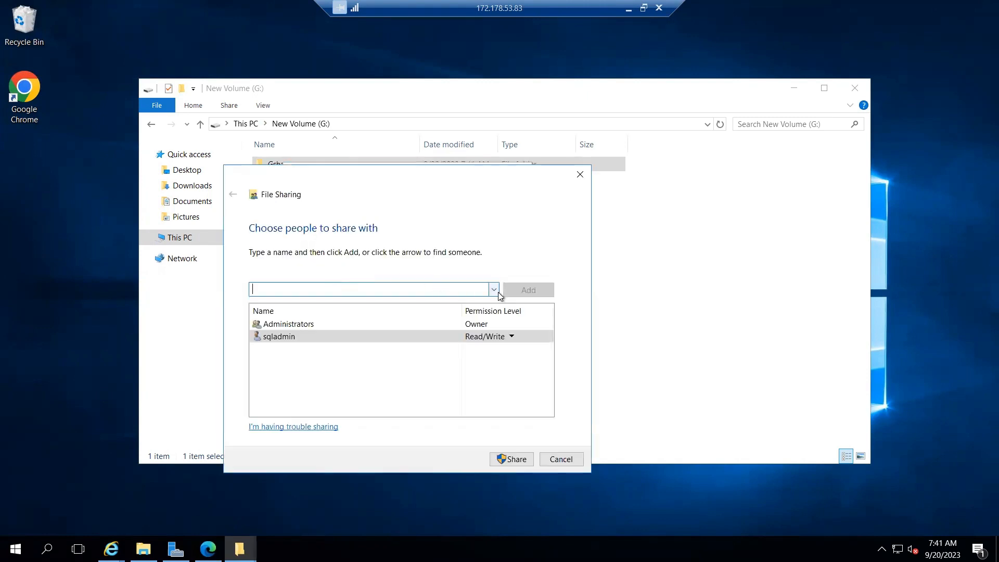
click(493, 290)
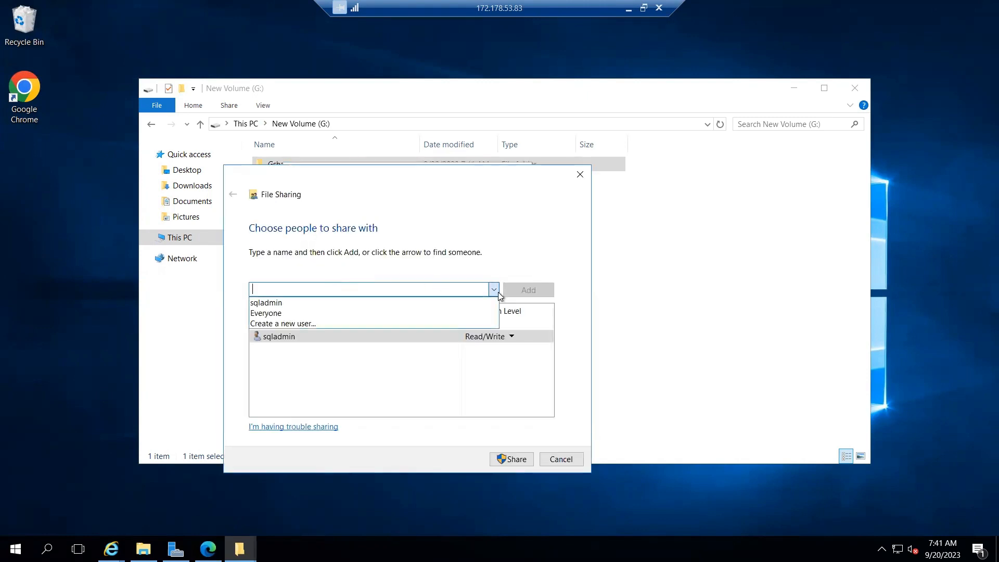
click(305, 314)
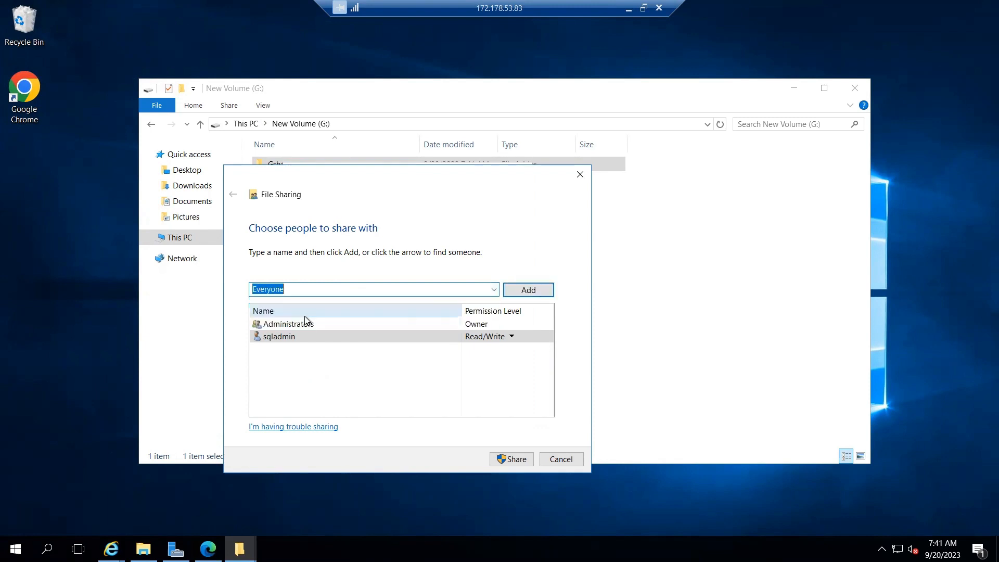
click(495, 292)
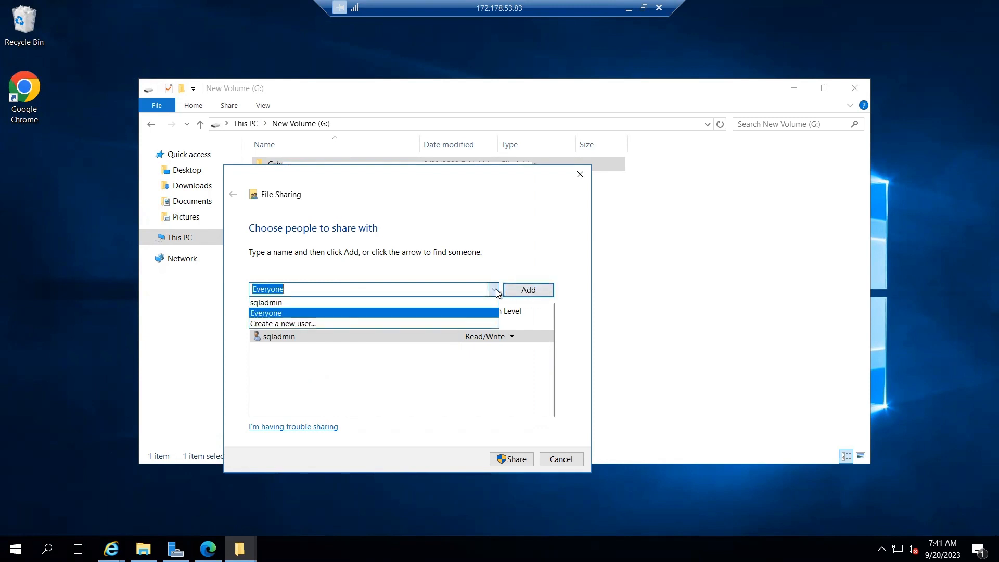
click(312, 316)
click(526, 292)
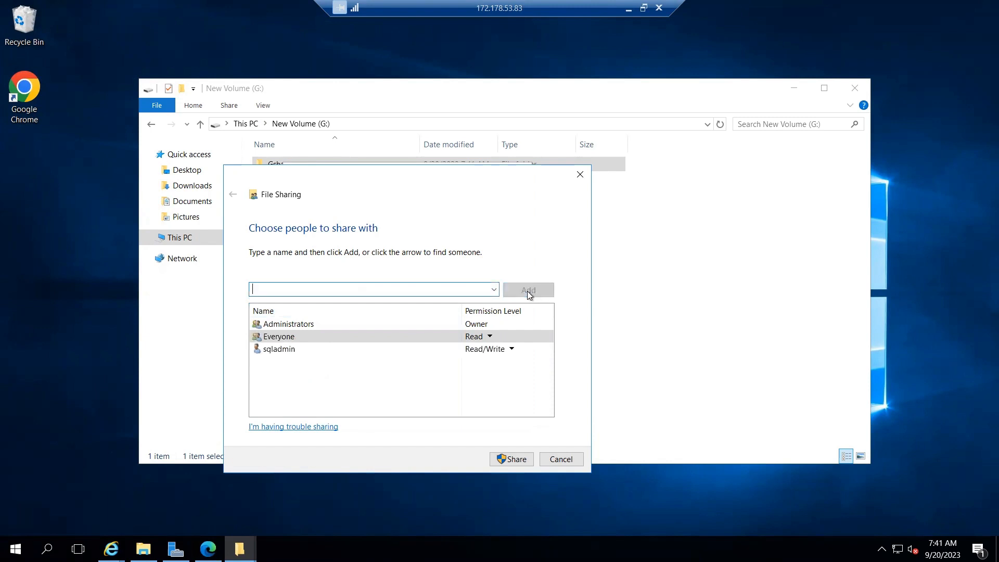
click(491, 336)
click(545, 355)
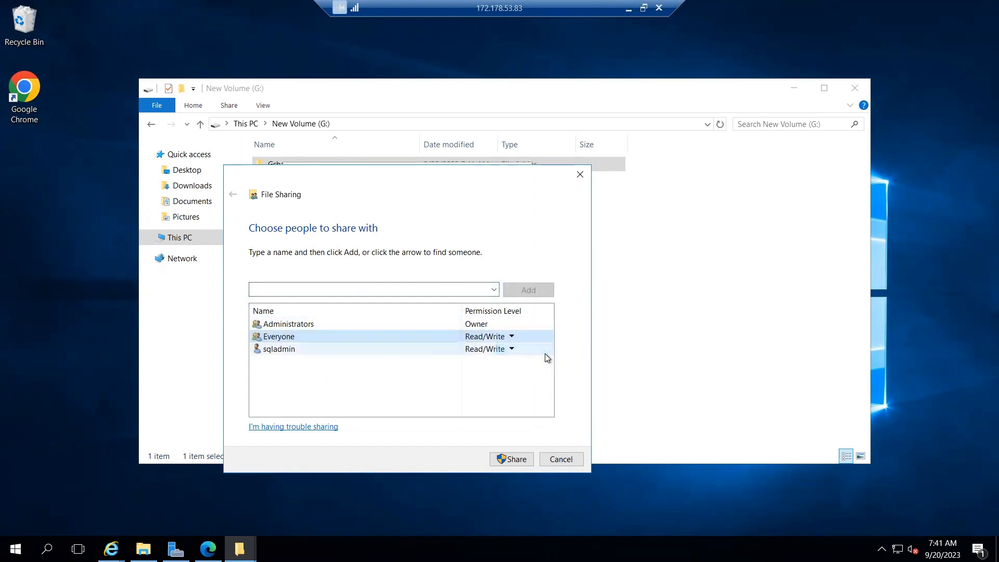
click(518, 460)
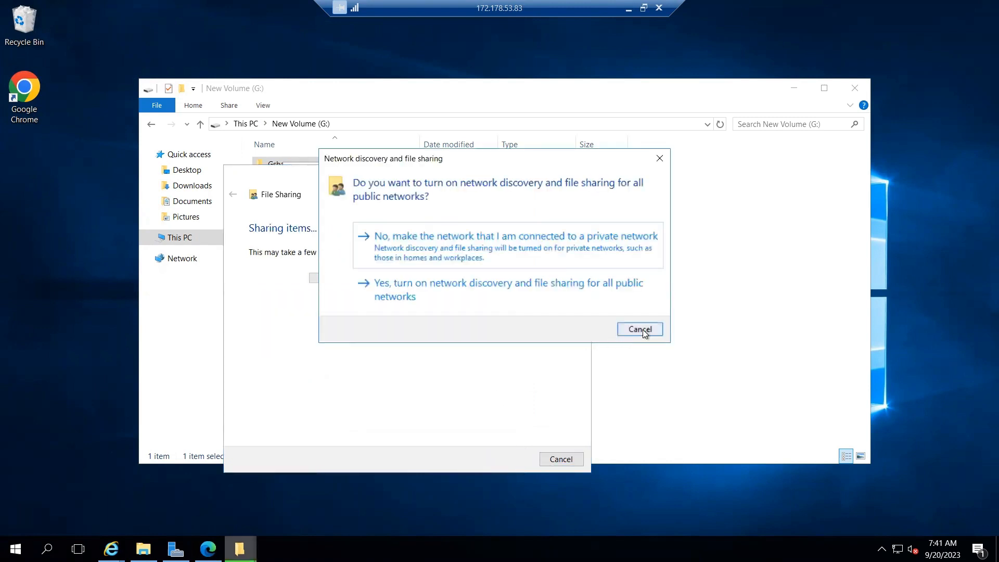
click(641, 330)
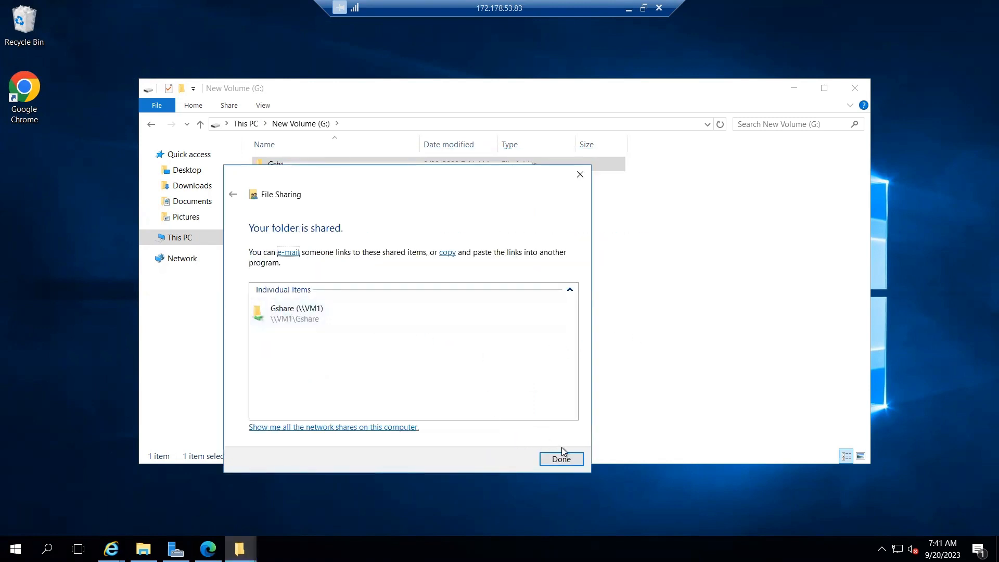
click(566, 467)
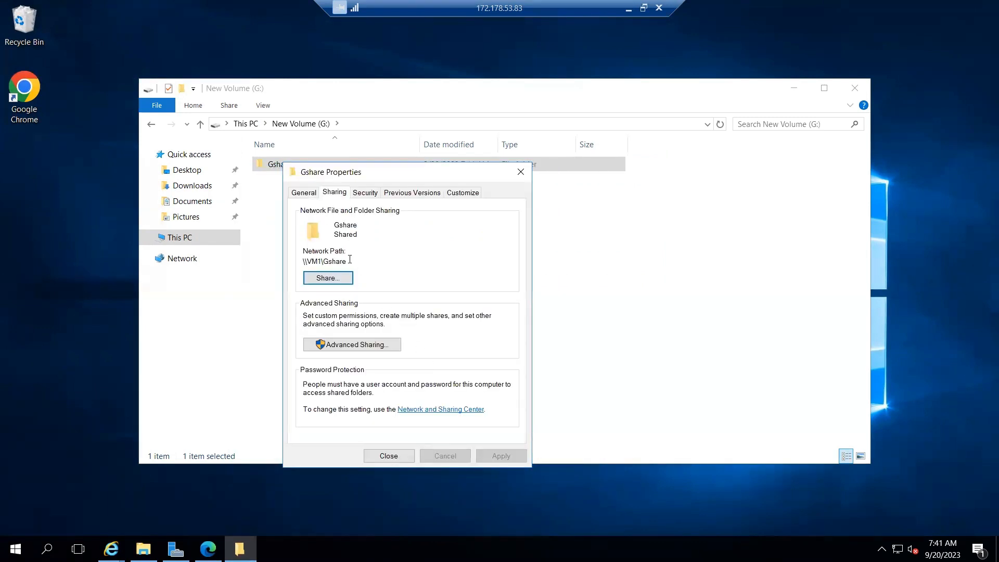
- Copy the \\VM1\Gshare network path and close the Gshare Properties dialog
drag(339, 261, 303, 260)
right_click(325, 260)
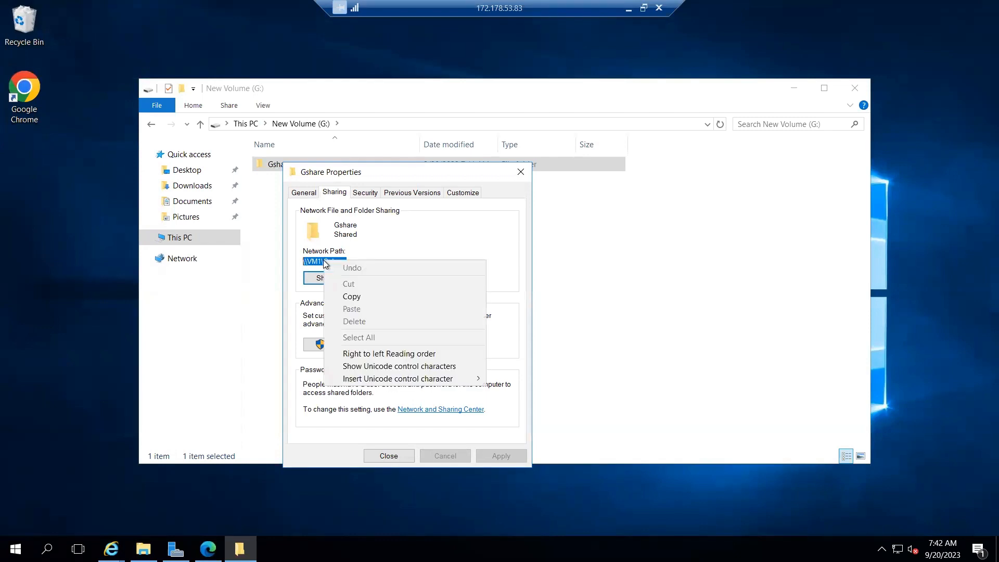
click(350, 293)
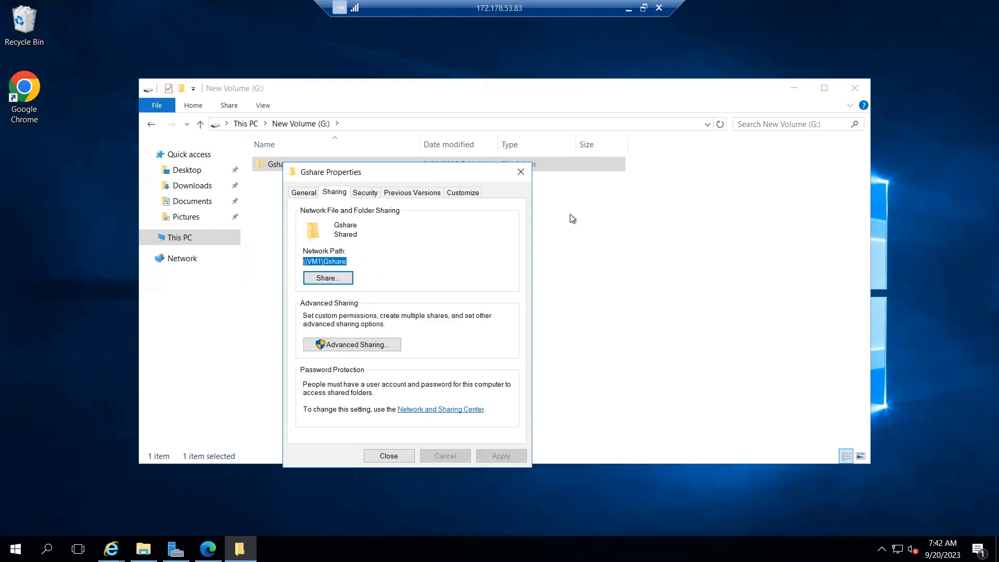
click(521, 172)
click(597, 207)
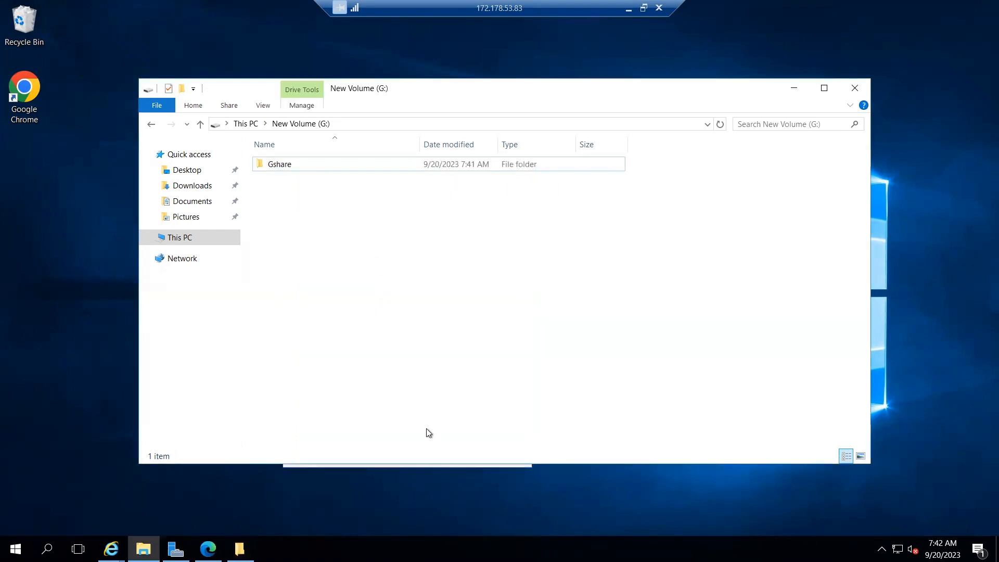
- Back in the portal, choose VM1 as registered server with pre-seeded files ticked
click(629, 9)
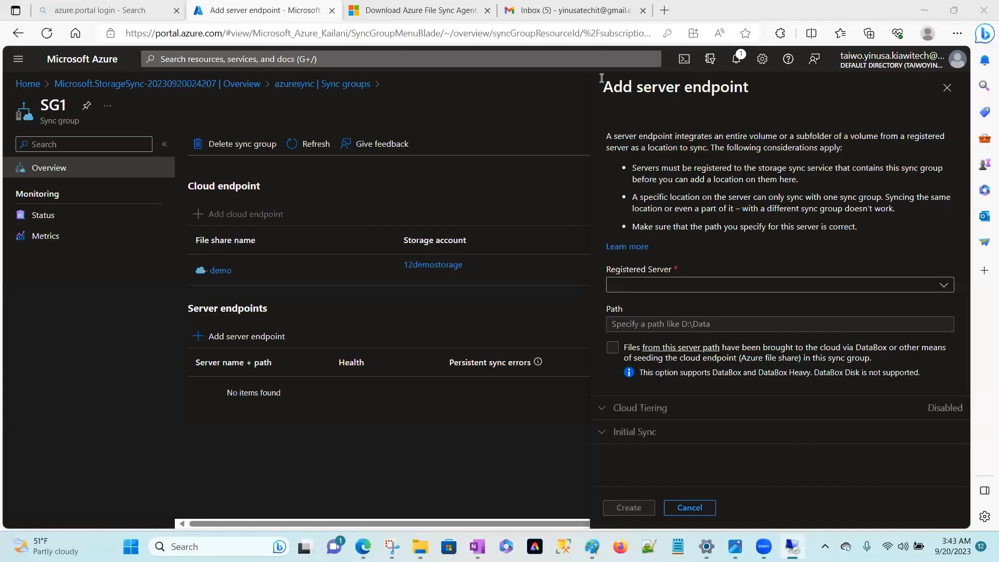
click(640, 286)
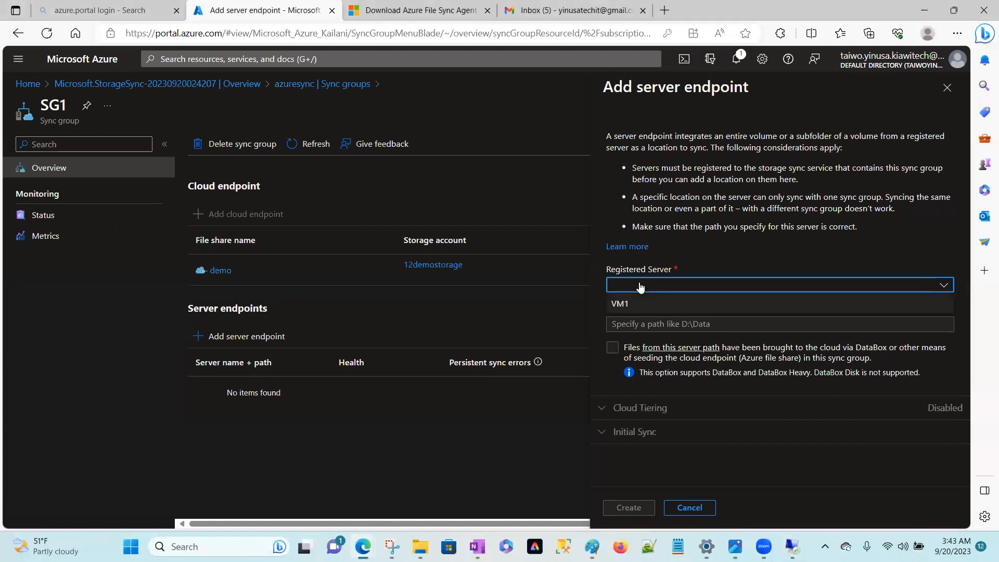
click(628, 298)
click(612, 348)
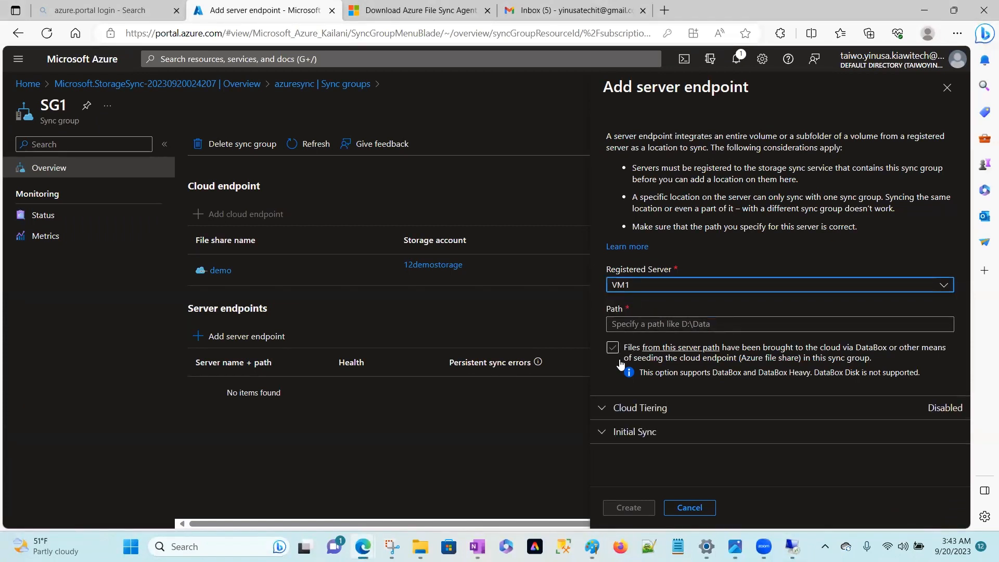
click(612, 347)
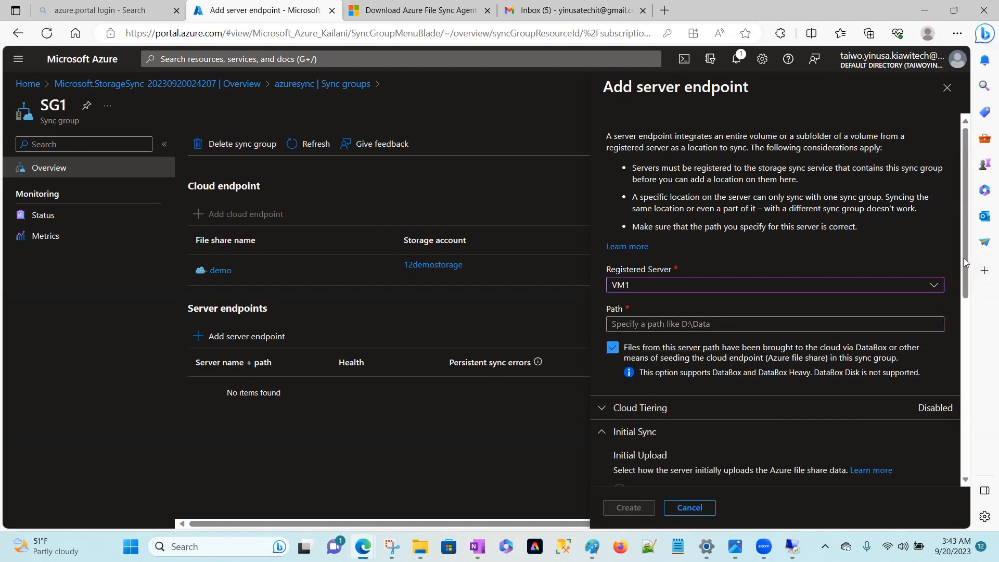
drag(964, 258, 981, 337)
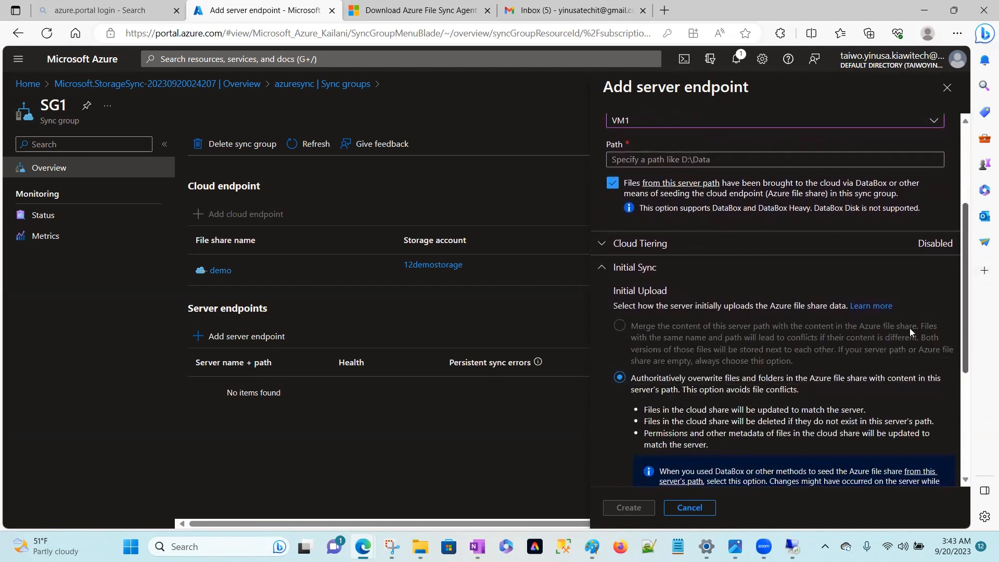
- Replace the rejected pasted \\VM1\Gshare path with G:\ in the Path field
click(663, 160)
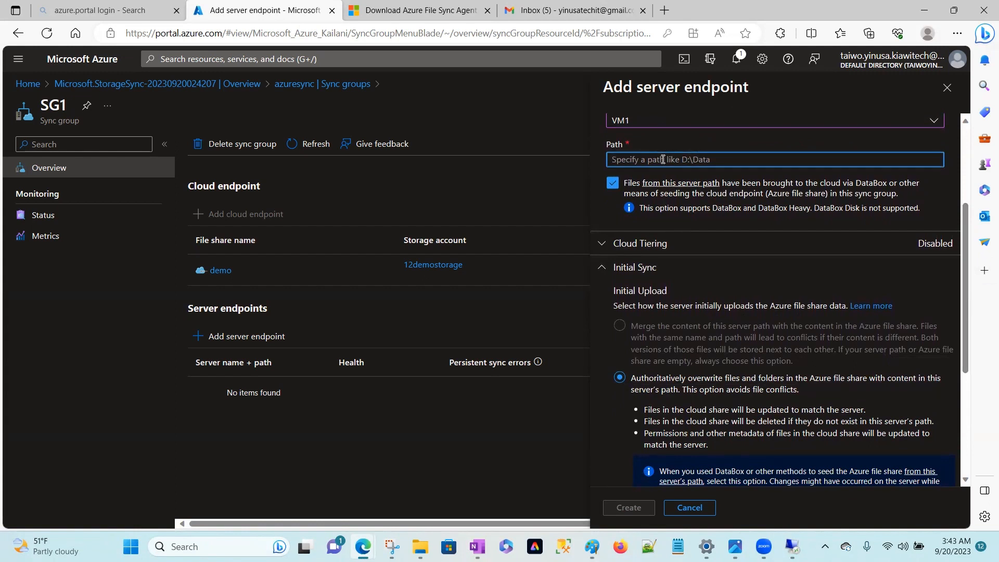
key(ctrl+v)
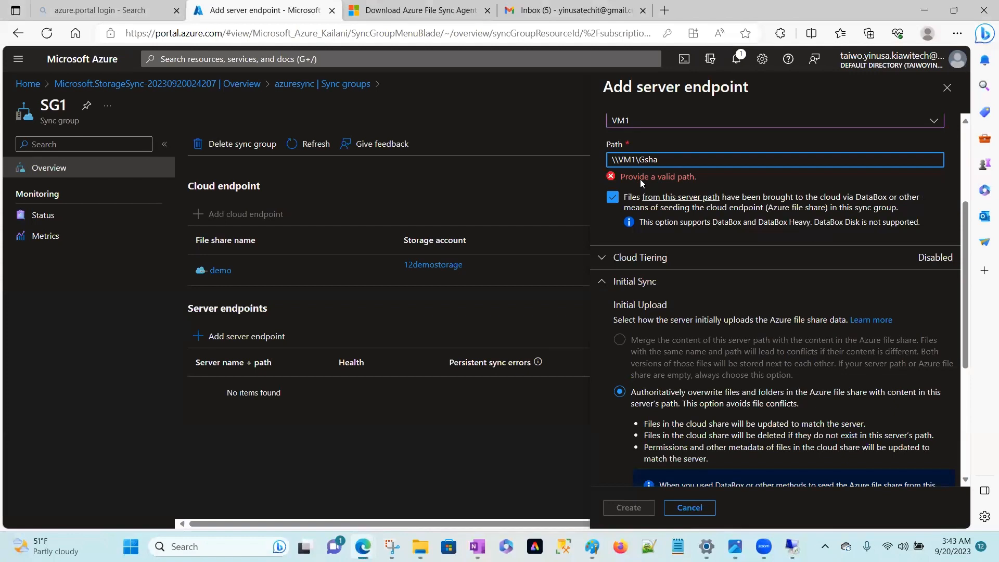
key(BackSpace)
key(BackSpace)
key(BackSpace)
key(BackSpace)
key(BackSpace)
key(BackSpace)
key(BackSpace)
key(BackSpace)
key(BackSpace)
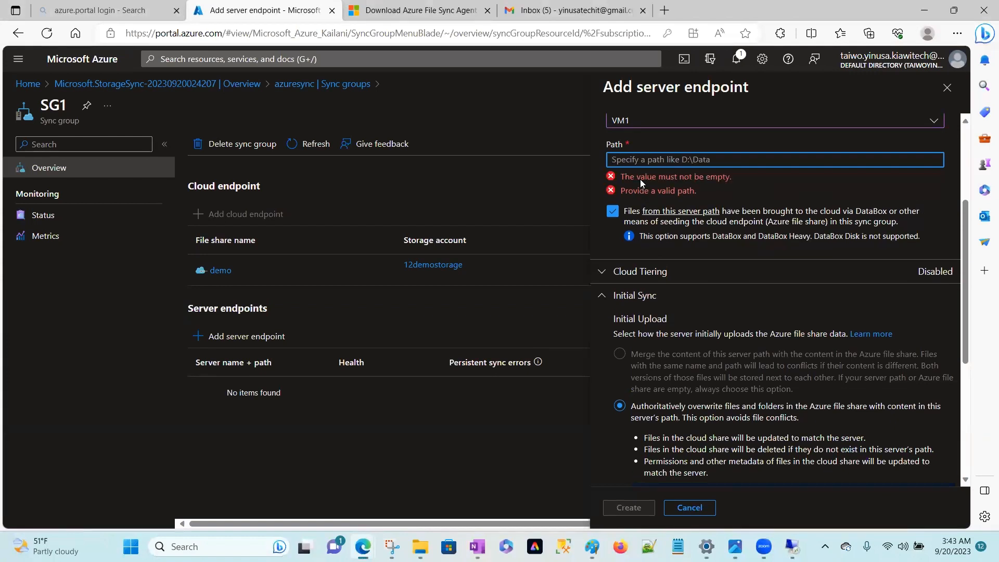
text(g)
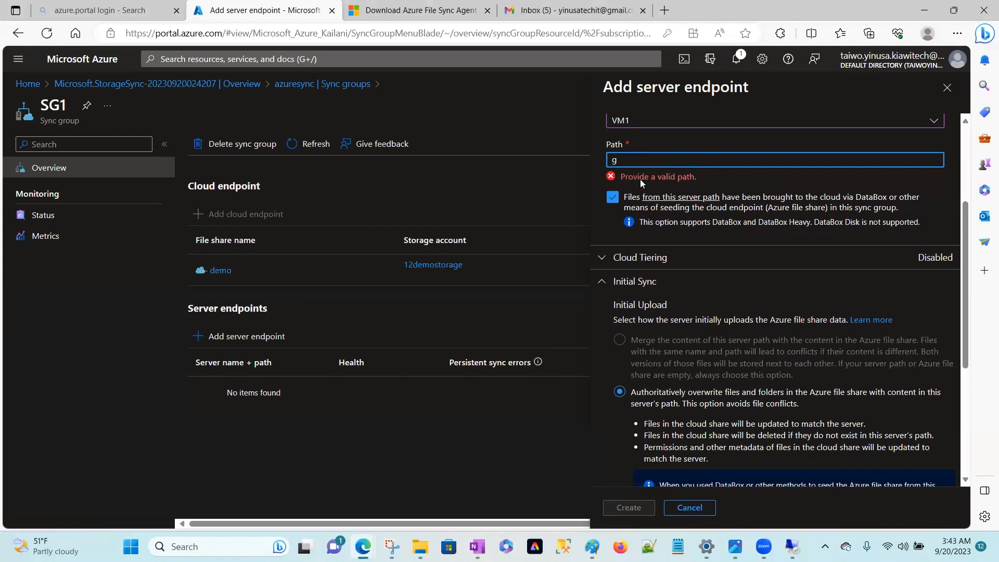
key(BackSpace)
text(G:)
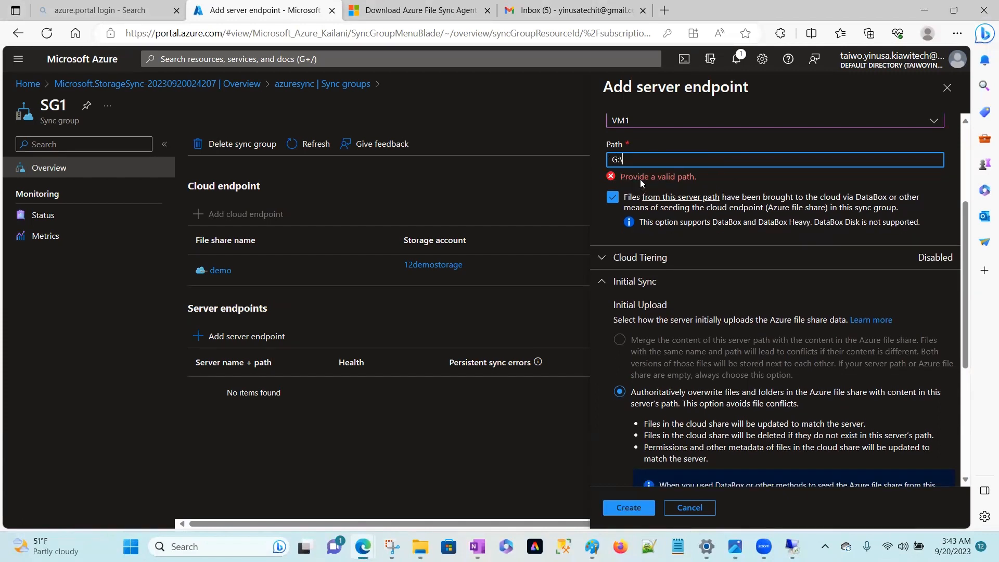
text(\)
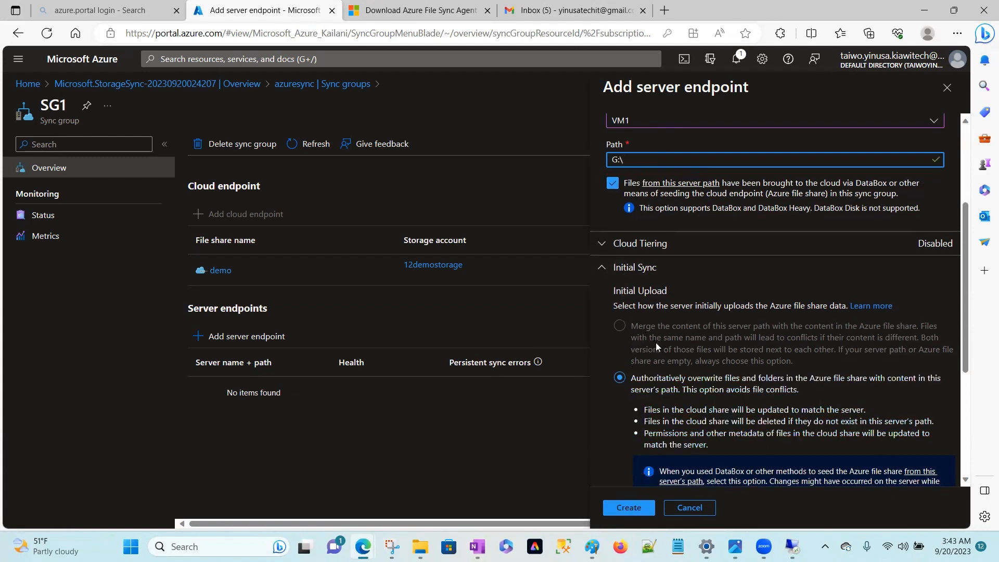
- Review cloud tiering, create the VM1 G:\ endpoint, and refresh until it shows Pending
click(602, 246)
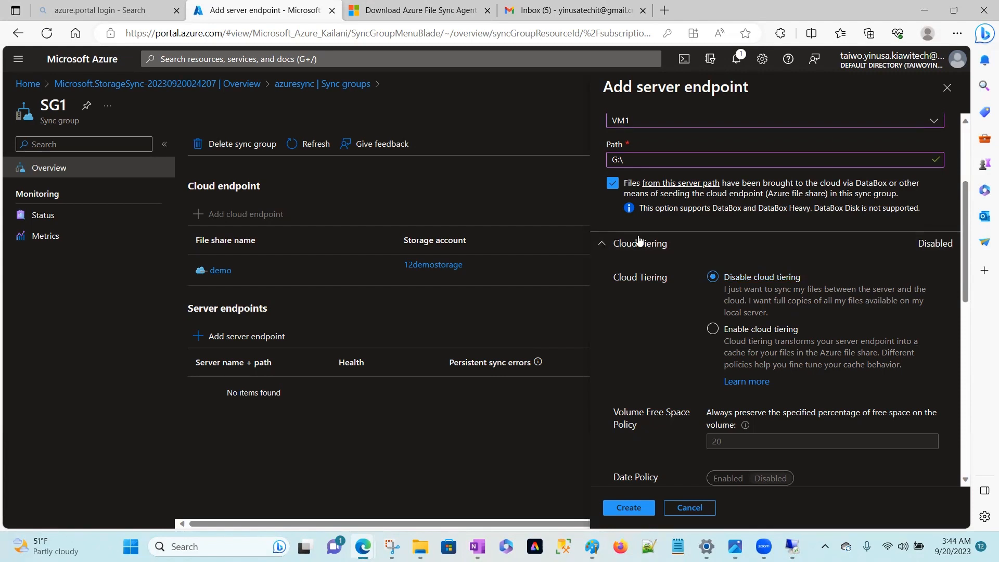
click(622, 509)
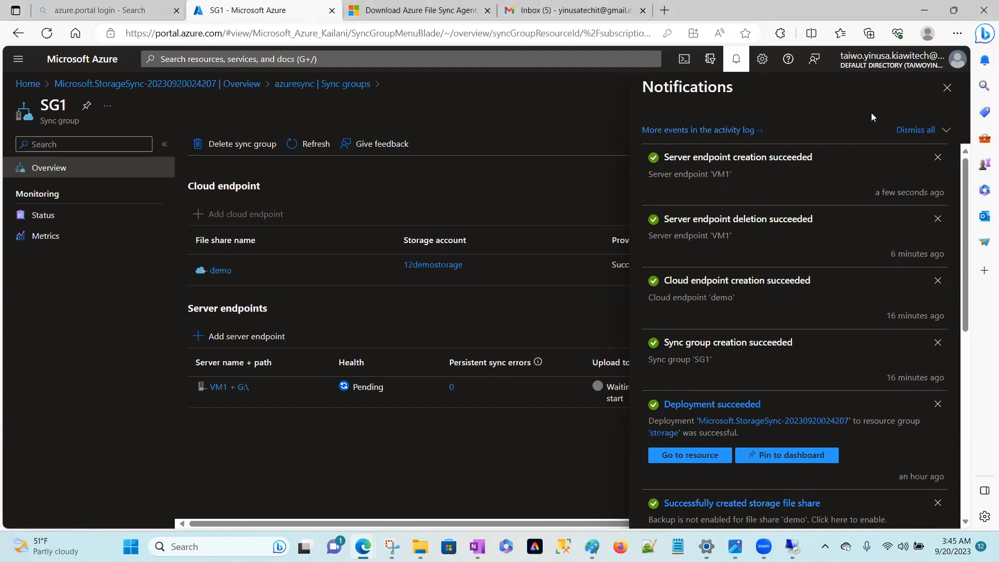
click(946, 88)
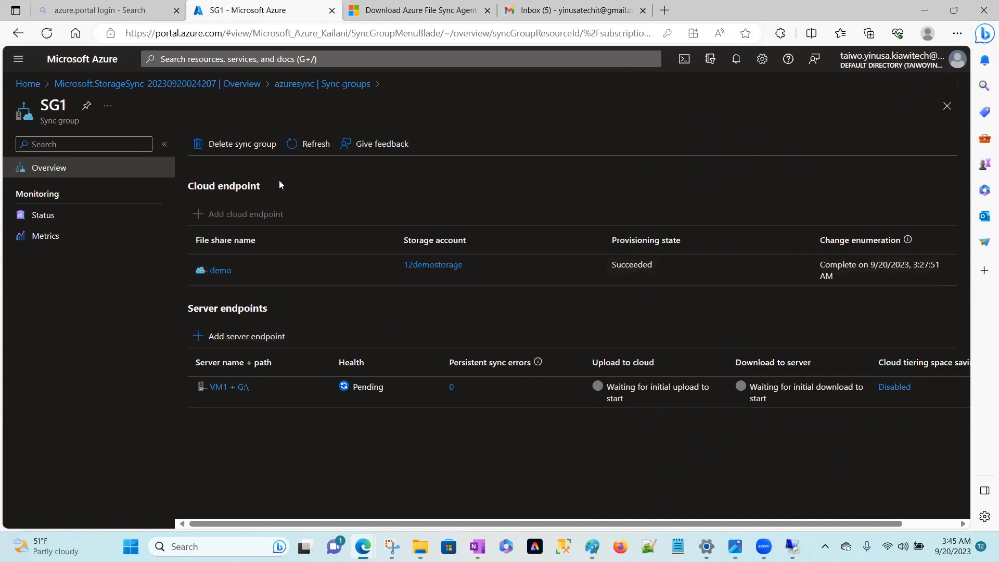
click(314, 151)
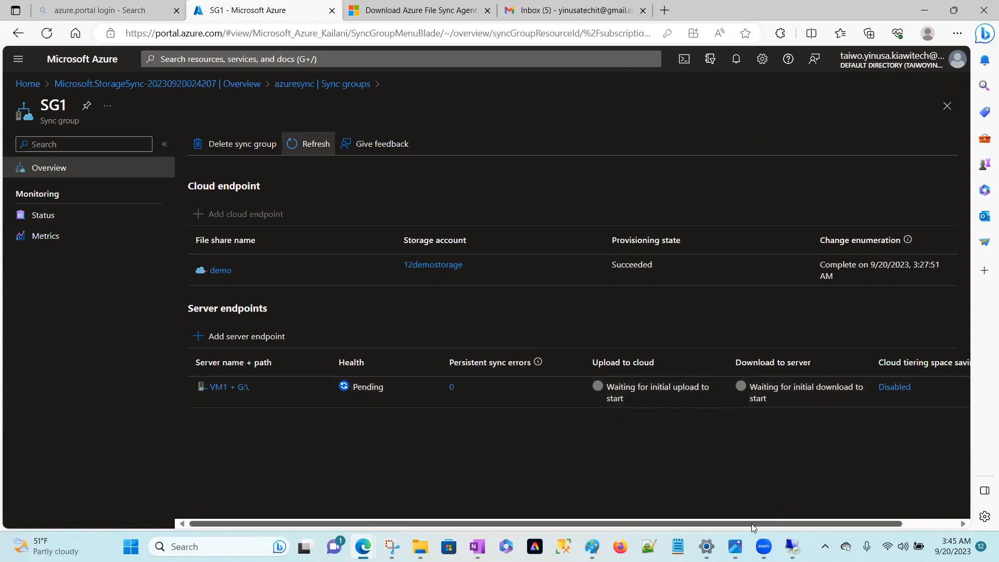
- Go from Home through 12demostorage's File shares to the demo share overview (0 B of 5 TiB)
click(28, 85)
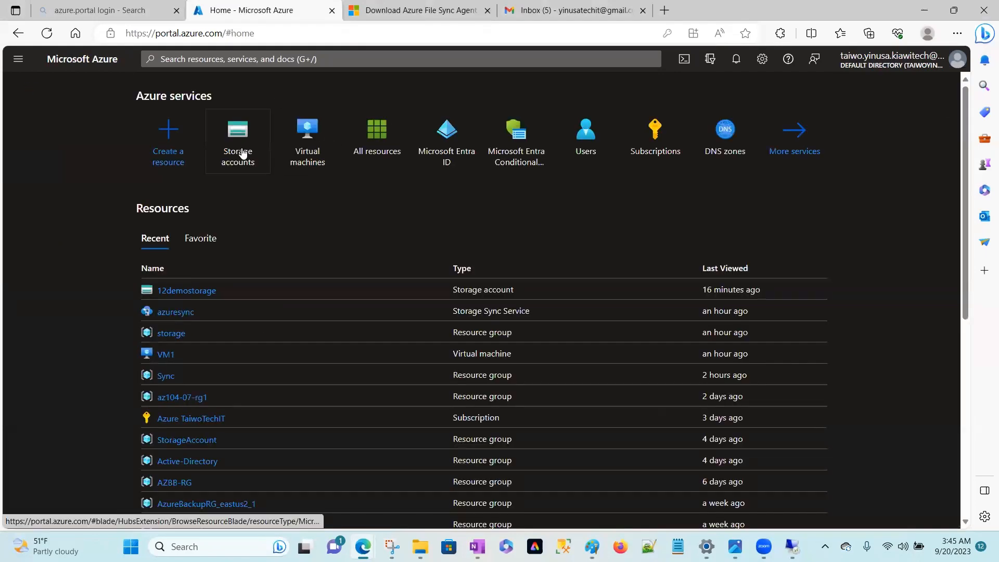
click(243, 152)
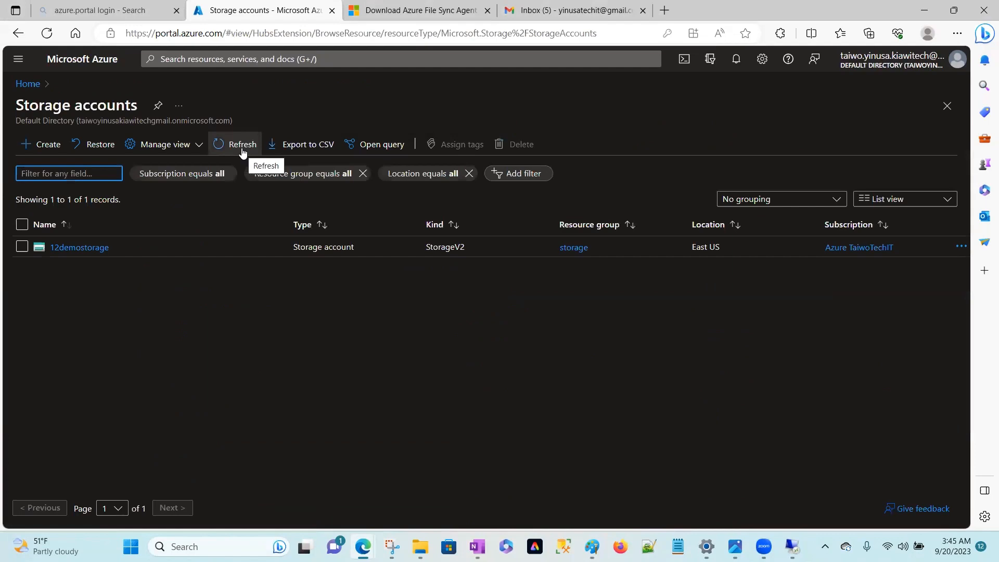
click(80, 247)
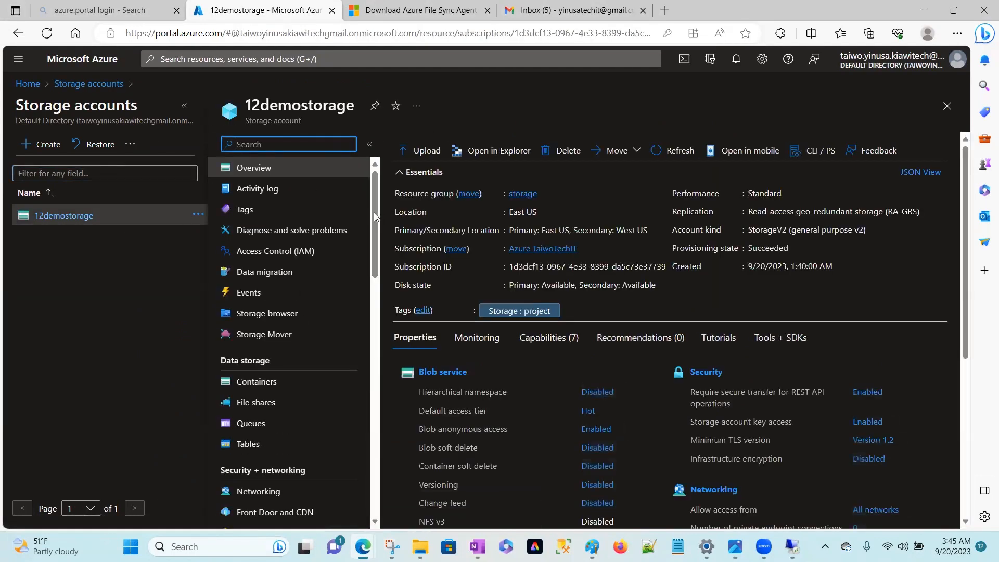
scroll(374, 213, down, 2)
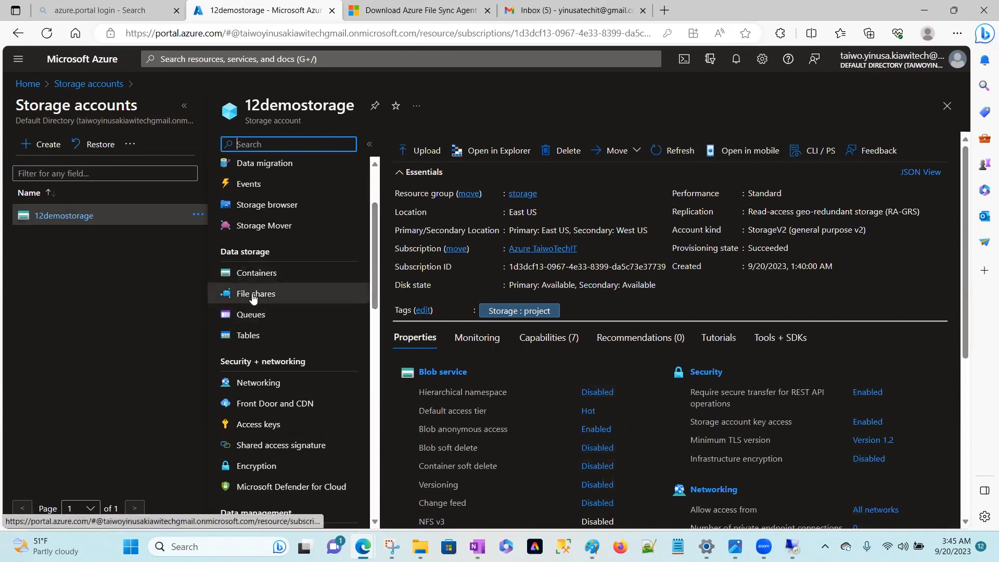
click(254, 294)
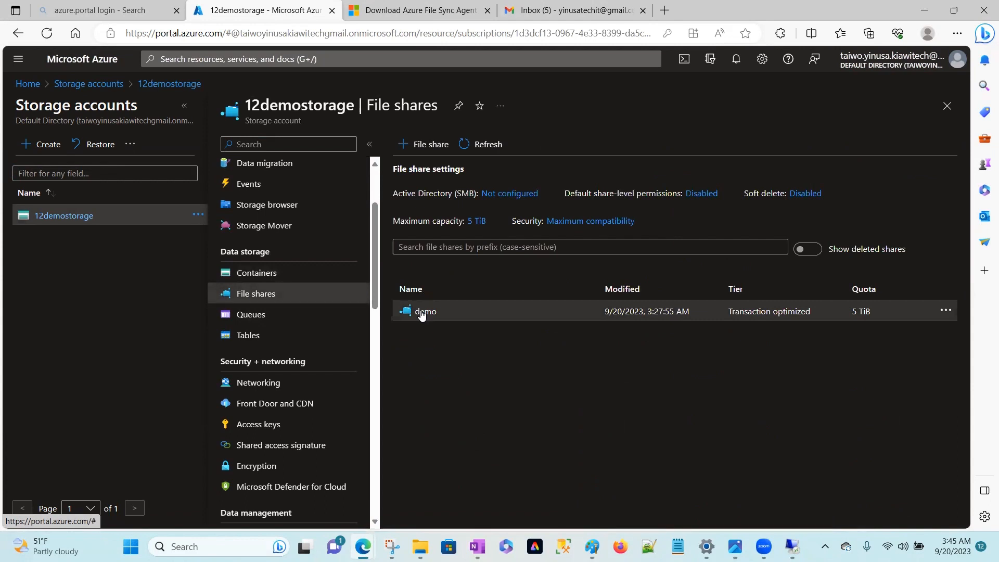
click(421, 314)
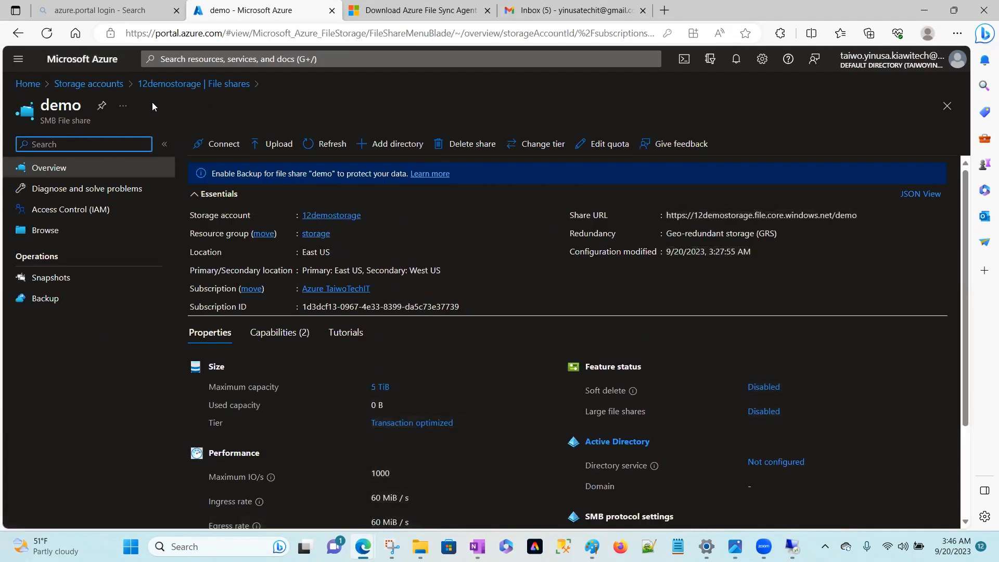
click(17, 33)
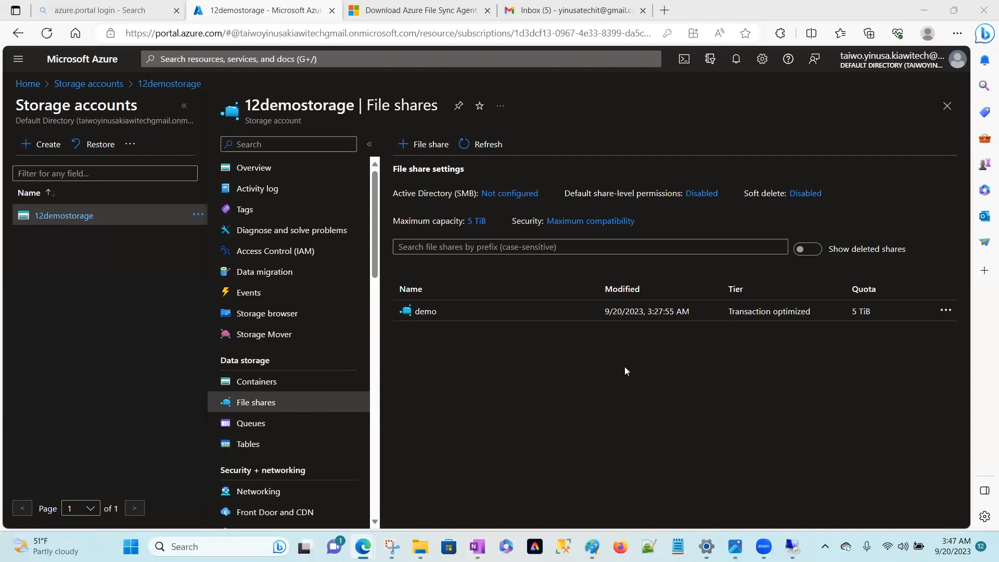
click(426, 315)
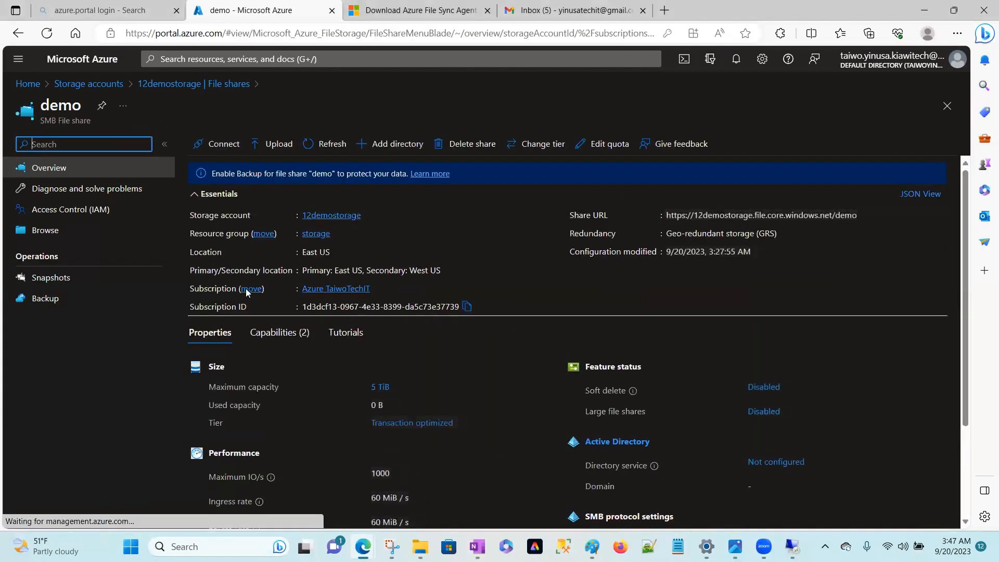
- Reveal and copy the demo share's Windows PowerShell script that mounts it as drive Z
click(222, 148)
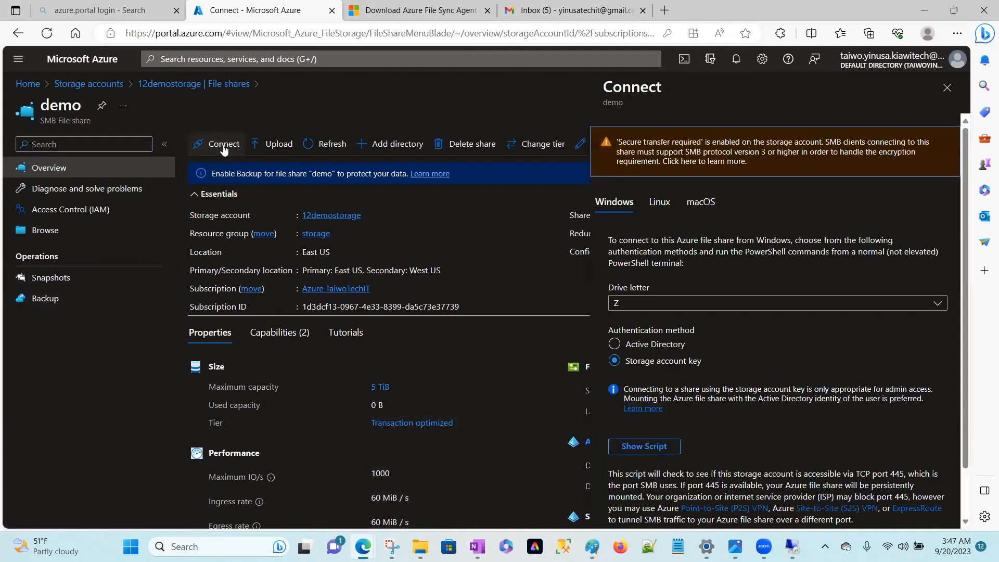
click(649, 451)
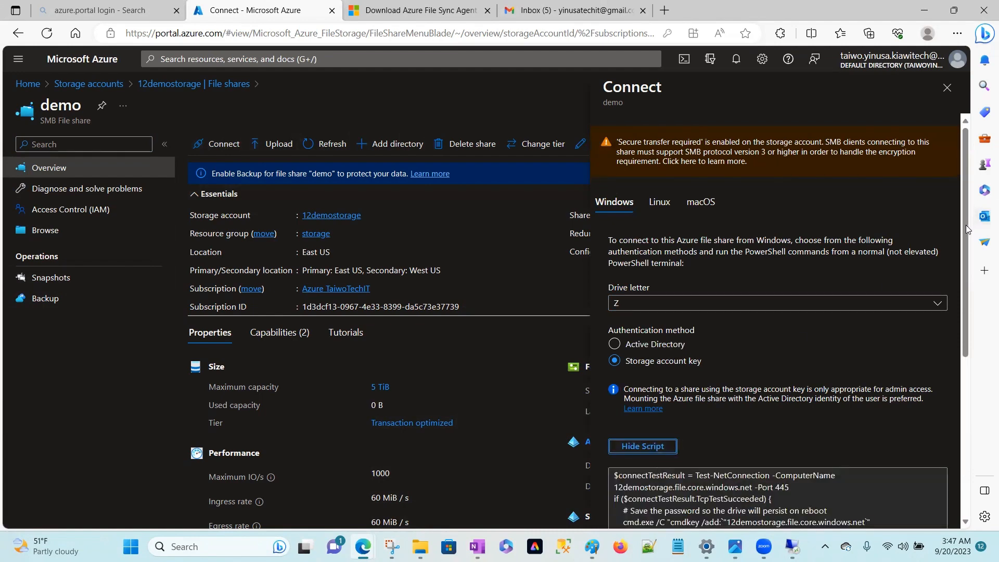
drag(966, 225, 980, 371)
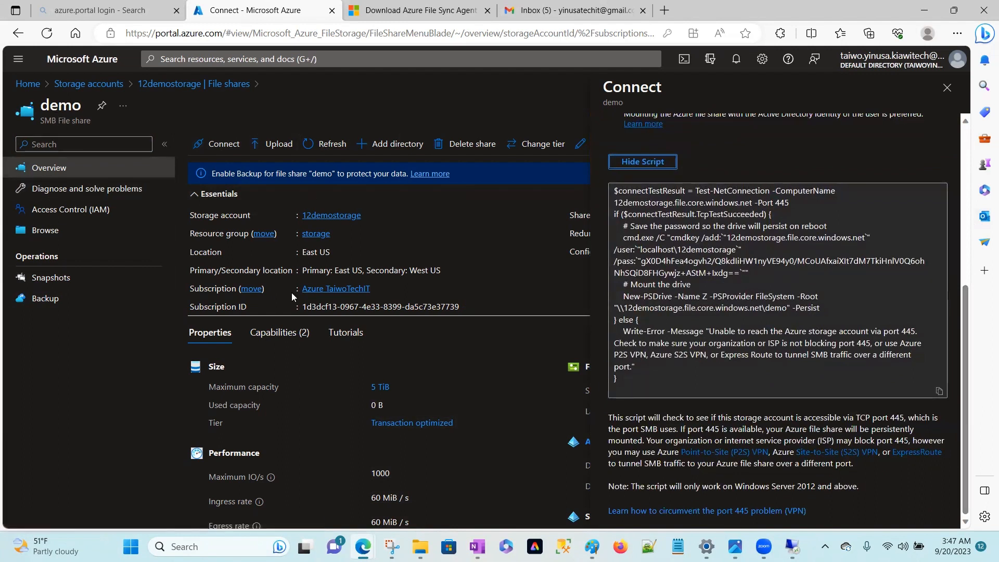
click(940, 391)
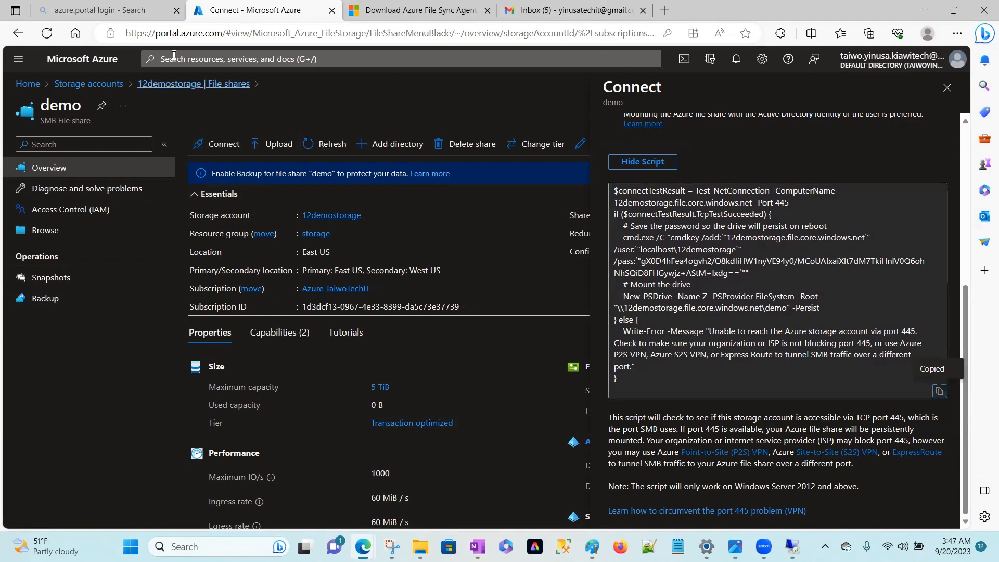
- Open the Run command feature of virtual machine VM1
click(21, 83)
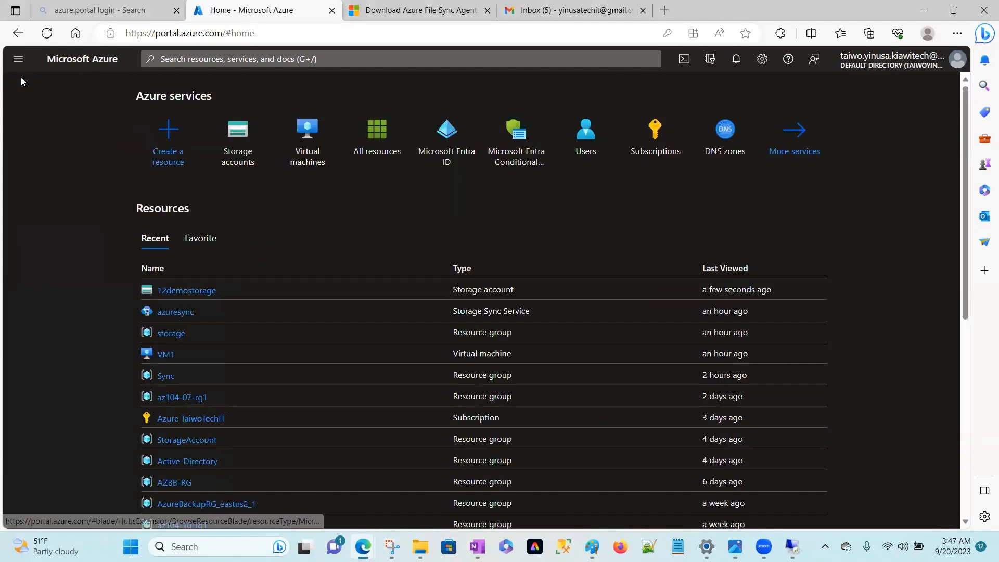
click(316, 158)
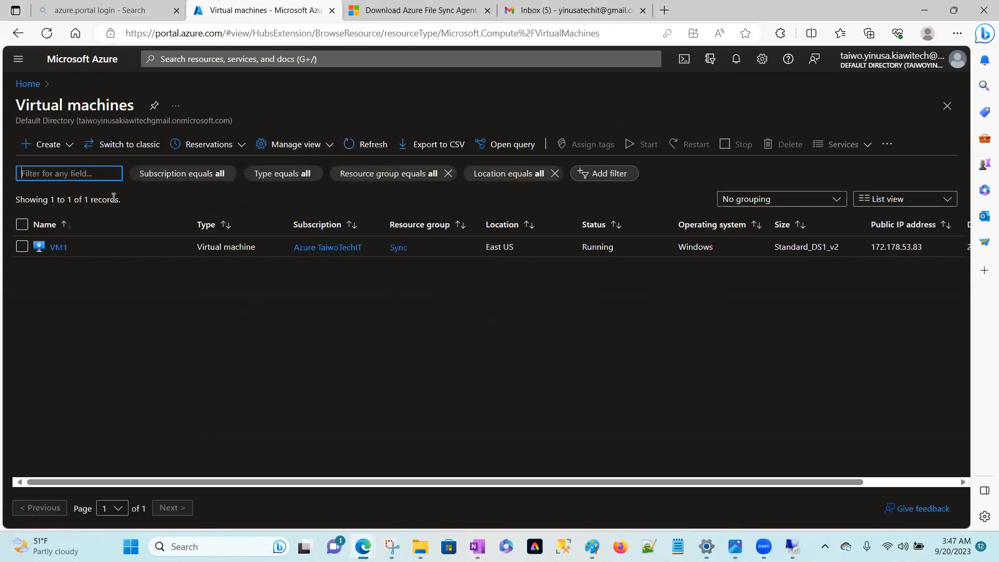
click(58, 248)
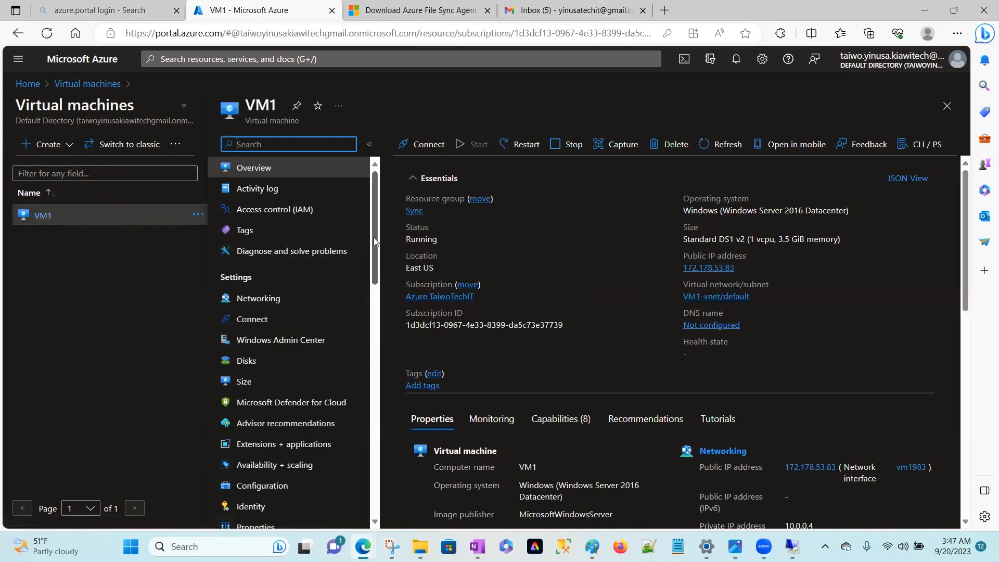
drag(375, 238, 378, 380)
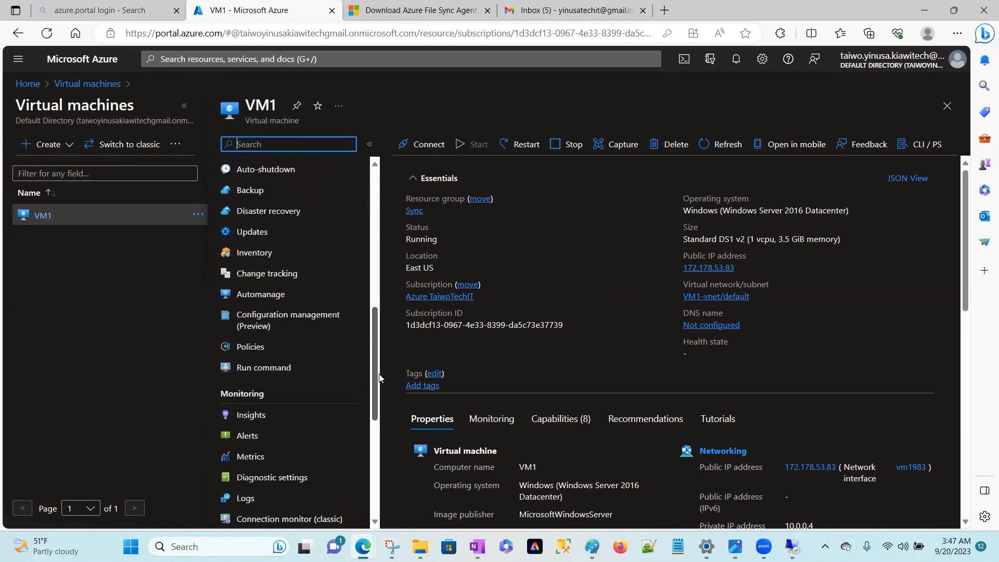
click(255, 366)
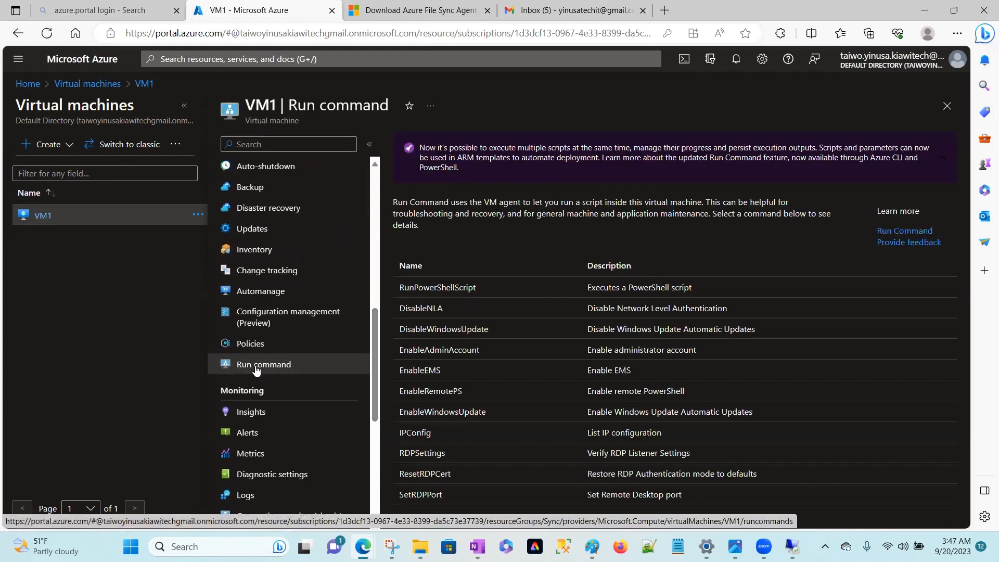
- Paste the drive-mapping script into RunPowerShellScript and run it on VM1
click(429, 290)
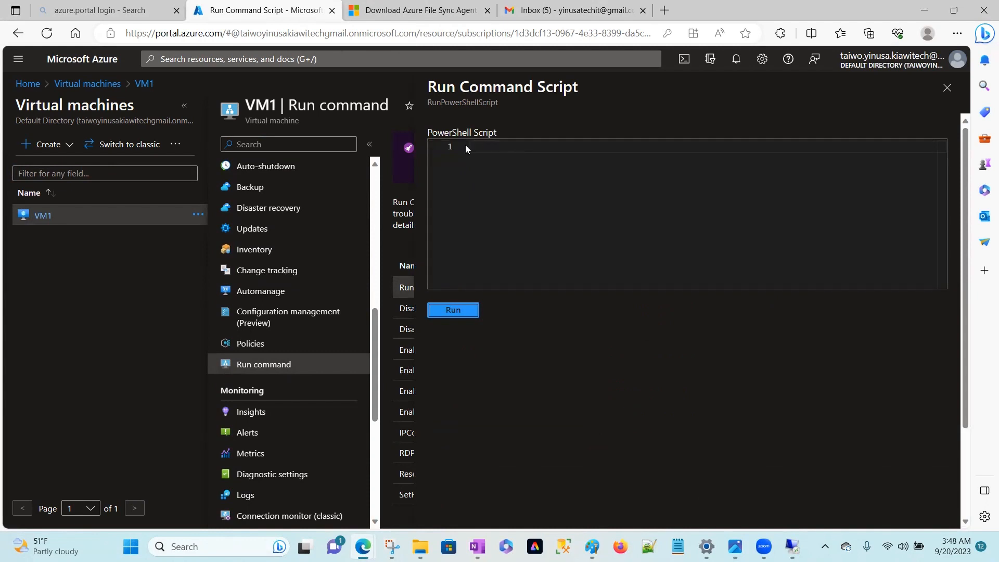
click(482, 146)
right_click(483, 147)
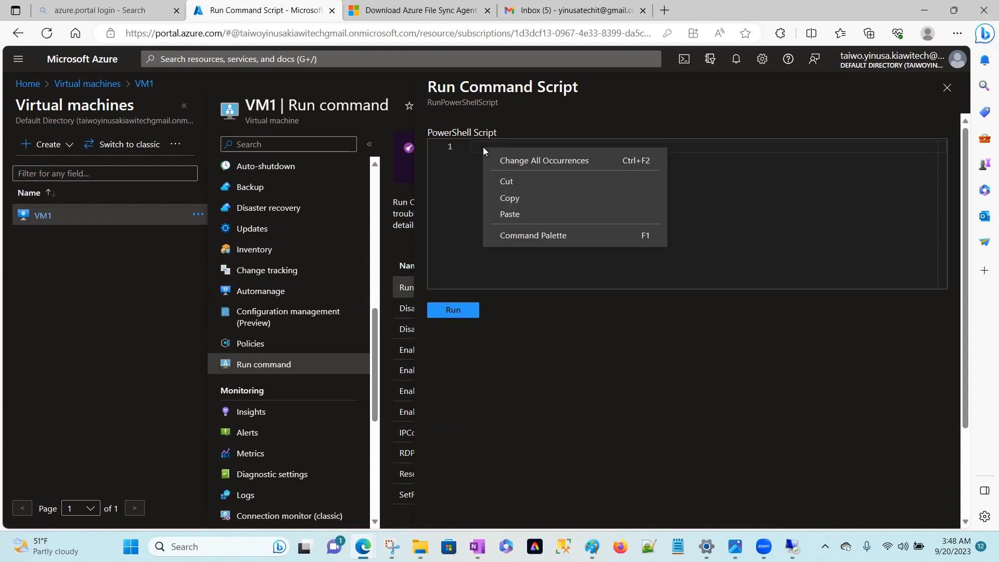
click(509, 214)
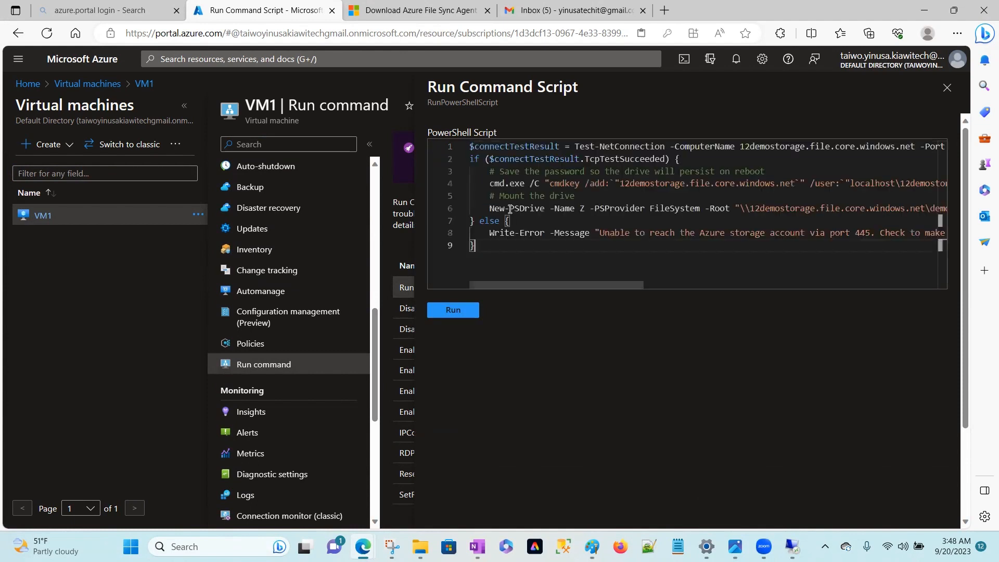
click(449, 311)
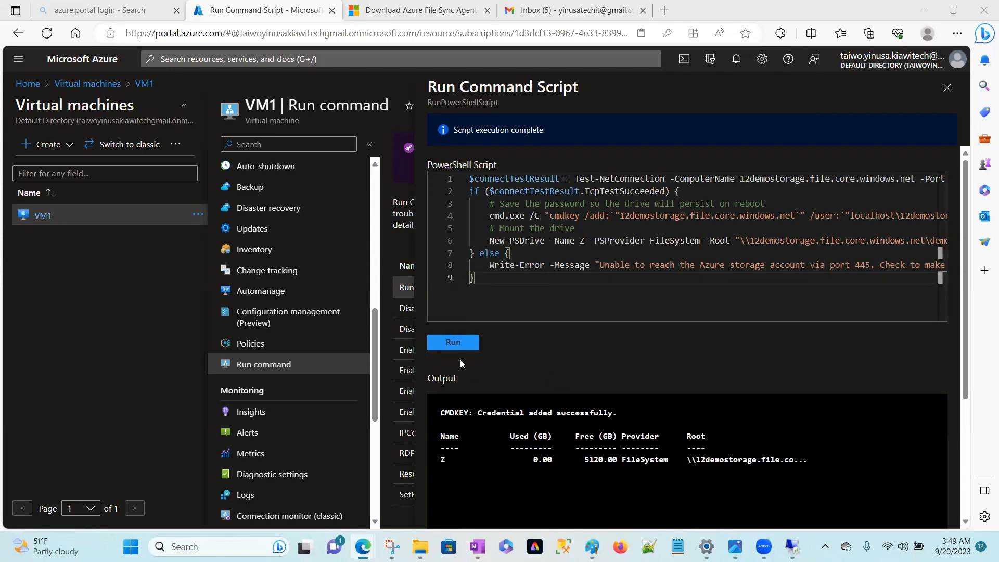
- Refresh the demo share in 12demostorage and browse it, revealing Gshare beside .SystemShareInformation
click(35, 86)
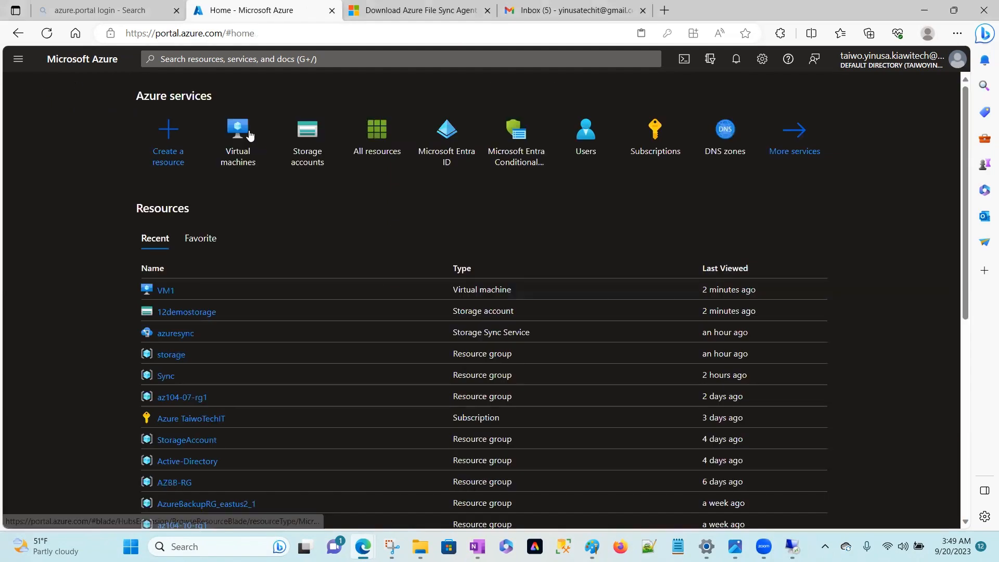
click(306, 158)
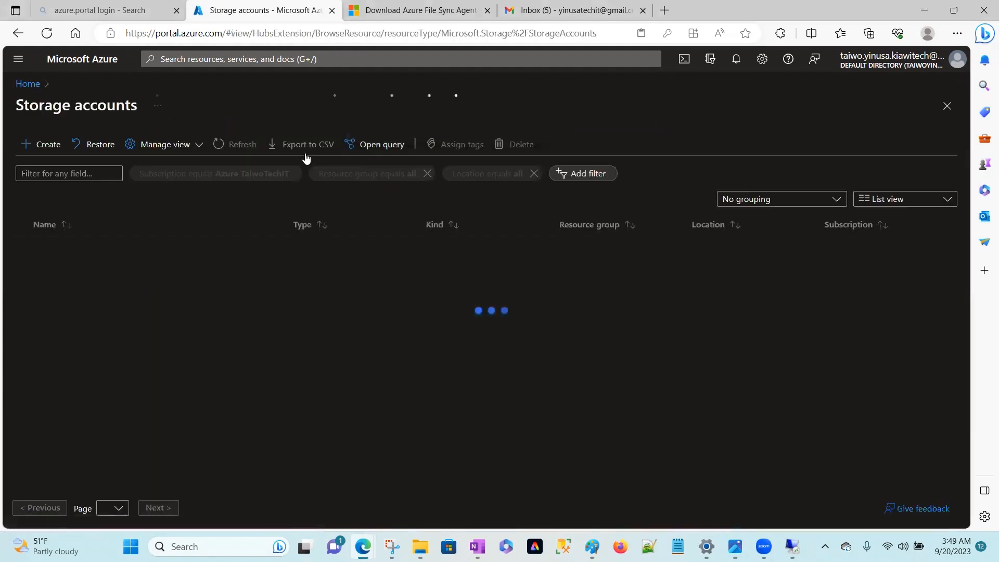
click(79, 248)
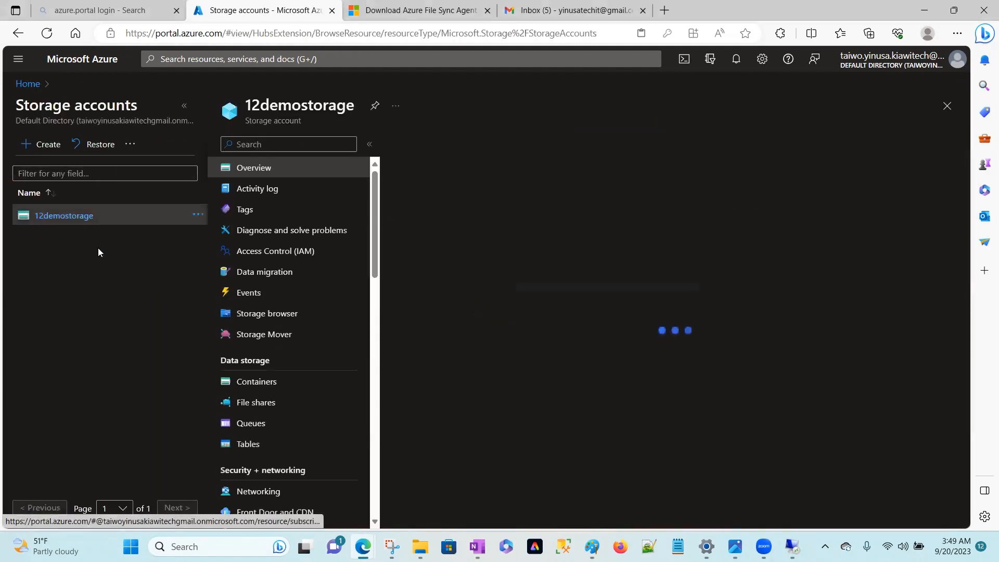
click(257, 403)
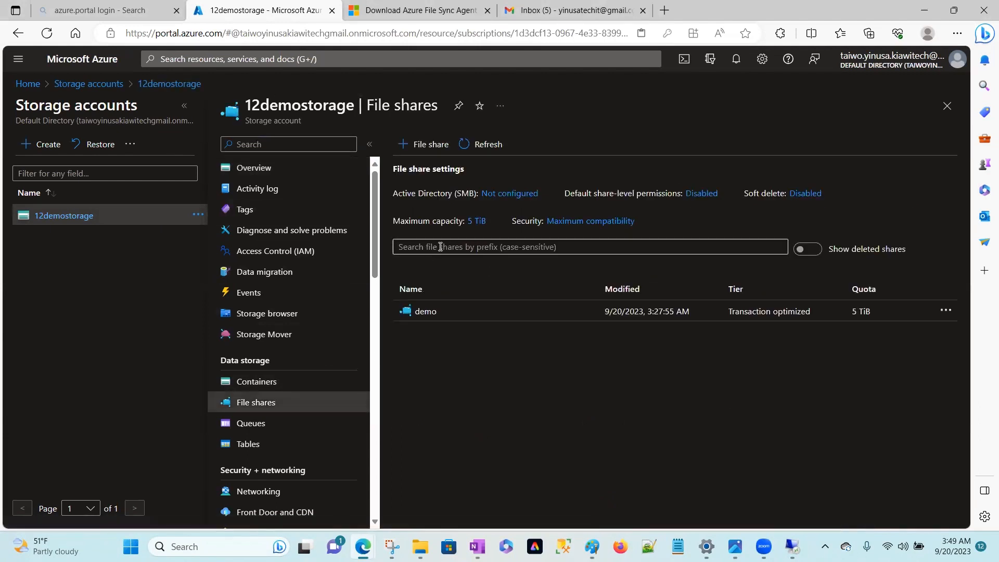
click(424, 312)
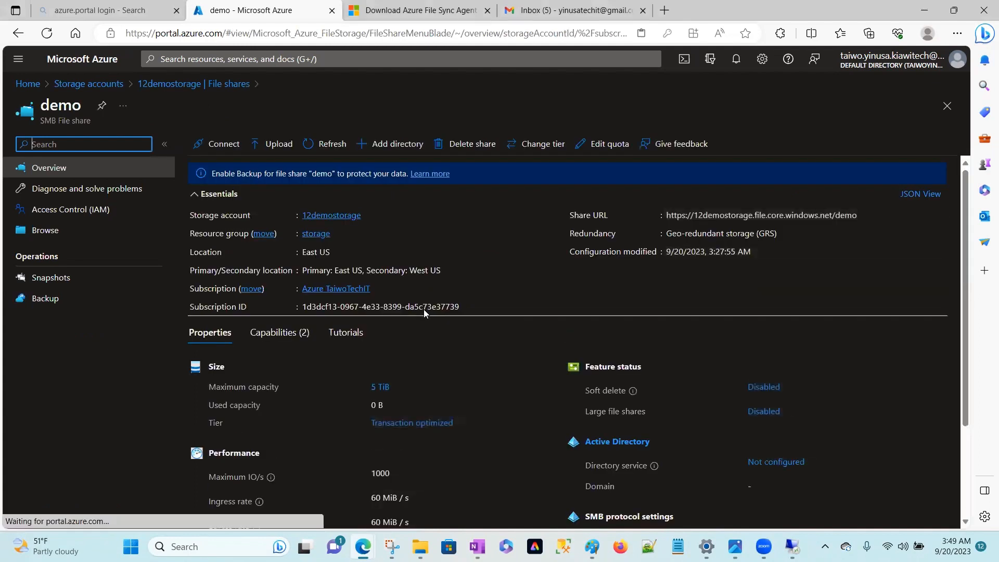
click(333, 152)
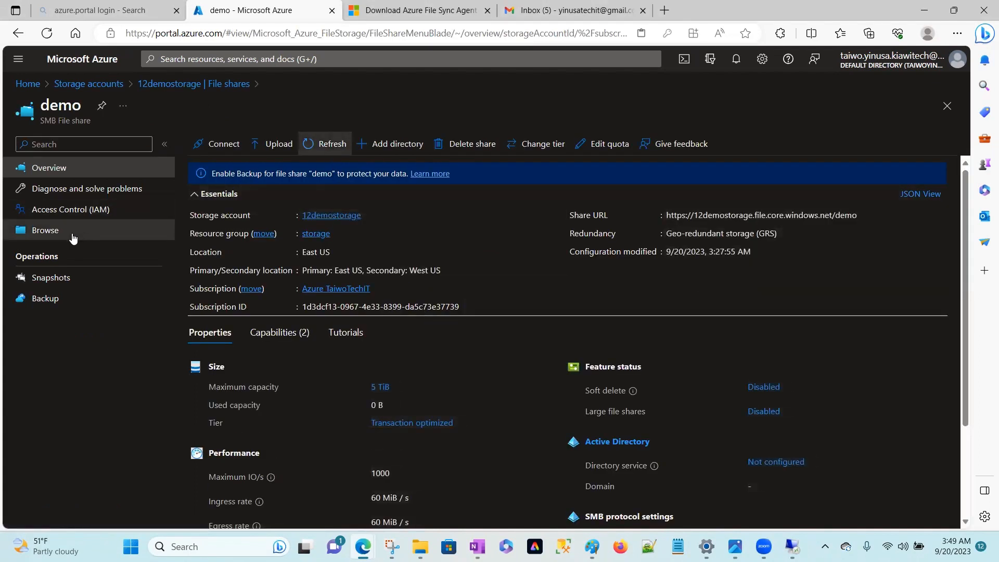
click(44, 233)
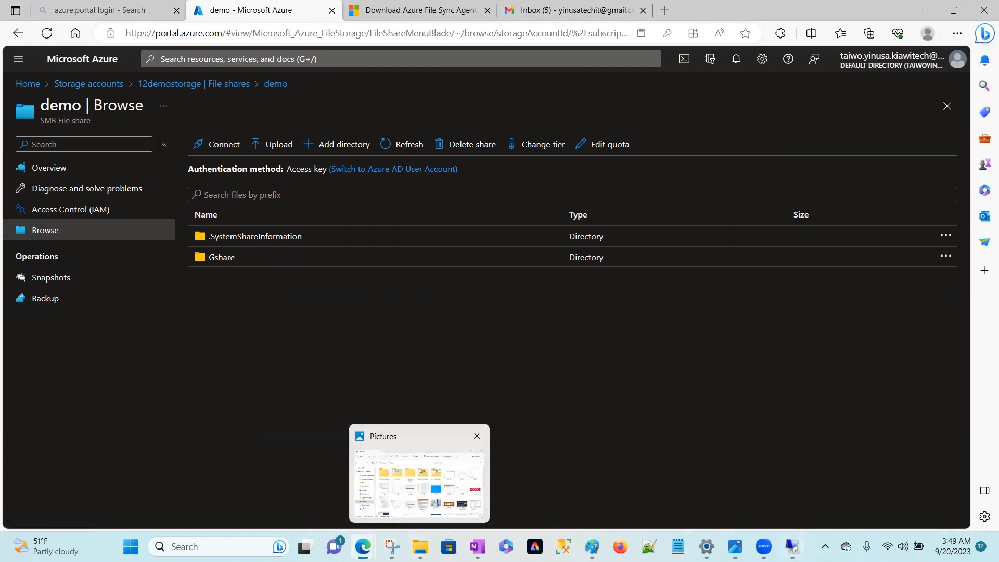
mouse_move(793, 546)
click(790, 518)
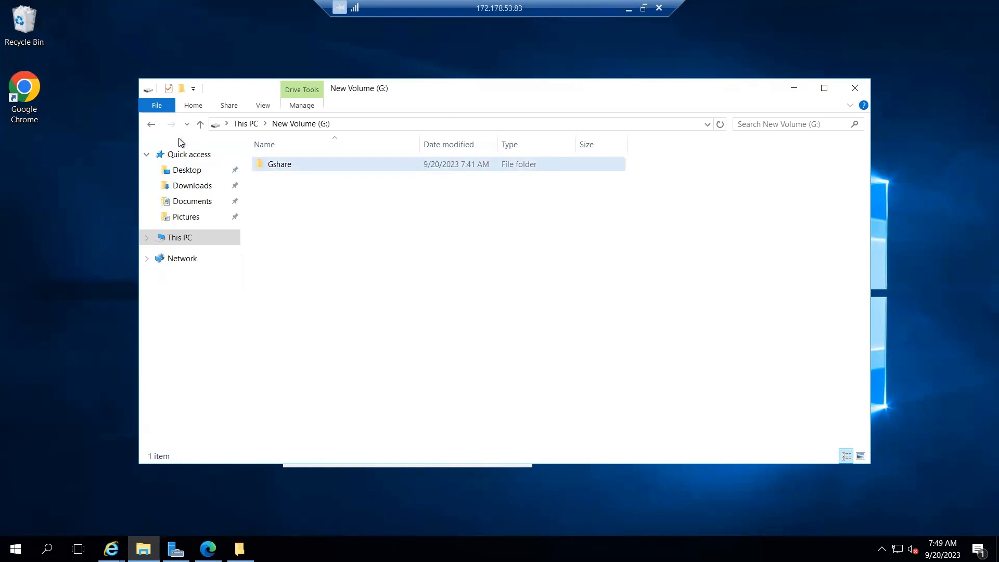
click(151, 125)
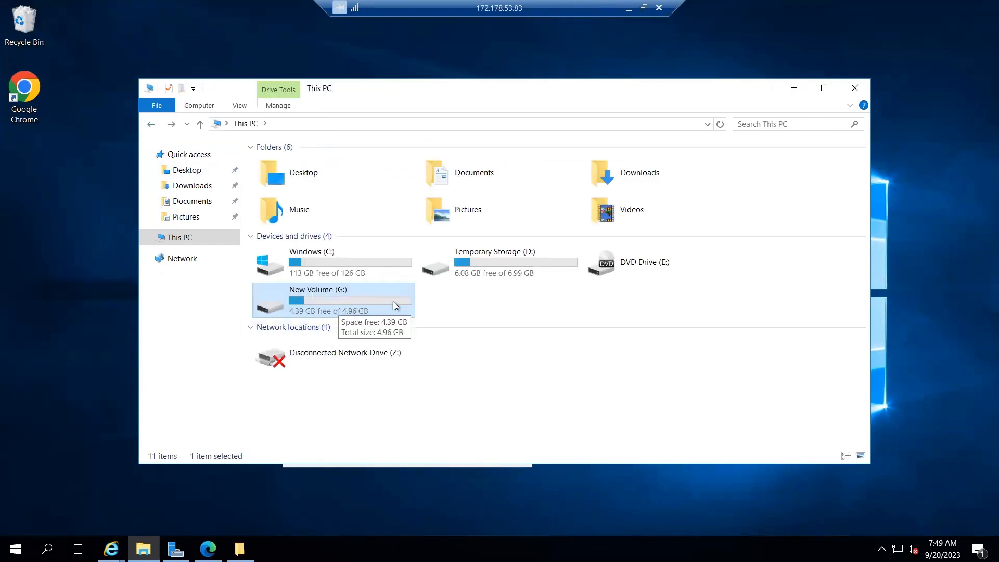
double_click(366, 309)
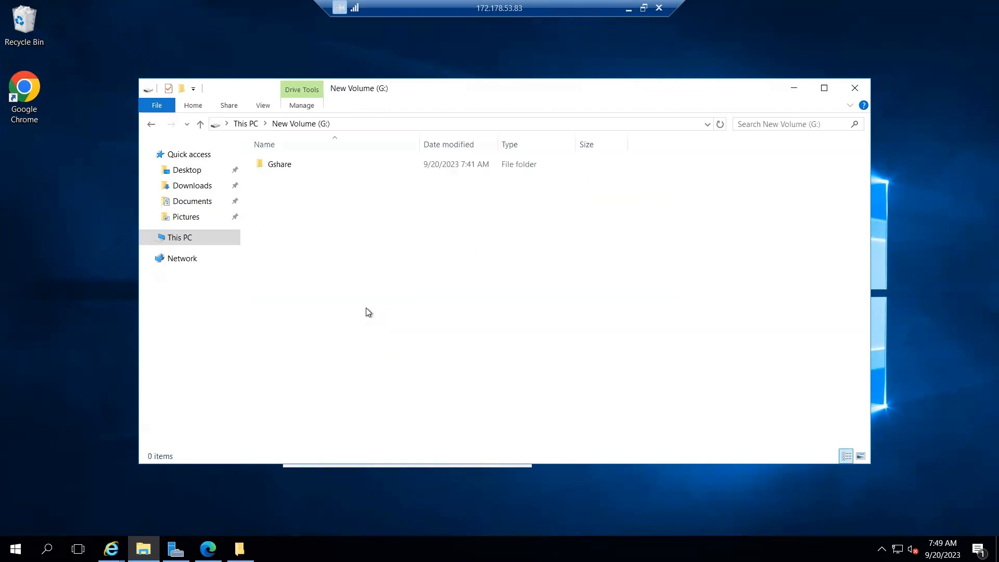
double_click(287, 171)
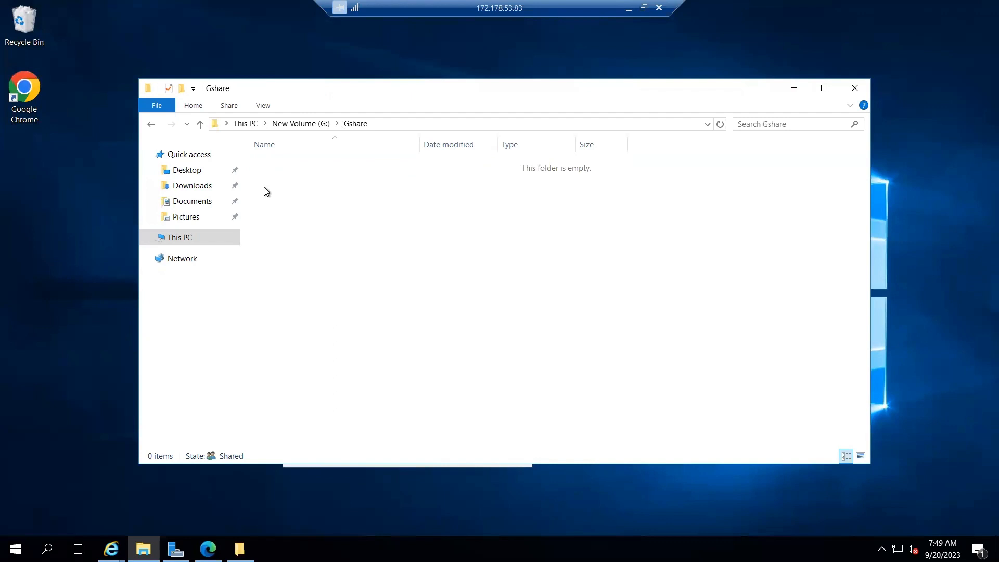
click(153, 124)
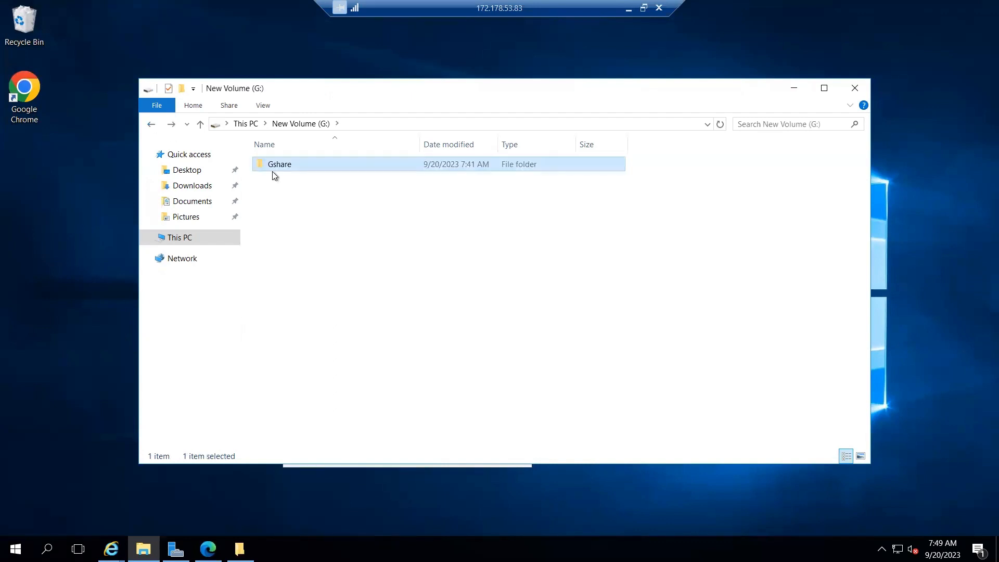
click(627, 10)
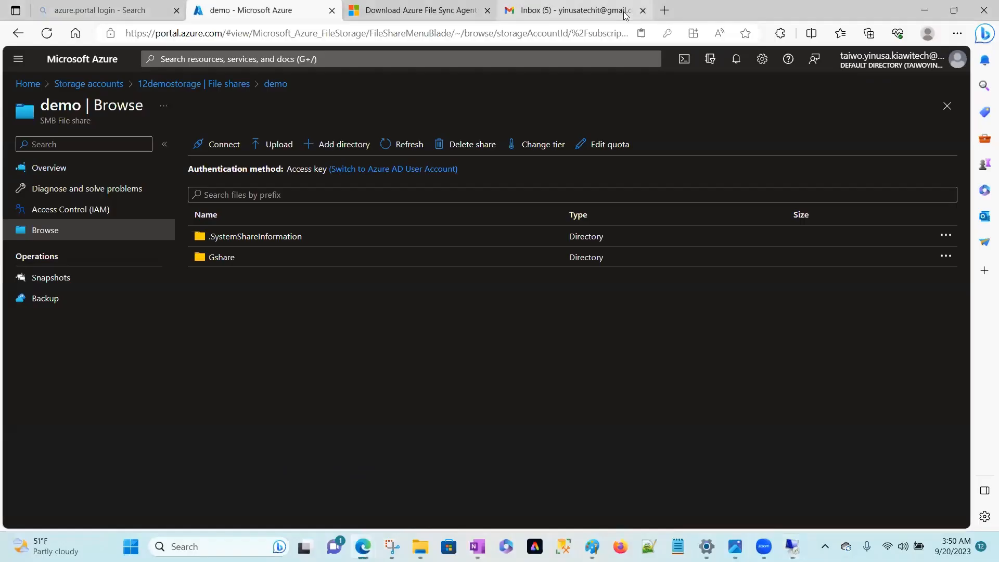
- Explore the Gshare and .SystemShareInformation directories down to the SyncStaging folder
double_click(219, 258)
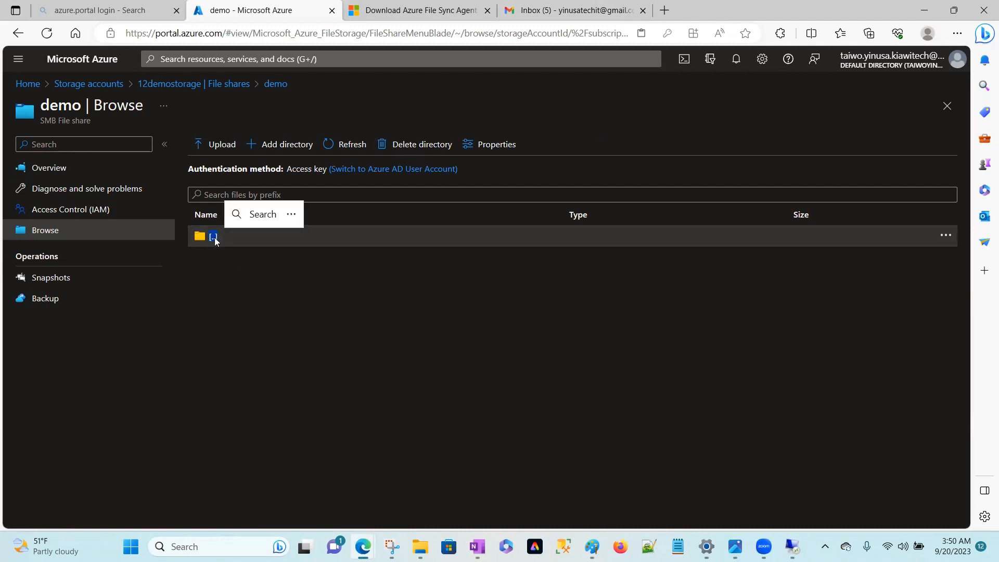
click(17, 32)
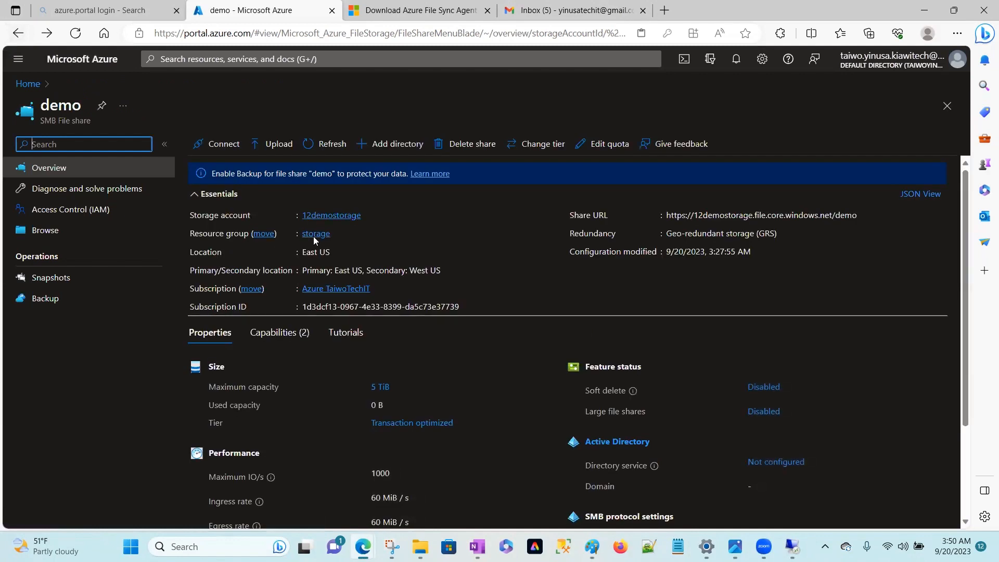
click(45, 237)
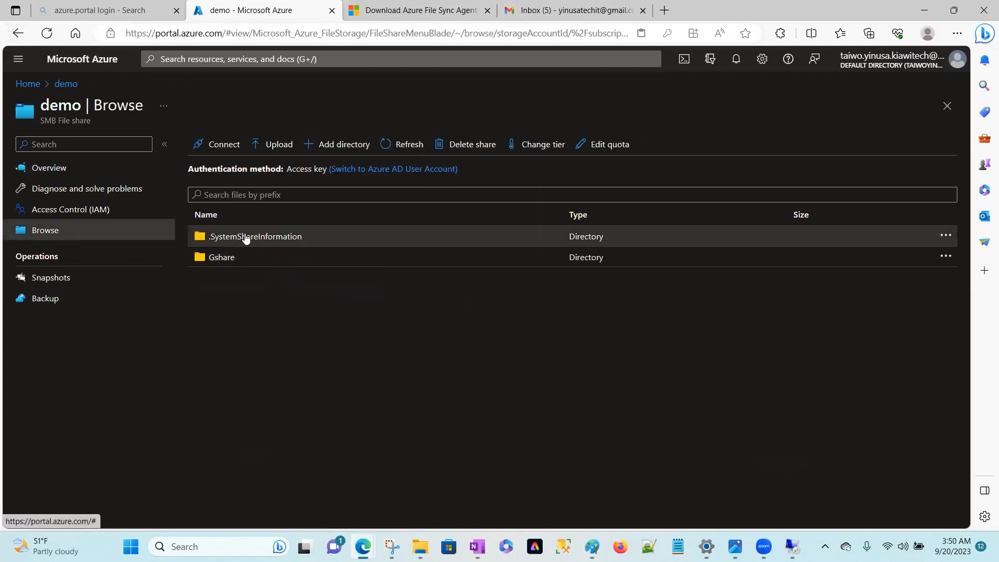
click(245, 237)
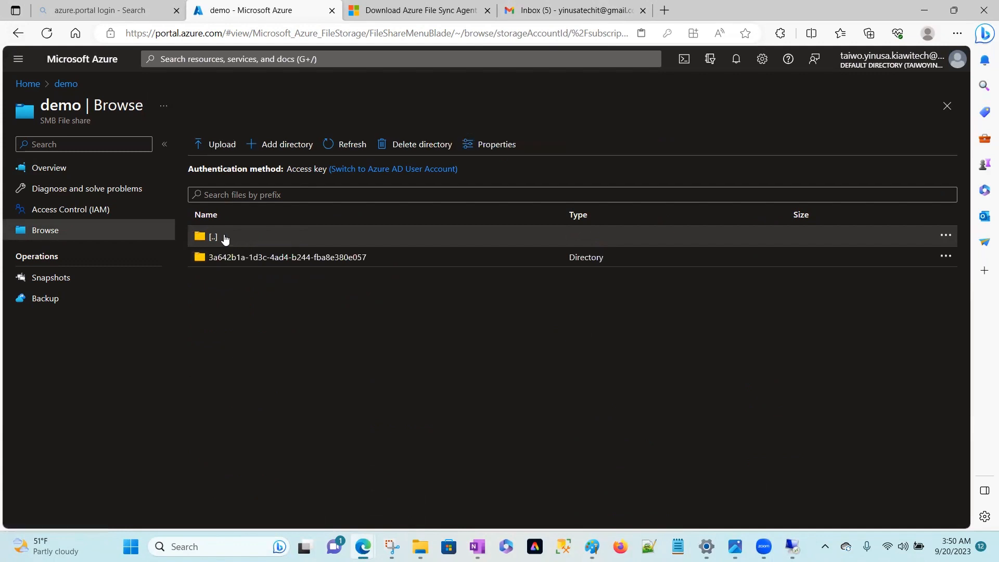
double_click(224, 237)
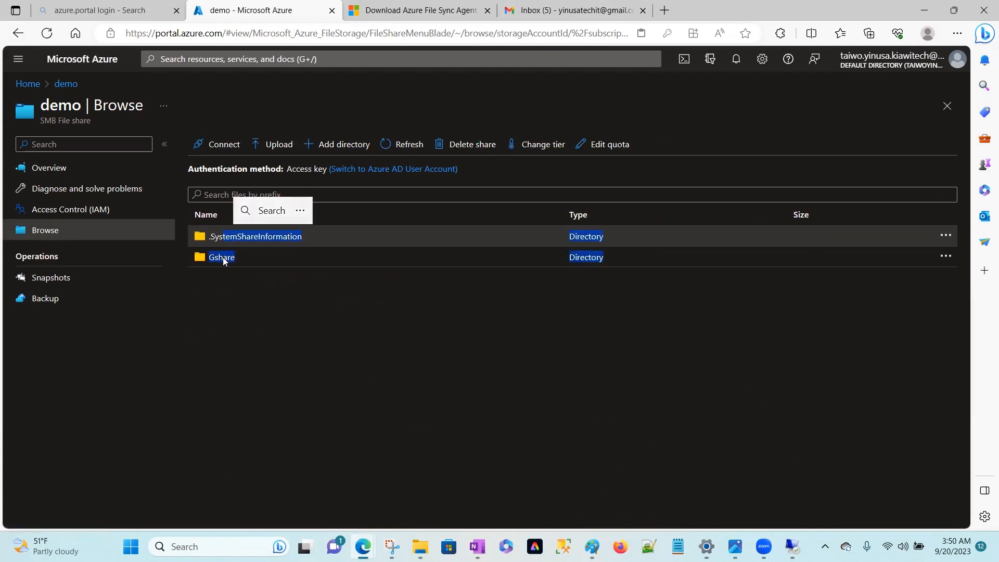
double_click(222, 255)
double_click(222, 246)
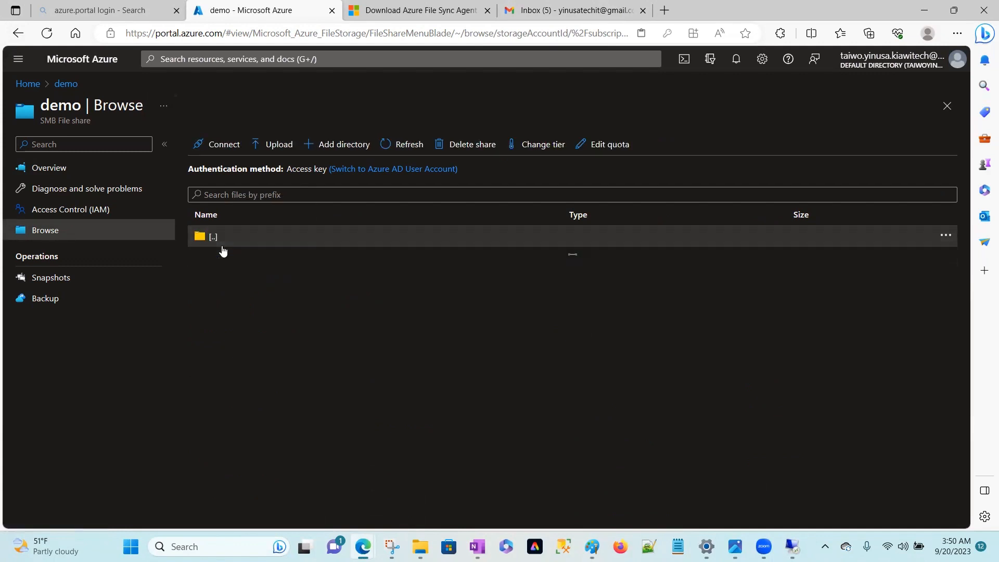
double_click(238, 257)
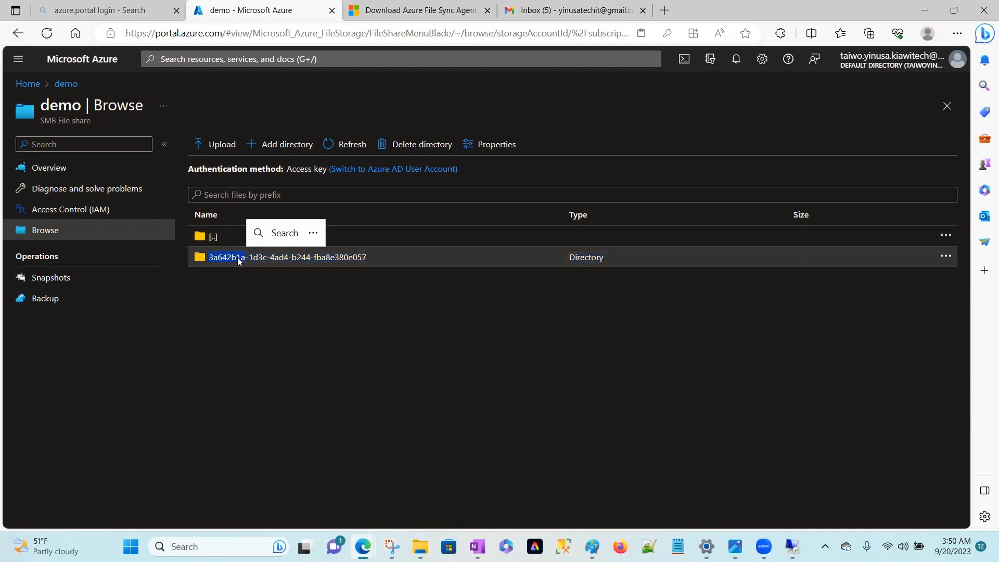
double_click(273, 264)
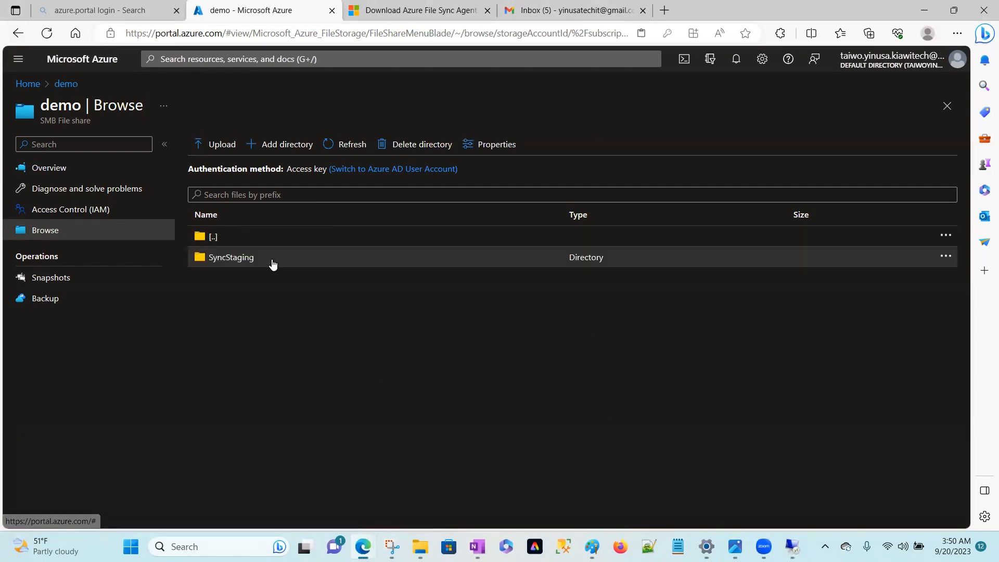
double_click(242, 260)
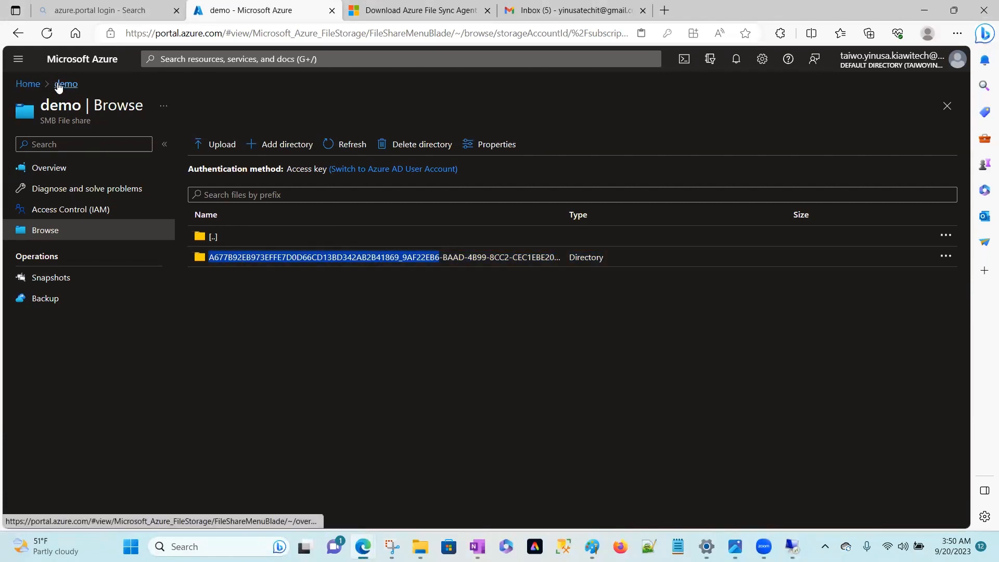
- Confirm Gshare is still empty and go back to 12demostorage's File shares list
click(18, 32)
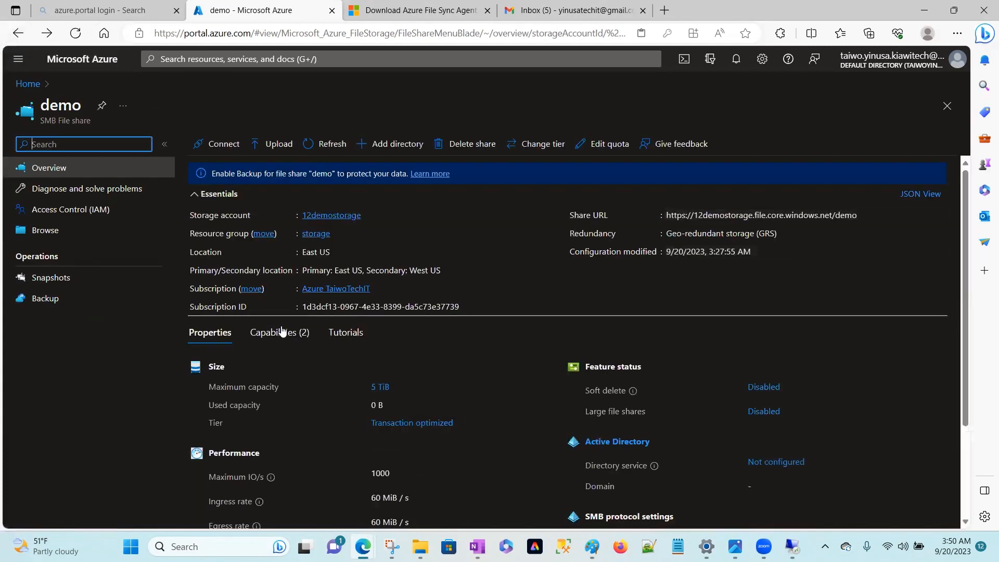
click(42, 231)
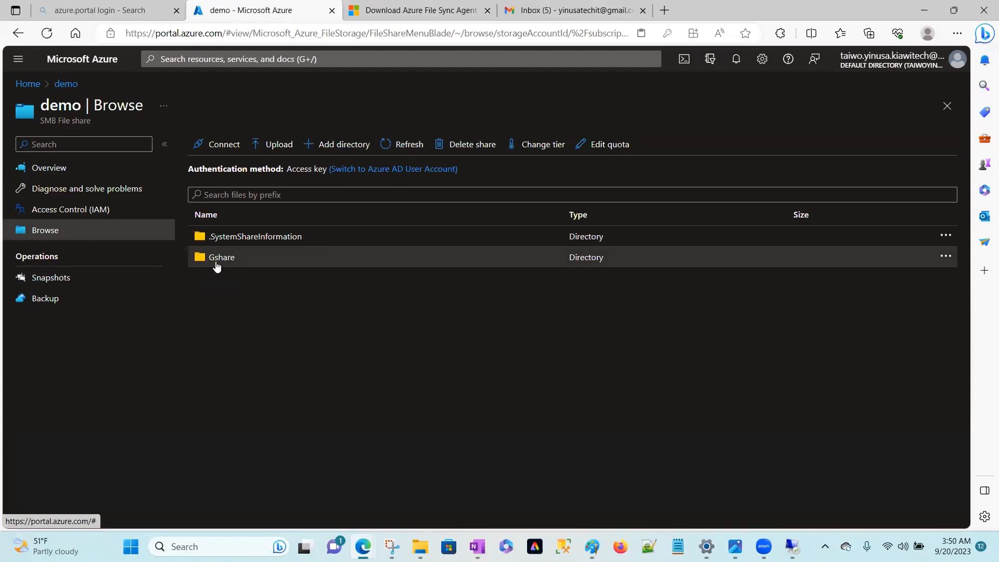
click(215, 261)
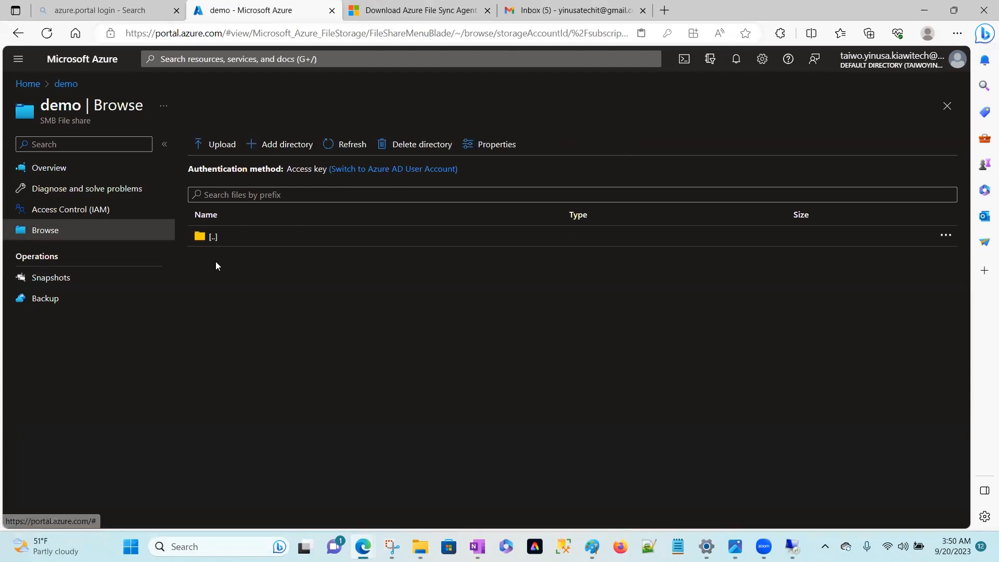
double_click(205, 235)
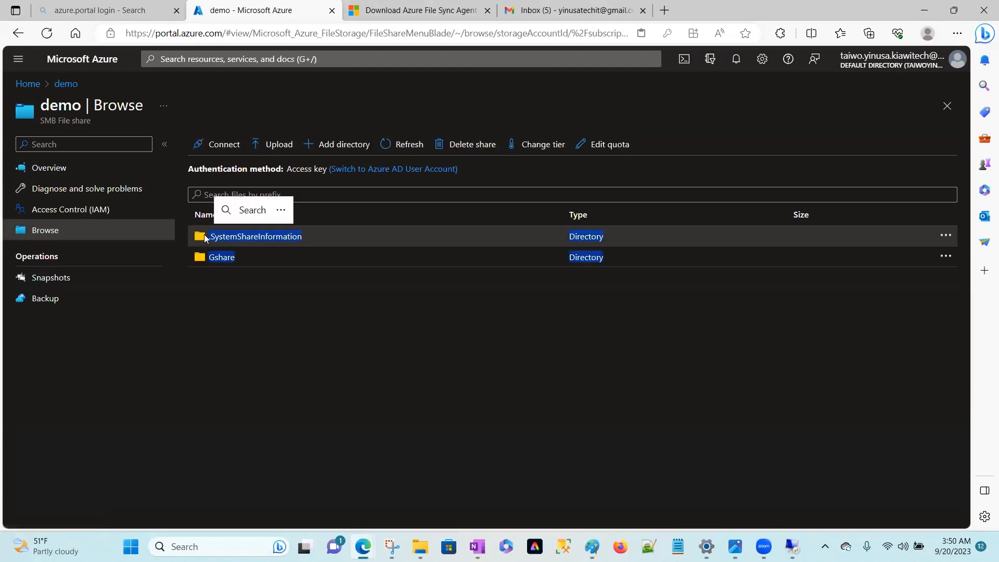
click(261, 312)
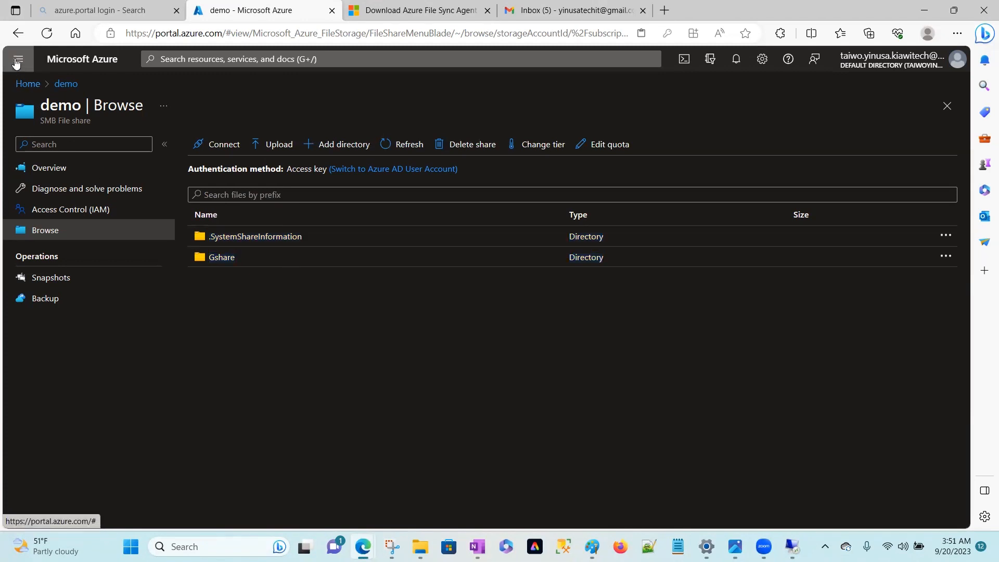
click(18, 33)
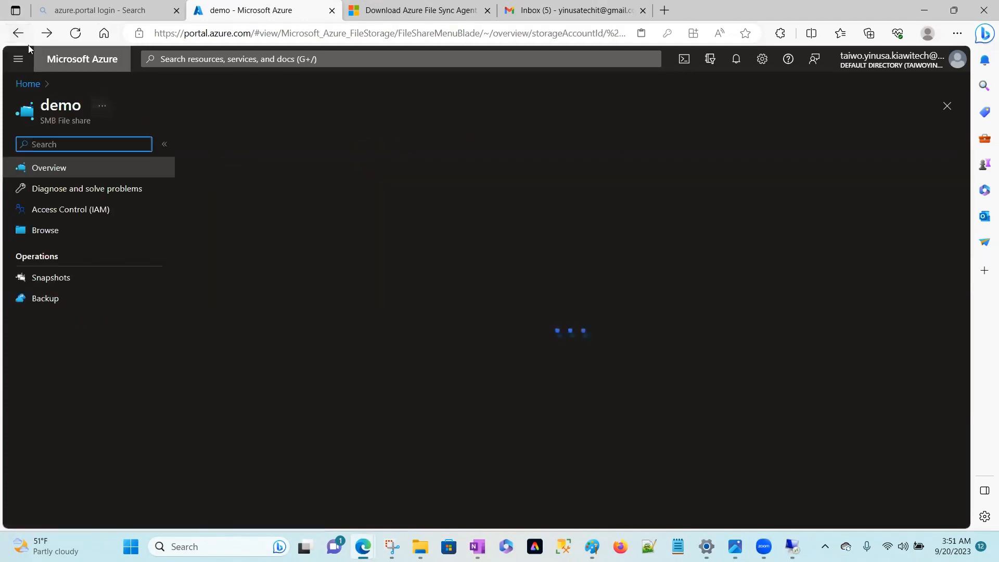
click(20, 36)
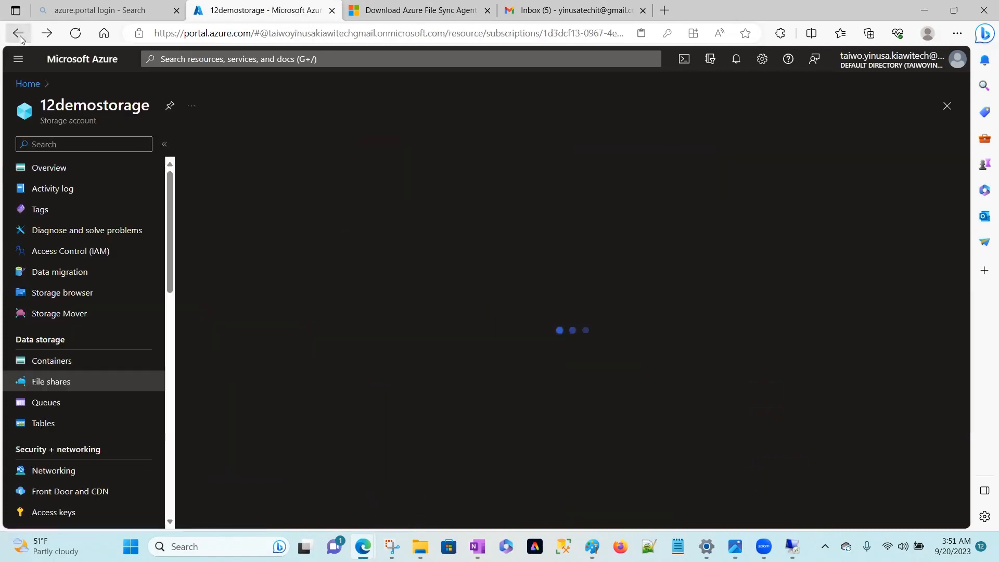
mouse_move(792, 546)
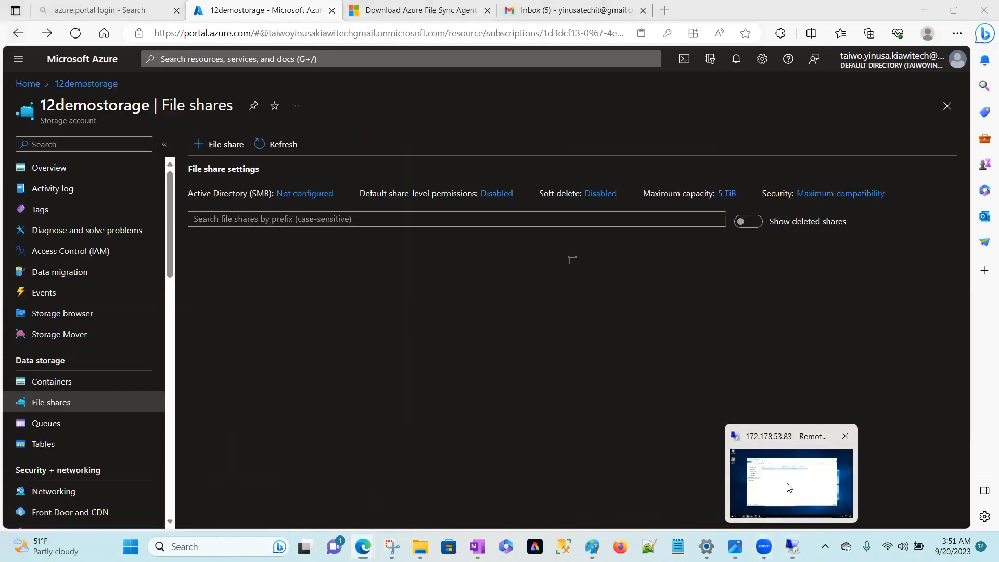
click(790, 487)
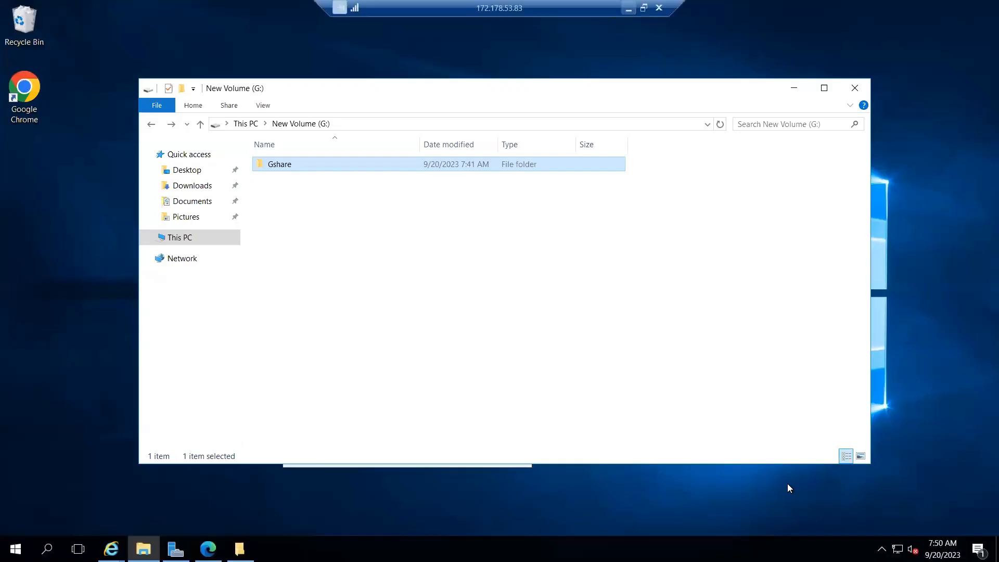
- Copy the StorageSyncAgent_WS2016 installer from the Downloads folder
double_click(280, 165)
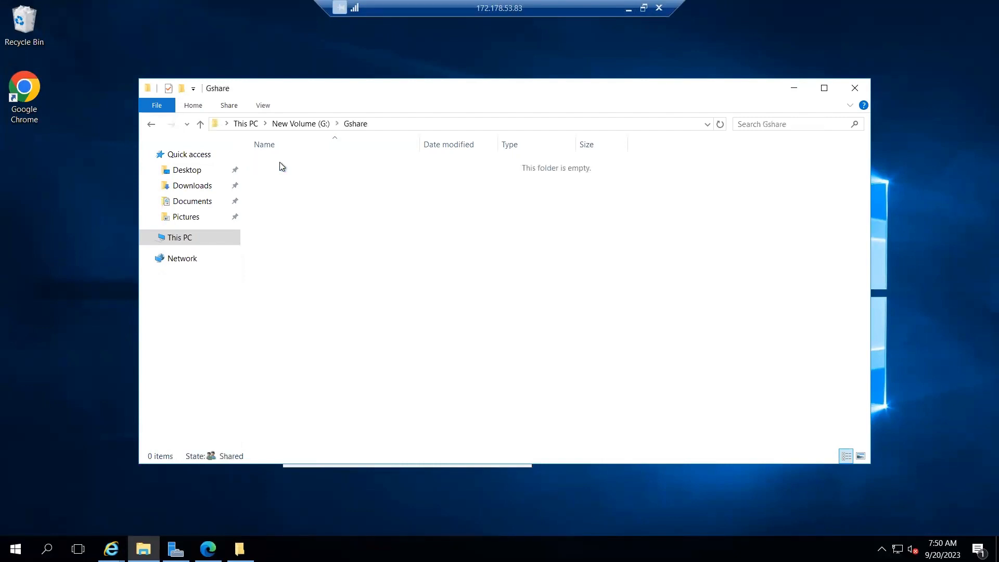
click(149, 115)
click(151, 125)
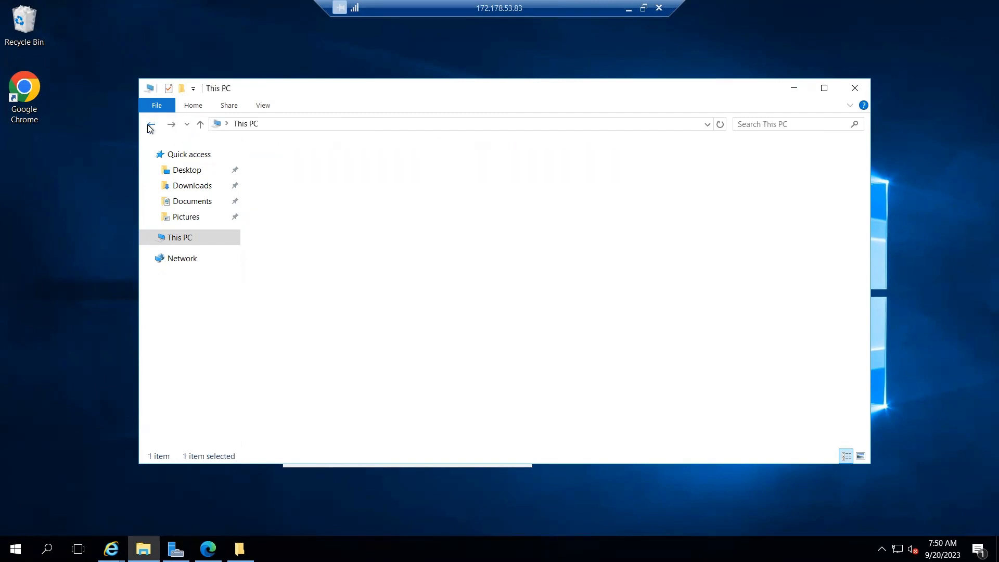
click(190, 203)
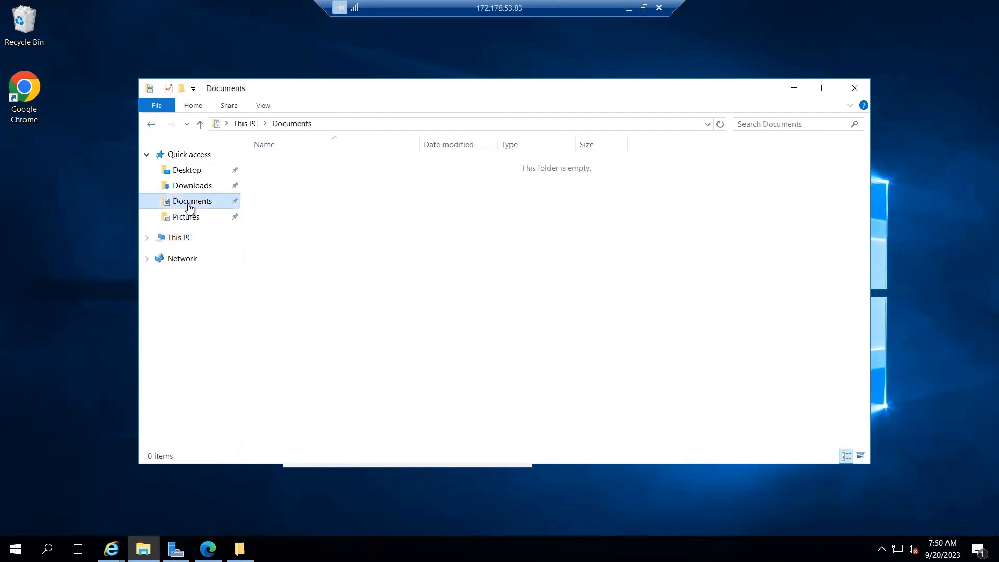
click(209, 183)
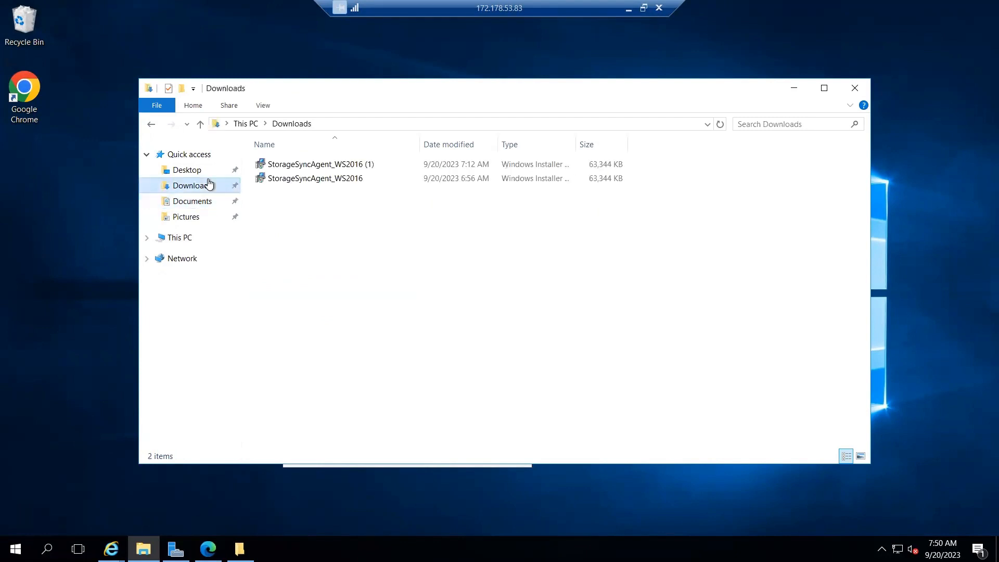
click(304, 183)
right_click(302, 183)
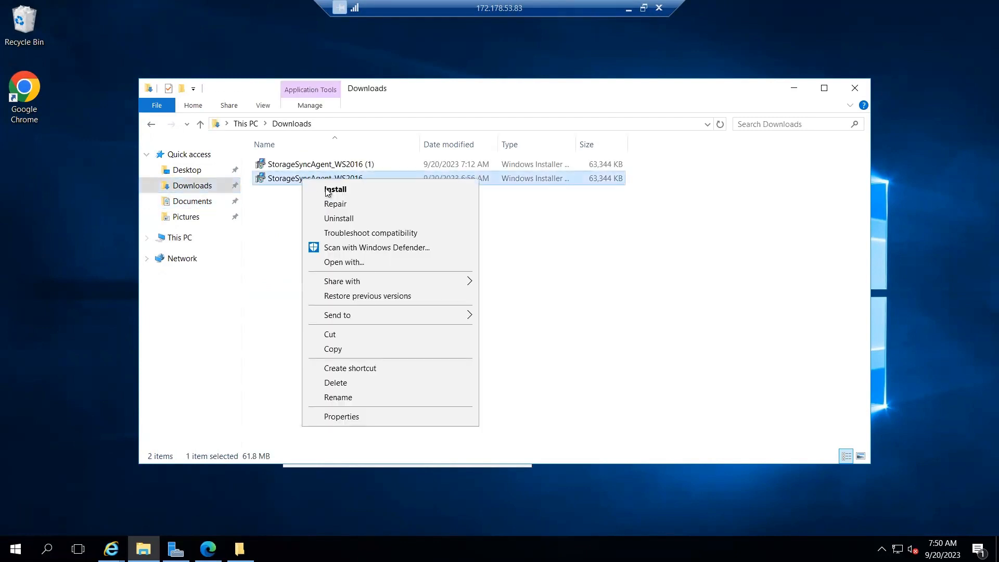
click(338, 349)
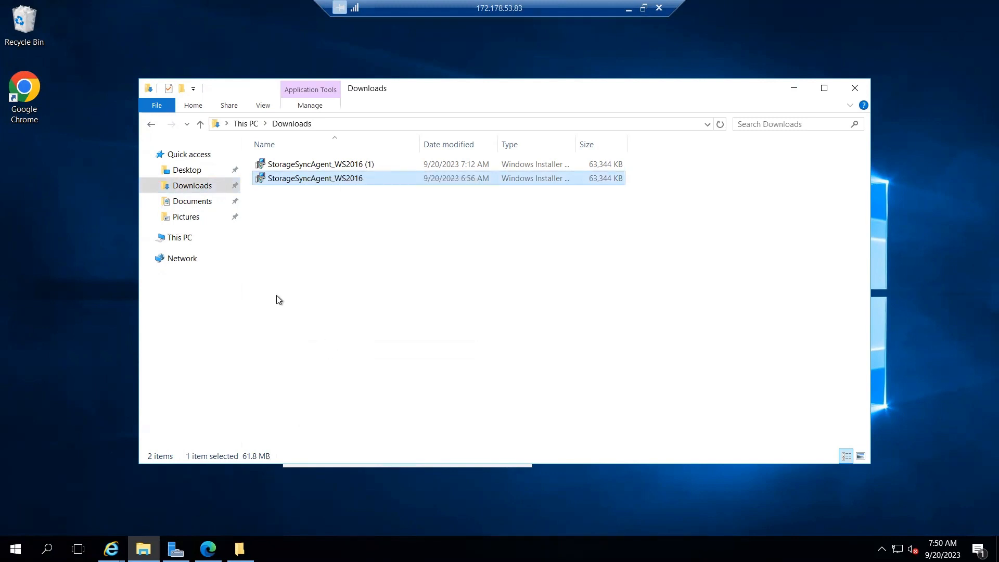
- Paste the installer into G:\Gshare on New Volume (G:)
click(182, 242)
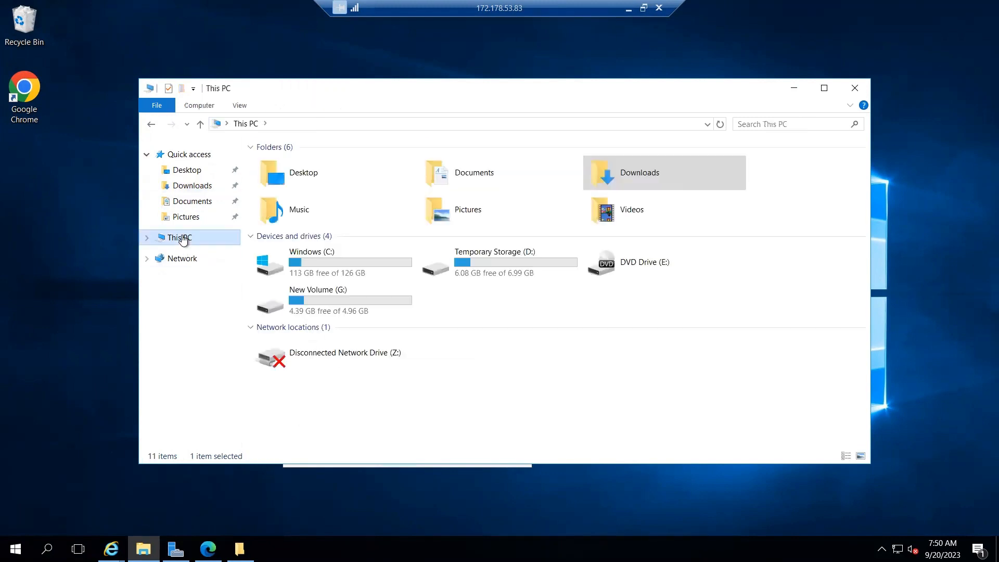
double_click(326, 298)
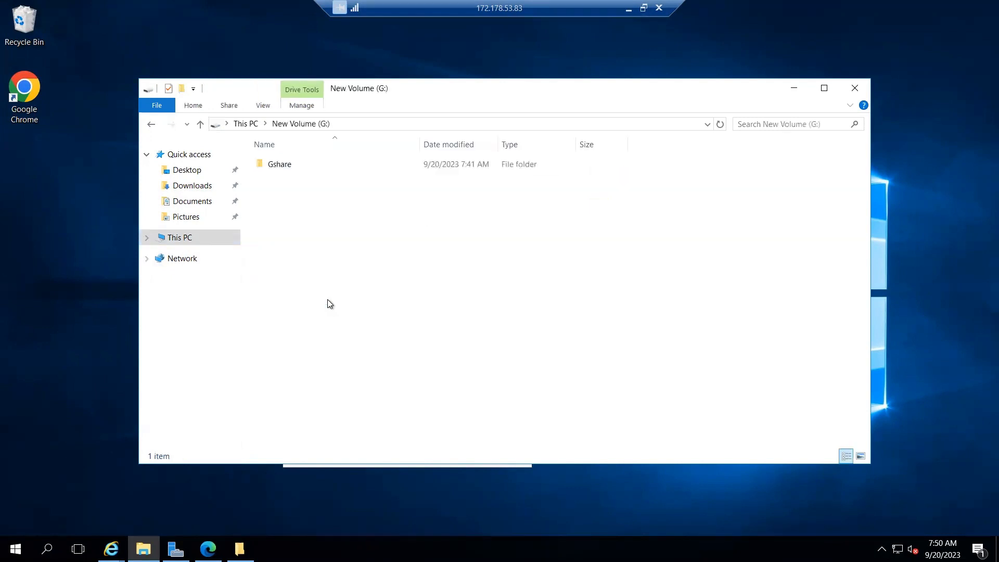
double_click(279, 170)
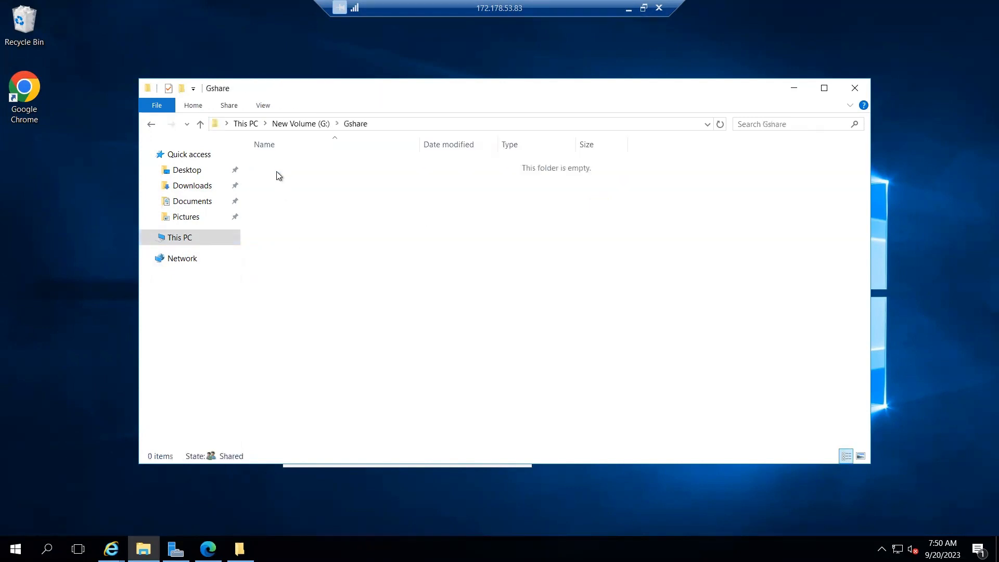
right_click(278, 176)
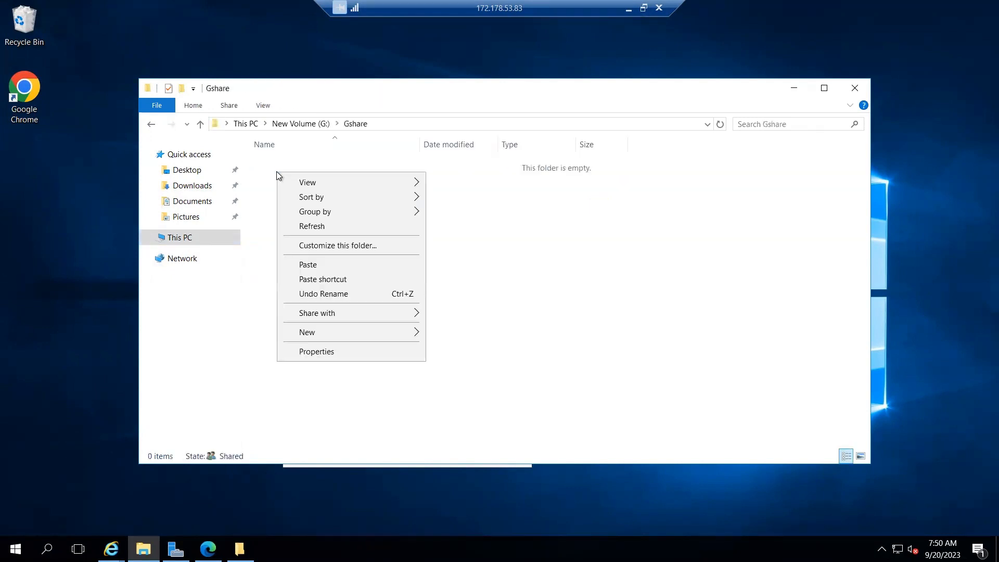
click(314, 226)
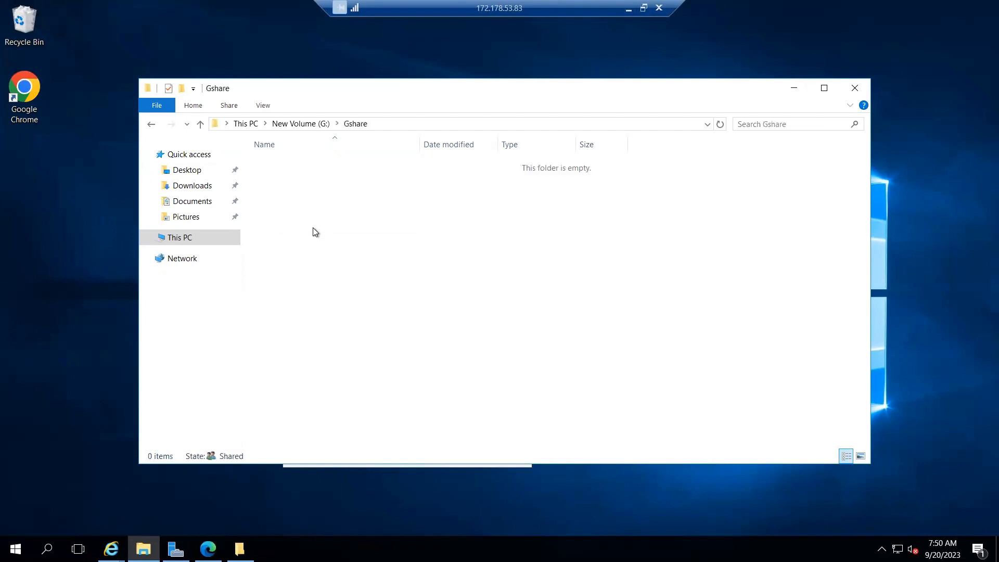
right_click(279, 179)
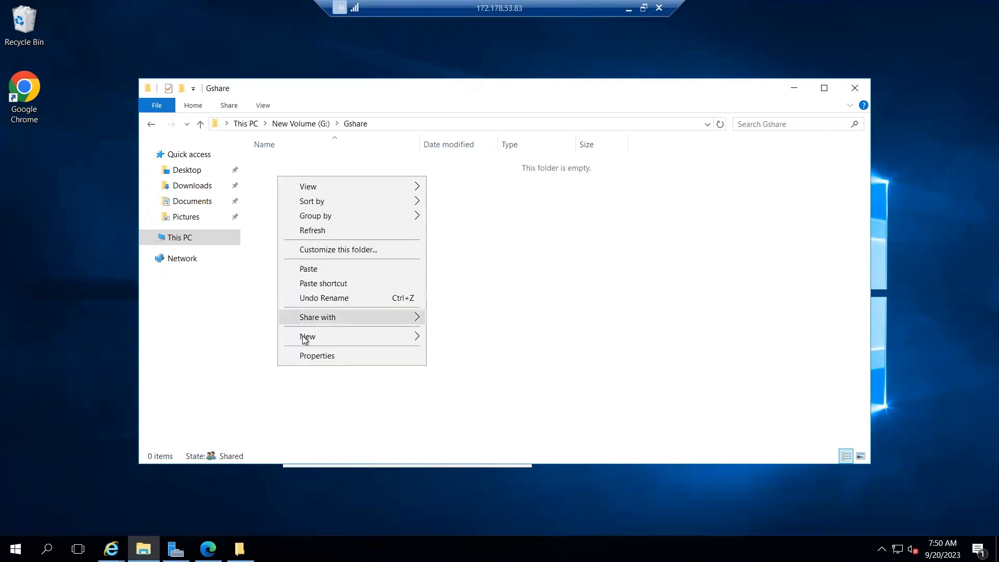
click(306, 267)
click(367, 235)
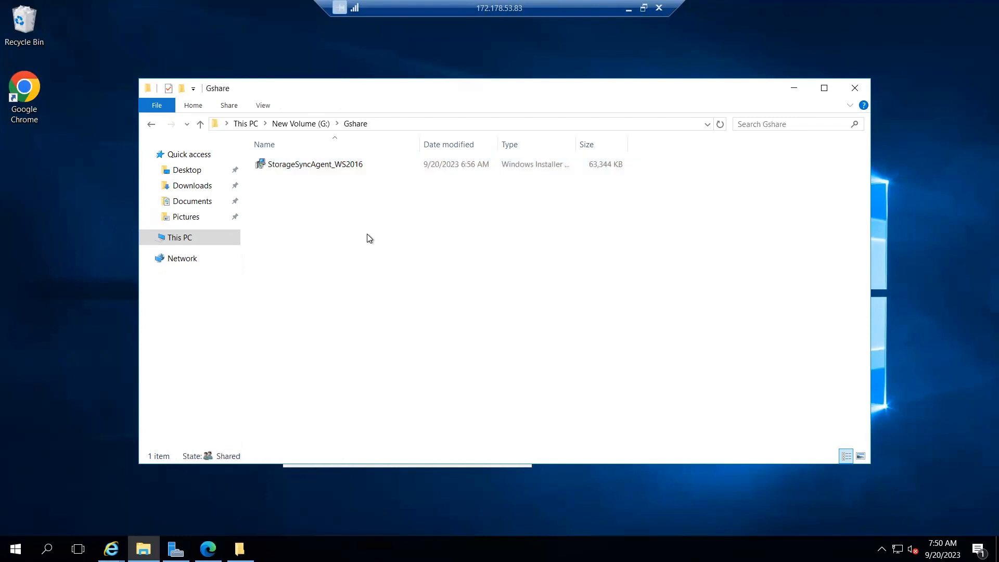
- Reopen G:\Gshare to confirm the installer is there, then return to This PC
click(150, 125)
click(150, 124)
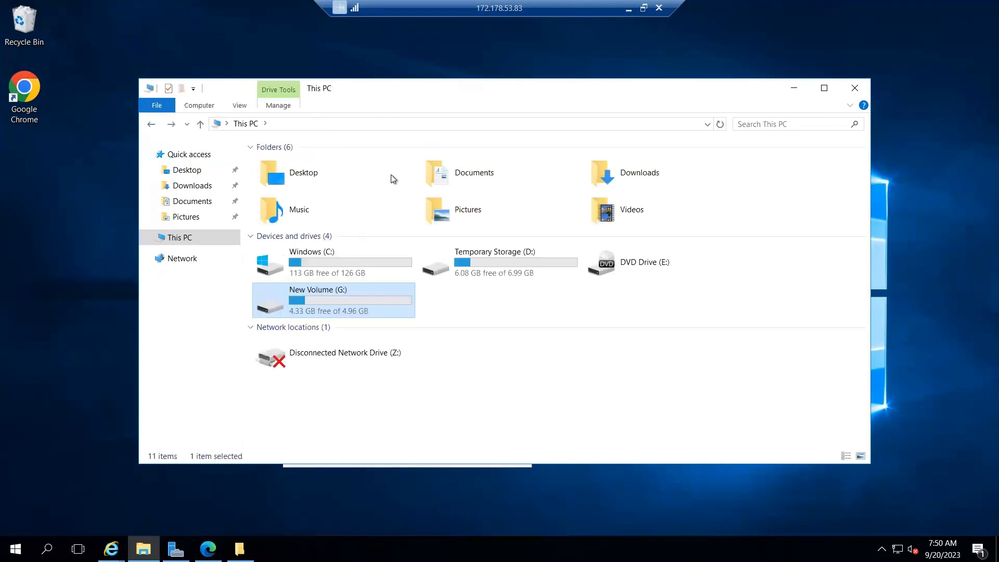
double_click(324, 312)
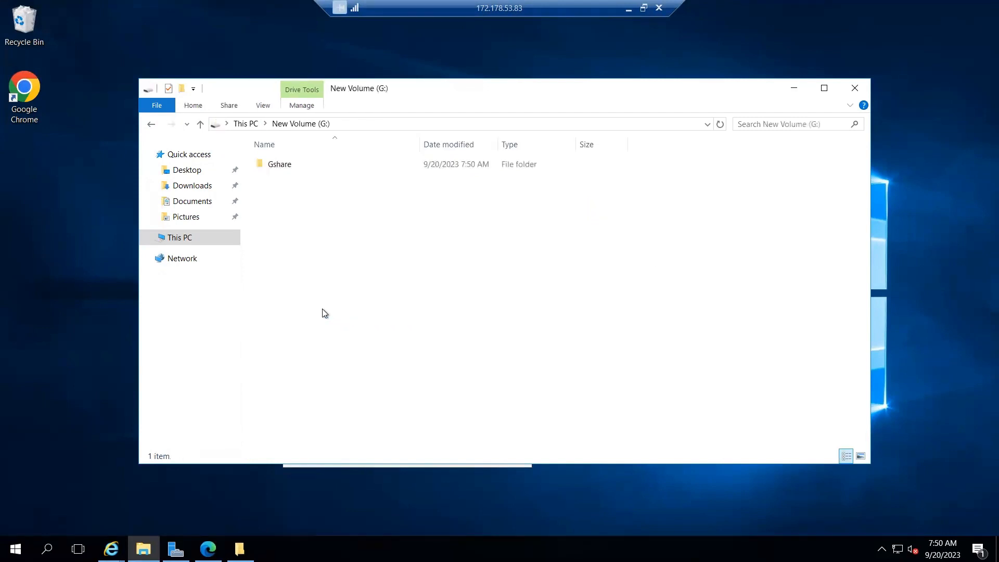
double_click(277, 165)
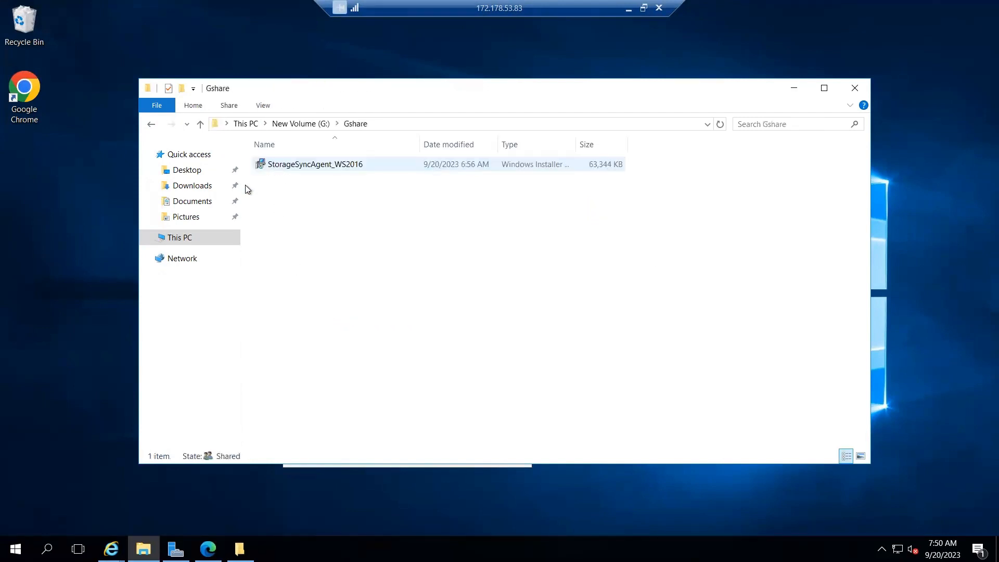
click(153, 125)
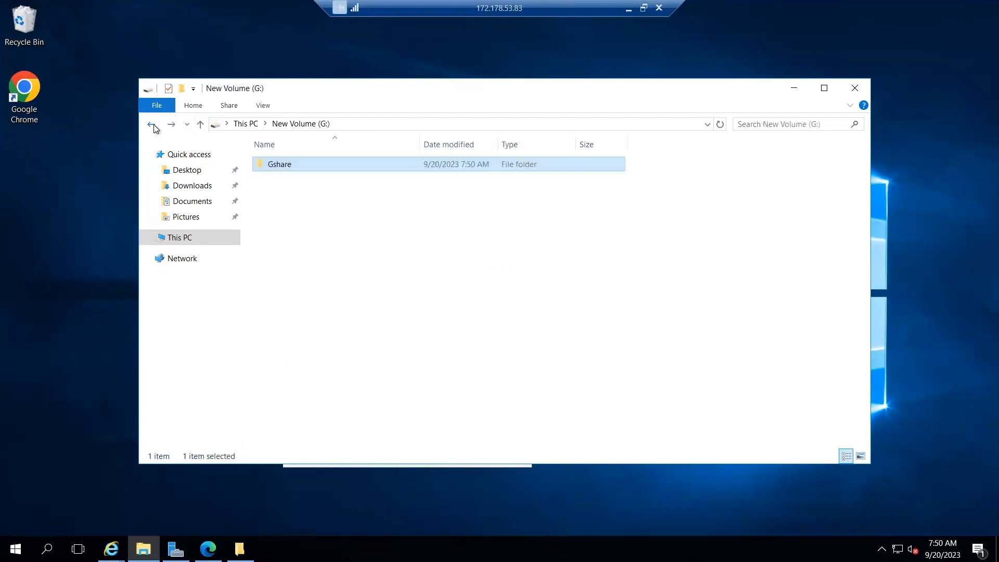
click(153, 125)
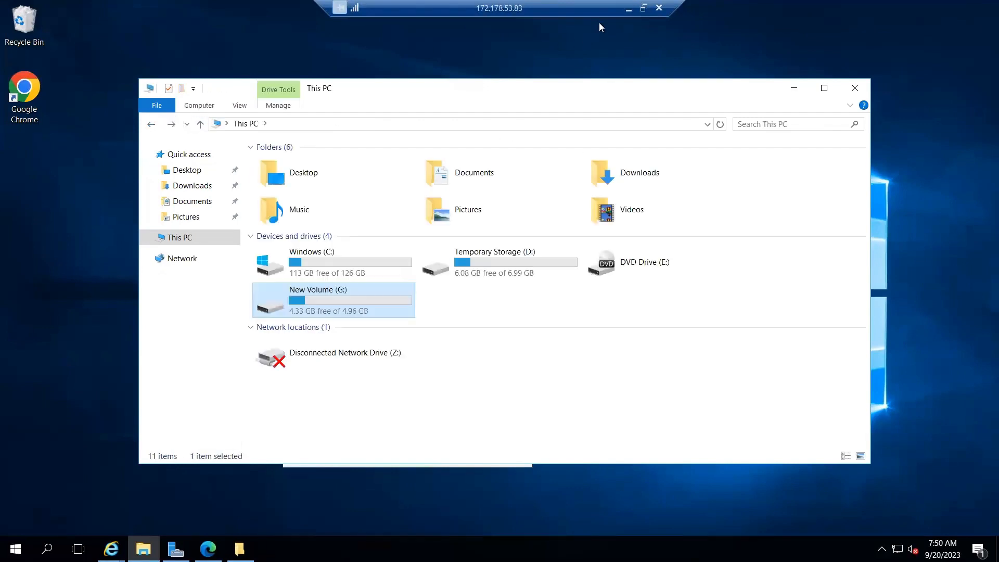
- Browse the demo share's Gshare directory to see StorageSyncAgent_WS2016.msi at 61.86 MiB
click(629, 8)
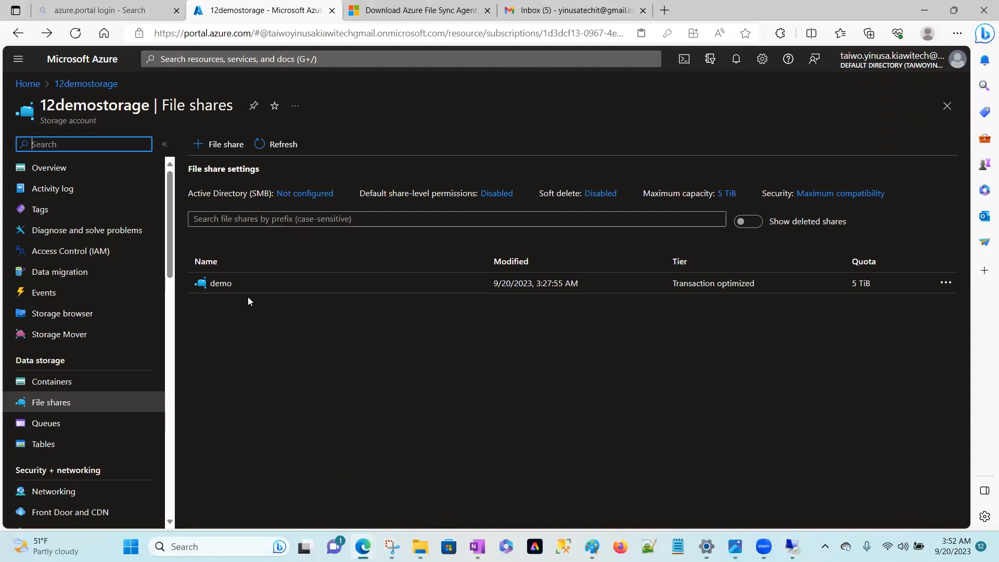
click(284, 145)
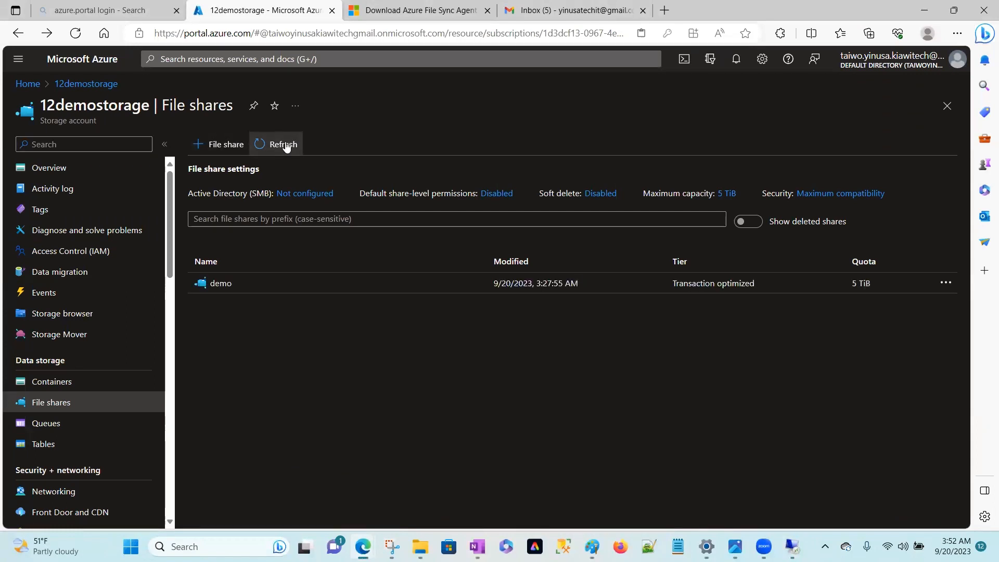
click(212, 287)
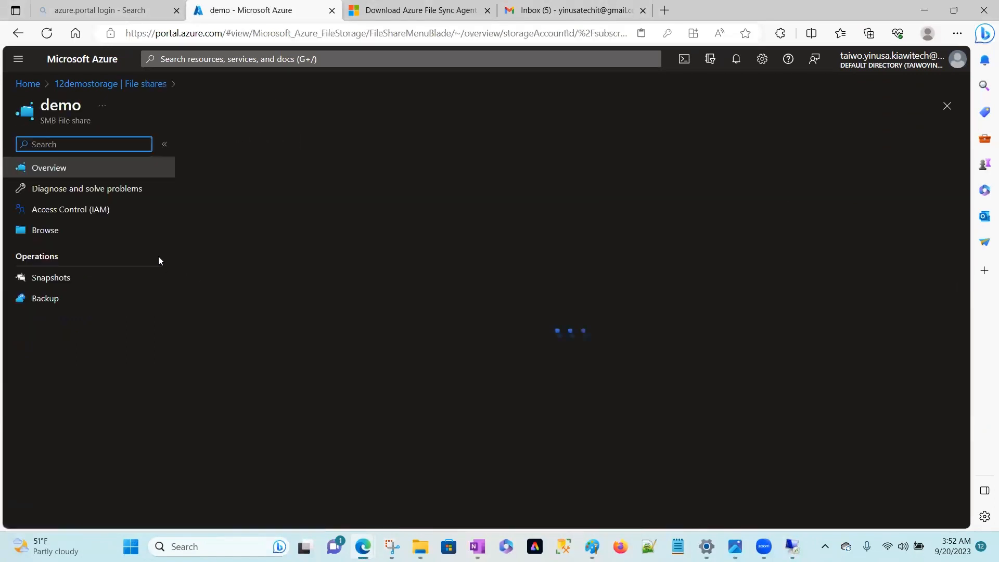
click(41, 231)
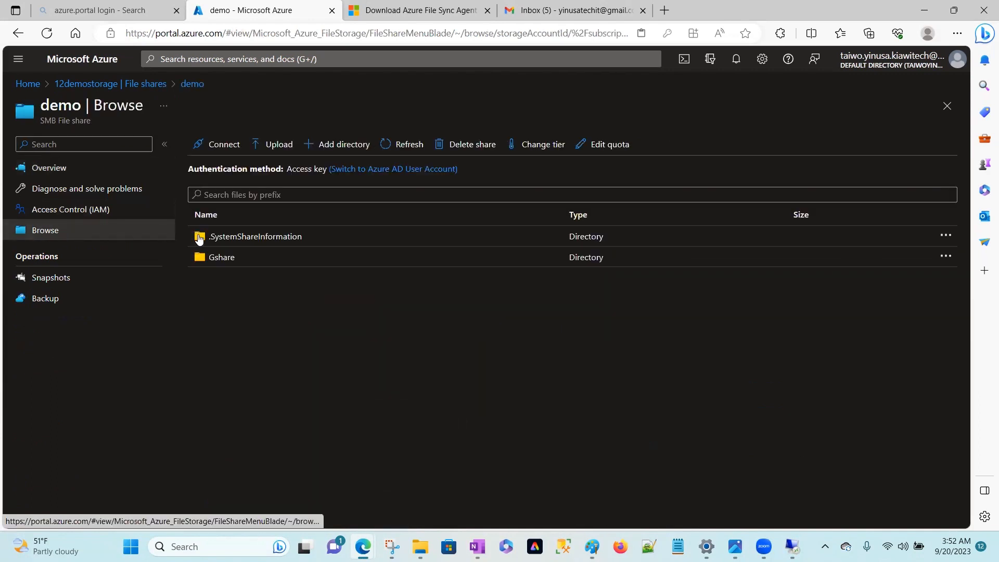
click(223, 258)
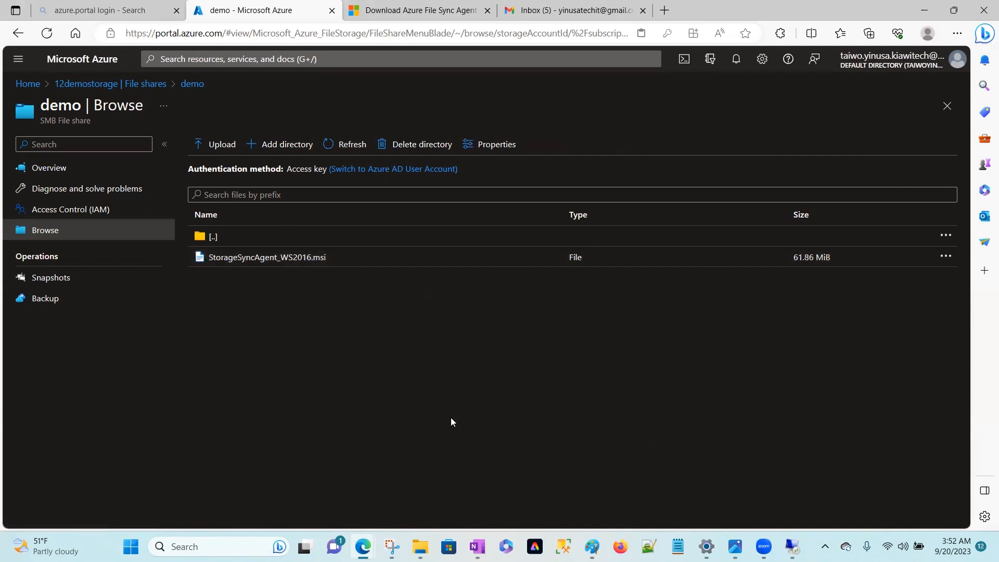
mouse_move(592, 546)
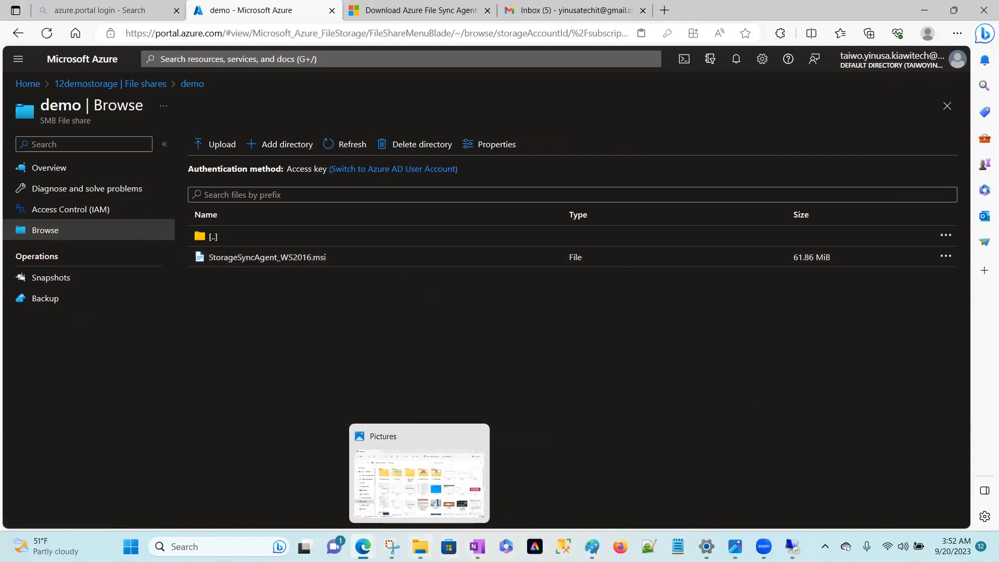
mouse_move(477, 547)
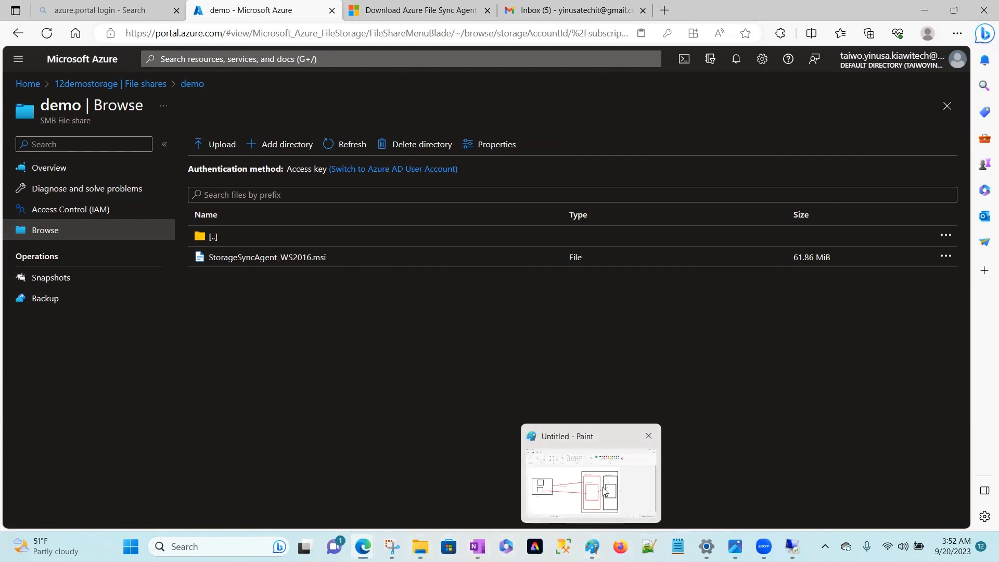
click(592, 547)
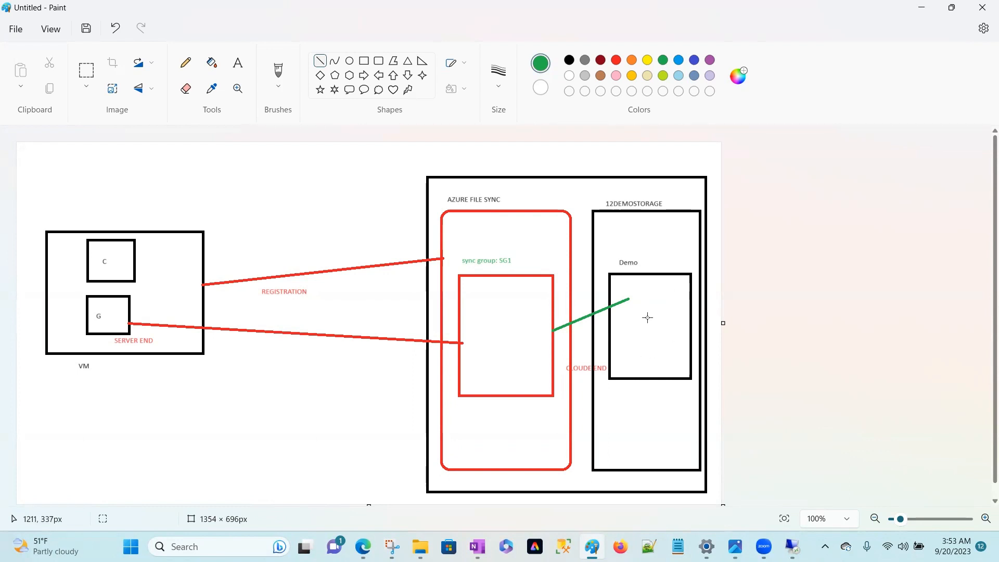
click(920, 11)
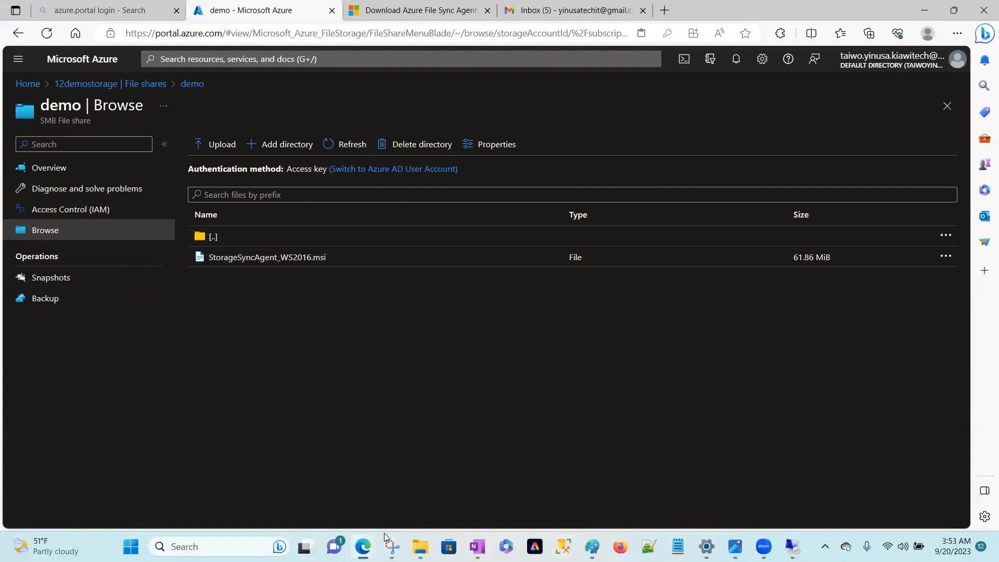
- Check the G:\Gshare folder on the VM and return to This PC
mouse_move(764, 547)
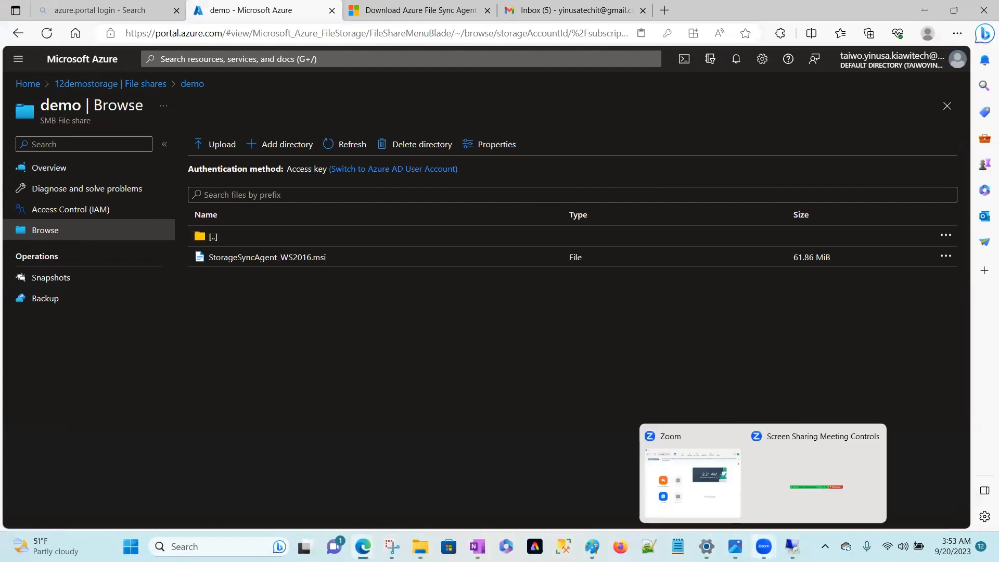
click(813, 494)
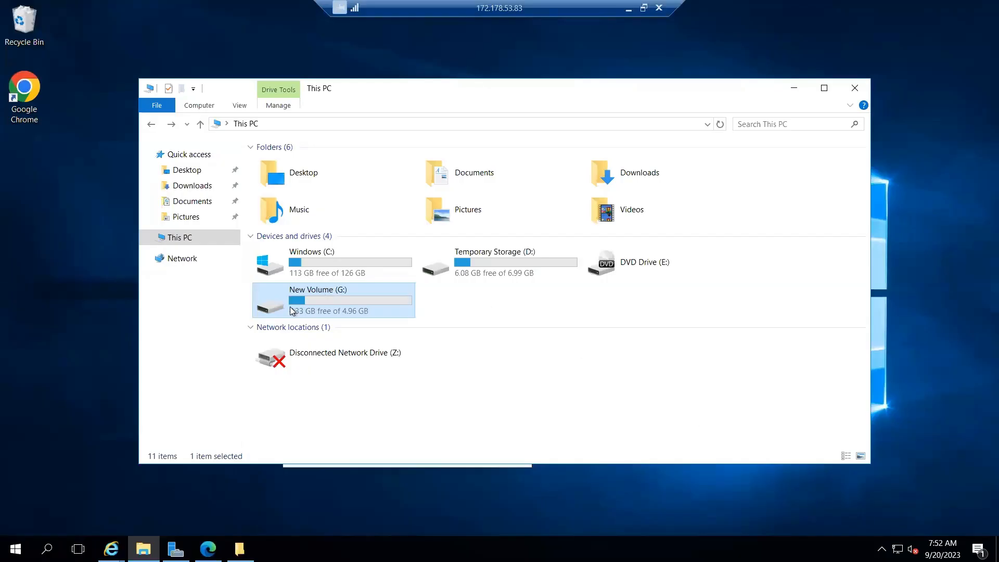
double_click(329, 295)
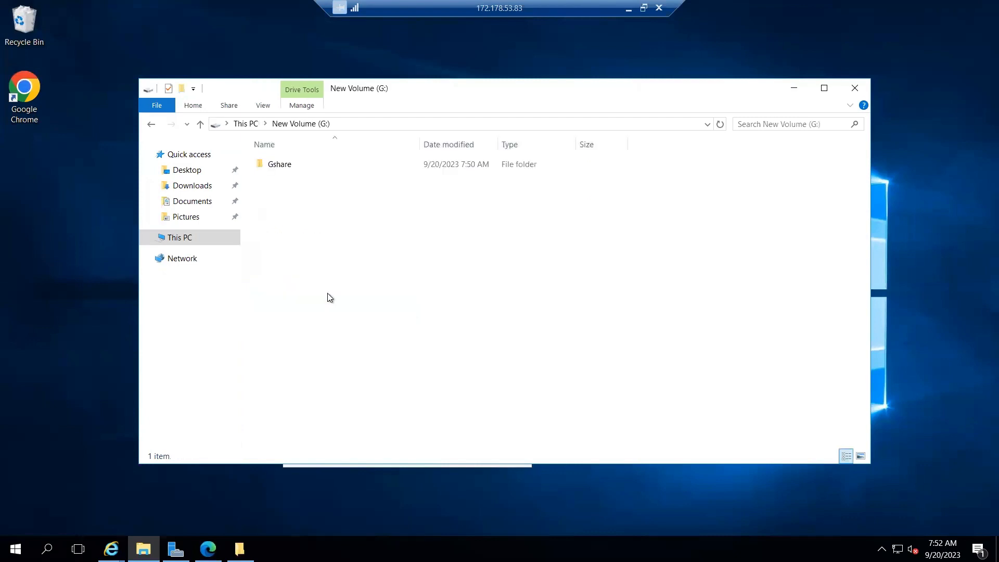
click(283, 165)
double_click(283, 165)
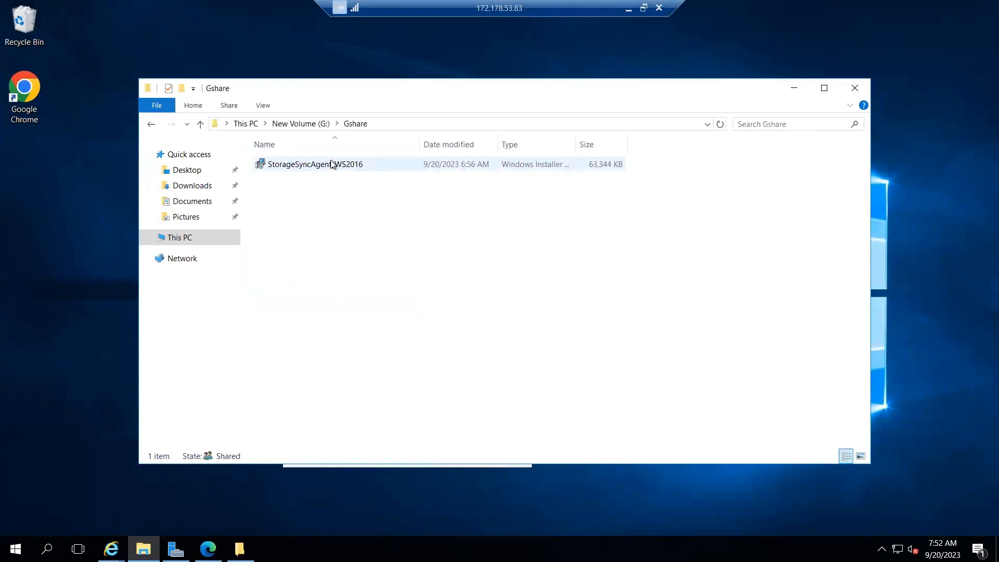
click(154, 125)
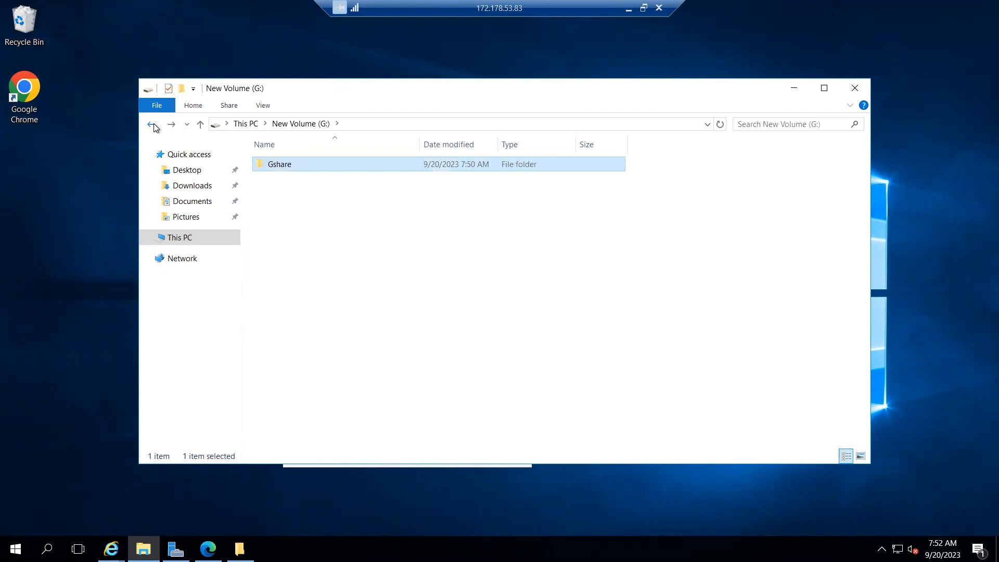
click(154, 125)
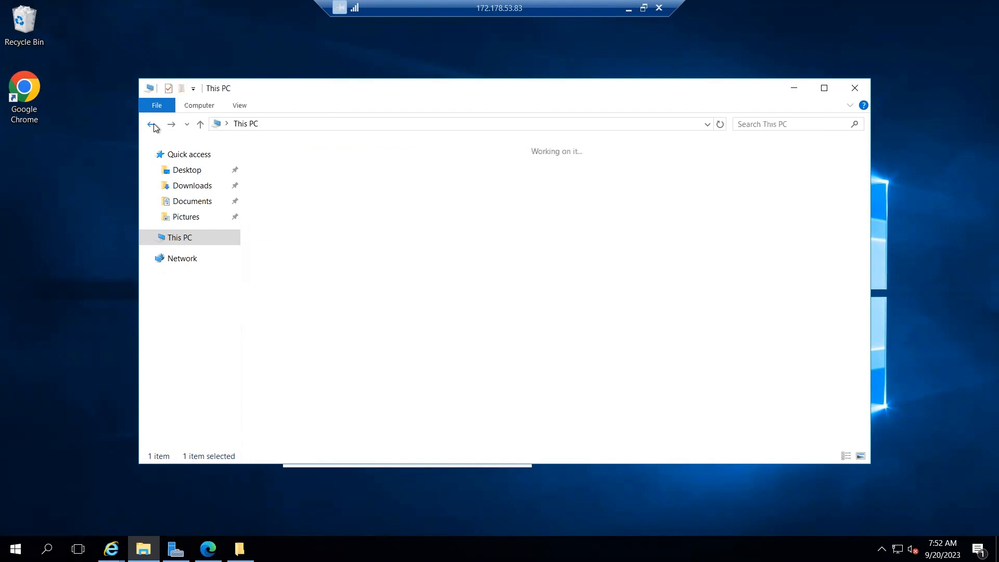
- Create a new folder named 'You're welcome' in Documents
click(206, 203)
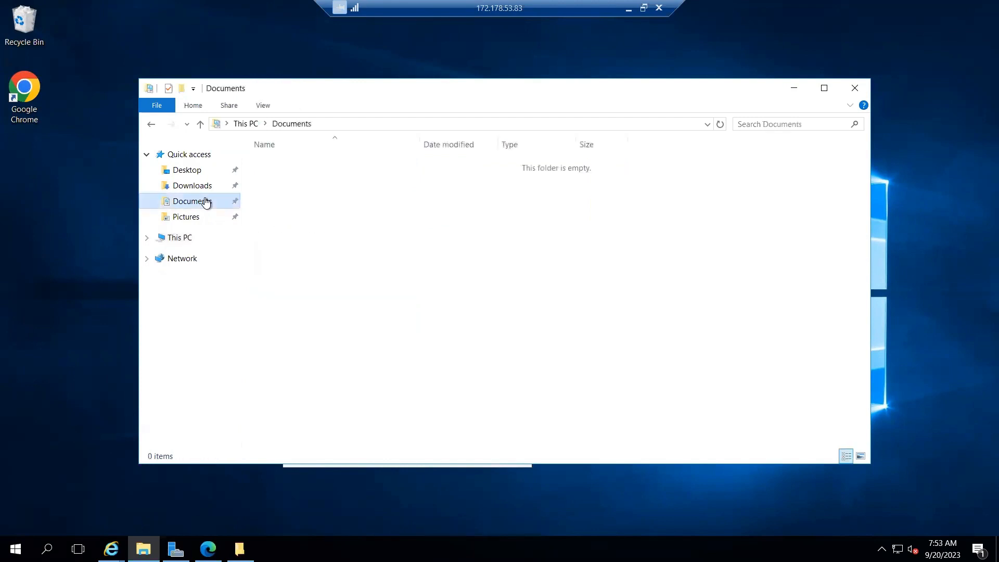
right_click(298, 186)
mouse_move(389, 343)
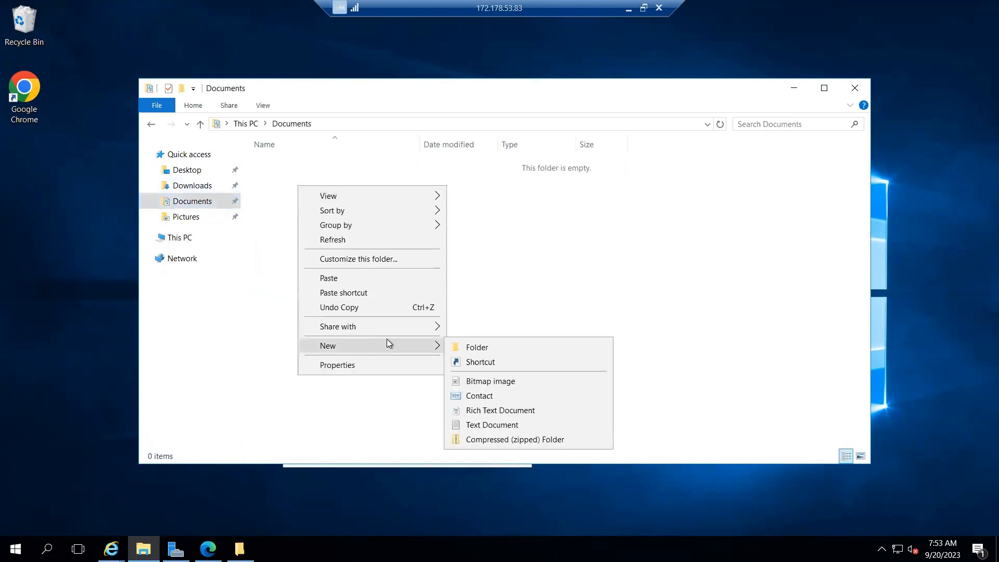
click(484, 348)
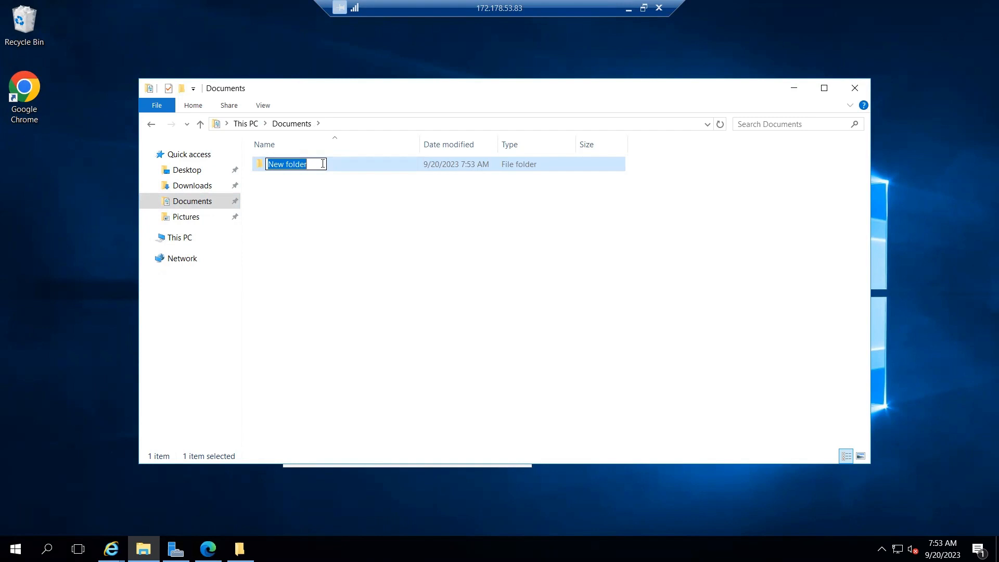
key(BackSpace)
text(You)
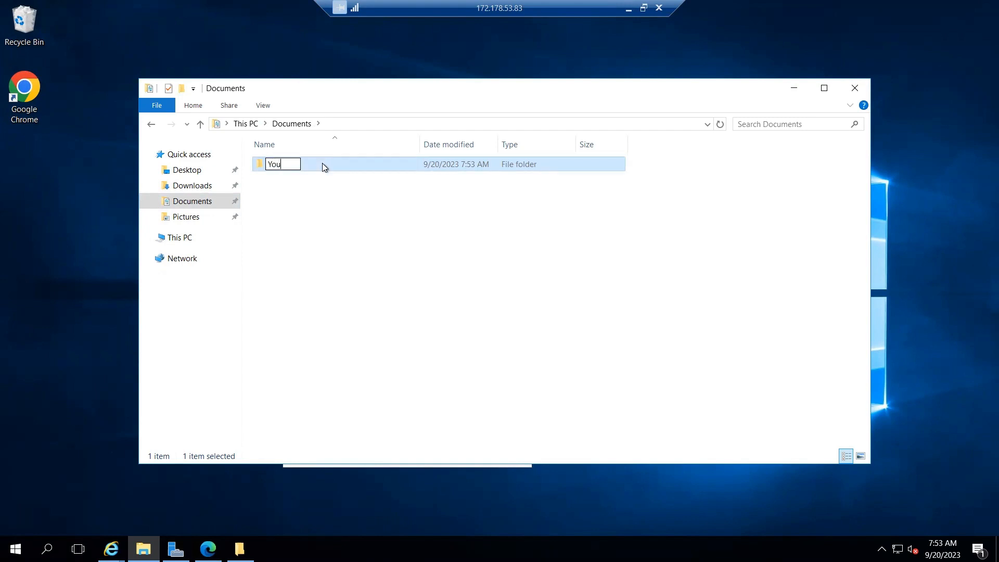
text('re welcome)
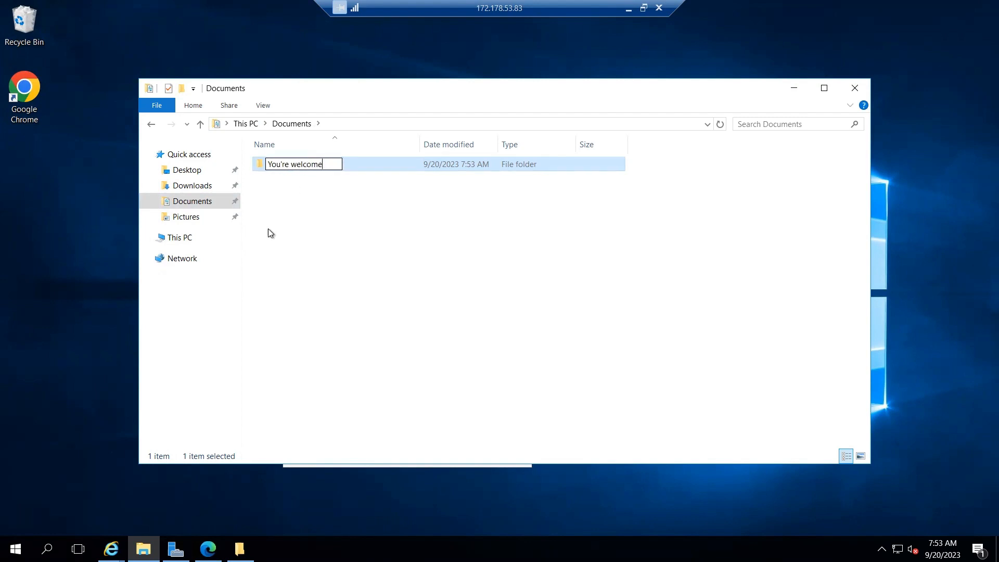
click(309, 241)
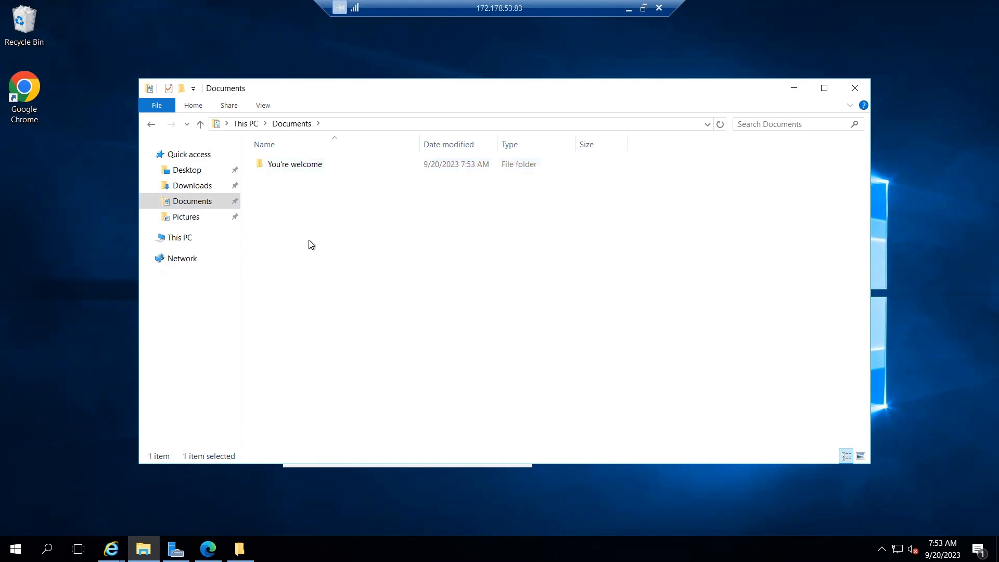
- Move the You're welcome folder from Documents into G:\Gshare via cut and paste
click(289, 166)
right_click(288, 165)
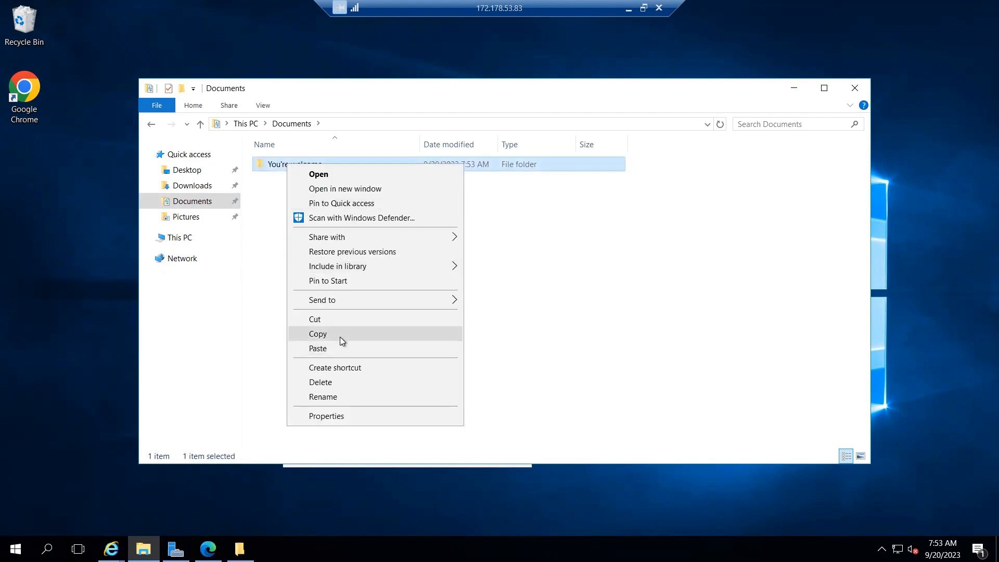
click(323, 320)
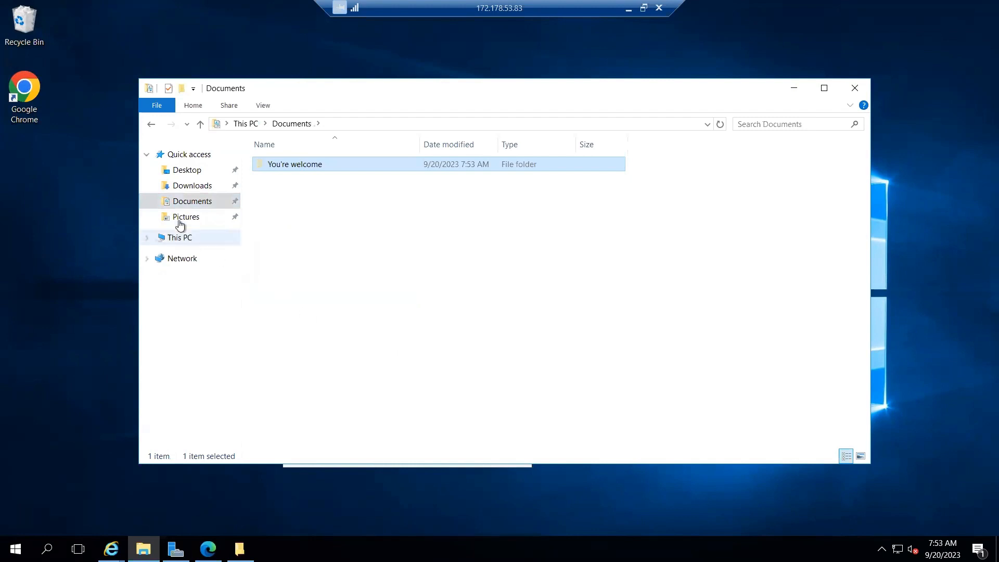
click(187, 240)
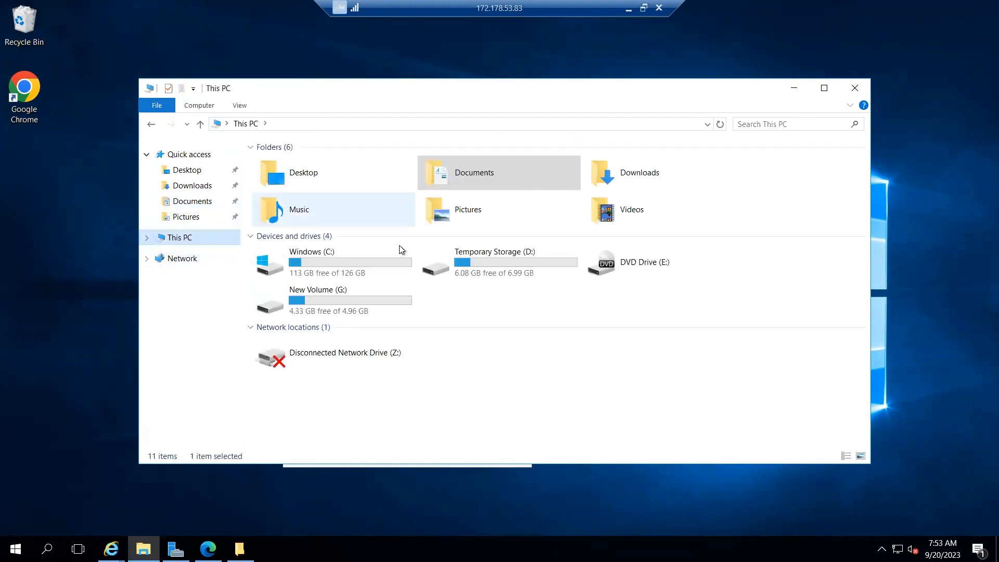
double_click(323, 303)
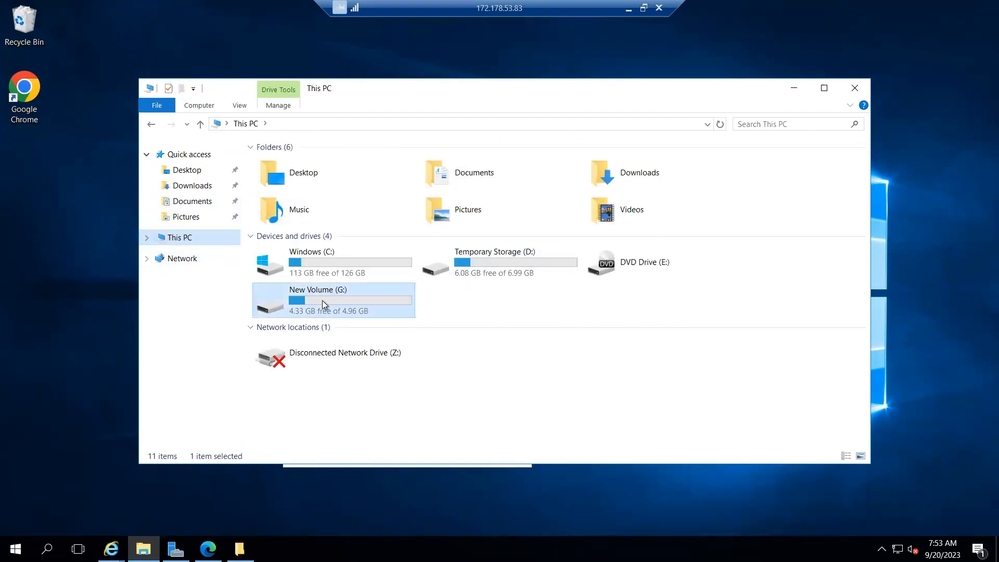
double_click(280, 166)
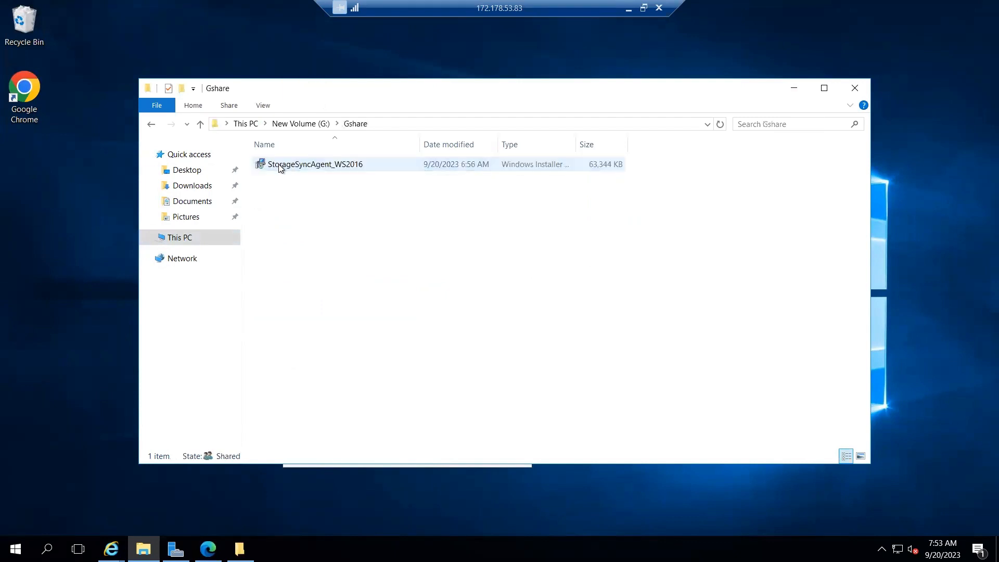
right_click(276, 182)
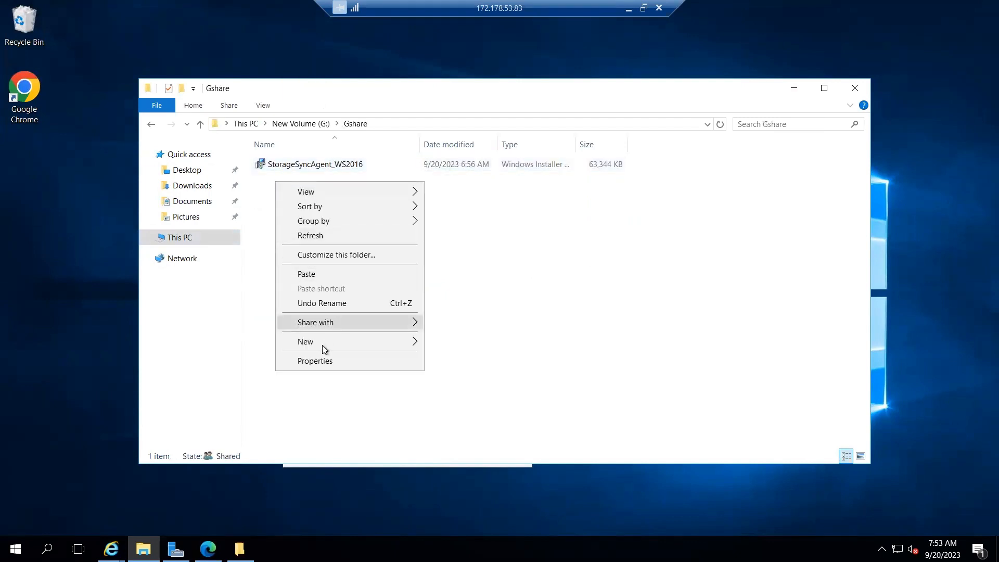
click(312, 275)
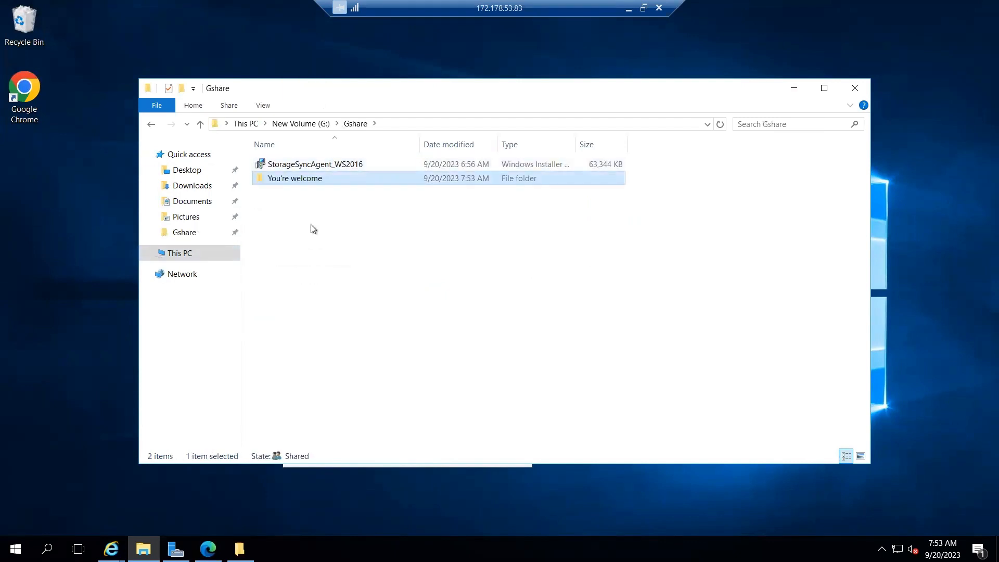
click(313, 209)
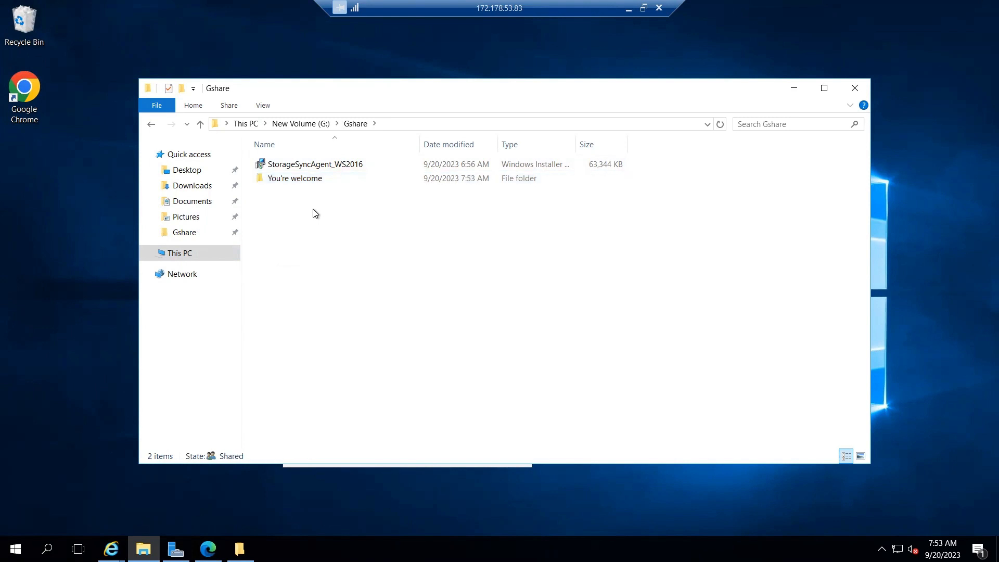
click(628, 8)
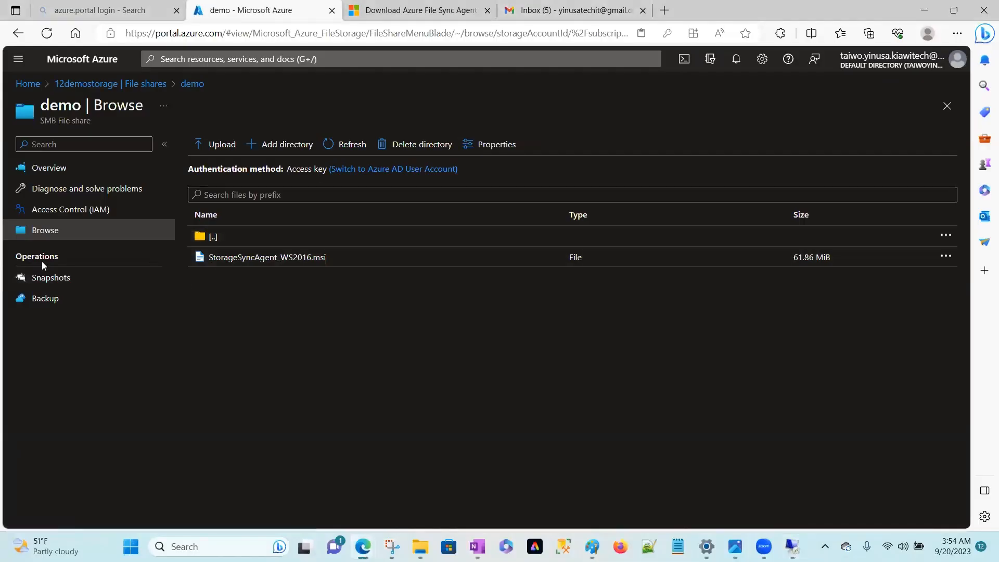
- Refresh the demo share listing so the synced You're welcome directory appears beside the msi
click(358, 147)
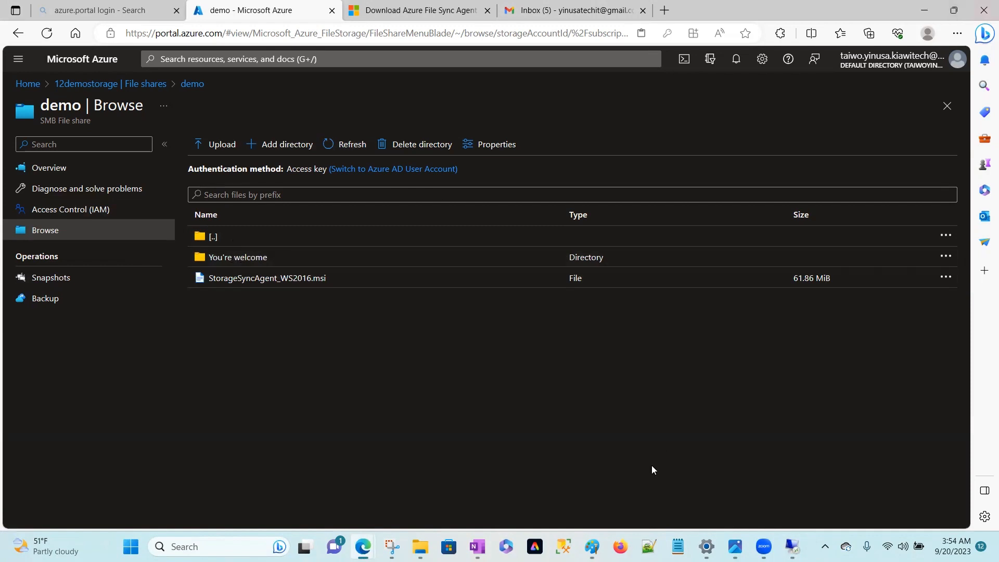
mouse_move(792, 546)
click(803, 488)
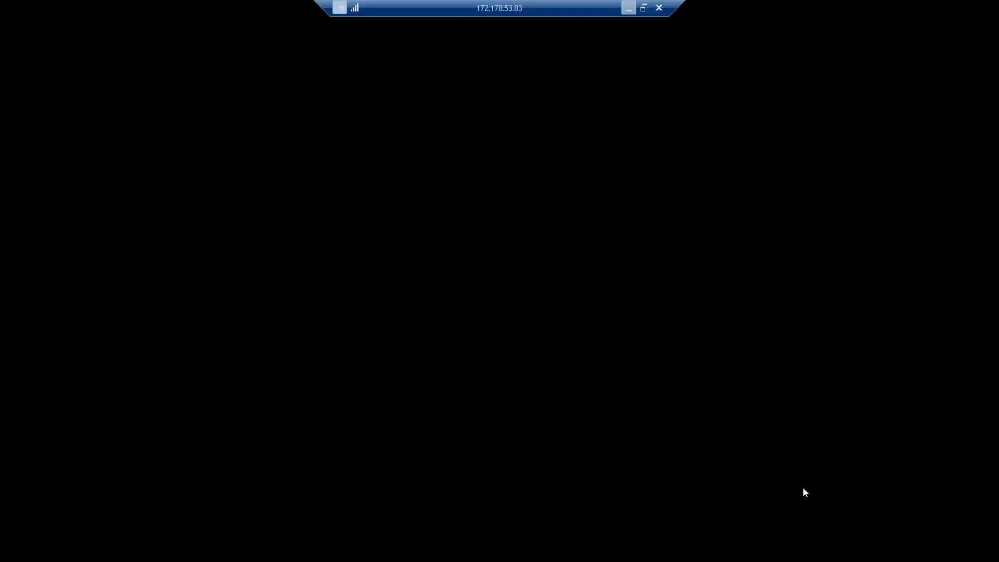
click(629, 8)
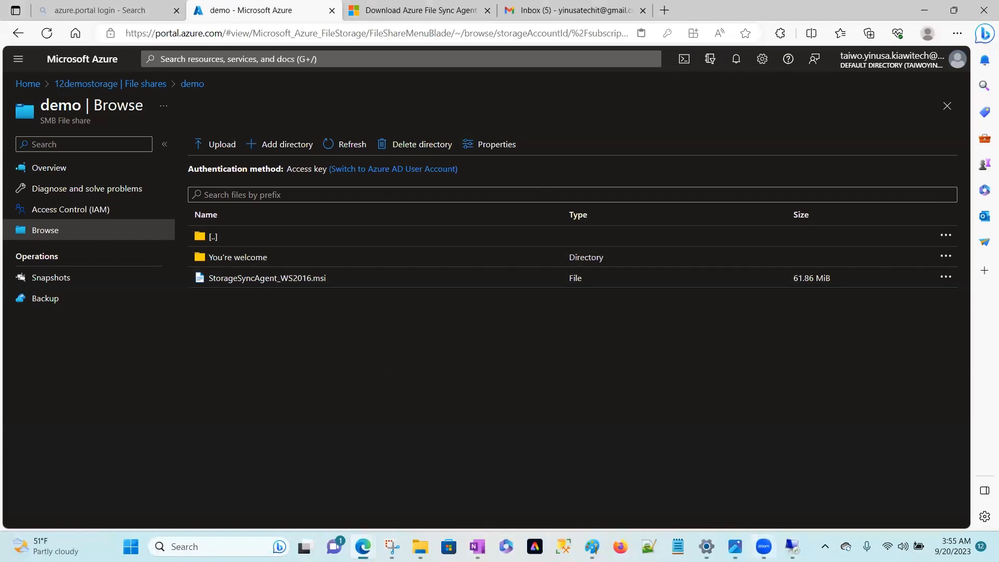
mouse_move(792, 547)
- Add red two-line text 'ON-PREM' / 'AWS' above the VM box in the Paint diagram
click(604, 493)
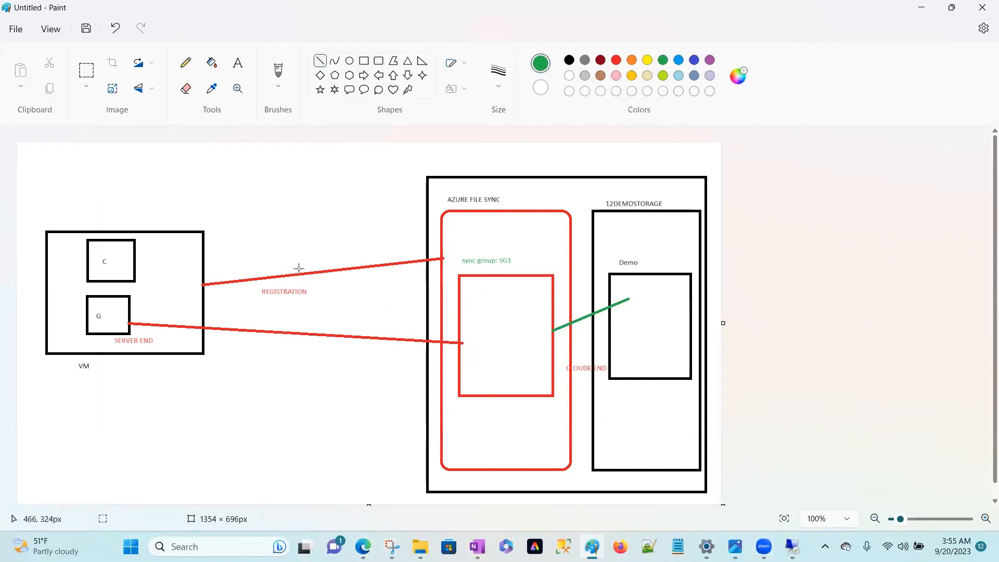
click(241, 70)
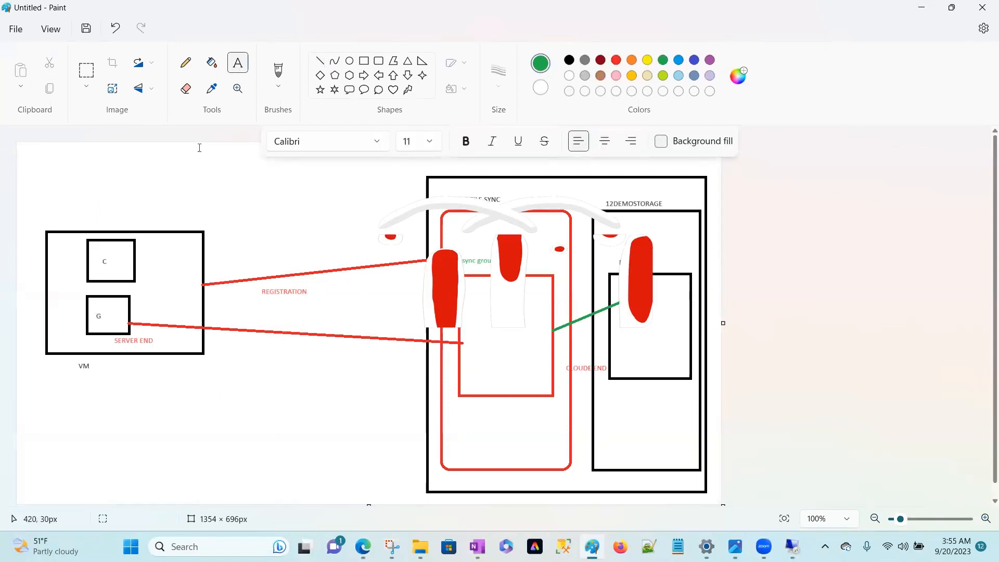
drag(214, 194, 400, 255)
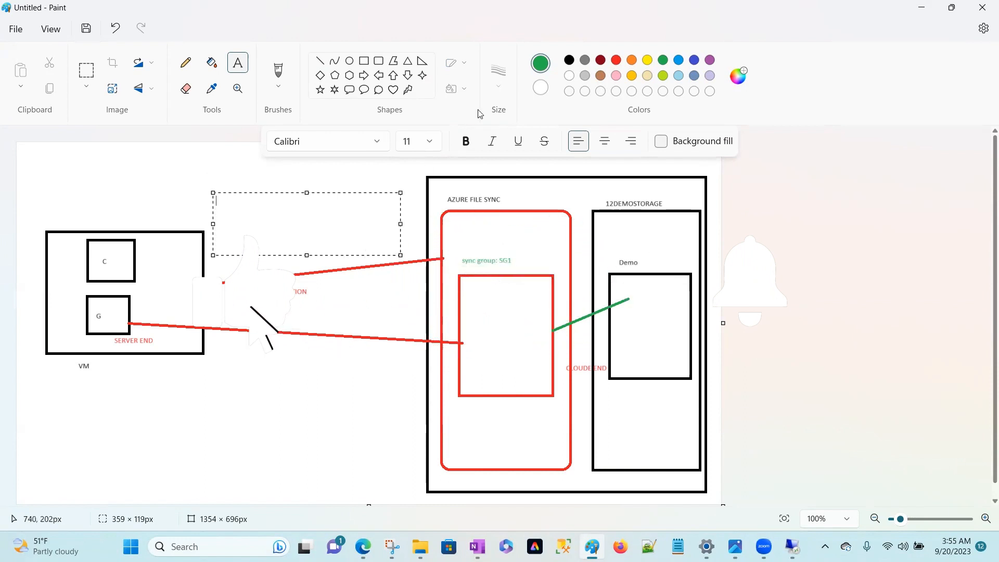
click(616, 60)
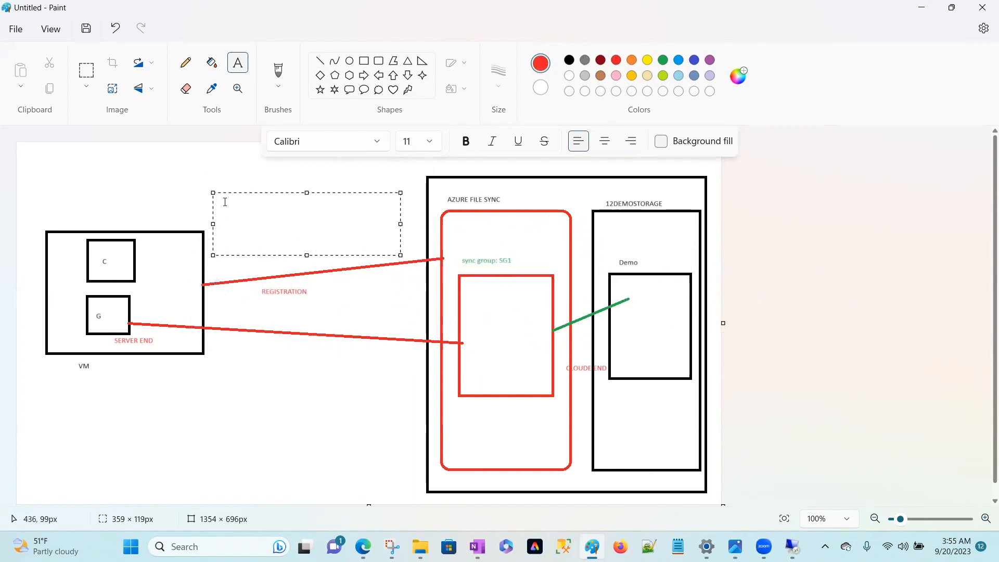
text(ON-PREM)
key(Return)
text(AWS)
click(269, 387)
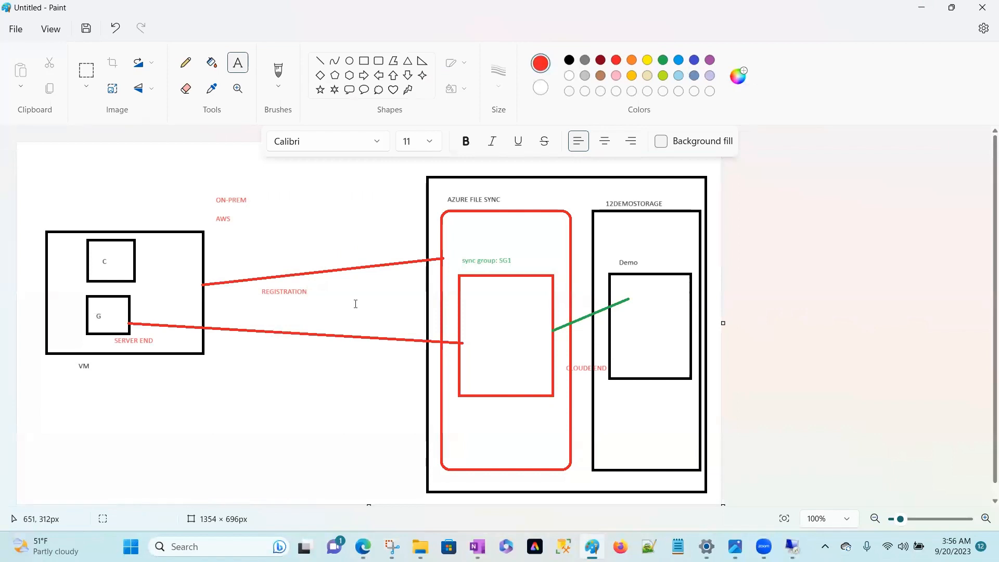